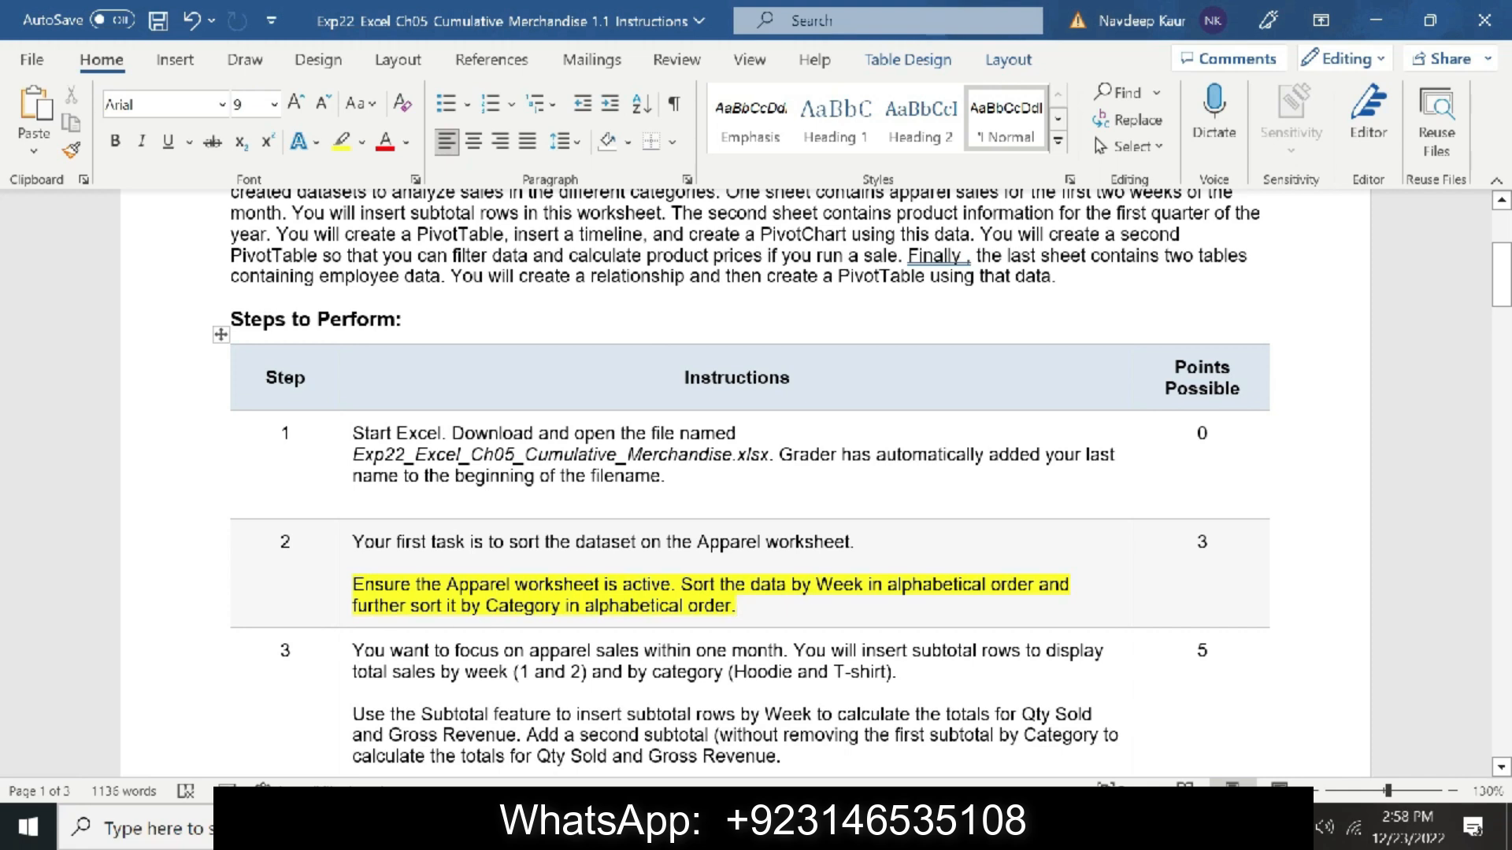
Switch to the Excel workbook and sort the Apparel data by Week A to Z, with Category A to Z as second level
left_click(768, 600)
key("alt+Tab")
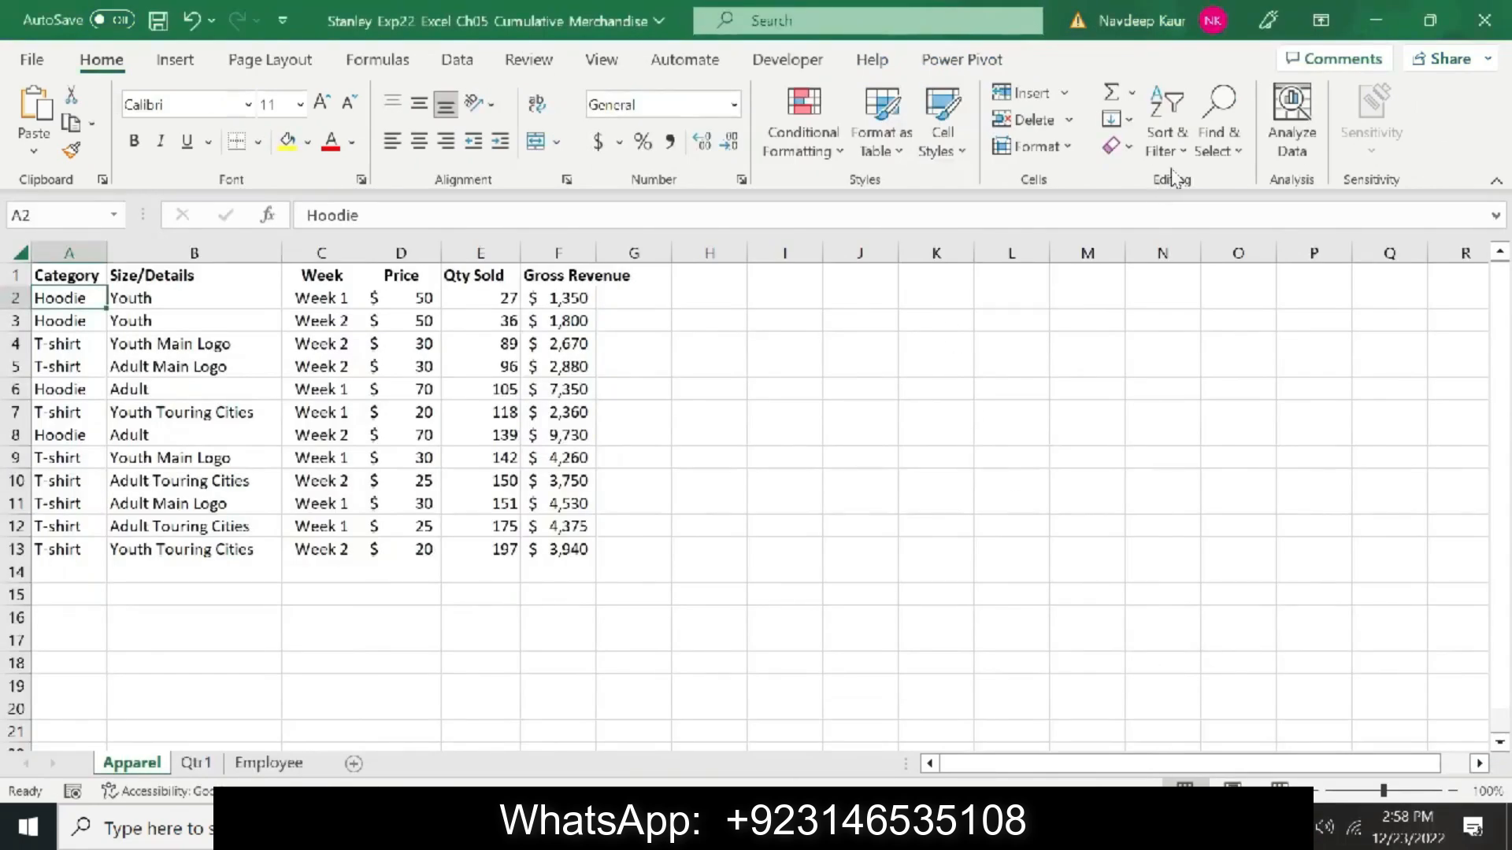
left_click(1188, 151)
left_click(1189, 254)
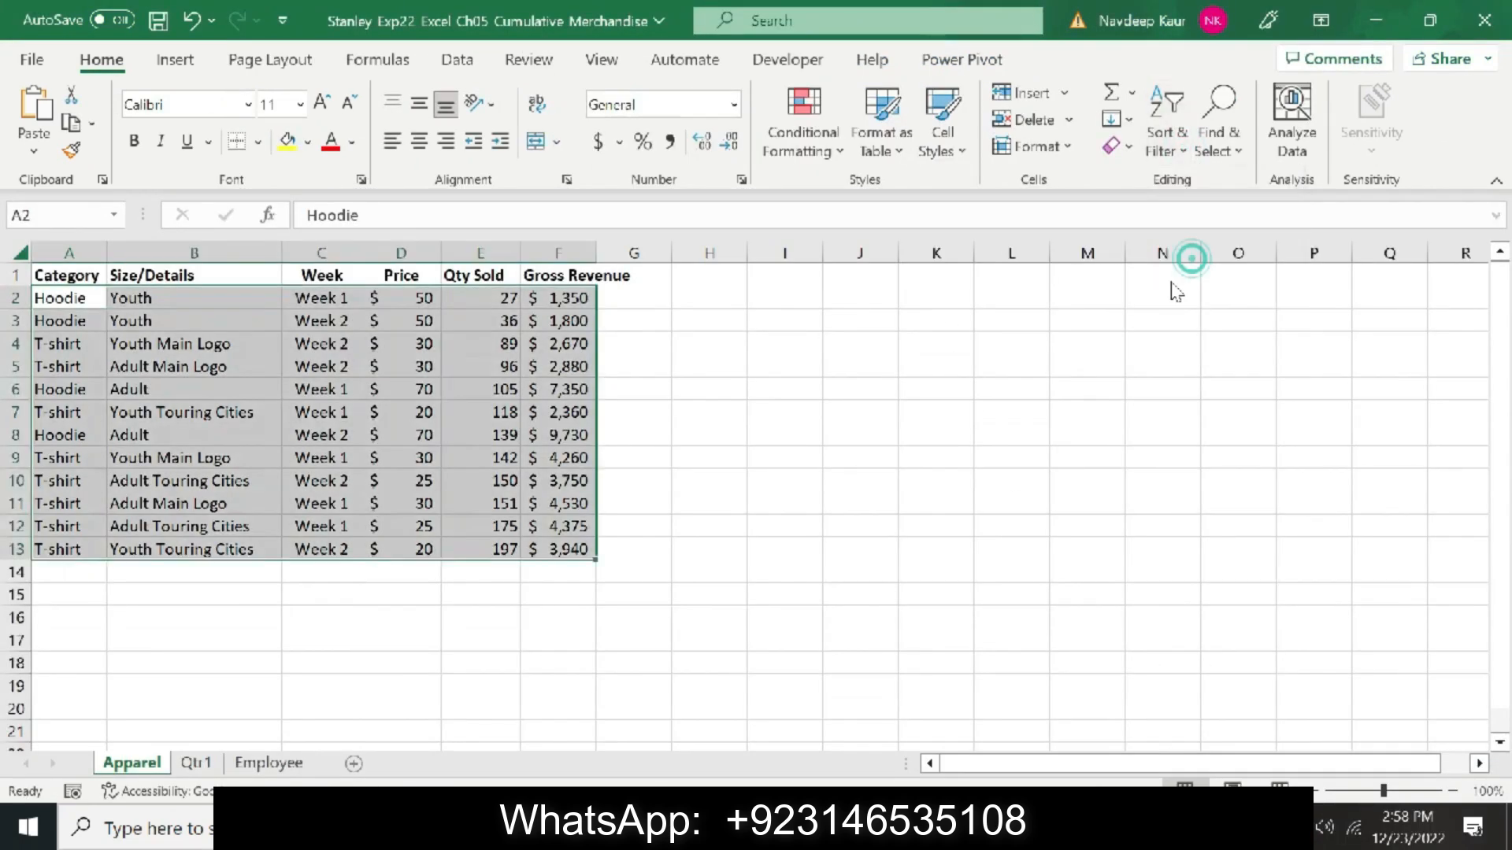
left_click(1024, 427)
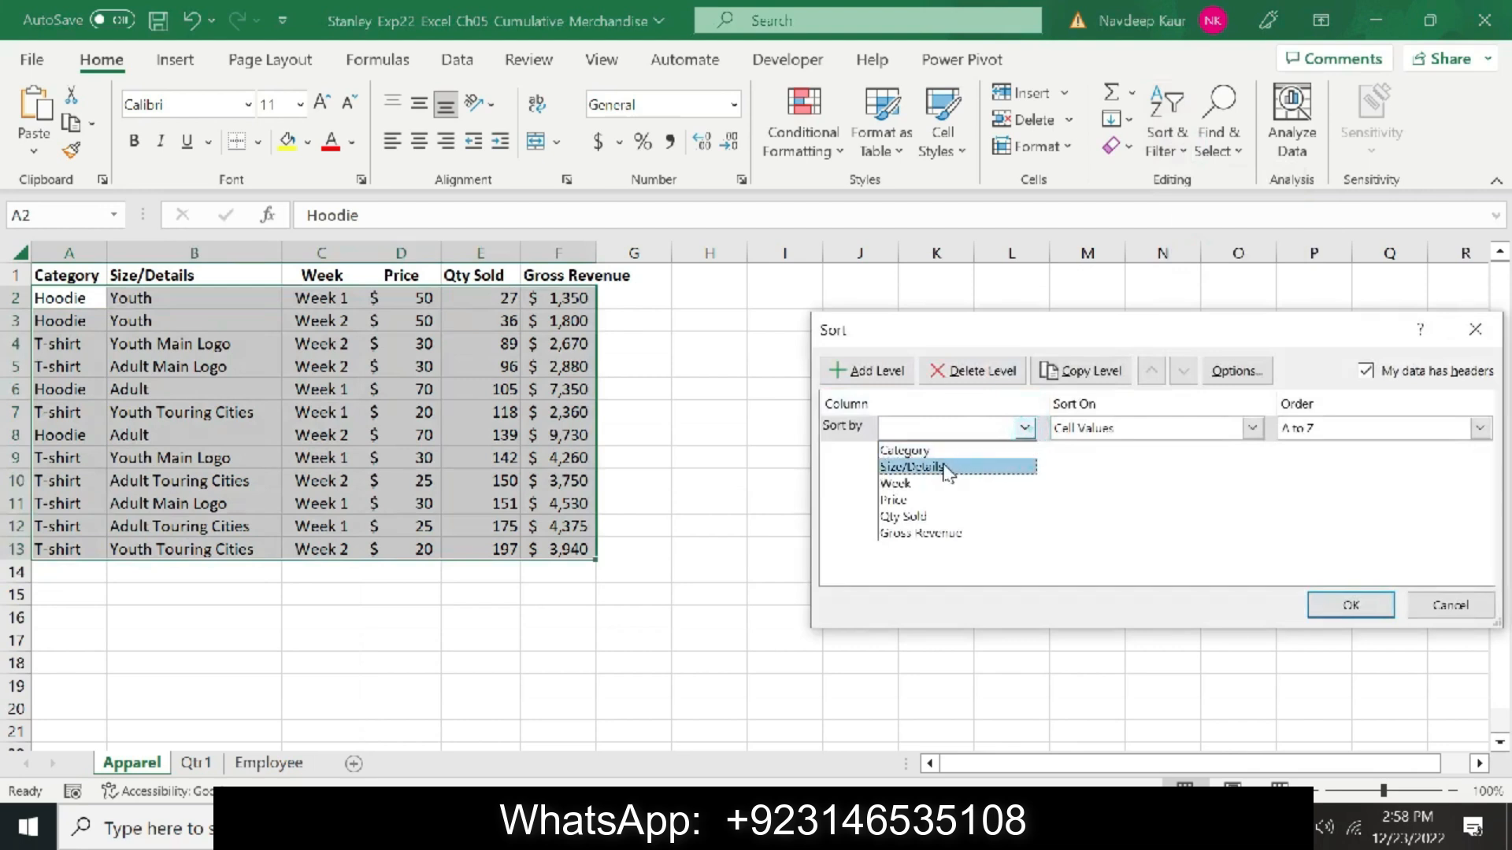
left_click(924, 494)
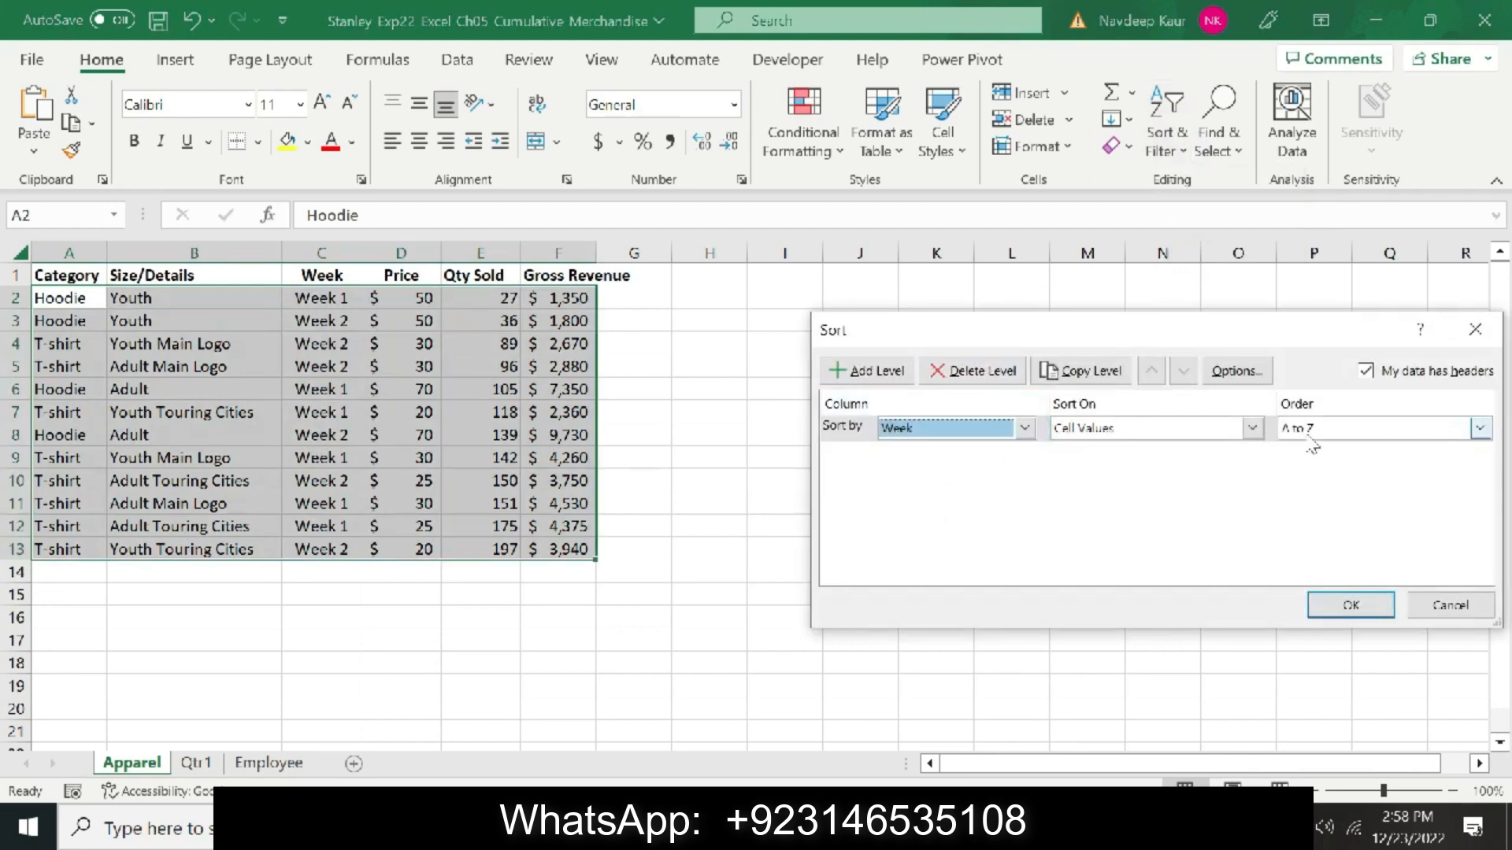
left_click(867, 377)
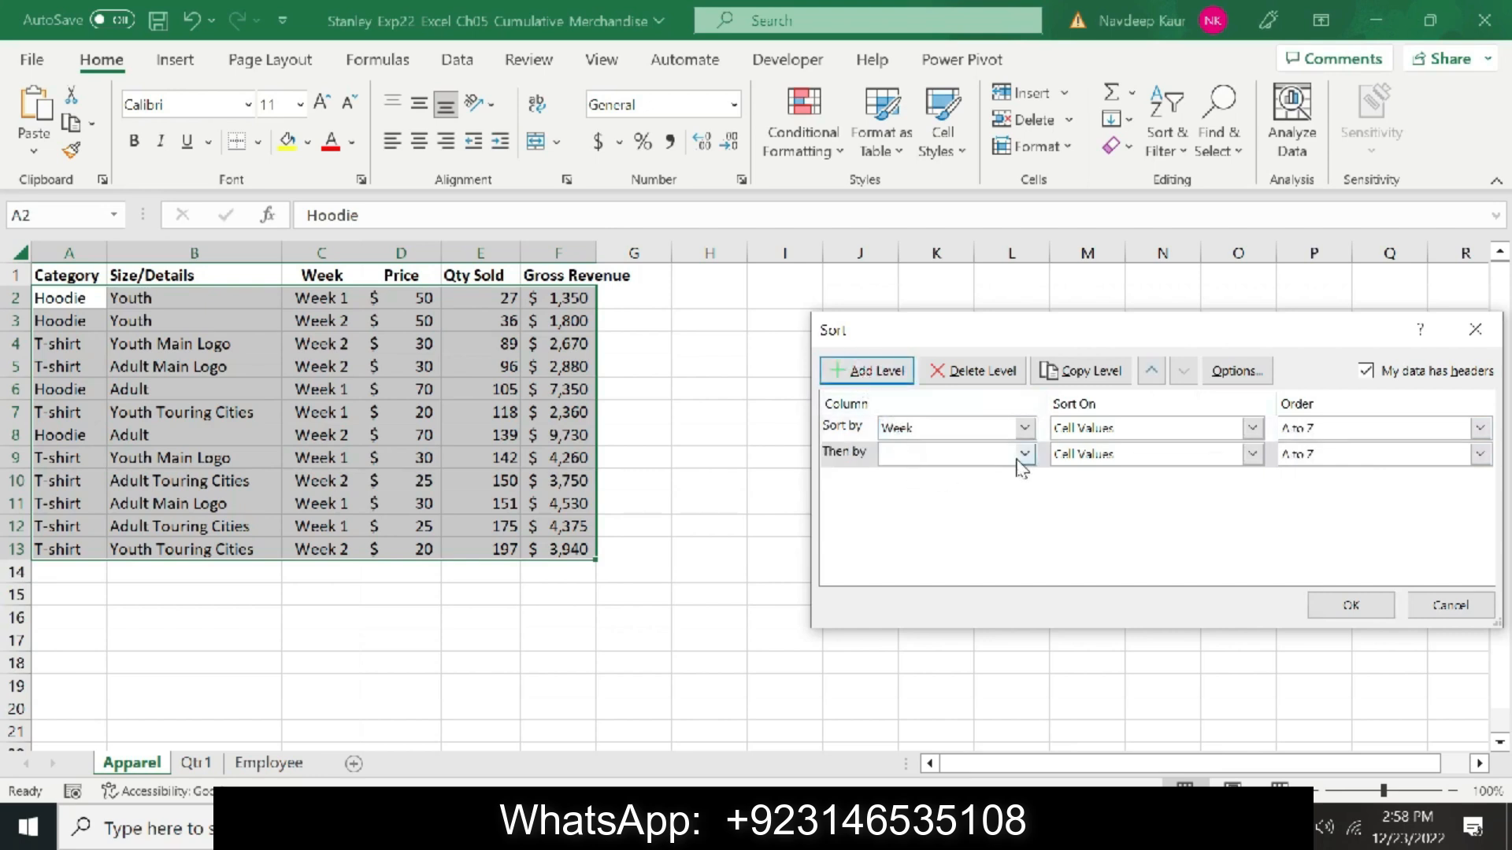
left_click(1025, 455)
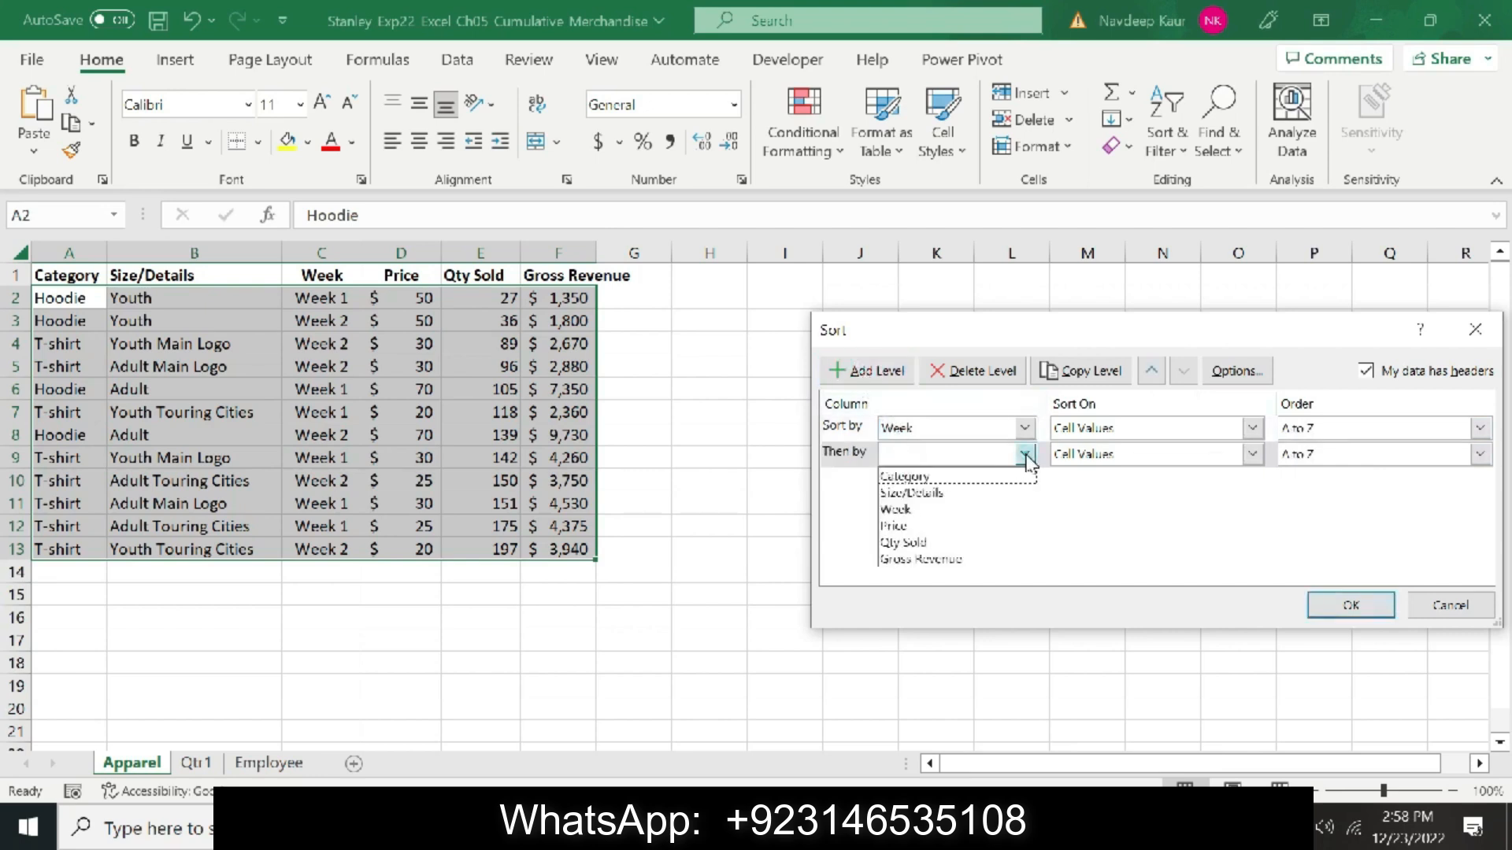
left_click(955, 476)
key("alt+Tab")
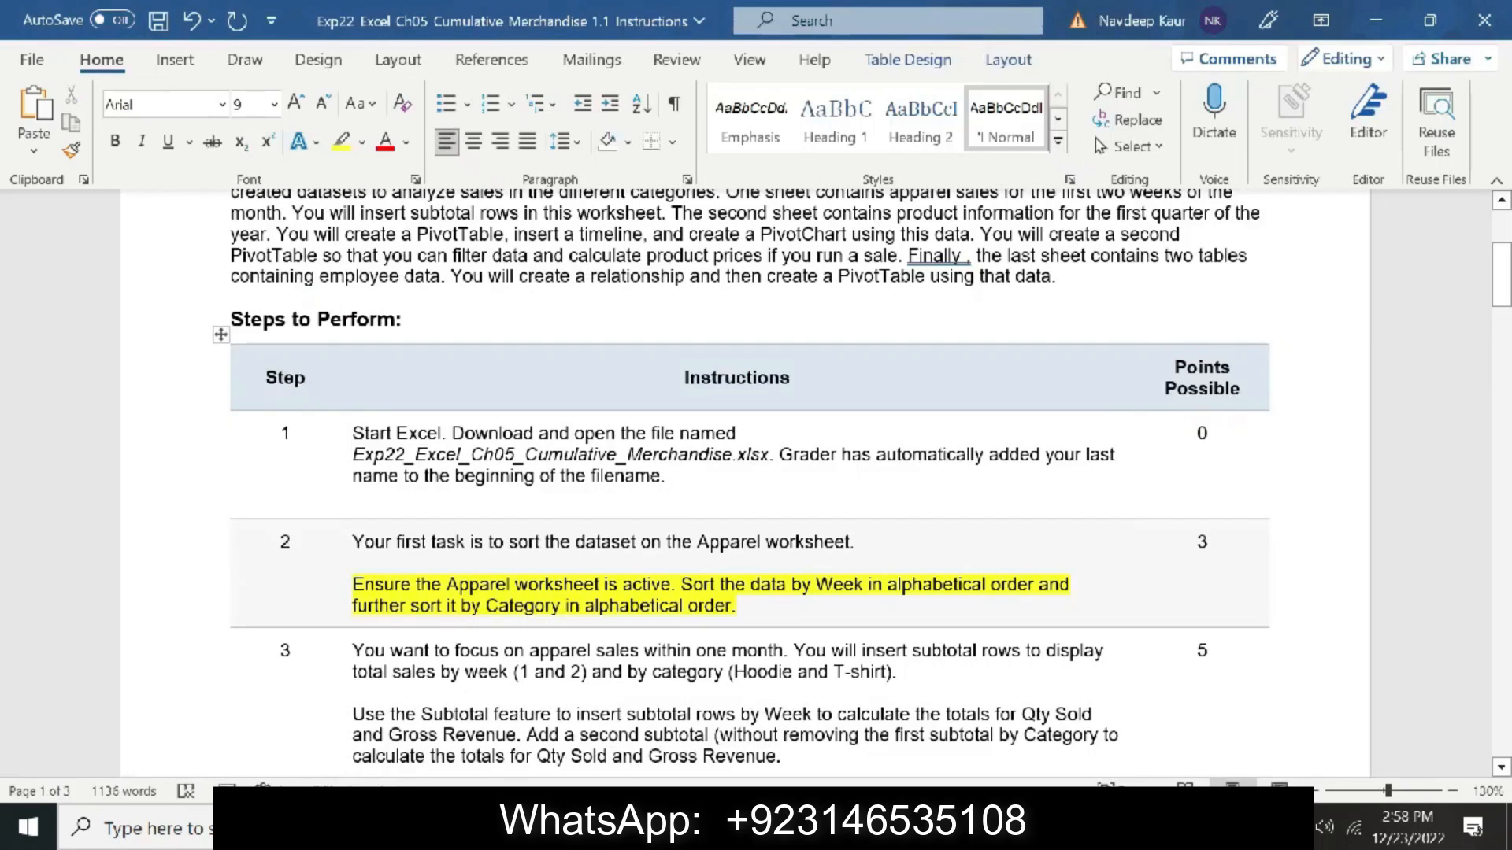
key("alt+Tab")
left_click(1323, 608)
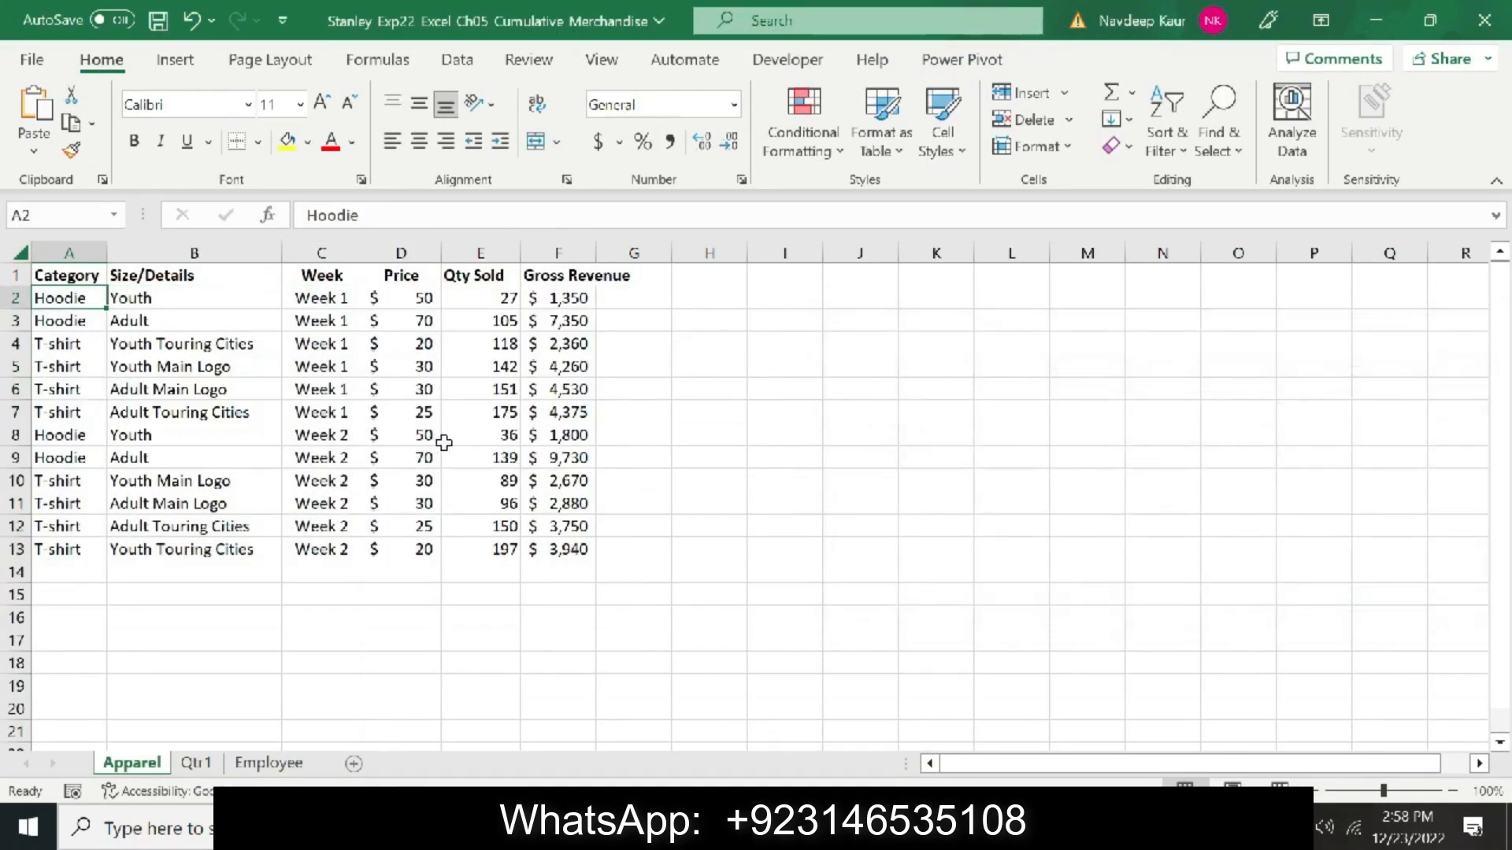
Switch to the Word instructions and remove the yellow highlight from the sorting instruction in step 2
key("alt+Tab")
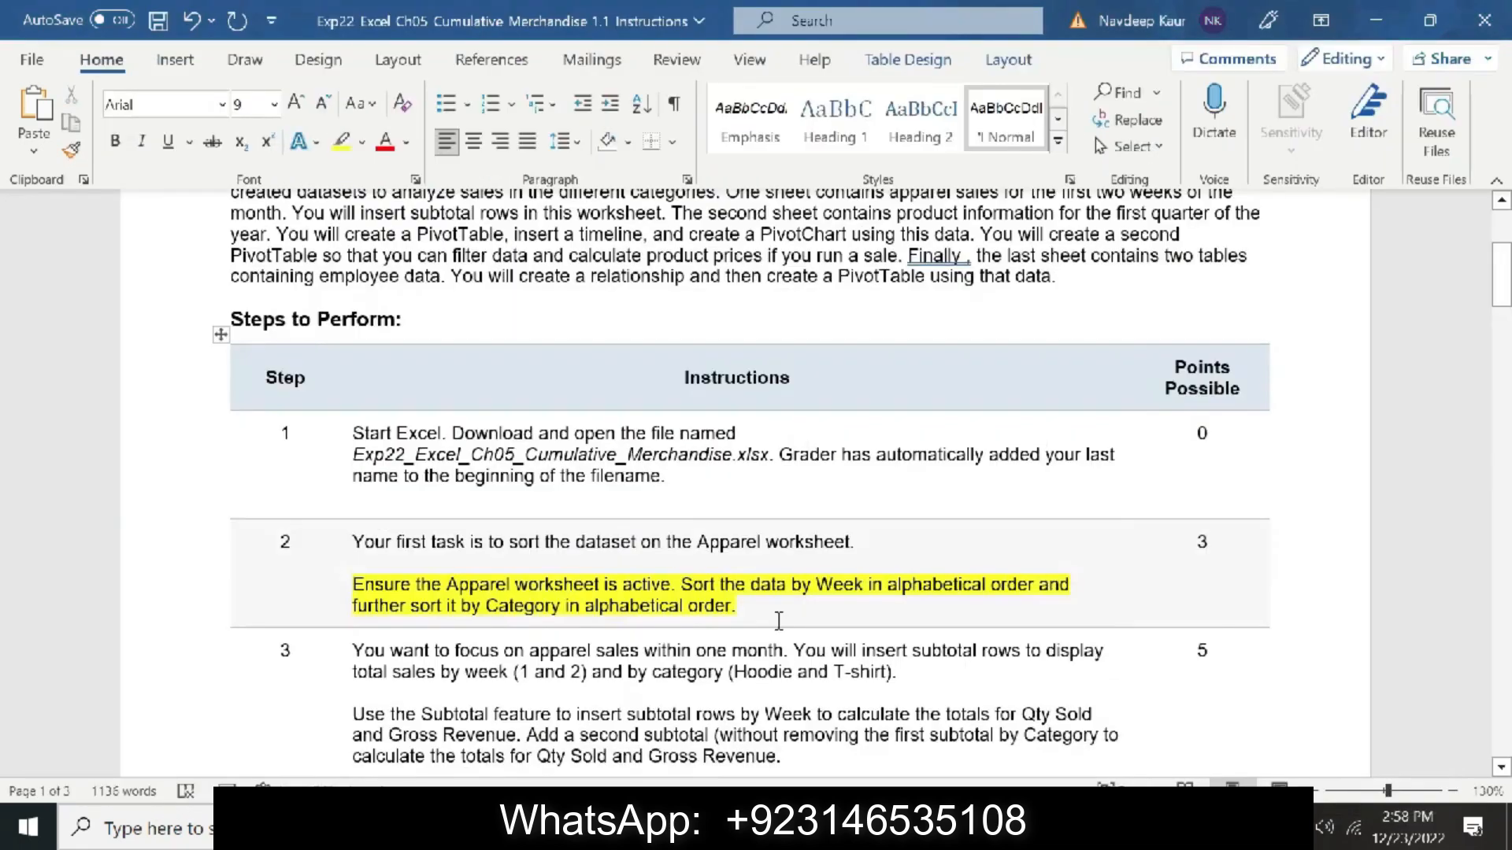
left_click_drag(356, 566, 353, 585)
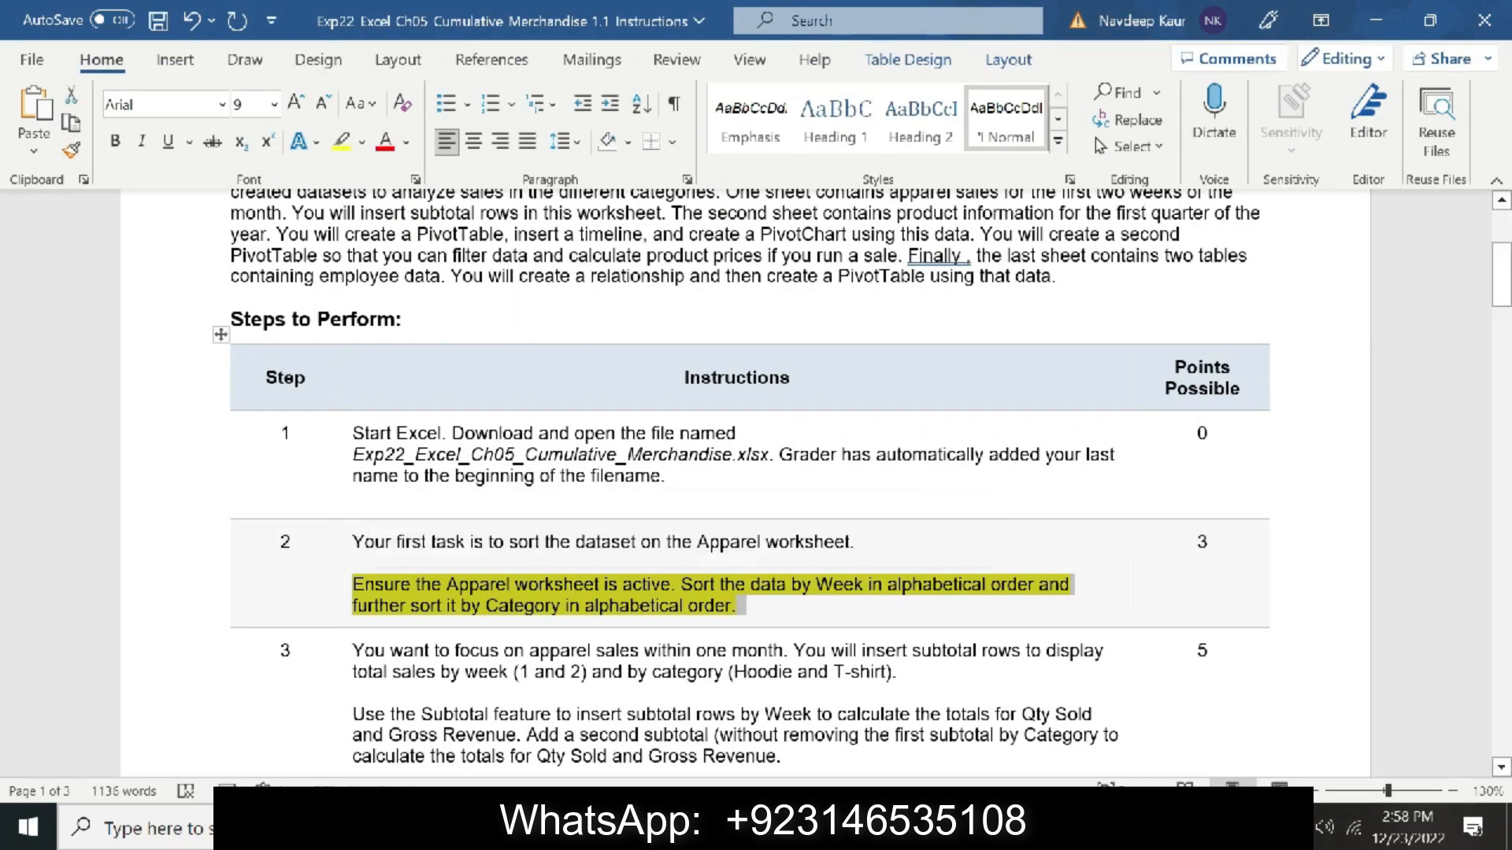
left_click(343, 149)
left_click(598, 563)
Highlight the Subtotal instruction paragraph in step 3 in yellow
scroll(599, 563, "down", 4)
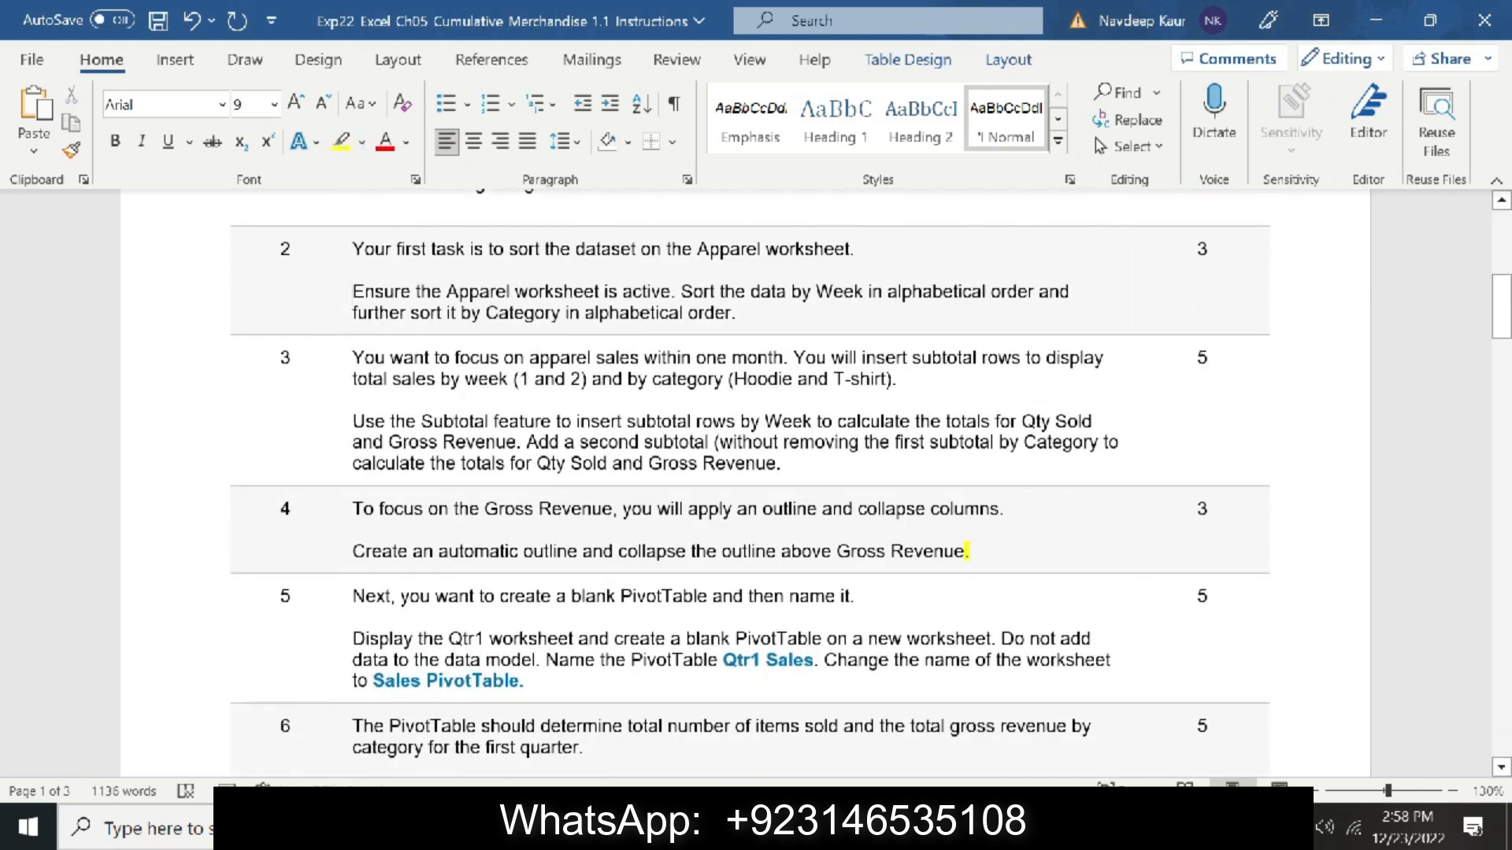
left_click_drag(782, 465, 352, 421)
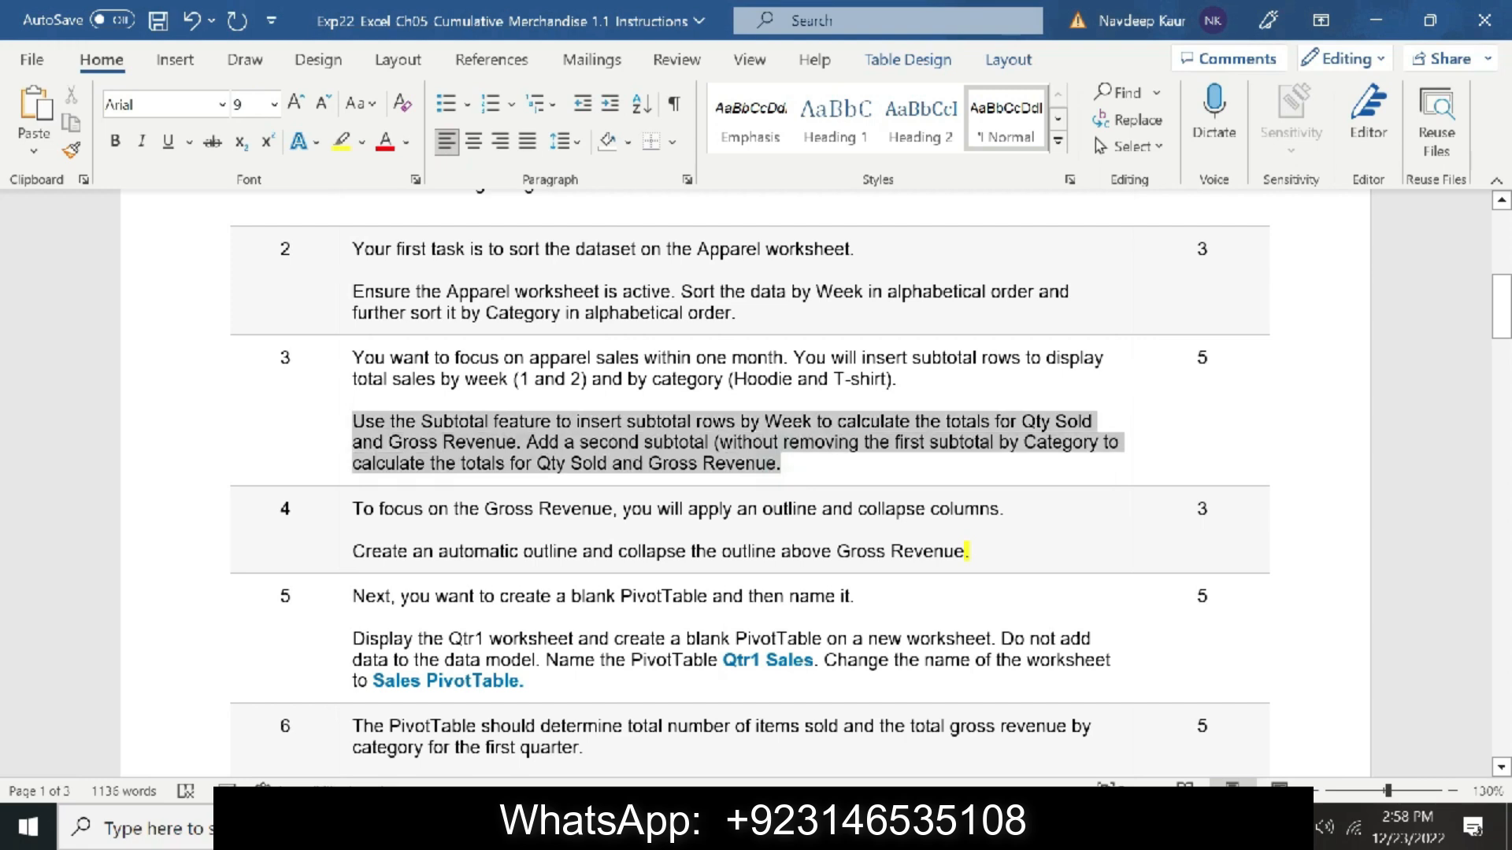
left_click(340, 148)
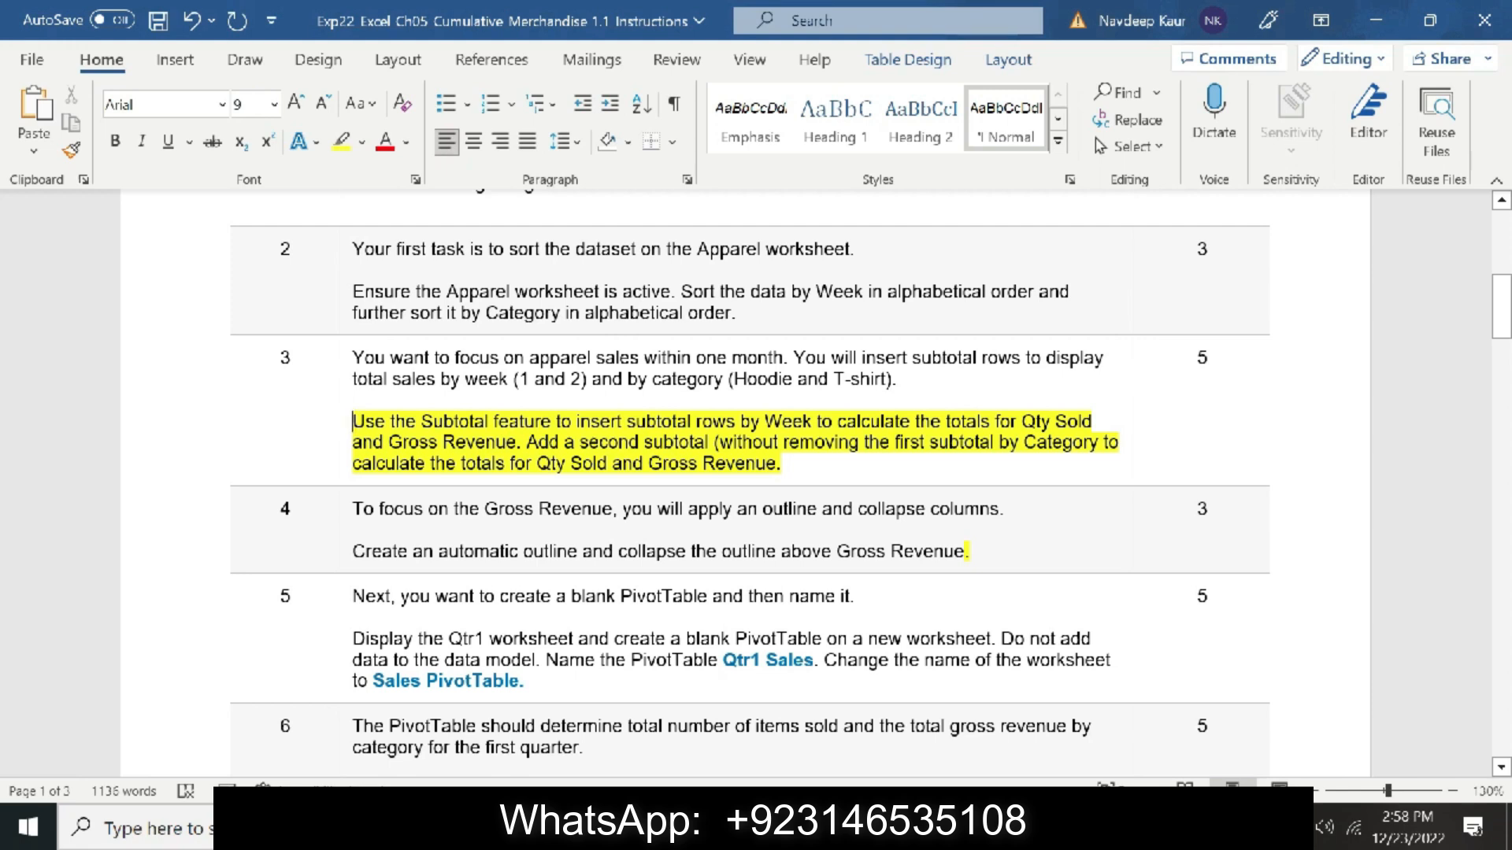
Switch to the Excel workbook and start a Subtotal on the Apparel data at each change in Week
key("alt+Tab")
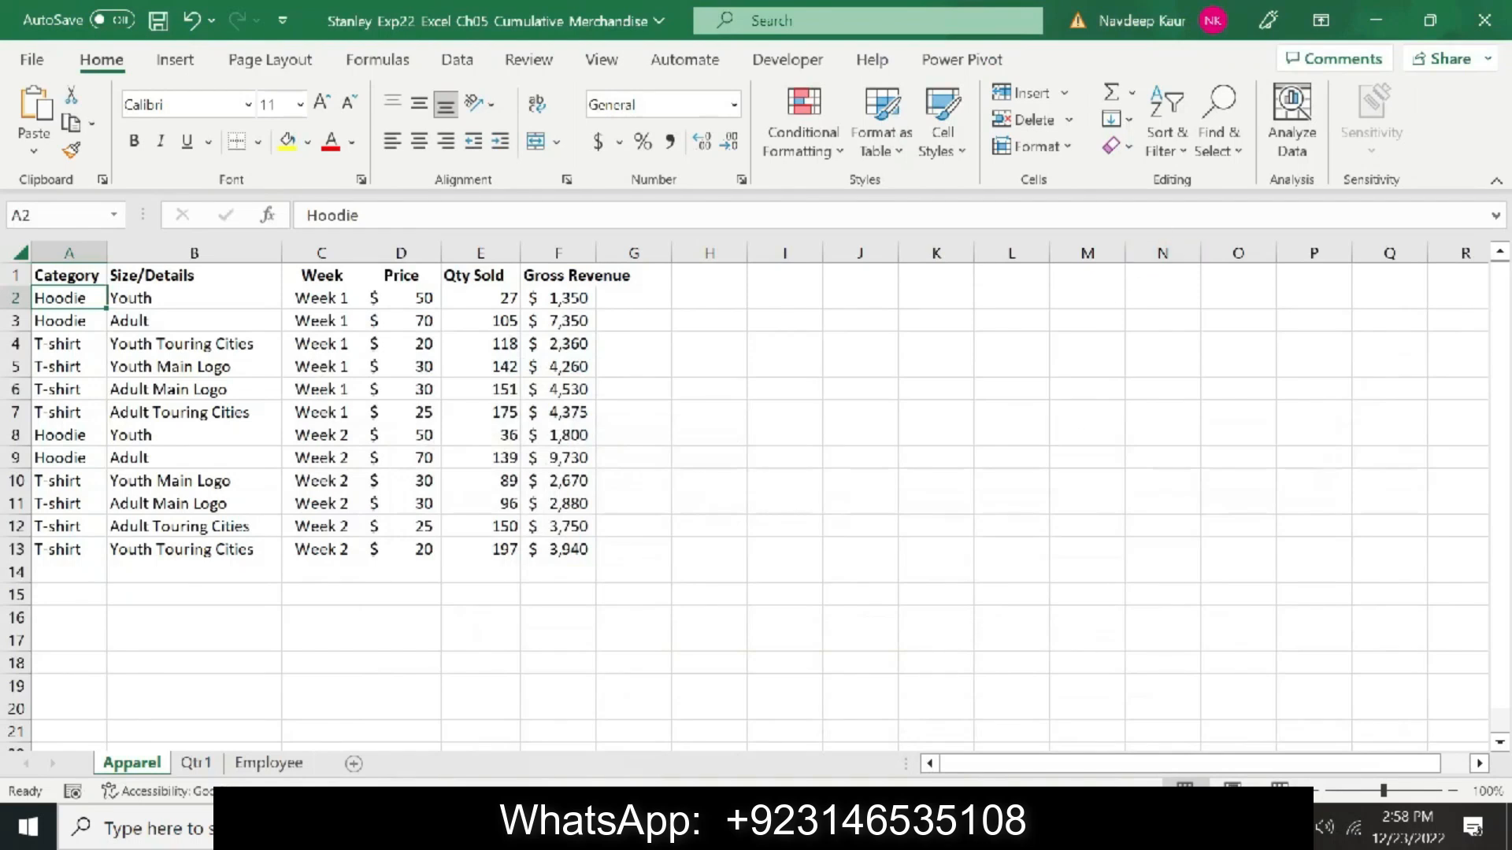
left_click(457, 60)
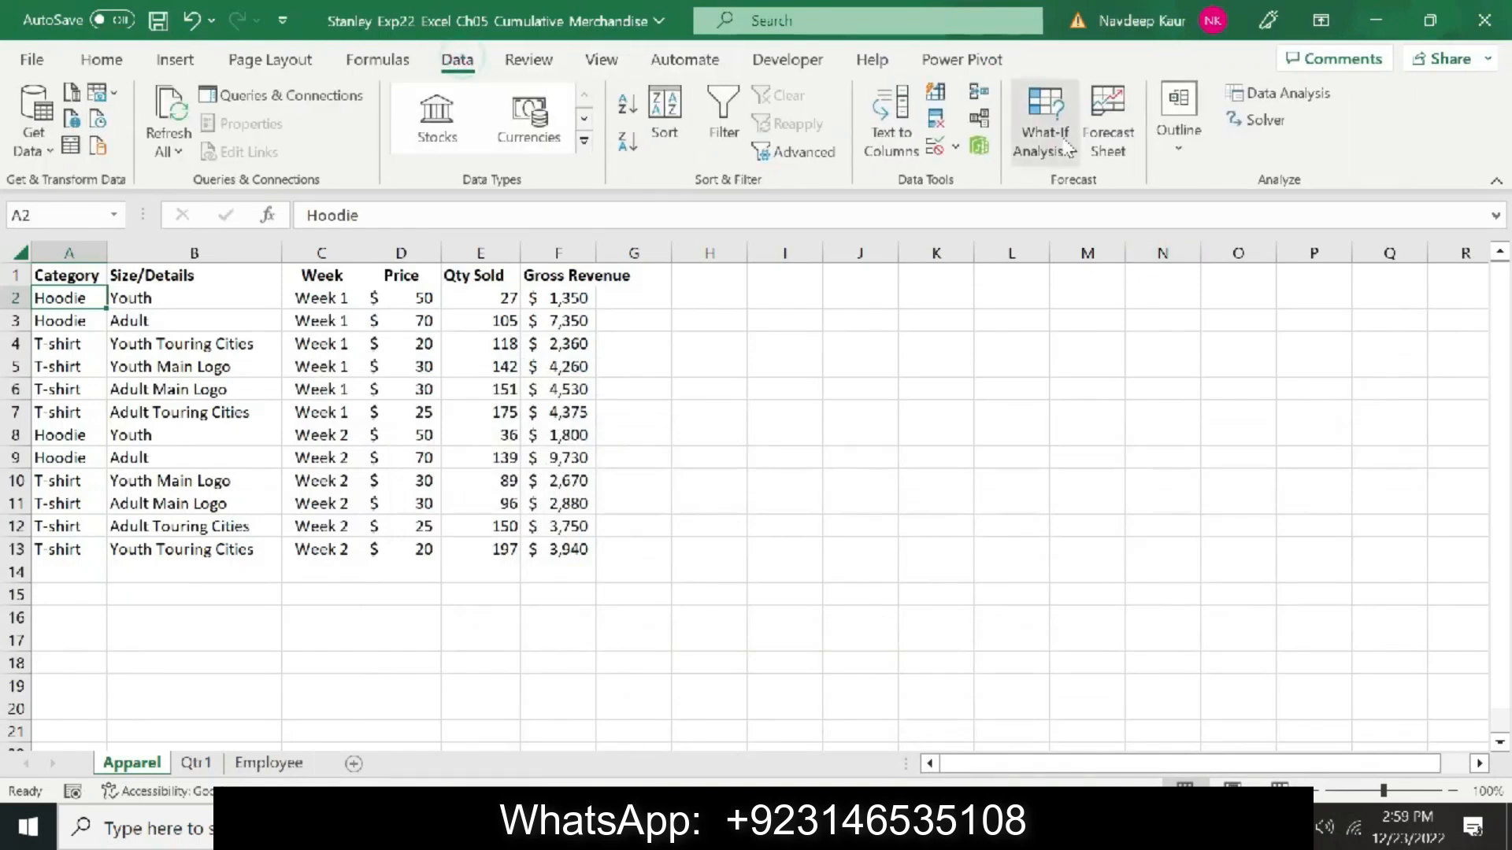
left_click(1179, 142)
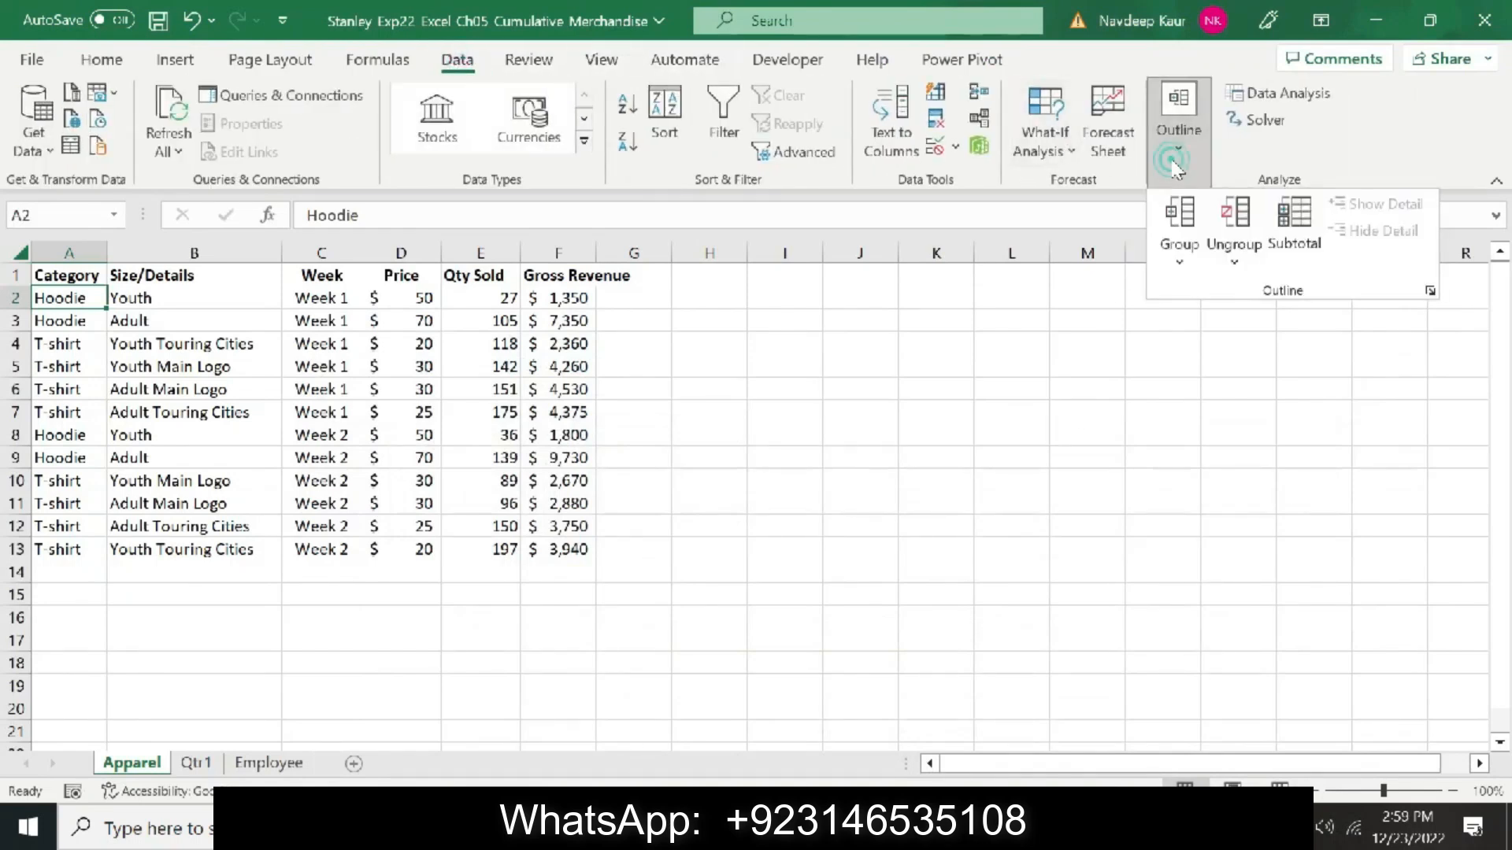
left_click(1292, 244)
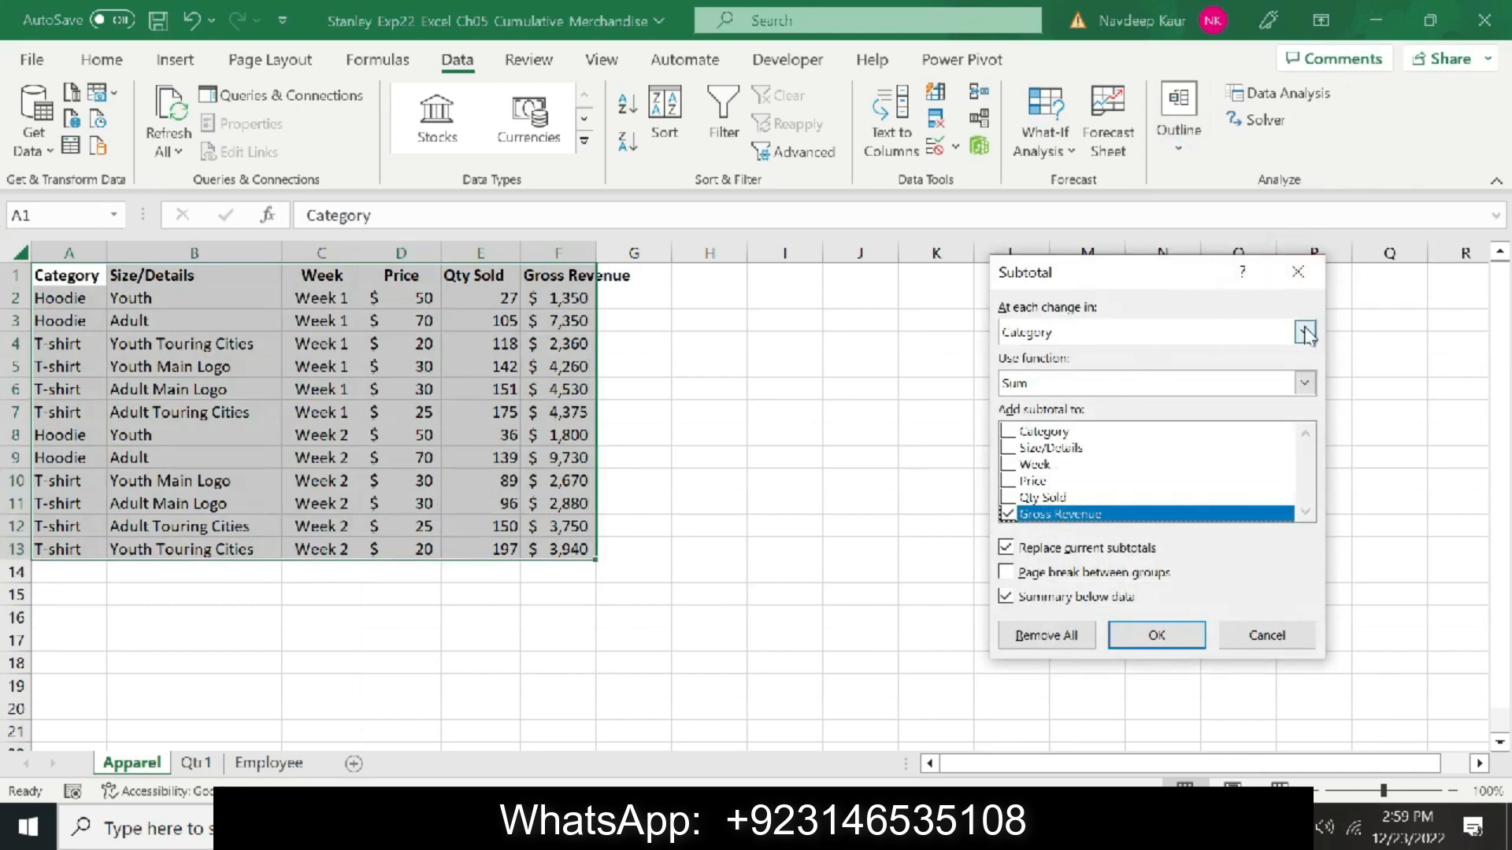
left_click(1305, 332)
left_click(1069, 387)
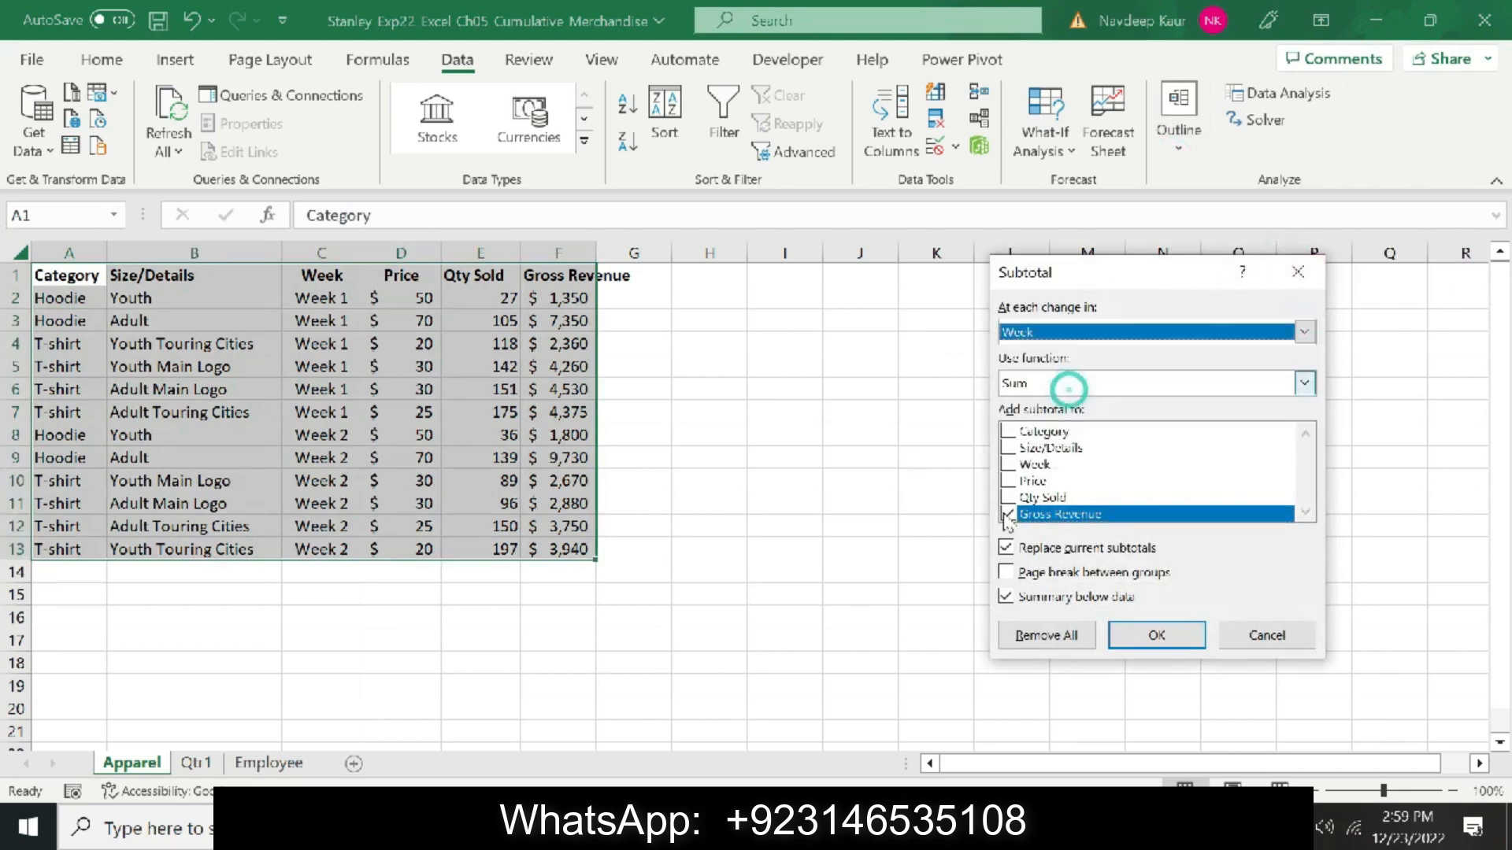
Check the Word instructions, then insert the Week subtotals in Excel using Sum for Qty Sold and Gross Revenue
key("alt+Tab")
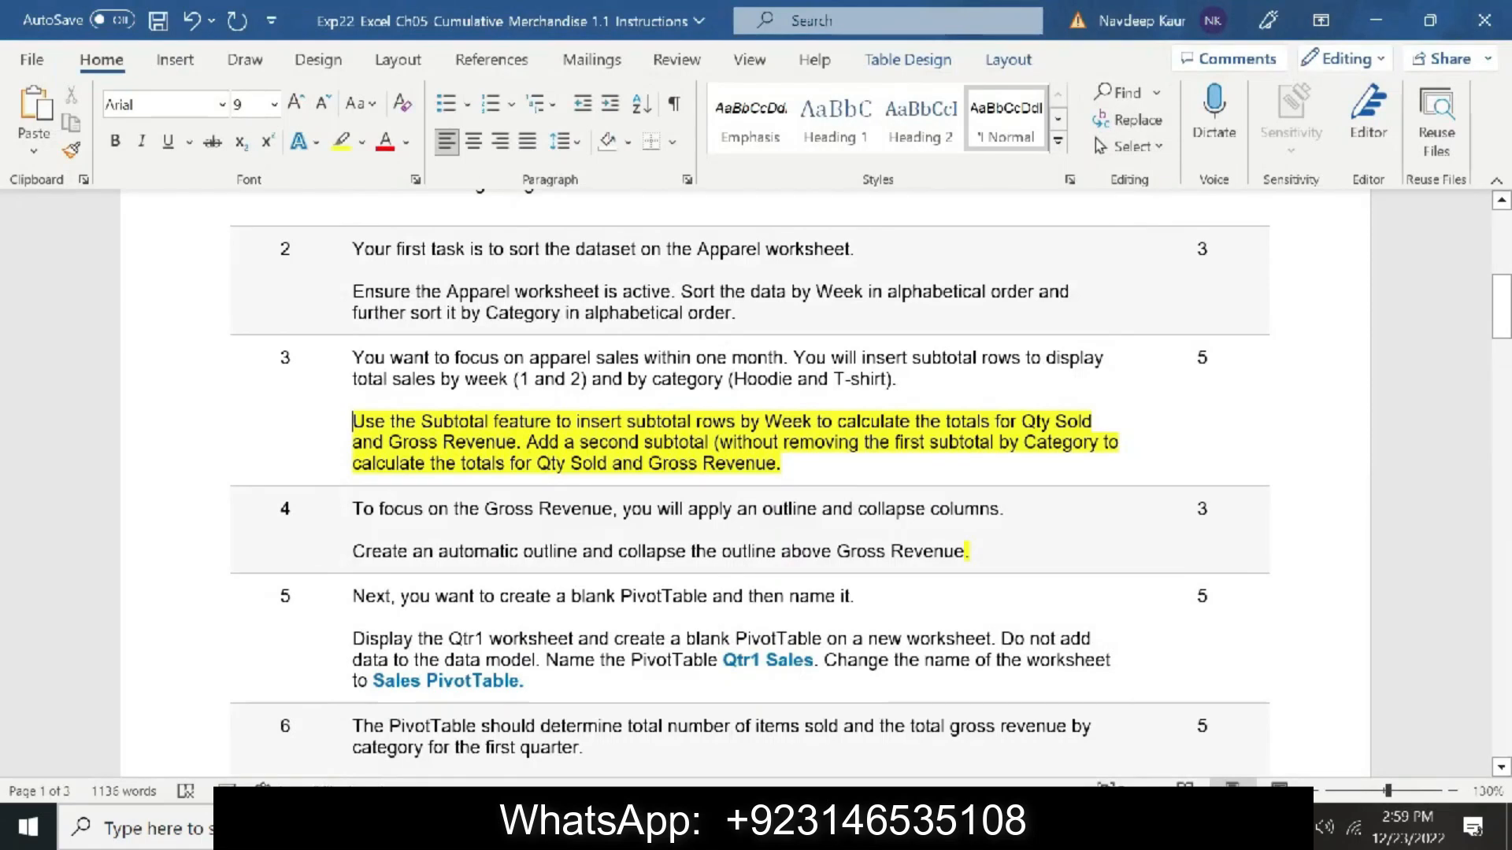
key("alt+Tab")
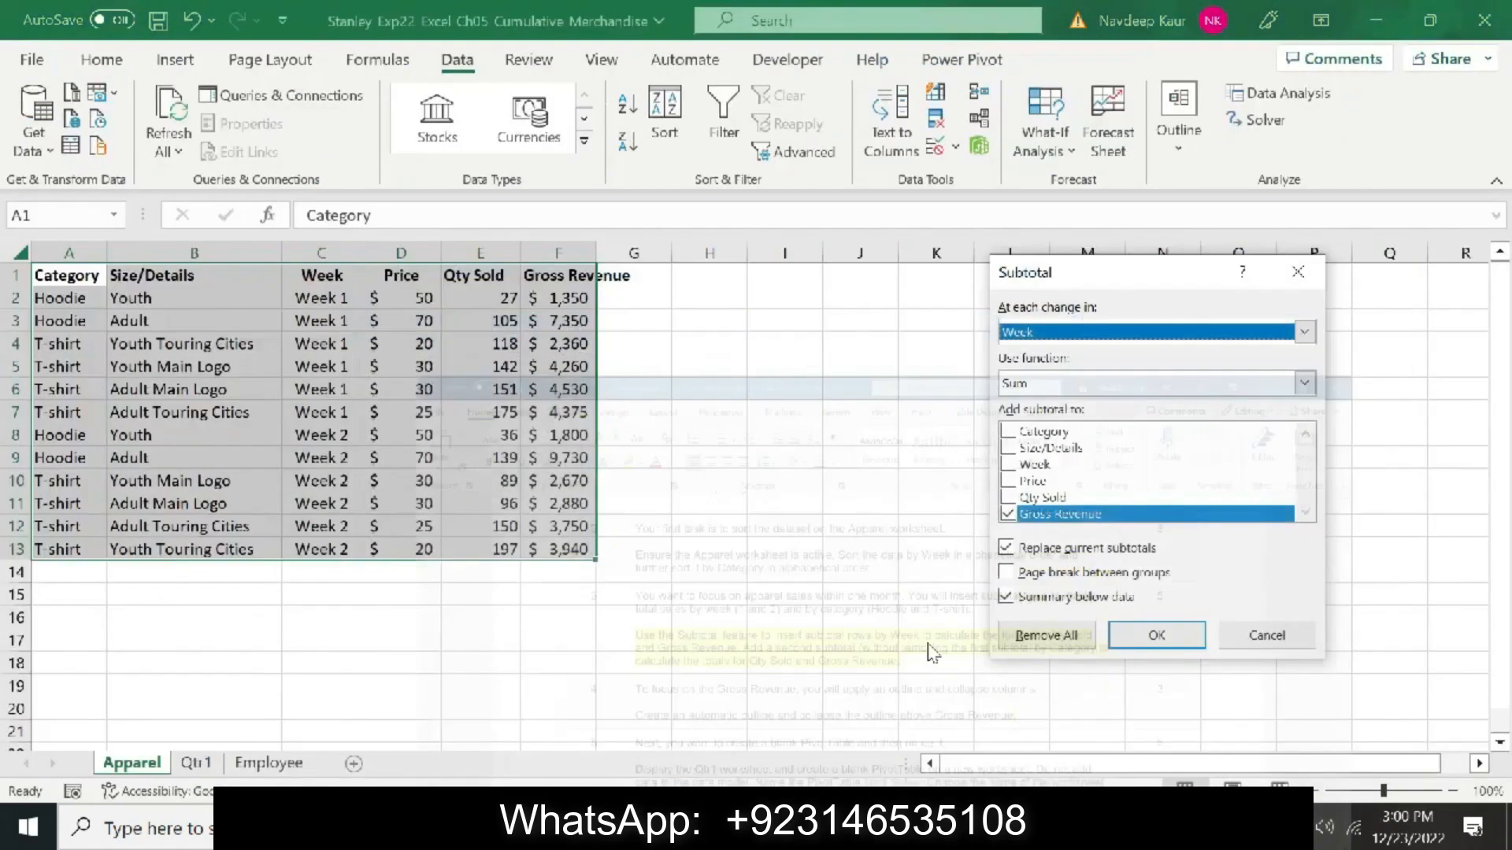
left_click(1042, 389)
left_click(1042, 389)
left_click(1042, 389)
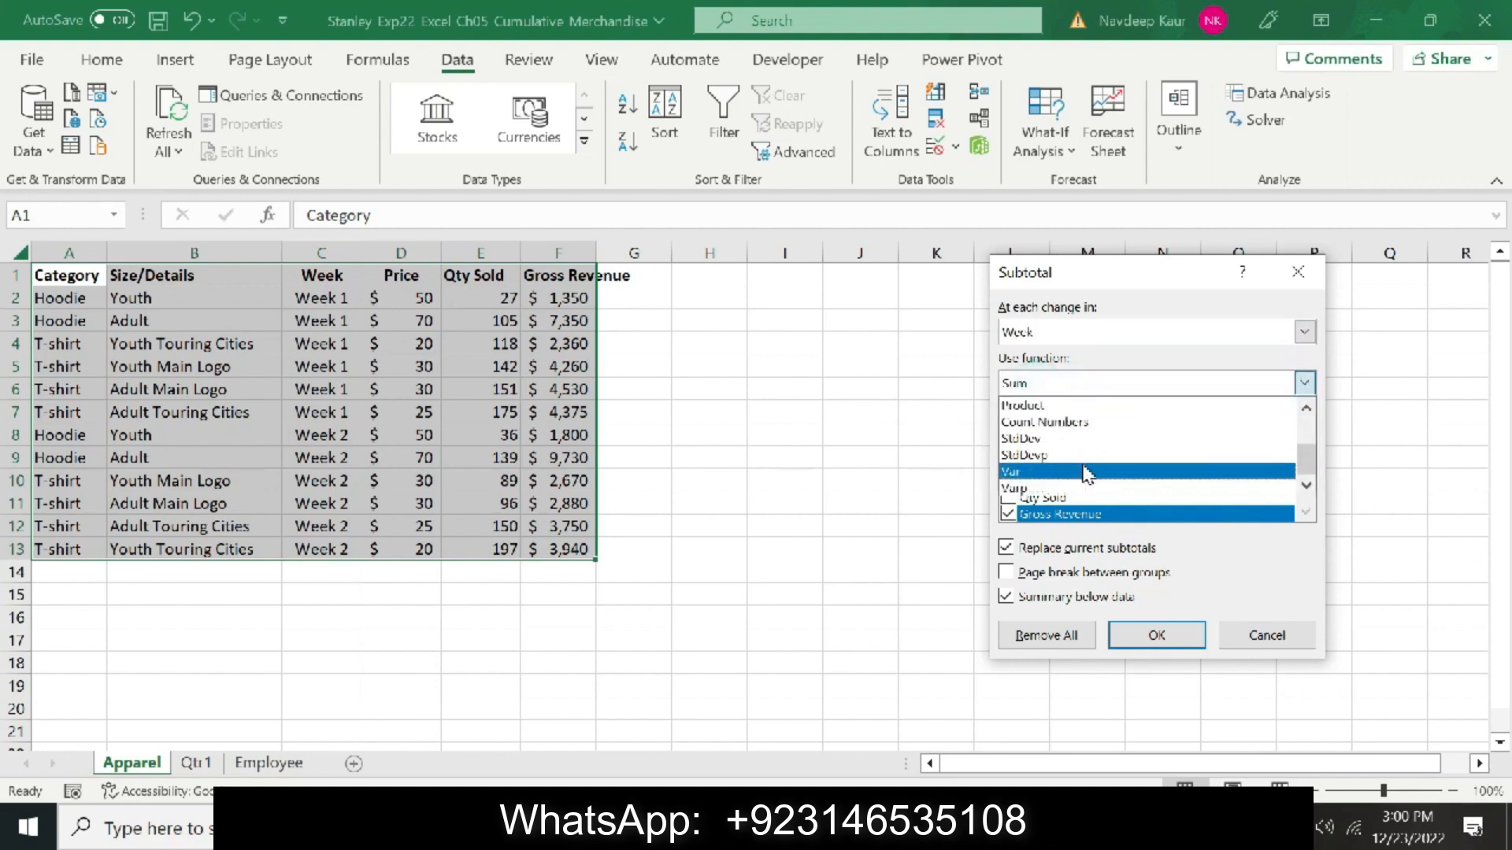
left_click(1075, 405)
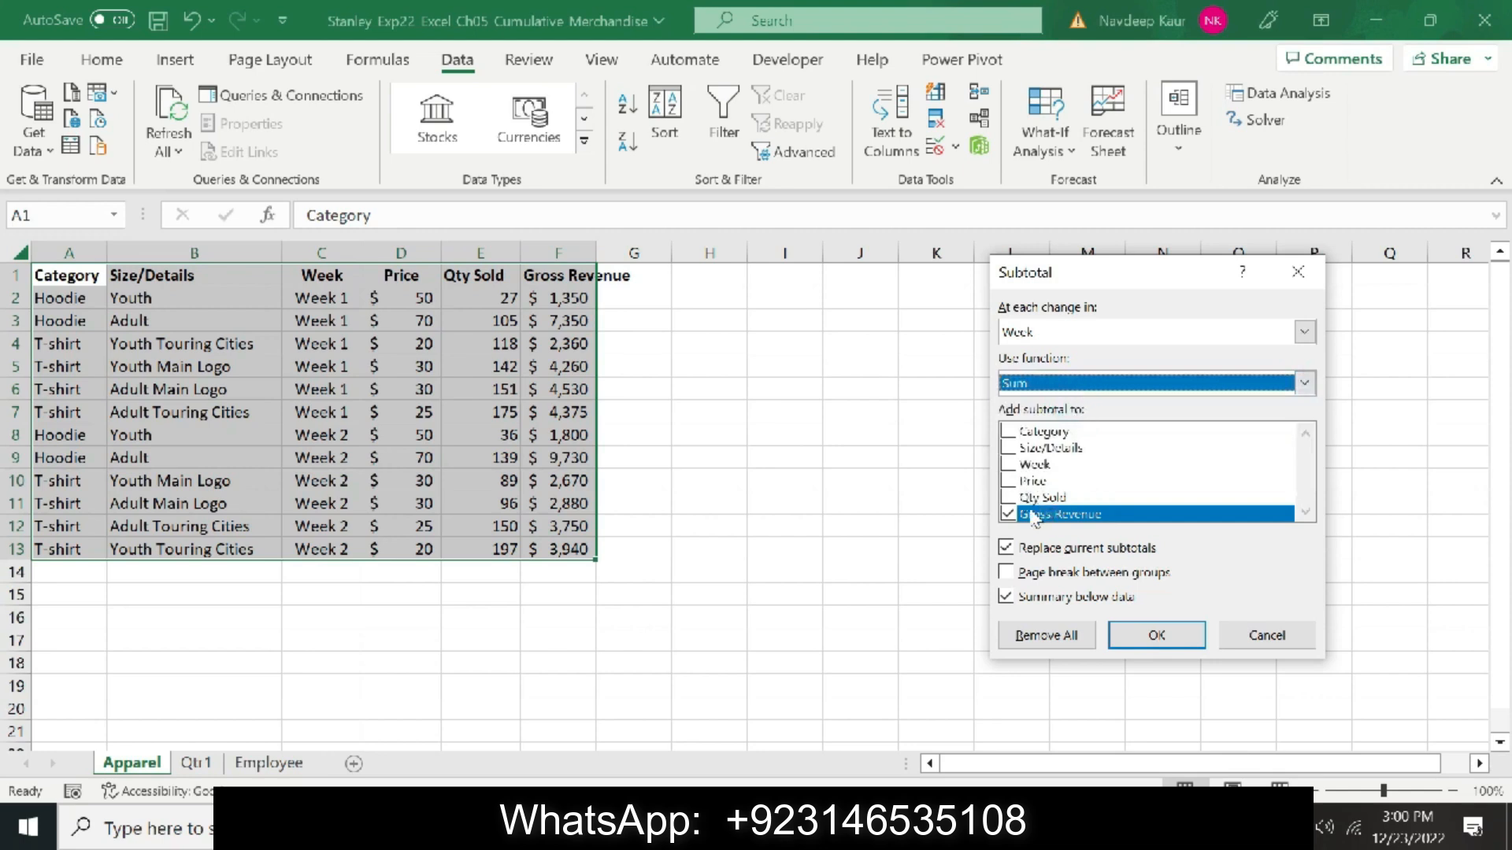
left_click(1009, 498)
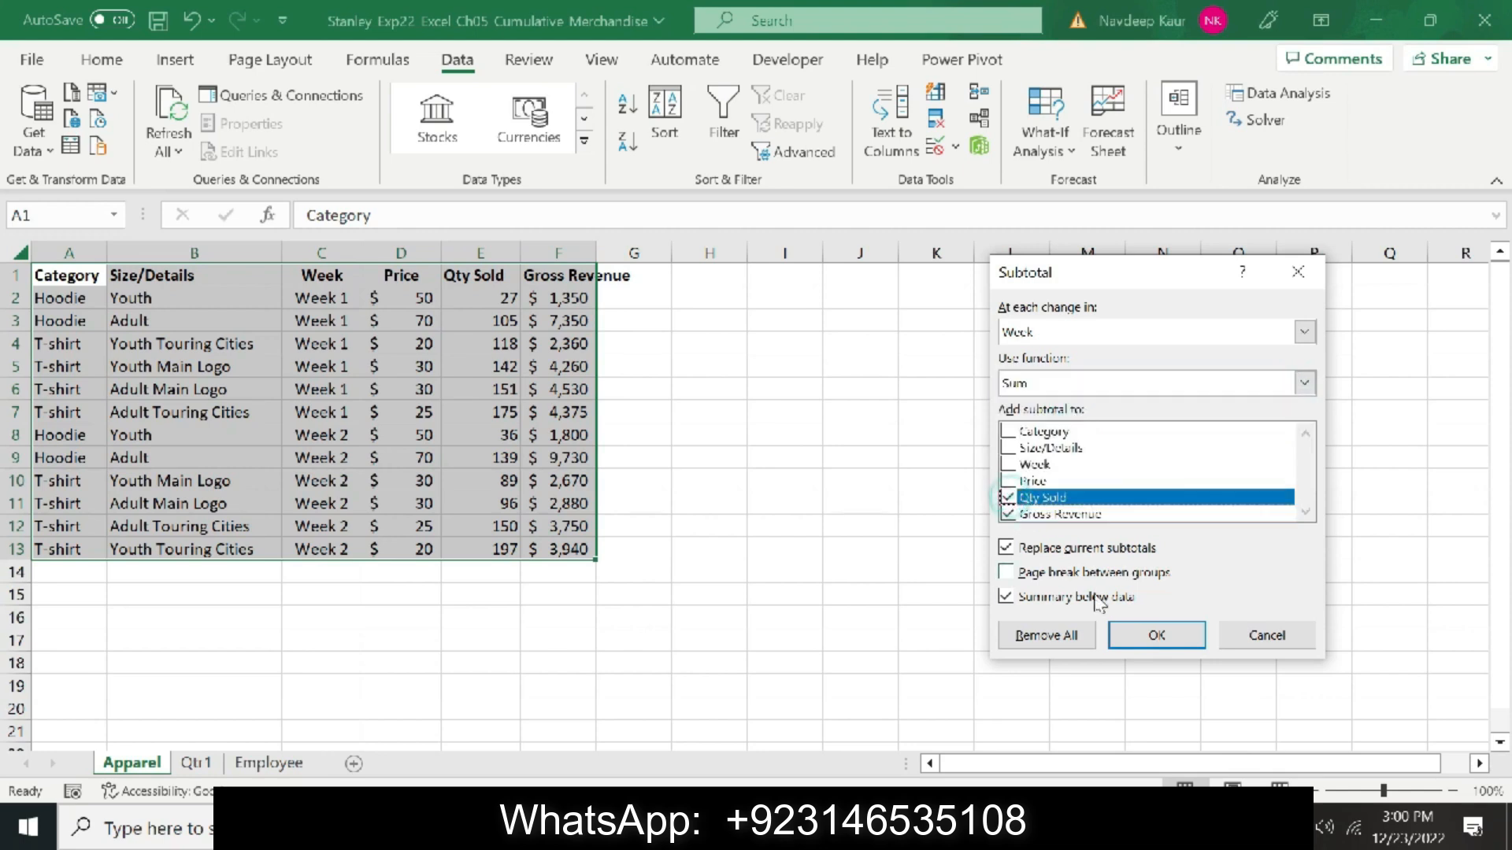
left_click(1120, 636)
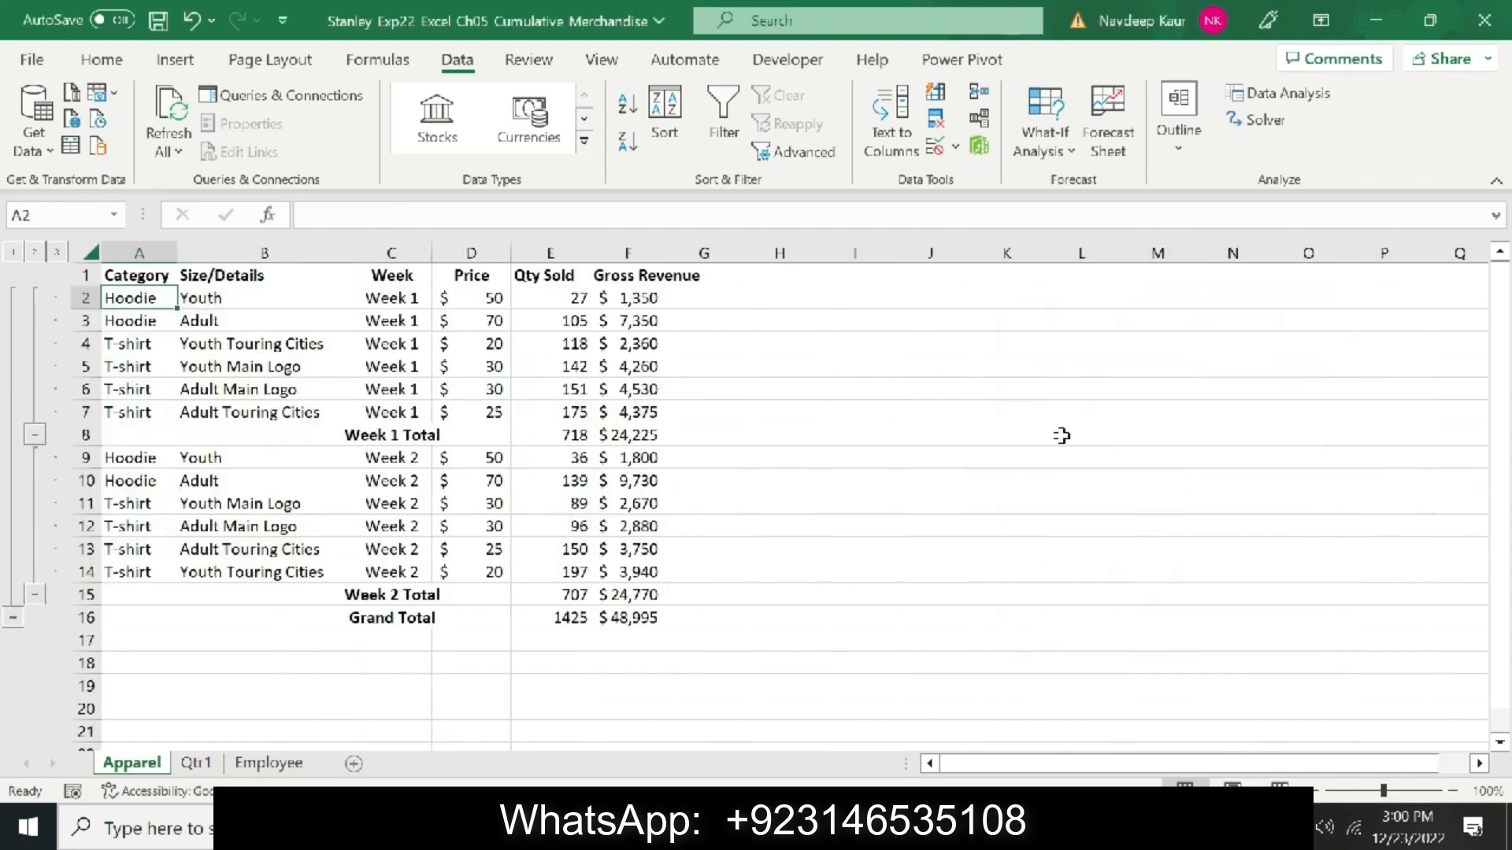
Check the Word instructions and insert Sum subtotals by Category for Qty Sold and Gross Revenue in Excel, with Replace current subtotals enabled
left_click(950, 827)
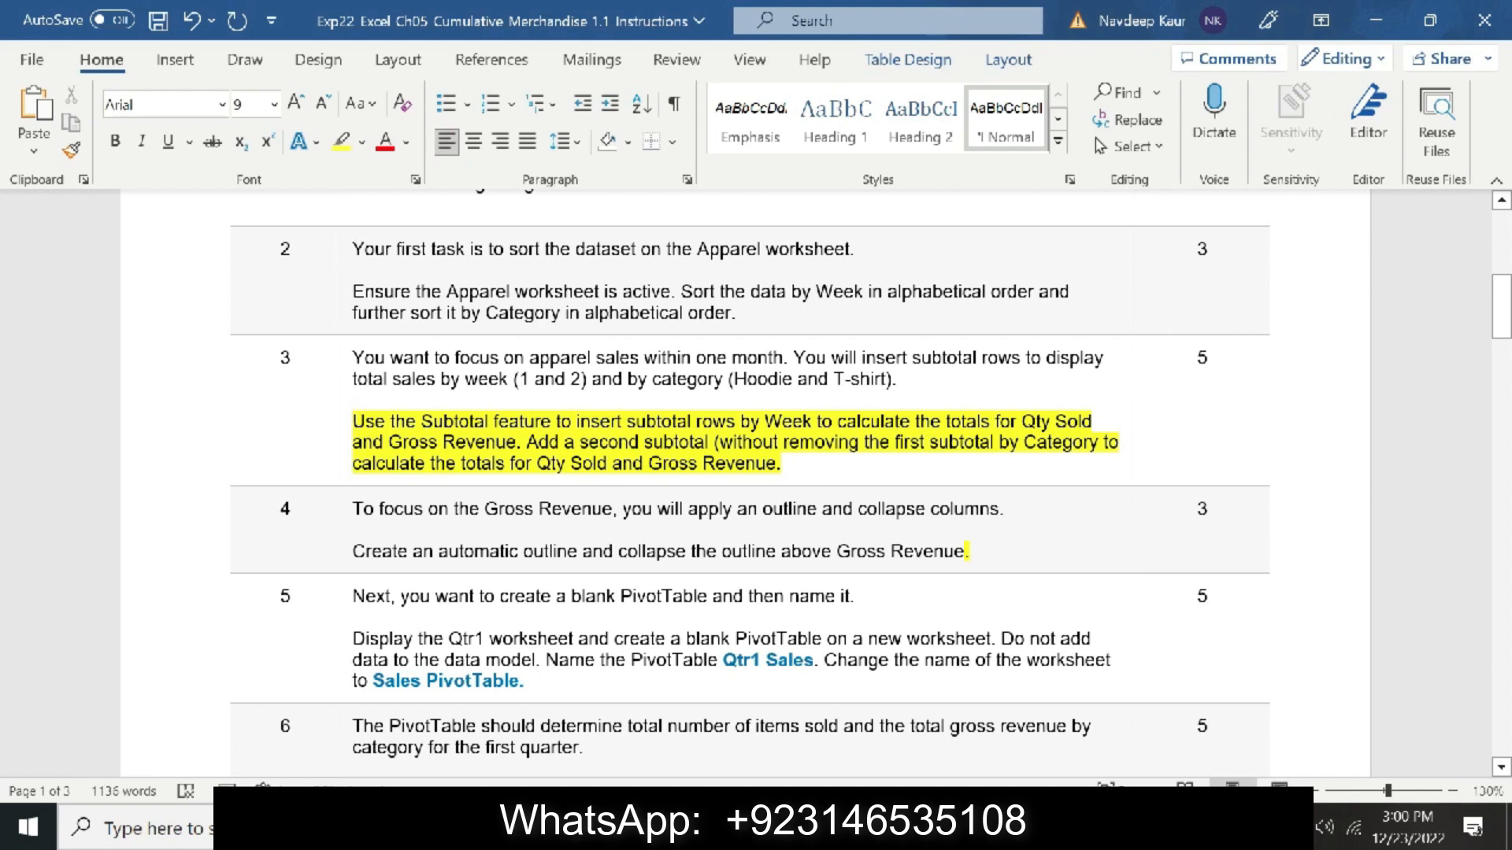
left_click(950, 827)
left_click(1179, 126)
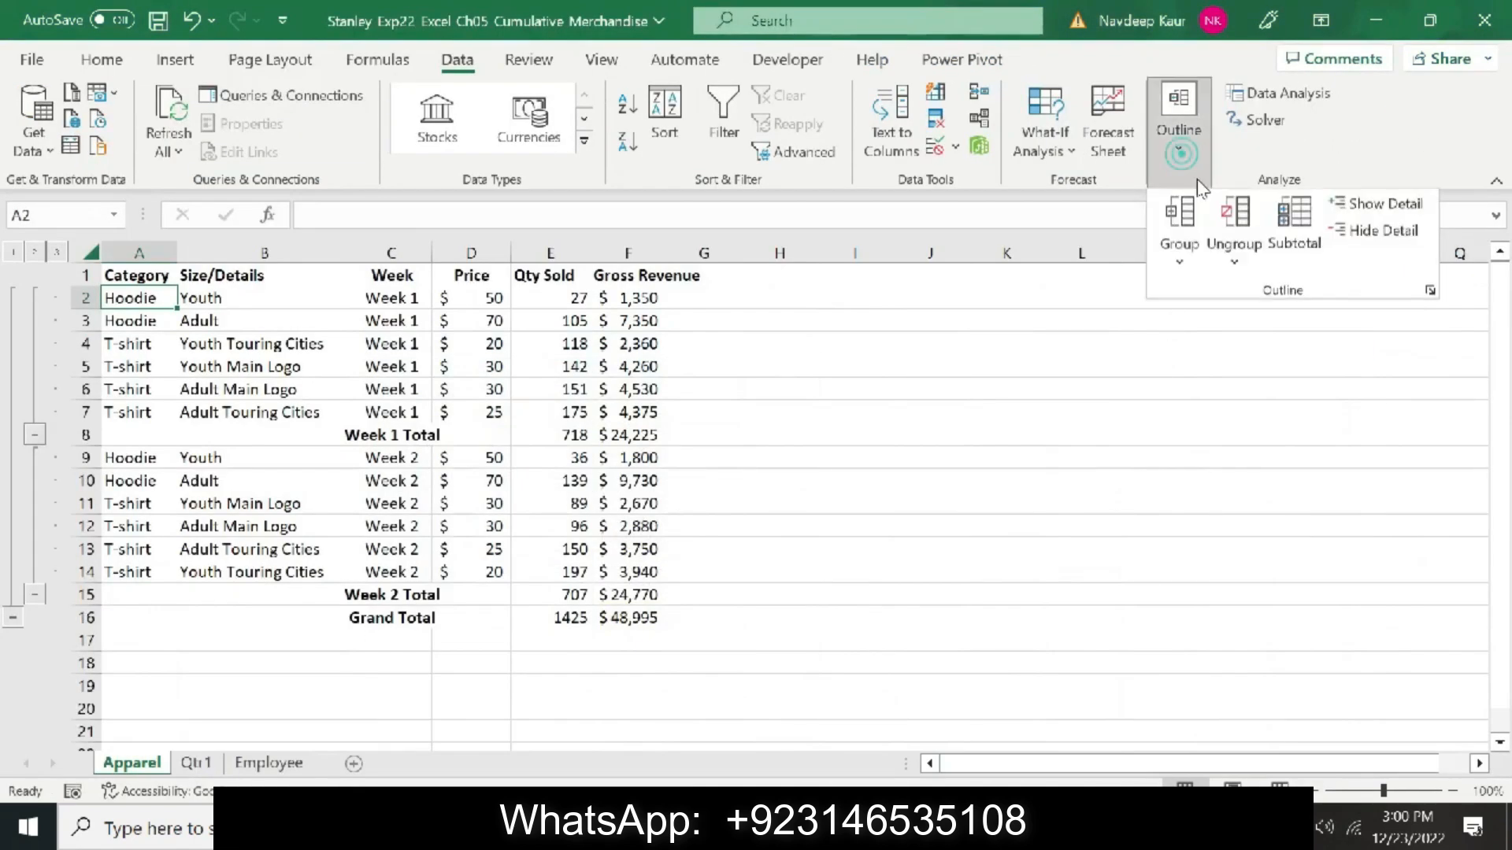
left_click(1309, 229)
left_click(1134, 332)
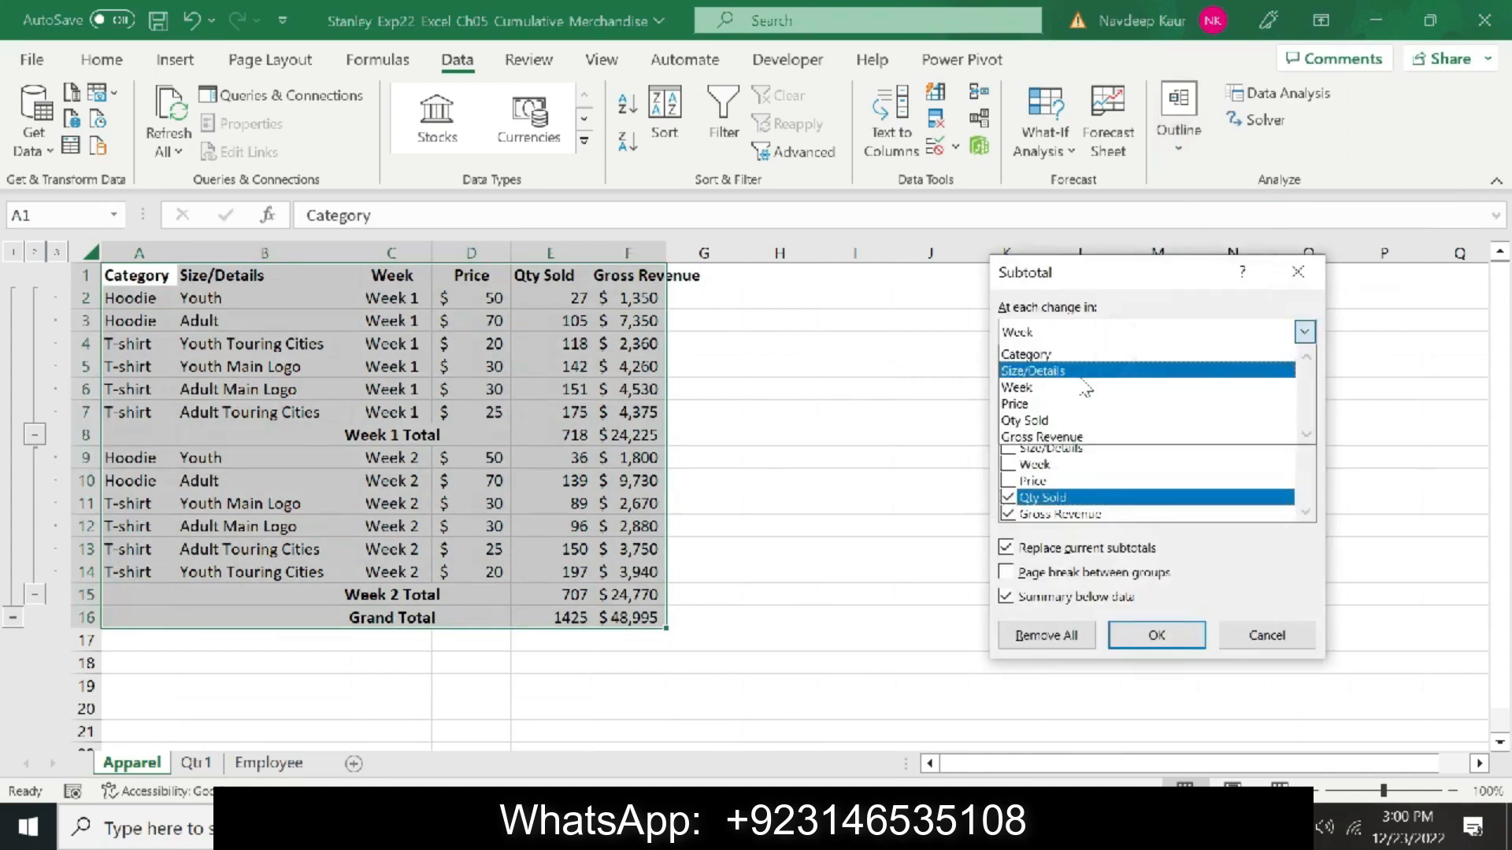
left_click(1063, 354)
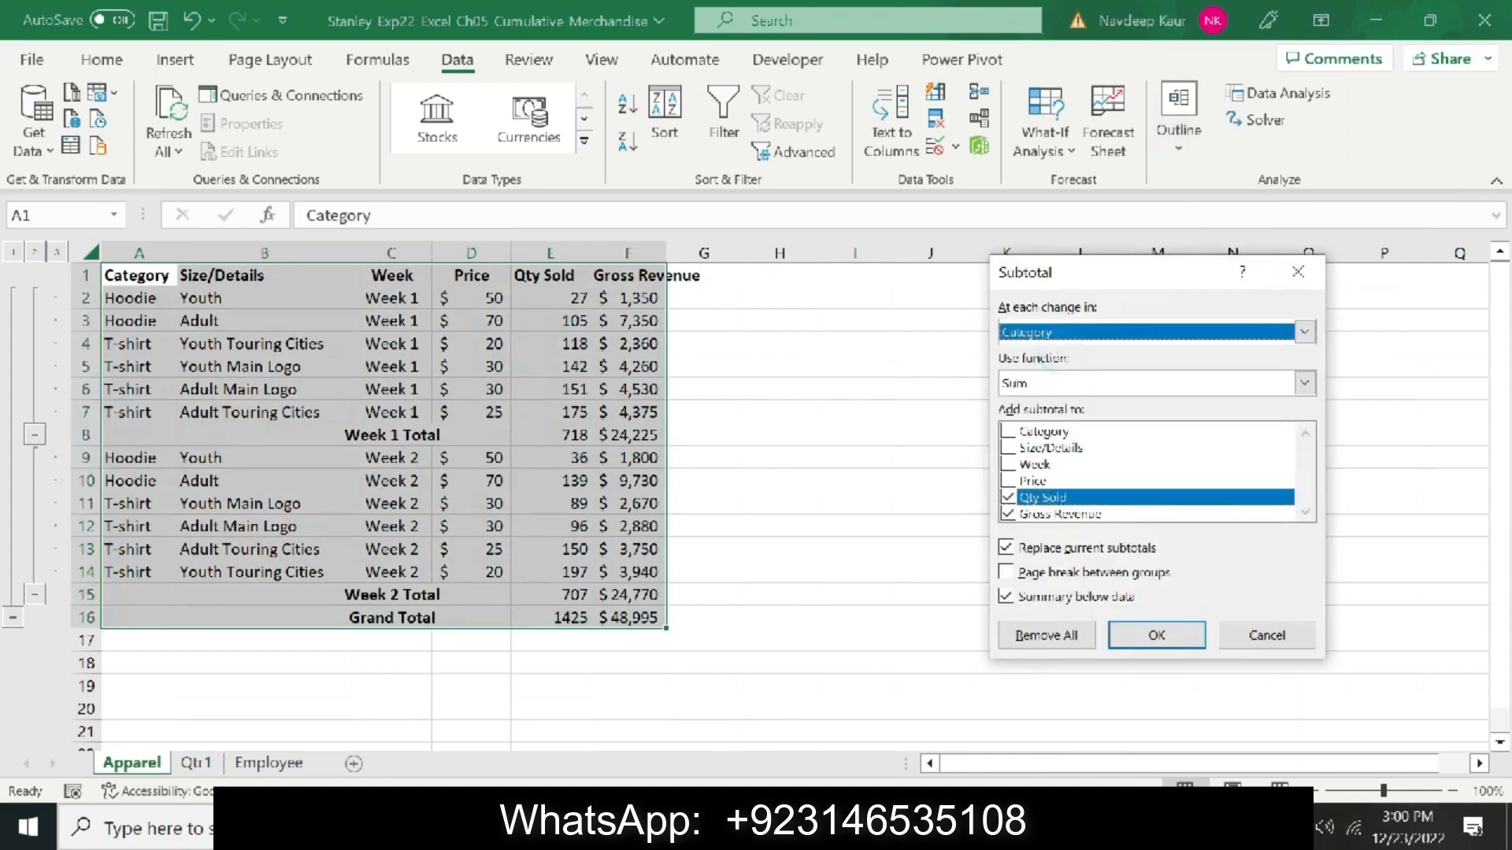
left_click(1000, 826)
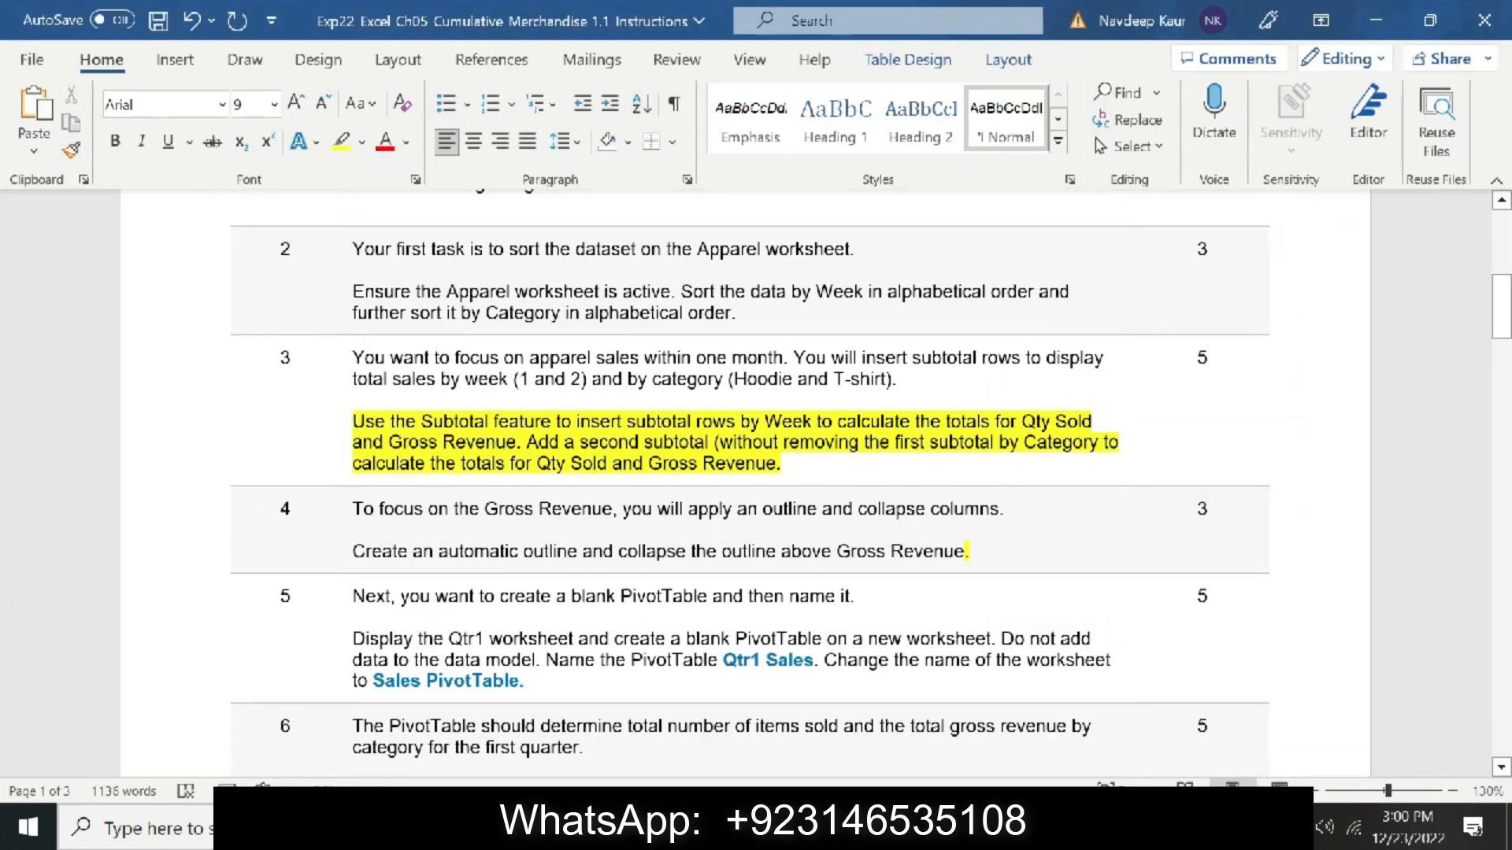
left_click(1000, 826)
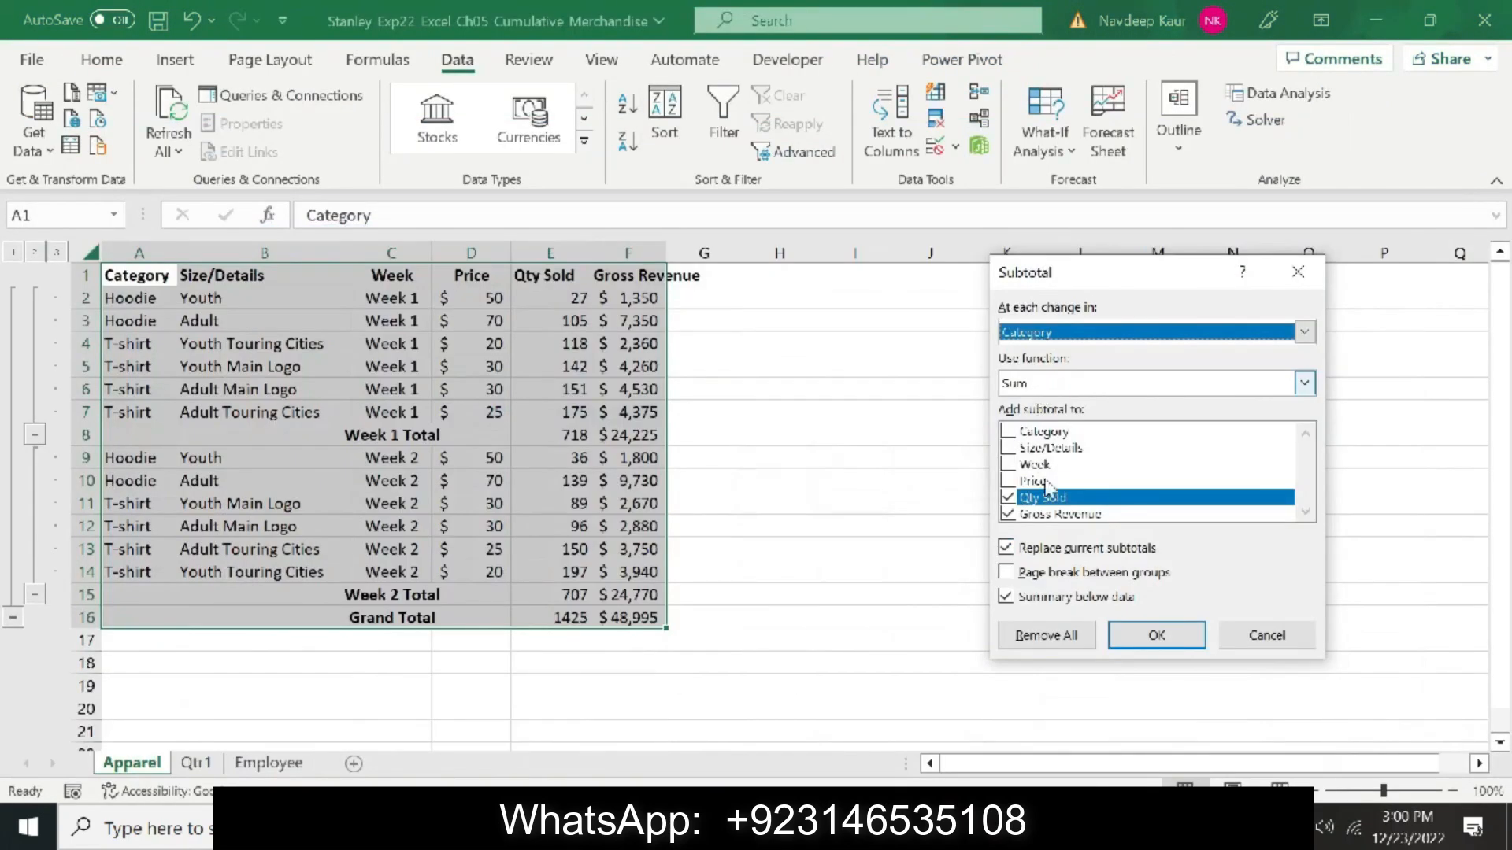
left_click(1131, 639)
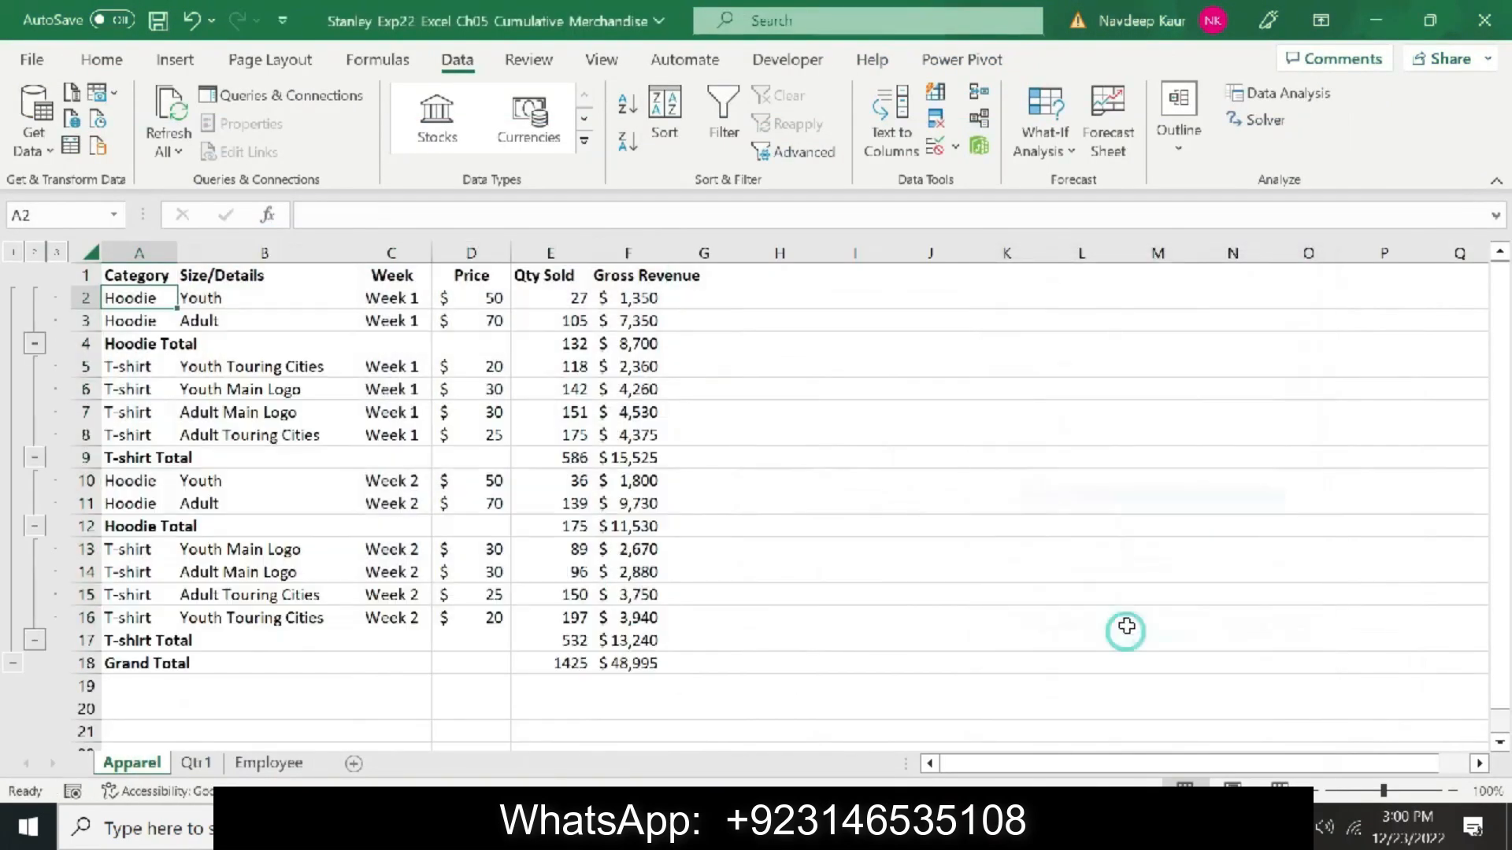
Switch to the Word instructions and remove the yellow highlight from the Subtotal paragraph in step 3
key("alt+Tab")
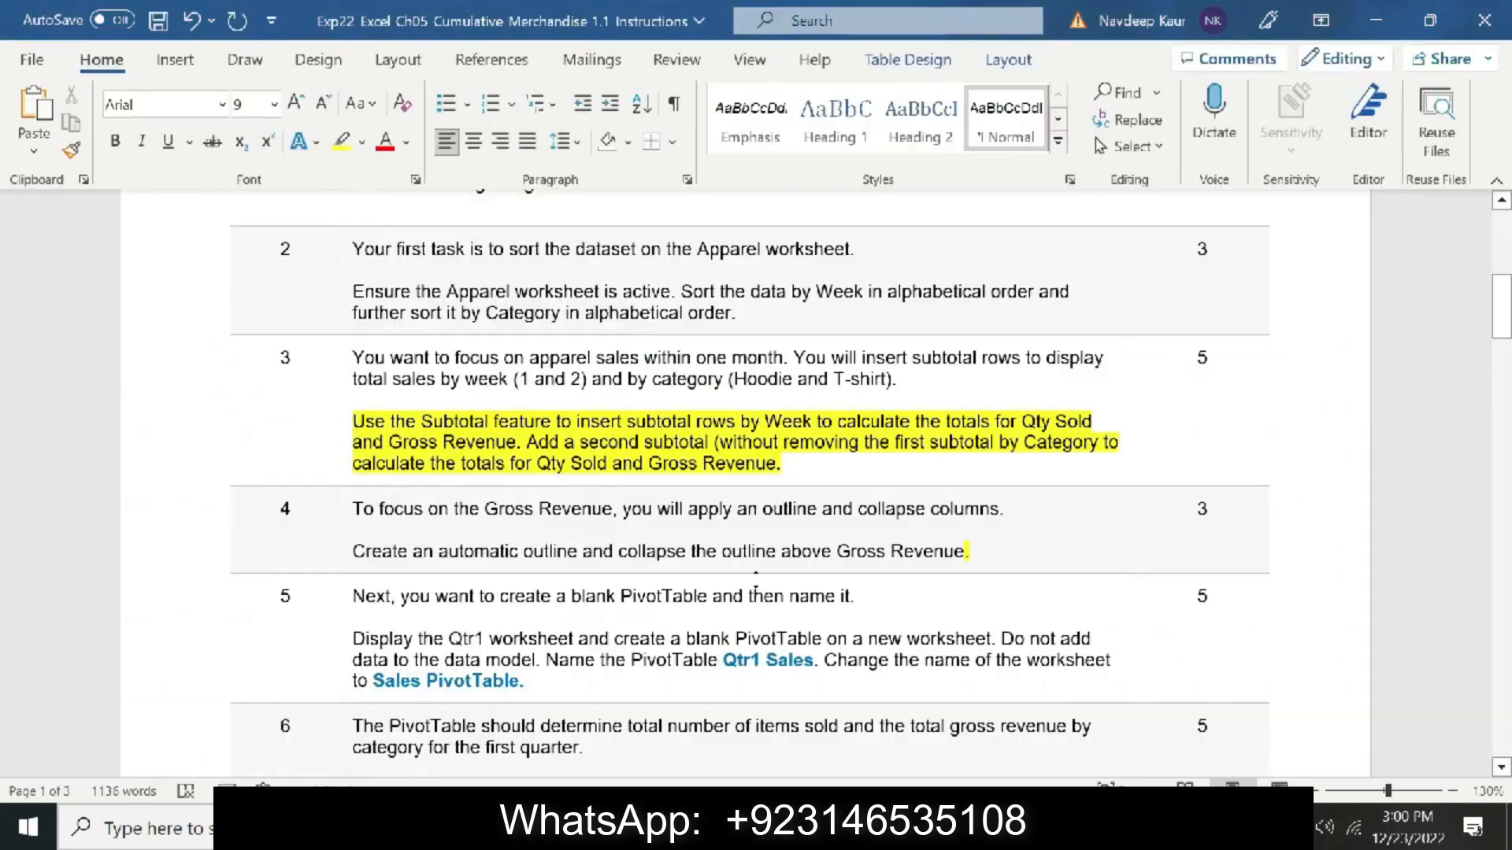
left_click_drag(783, 464, 352, 423)
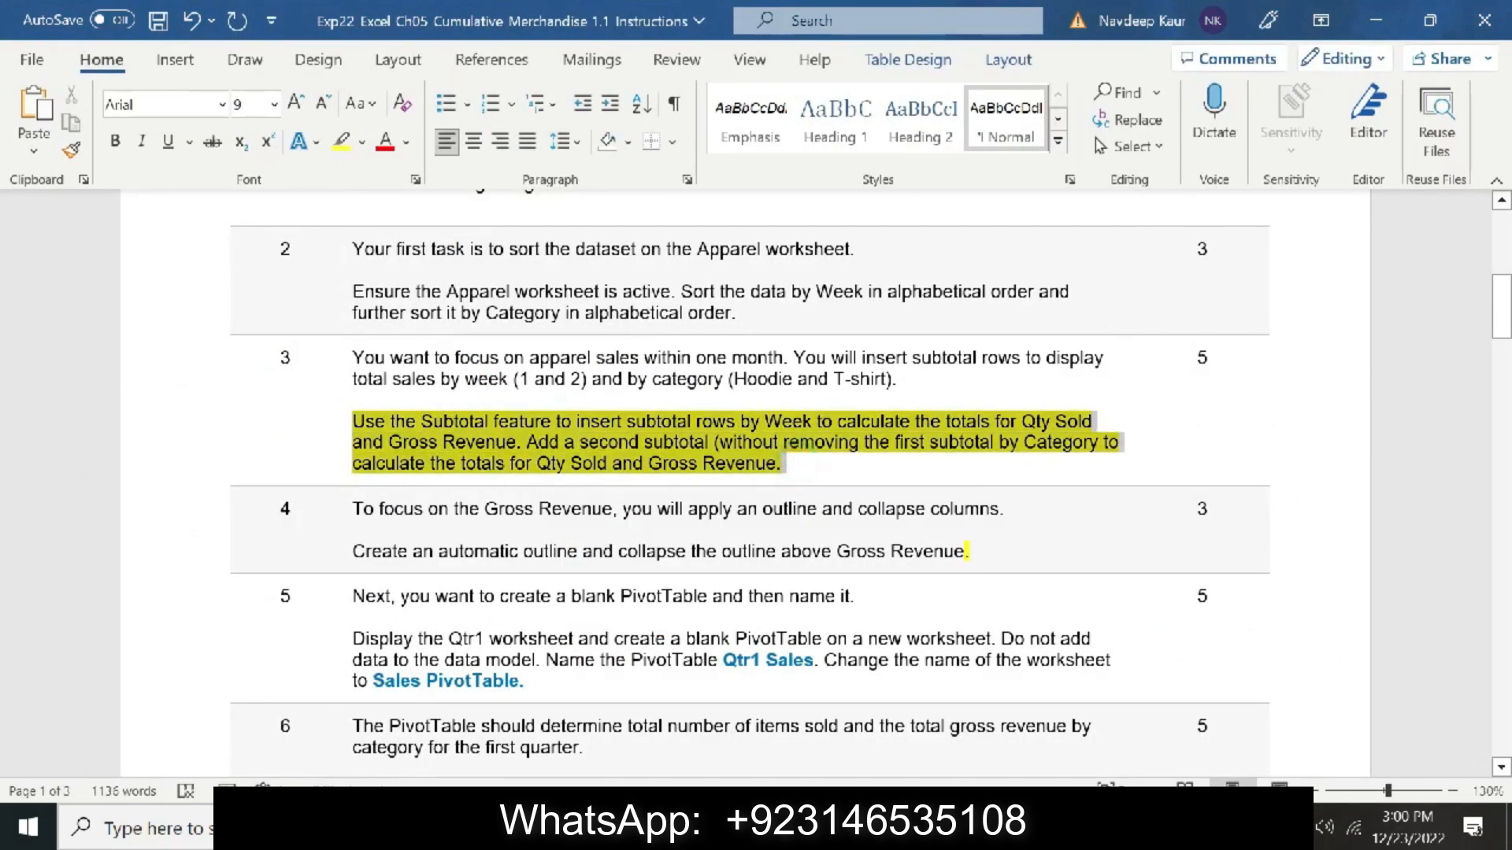
left_click(341, 142)
Highlight the step 4 instruction about creating the automatic outline in yellow
scroll(649, 435, "down", 2)
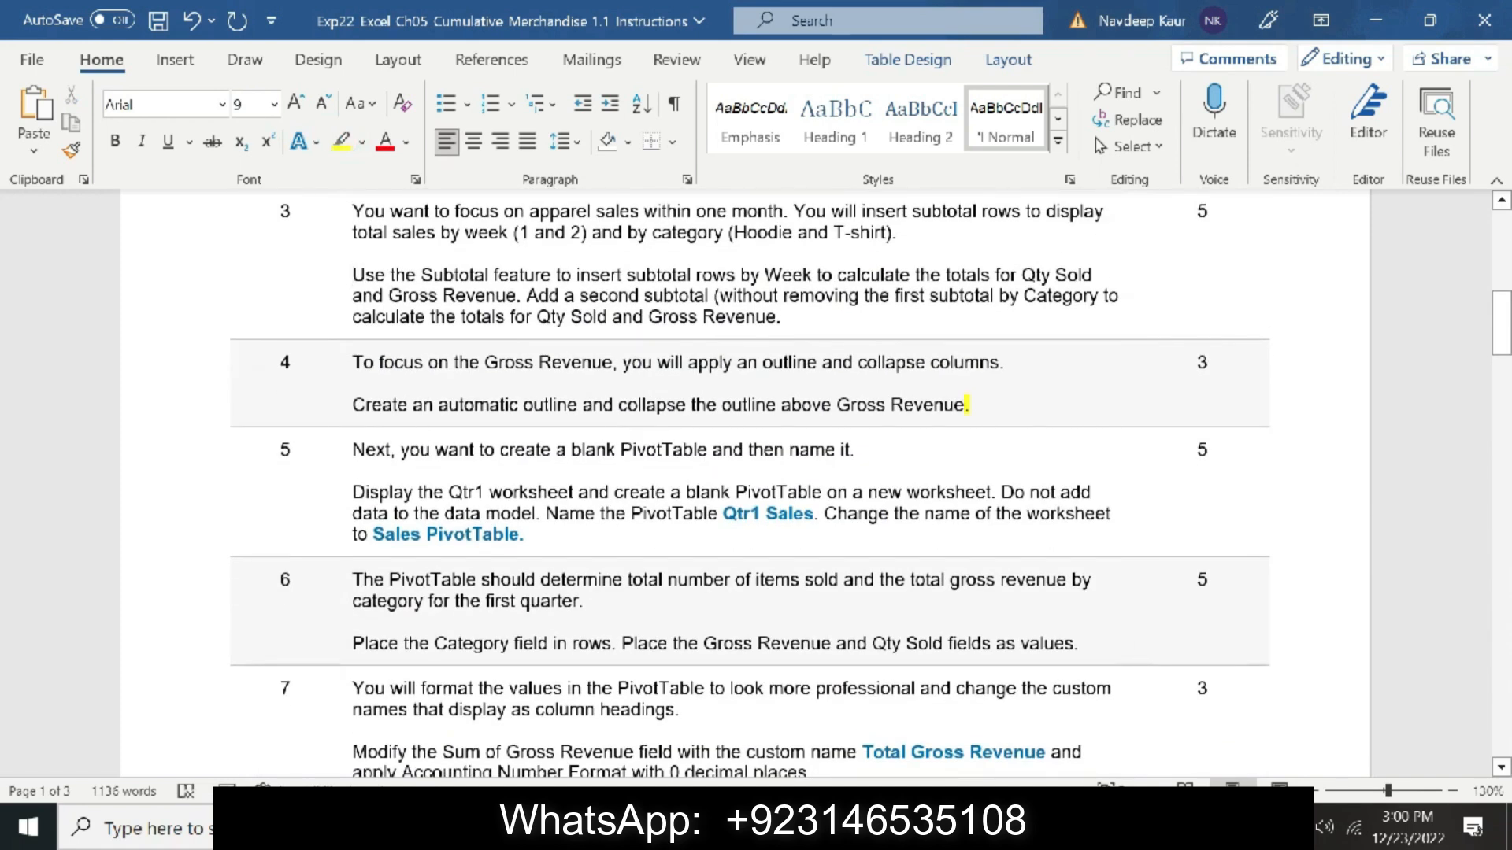
left_click_drag(967, 404, 354, 405)
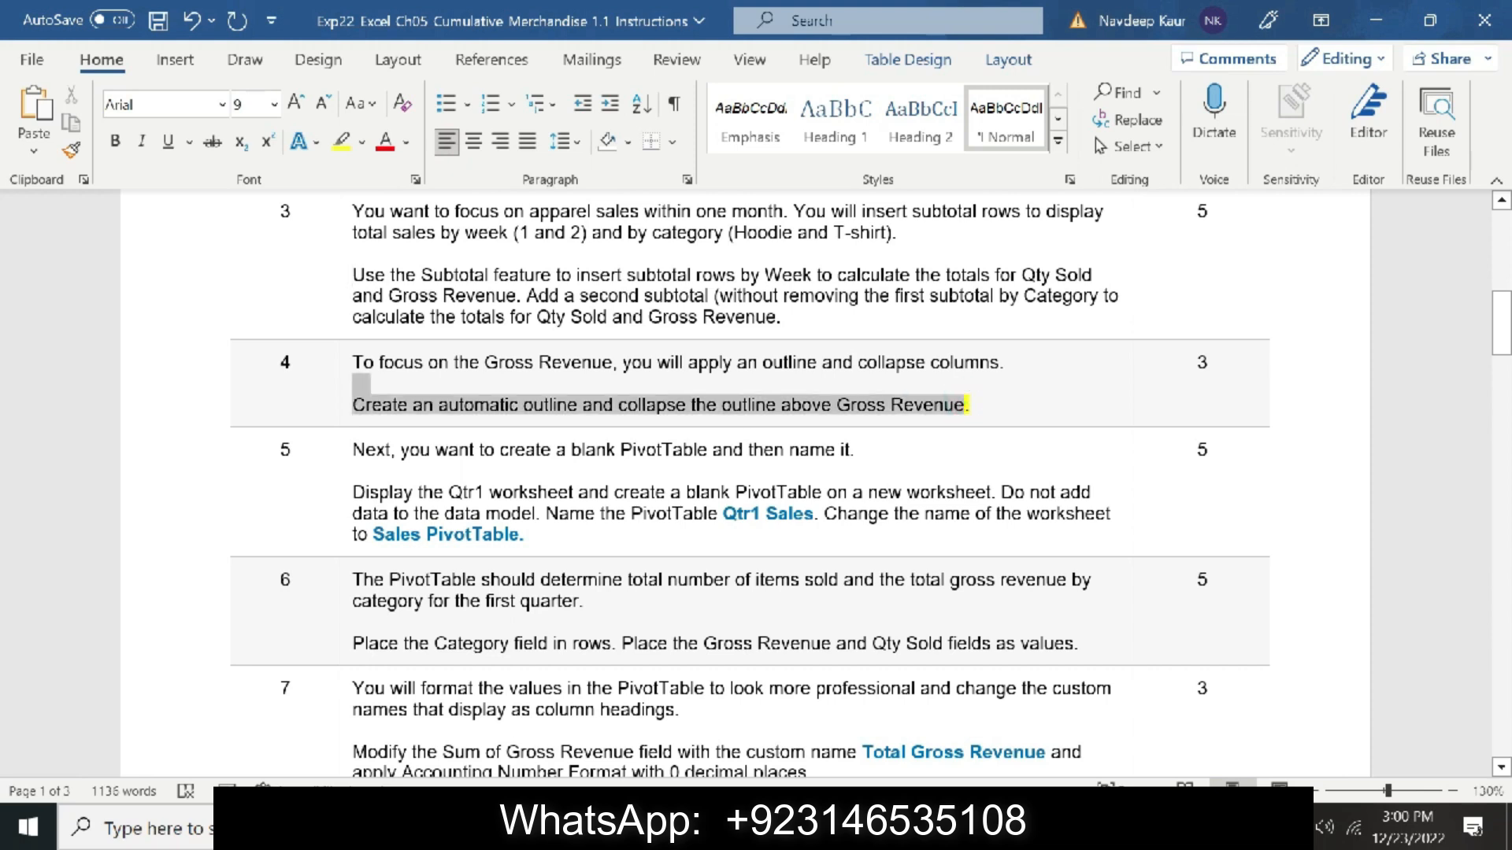
left_click(341, 142)
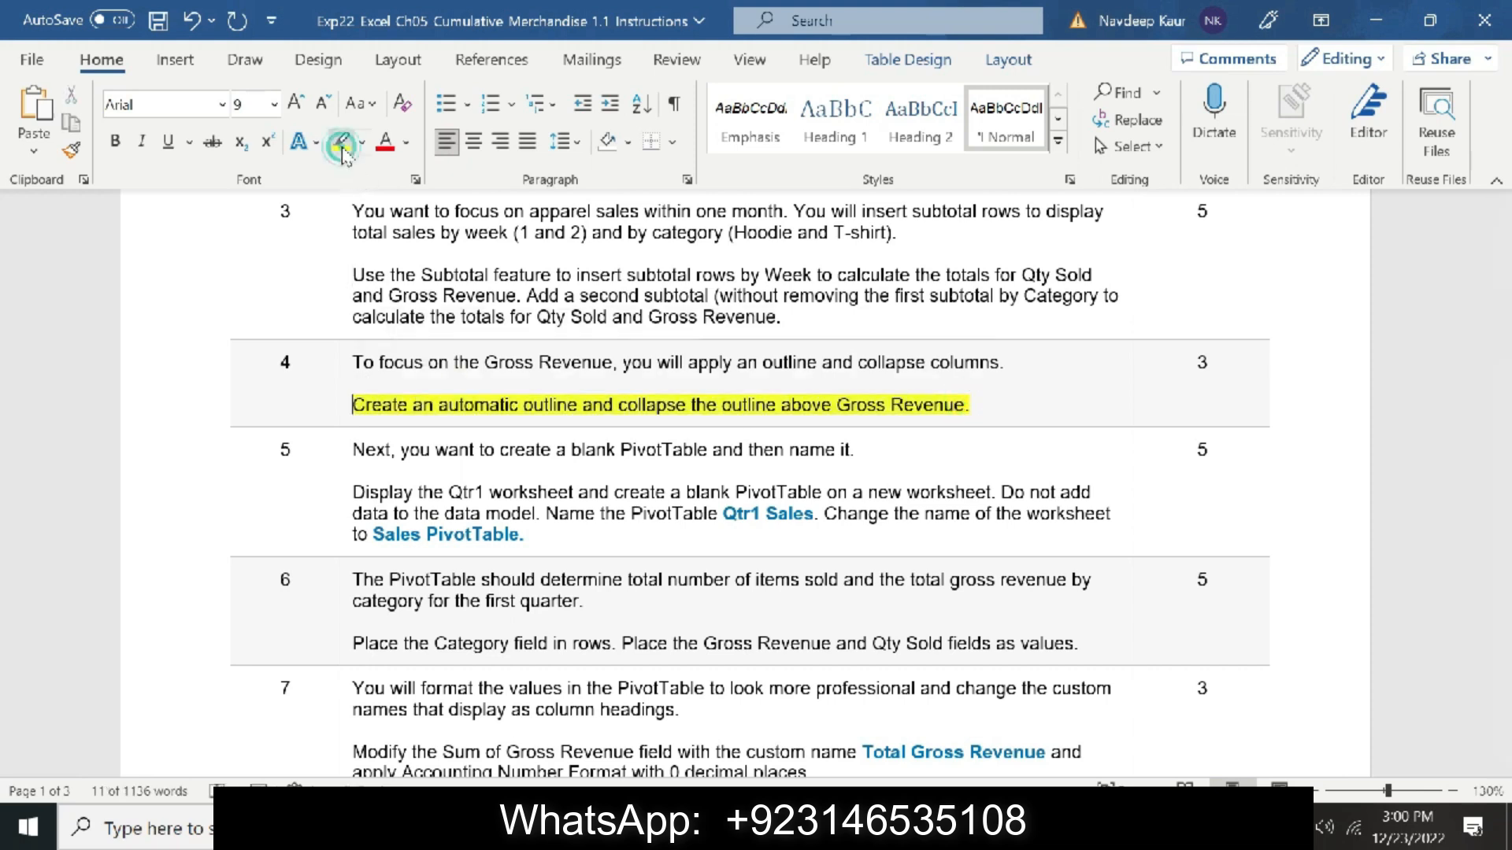
Switch to the Excel workbook, apply an automatic outline to the Apparel data over the existing outline, and collapse the columns above Gross Revenue
key("alt+Tab")
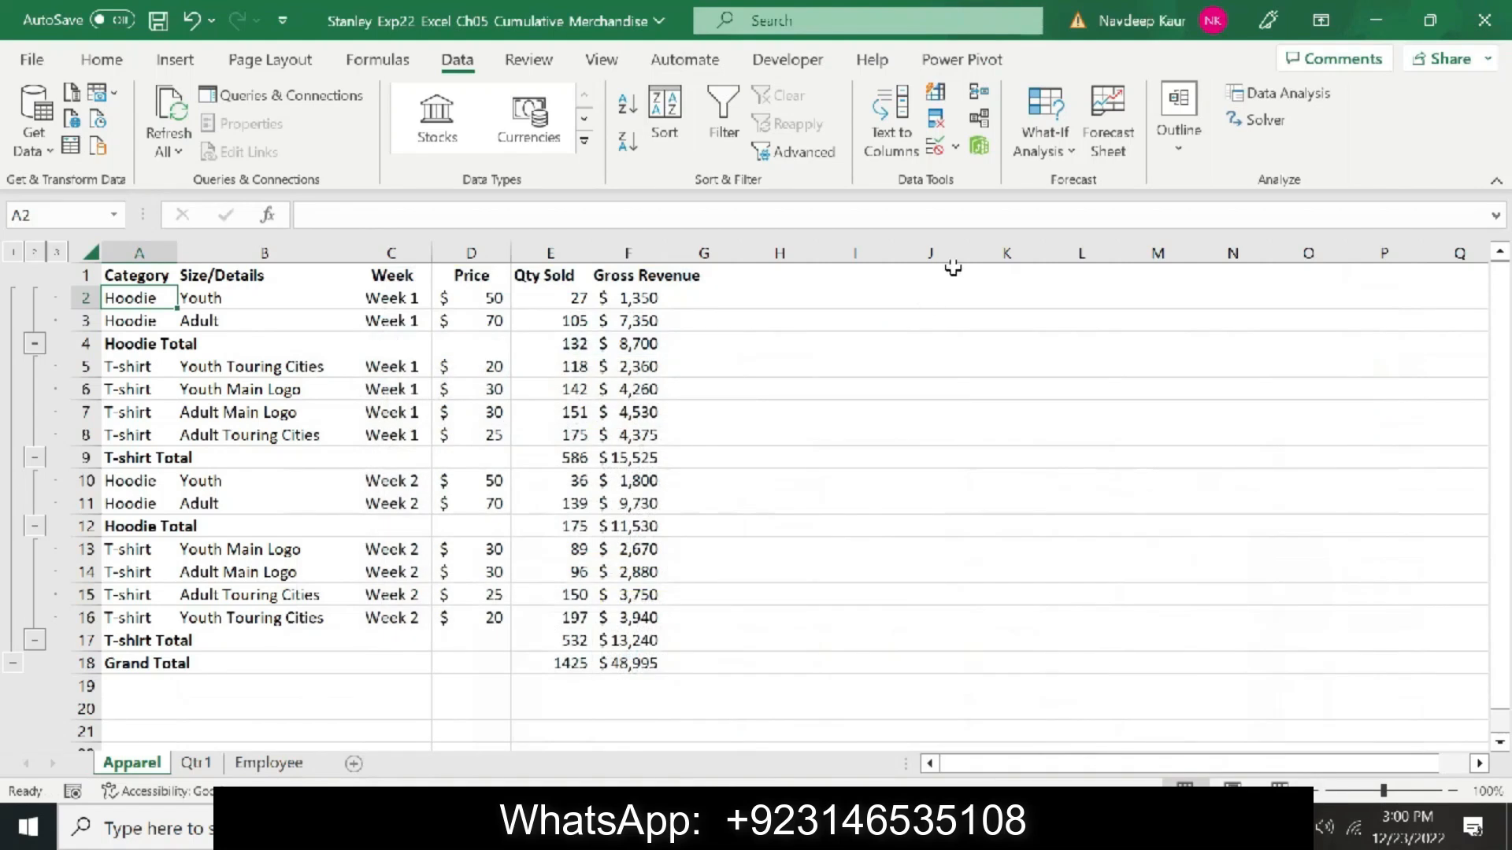
left_click(1179, 118)
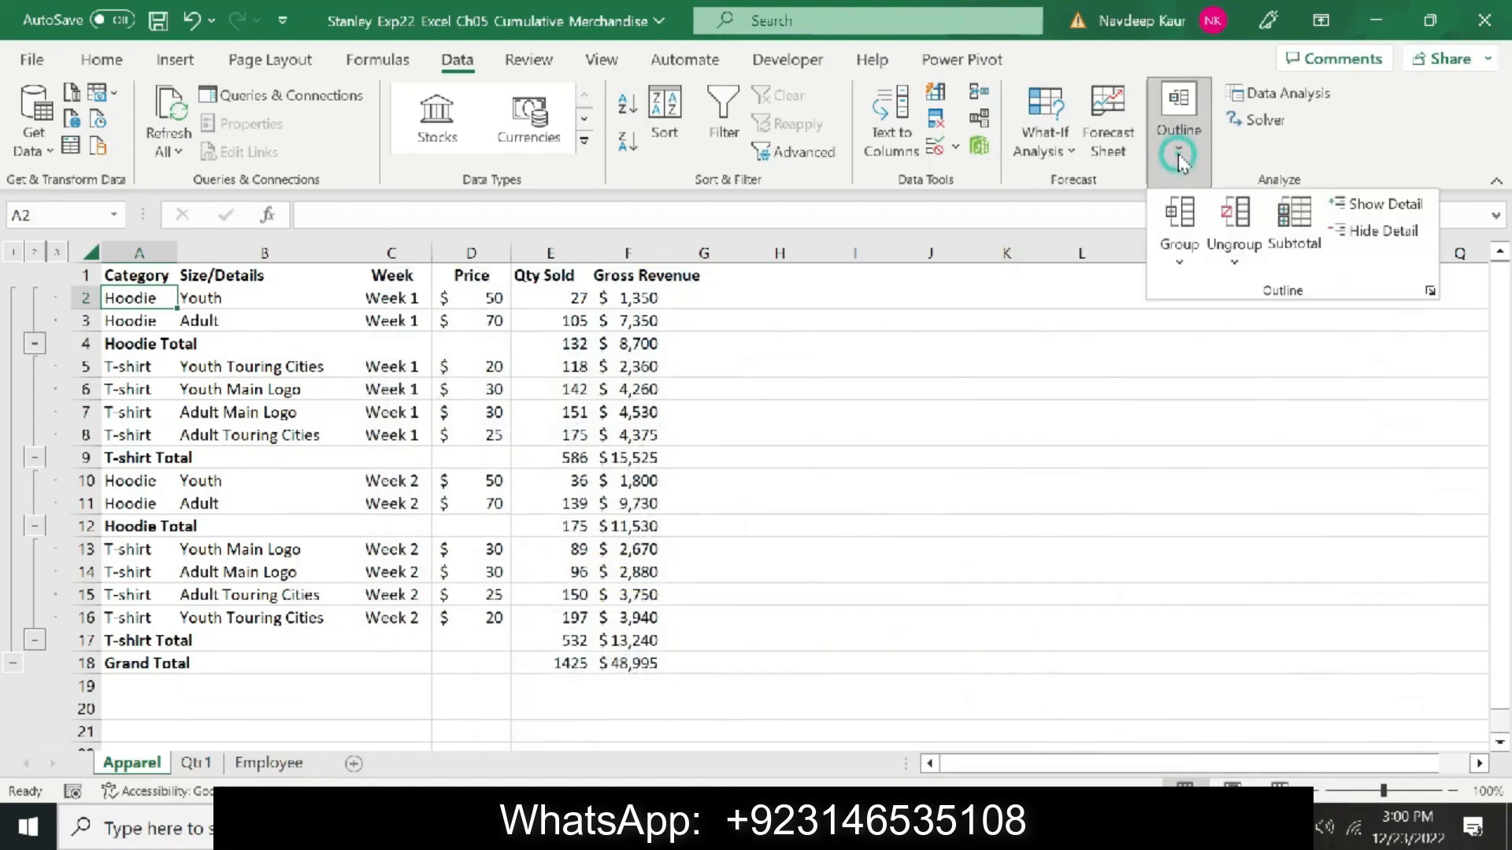
left_click(1179, 266)
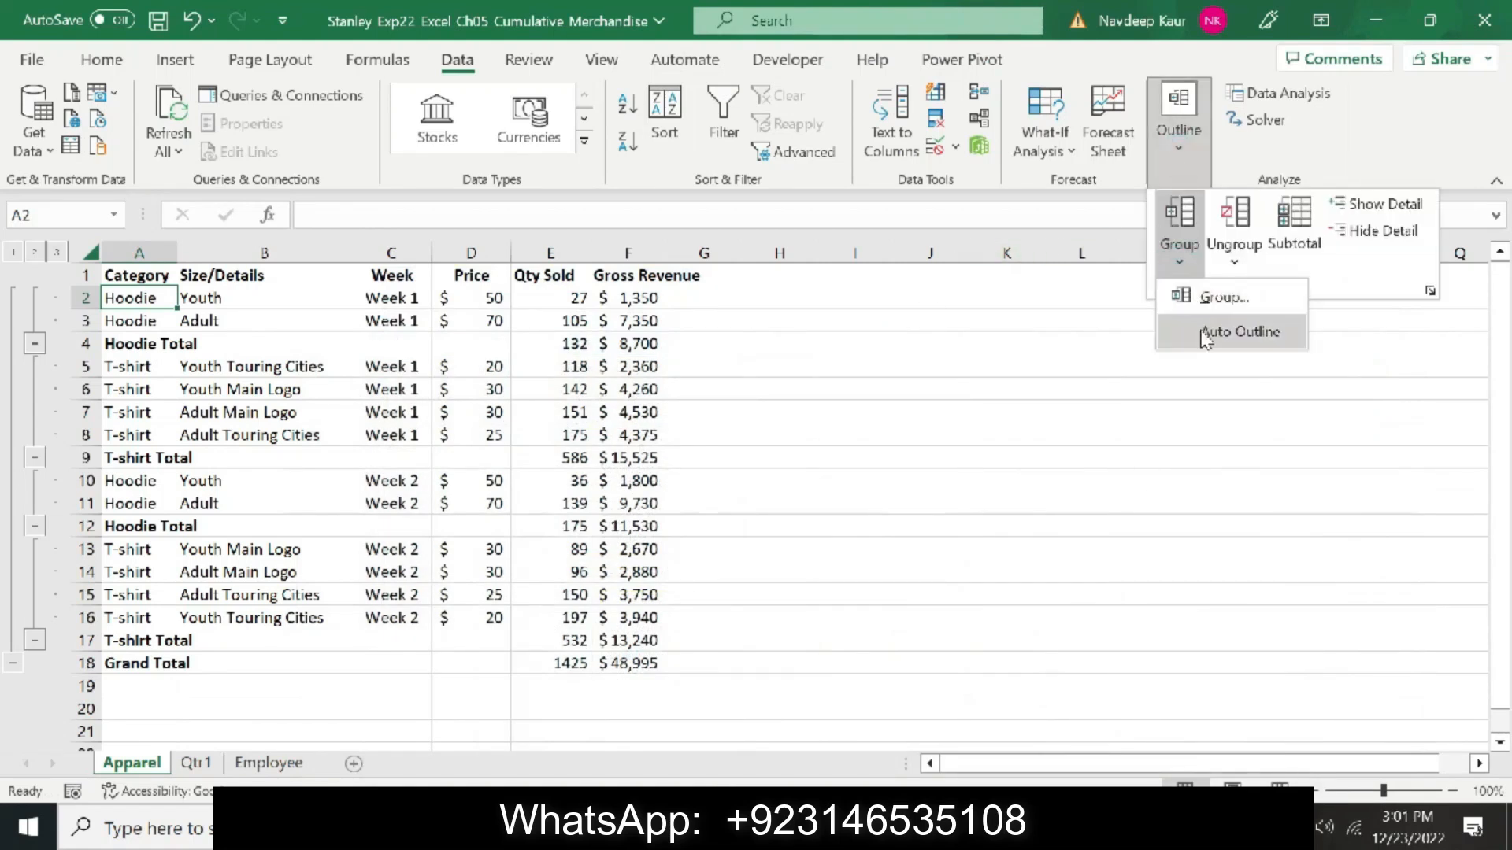
left_click(1204, 327)
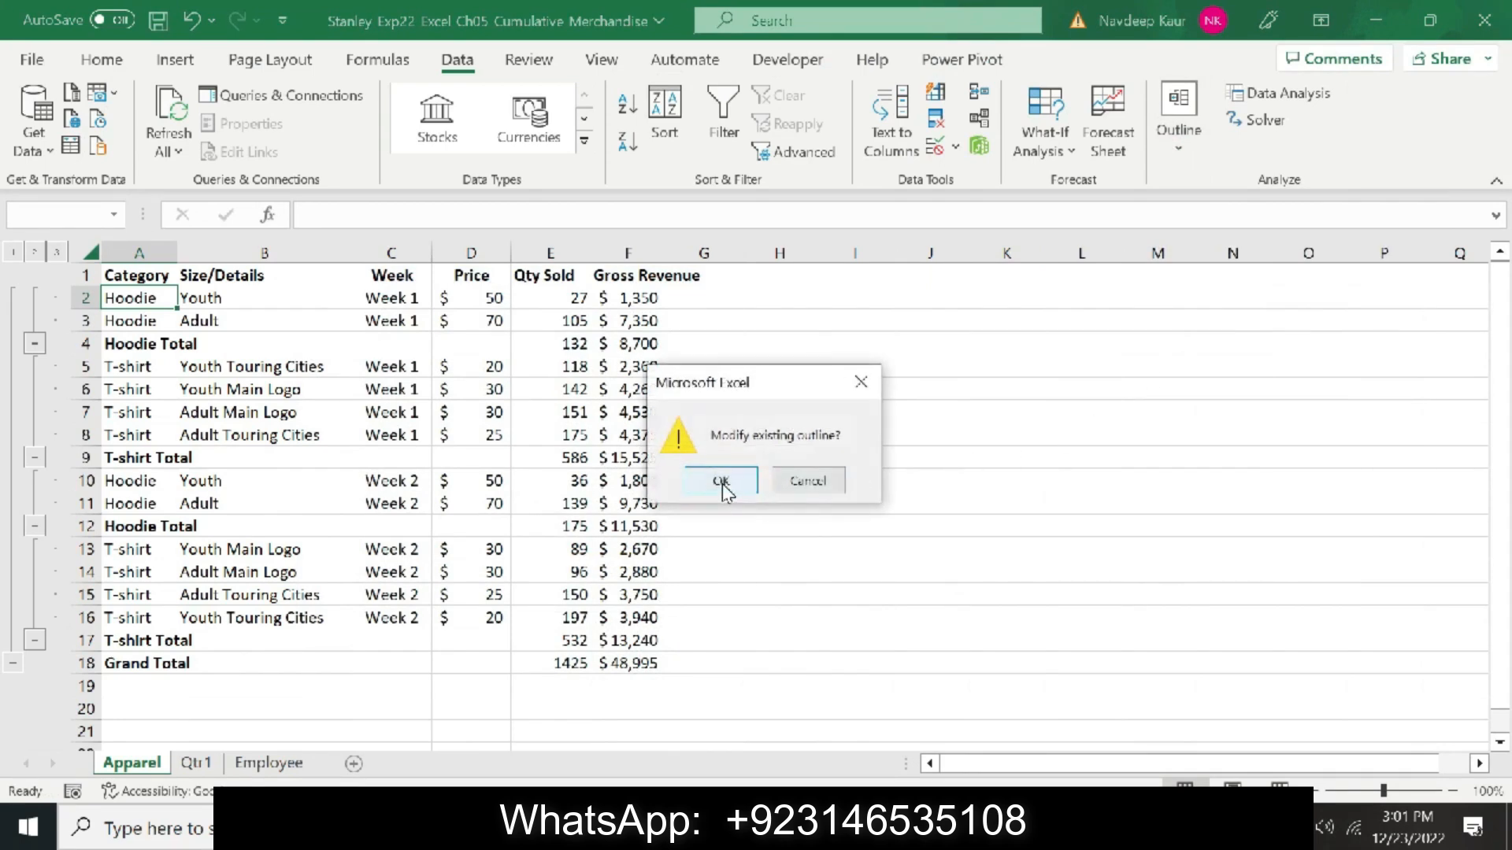
left_click(722, 482)
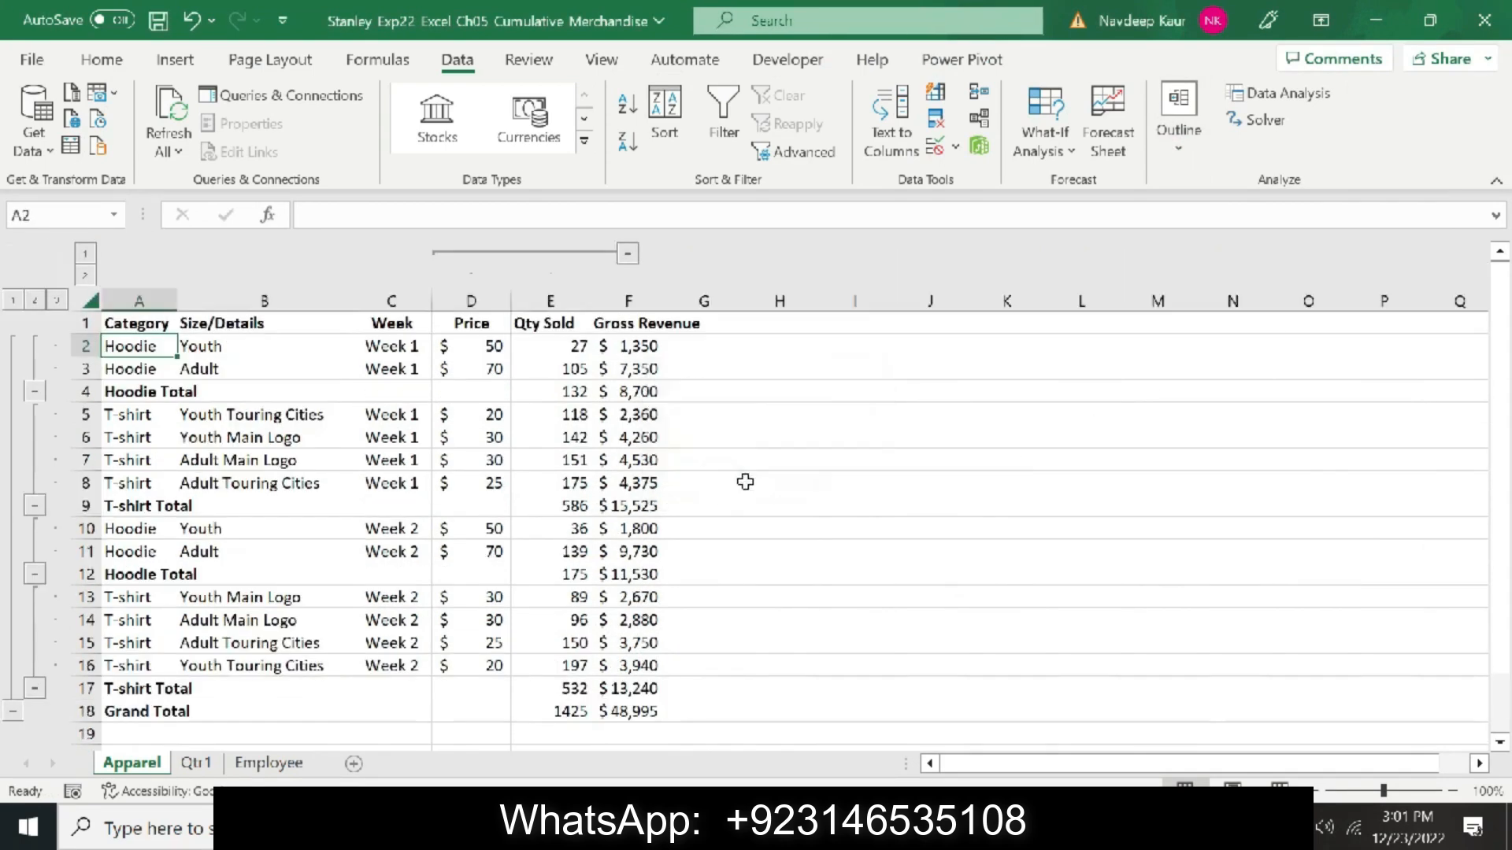
left_click(627, 255)
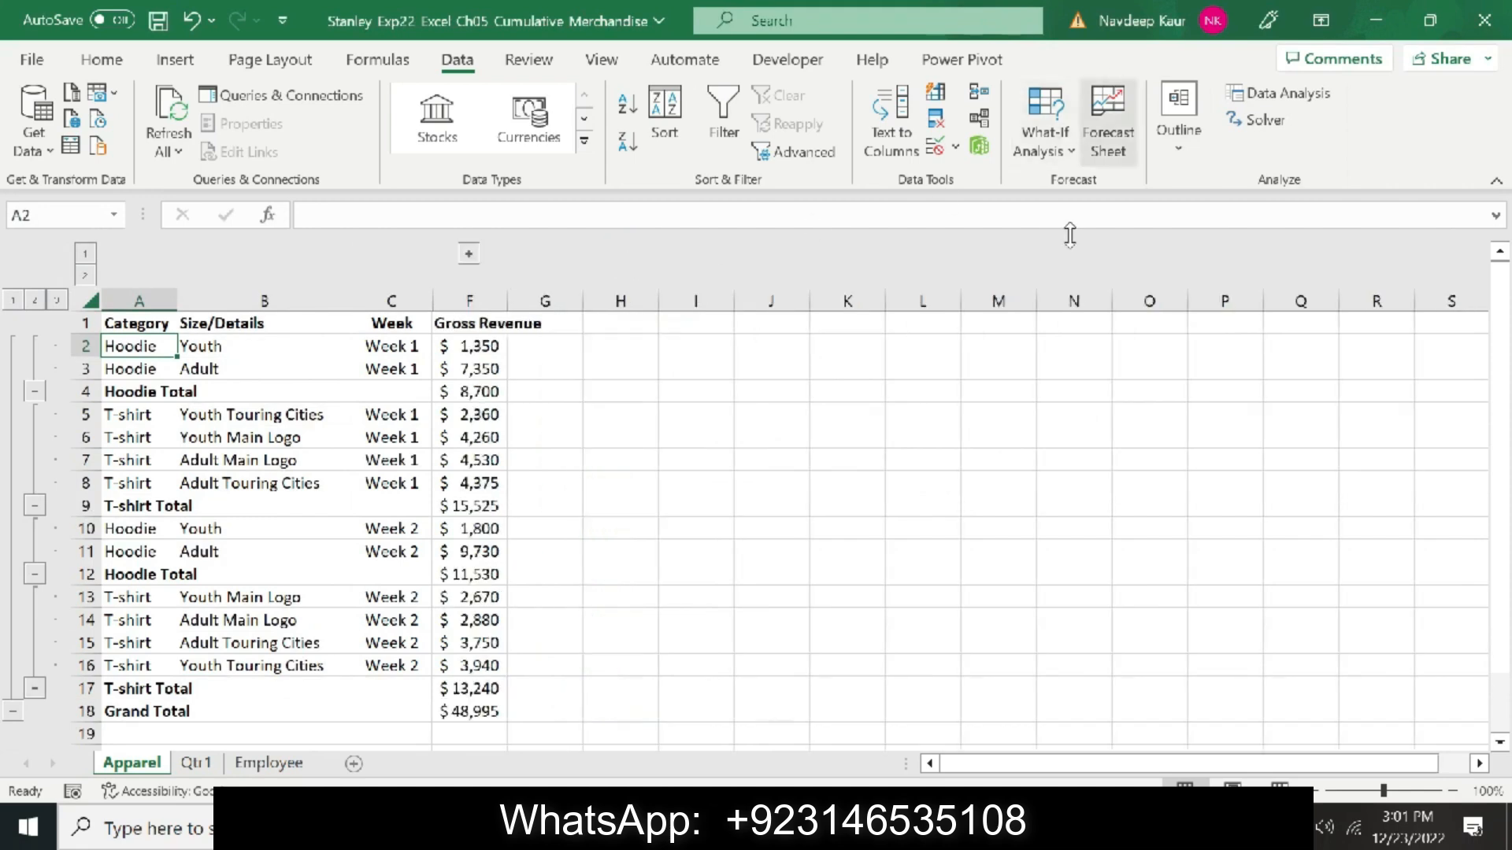
Switch to the Word instructions and remove the yellow highlight from the automatic outline sentence in step 4
left_click(894, 827)
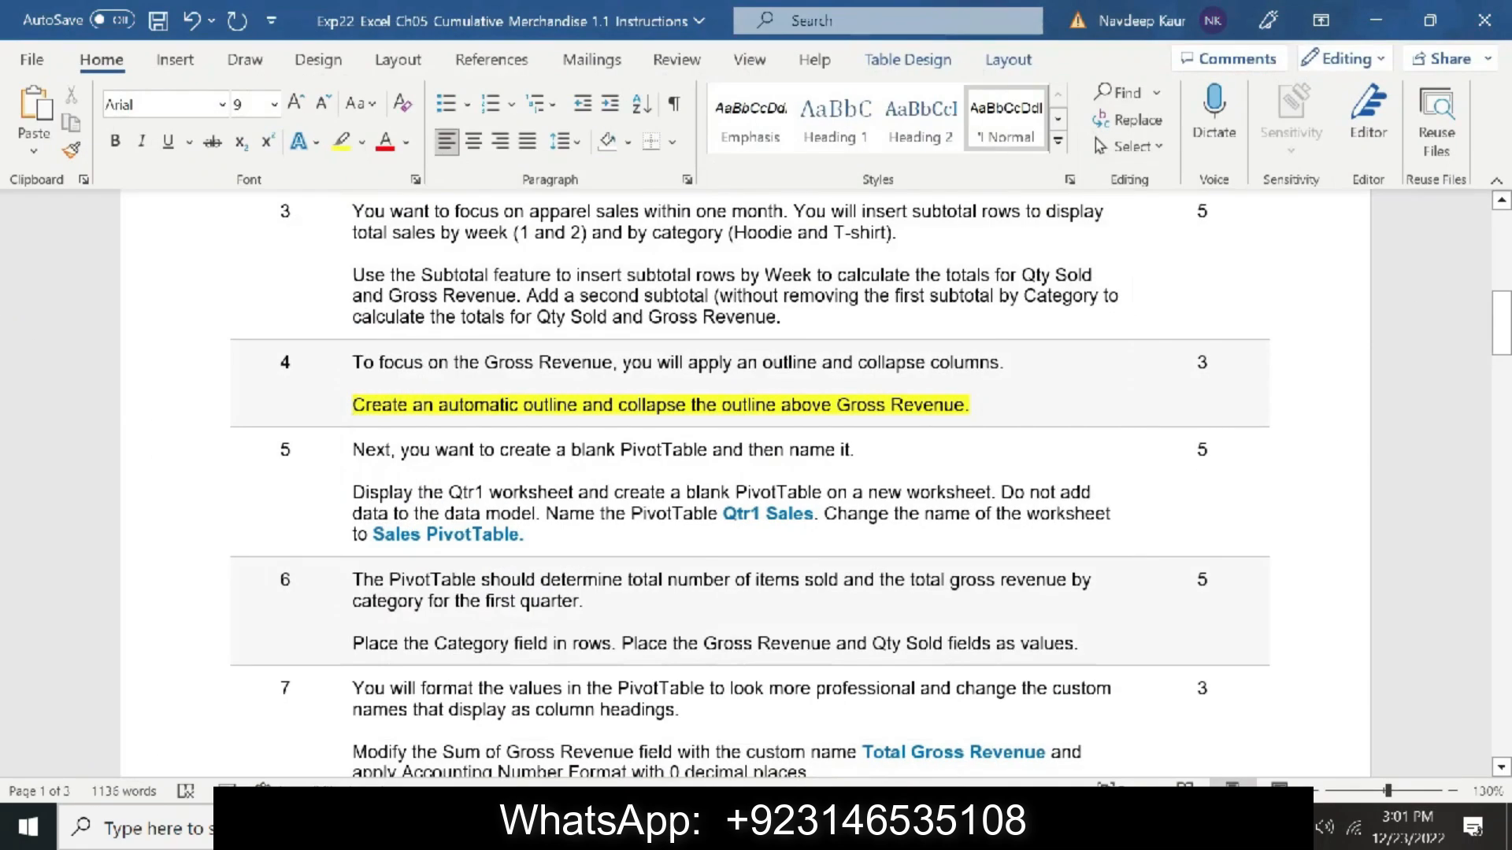
left_click_drag(975, 404, 352, 404)
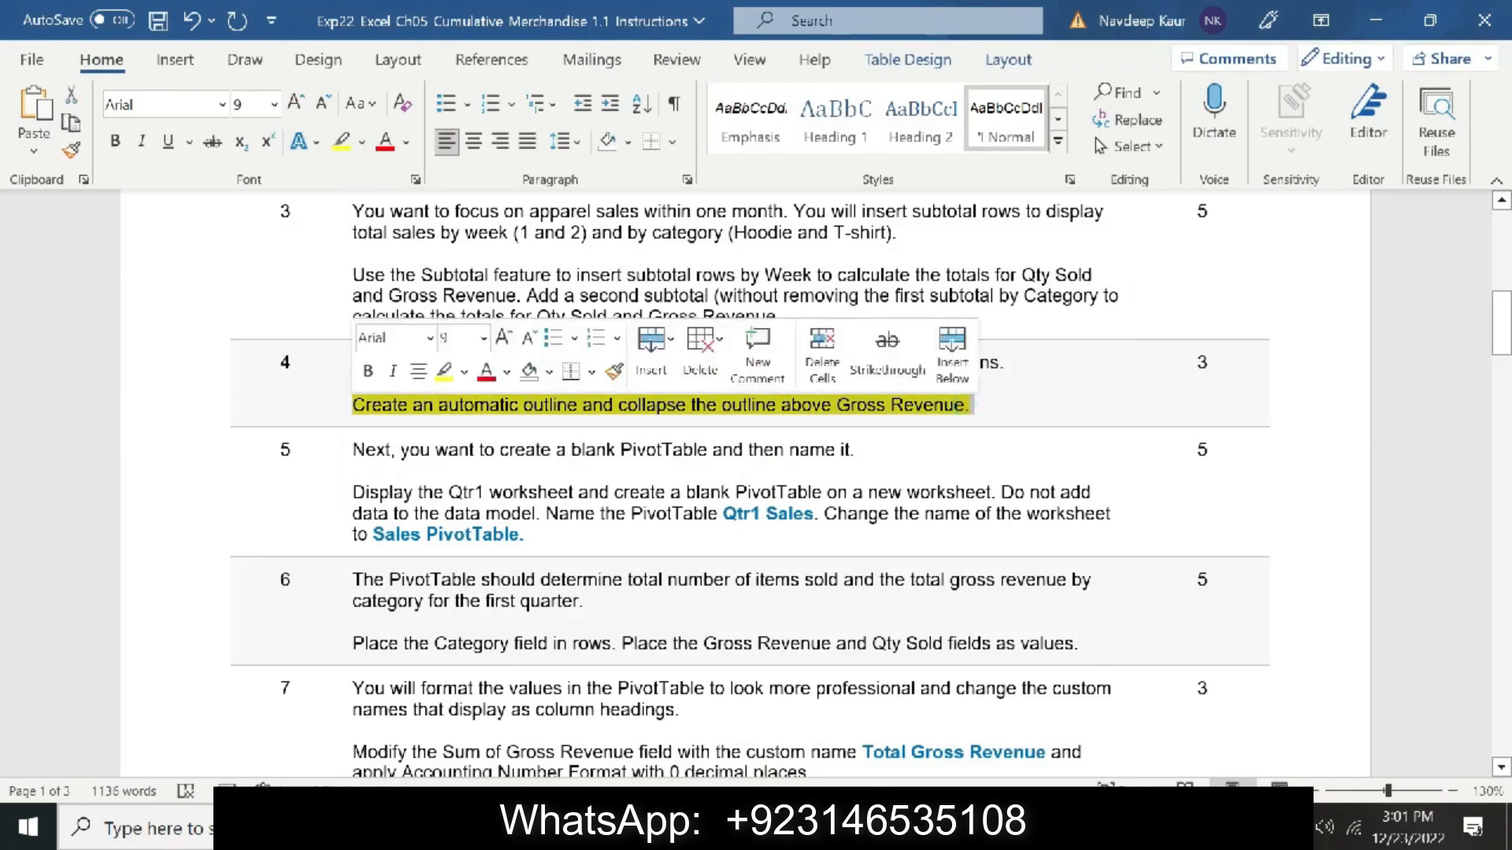
left_click(341, 141)
Copy the worksheet name Sales PivotTable from step 5 of the instructions and switch to the Excel workbook
scroll(756, 488, "down", 3)
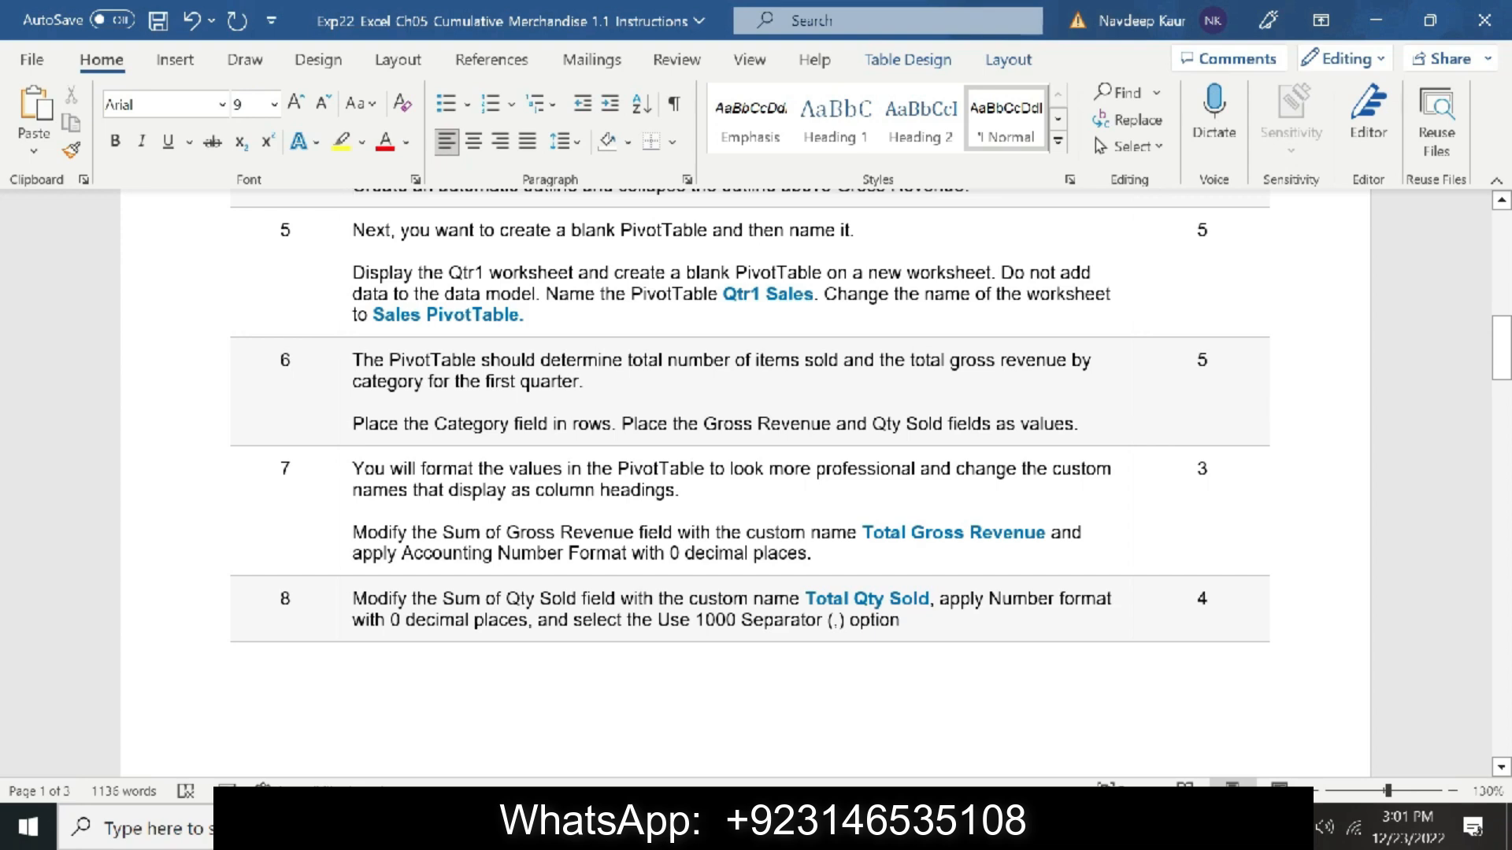
left_click_drag(373, 315, 519, 315)
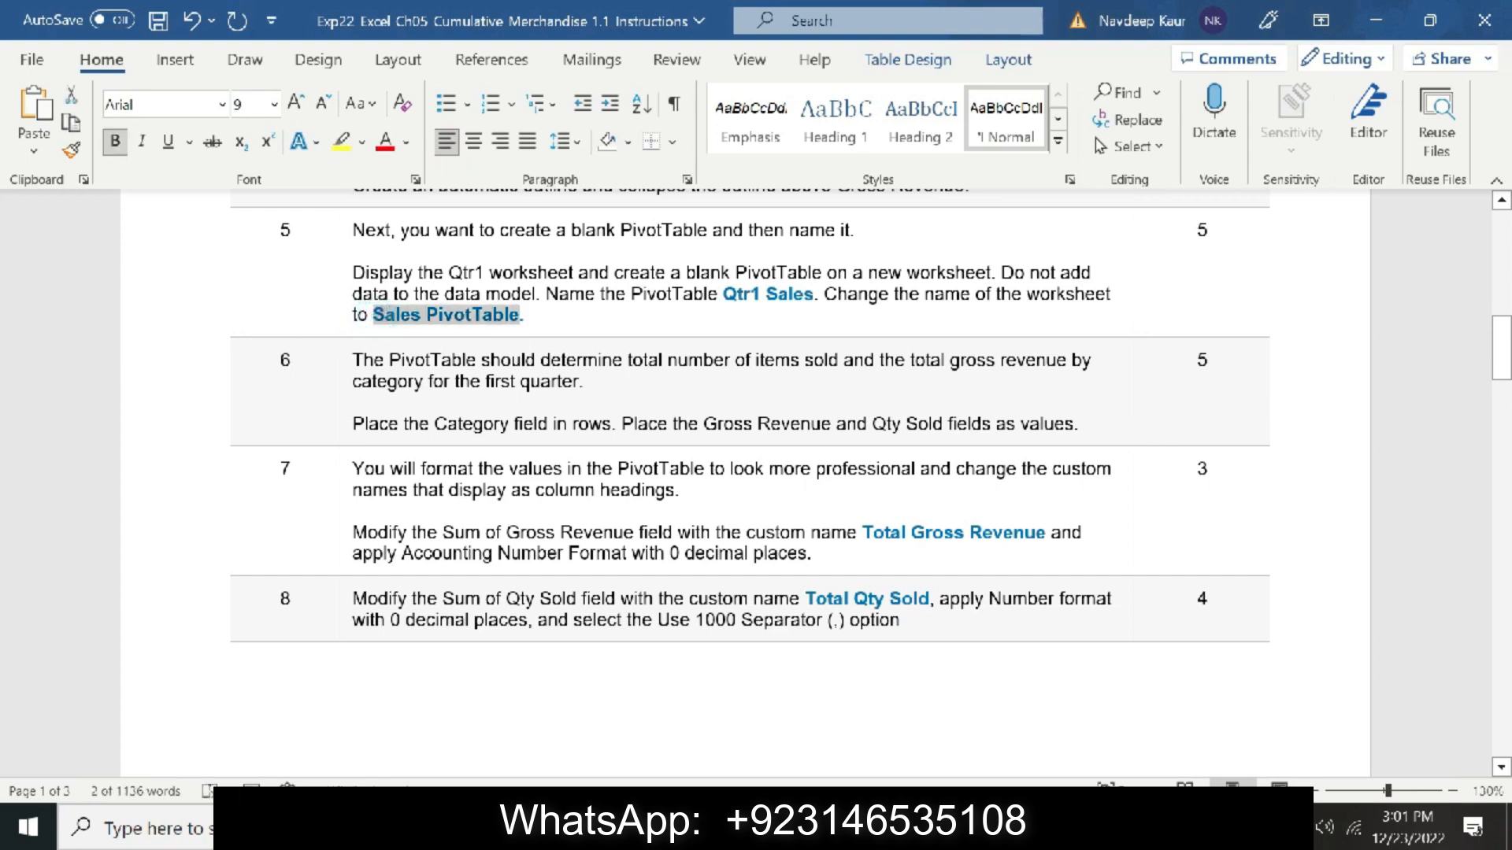
key("alt+Tab")
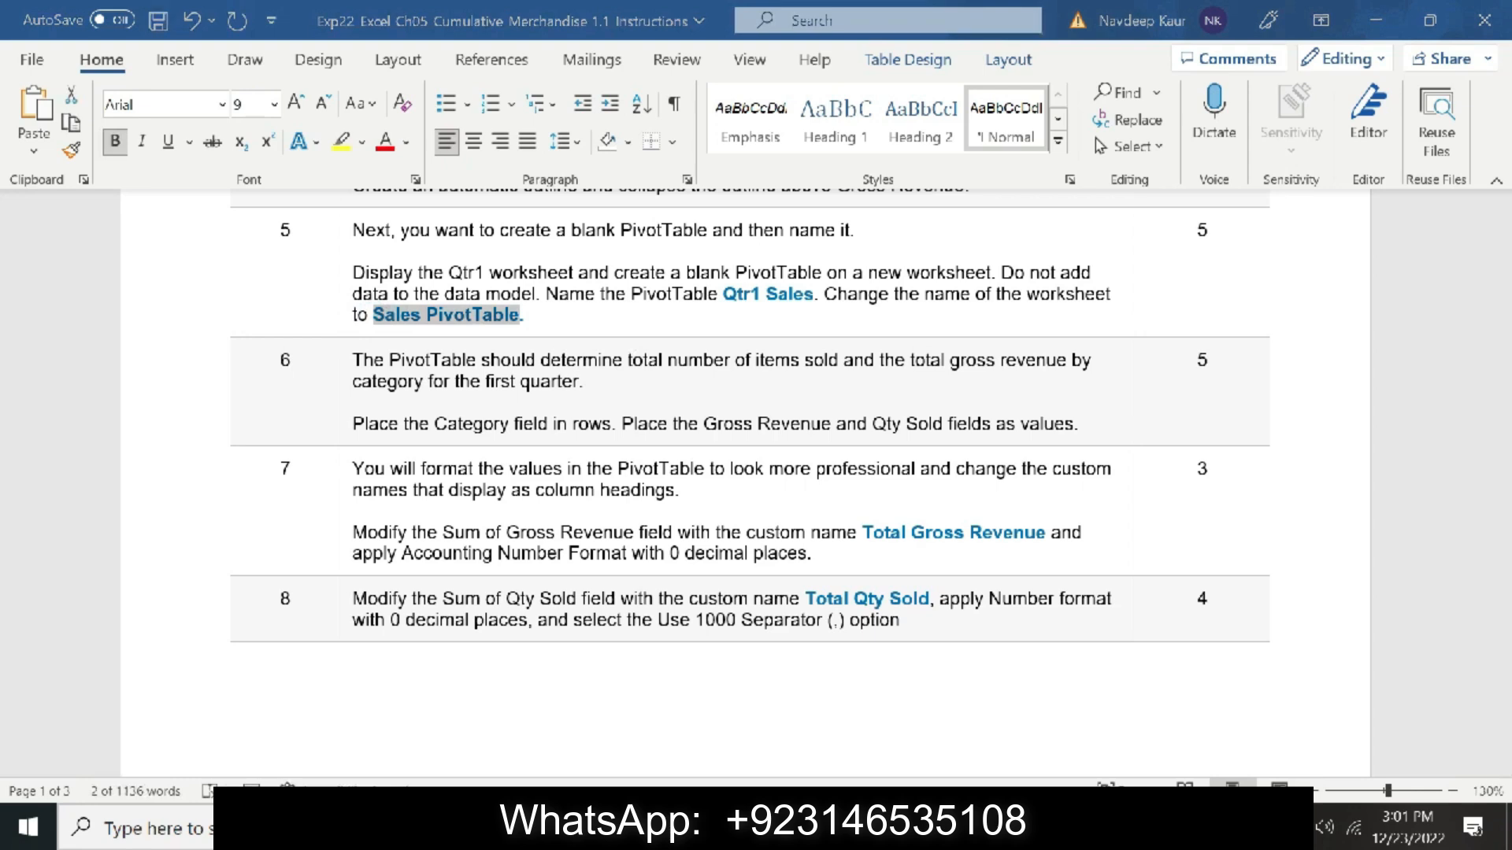
Create a blank PivotTable from the Qtr1 data on a new worksheet, outside the data model, and rename that sheet Sales PivotTable
left_click(194, 763)
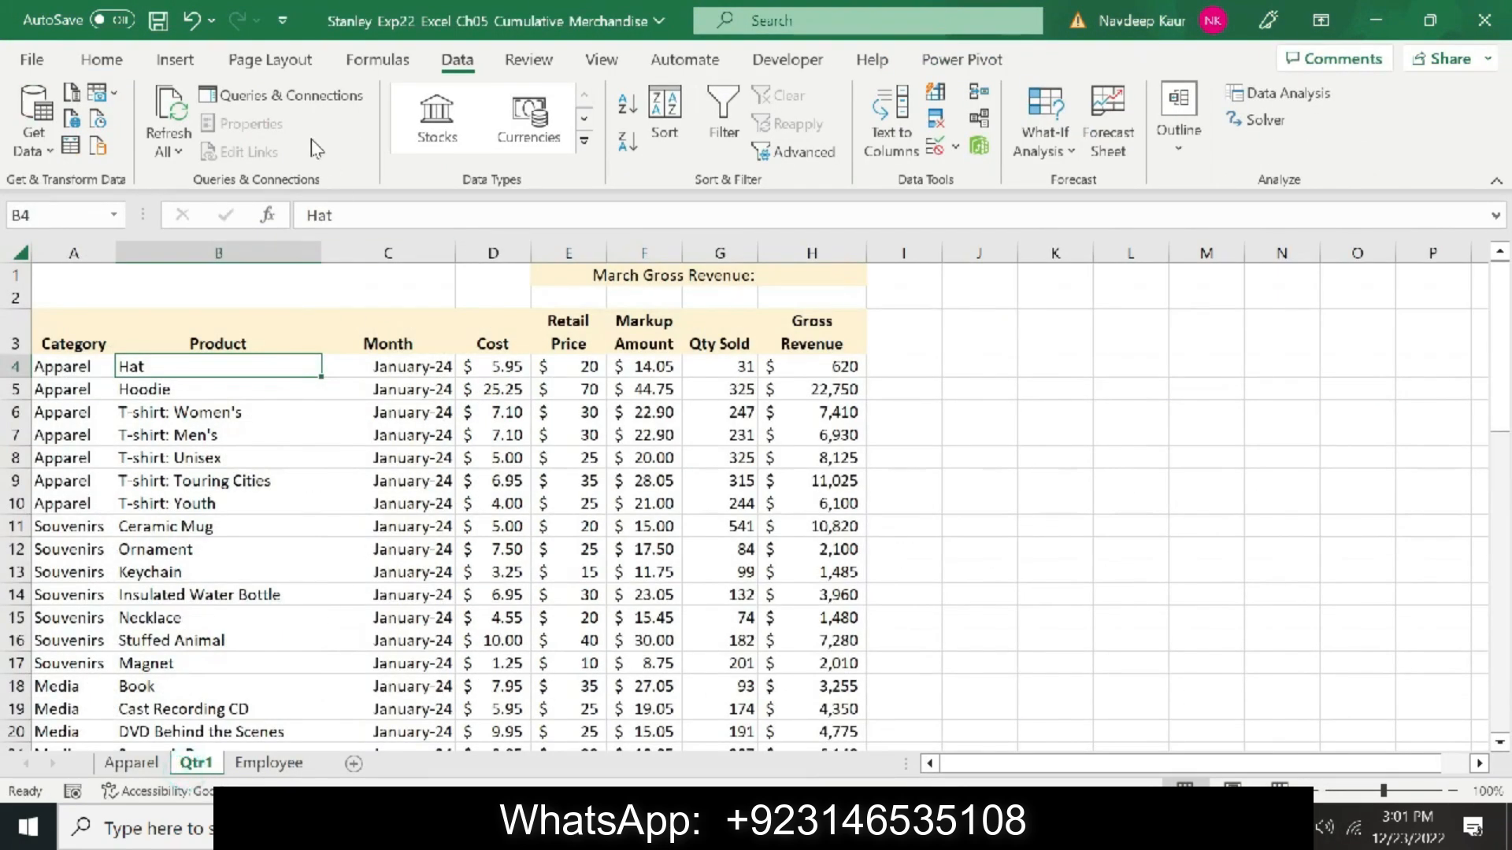
left_click(171, 63)
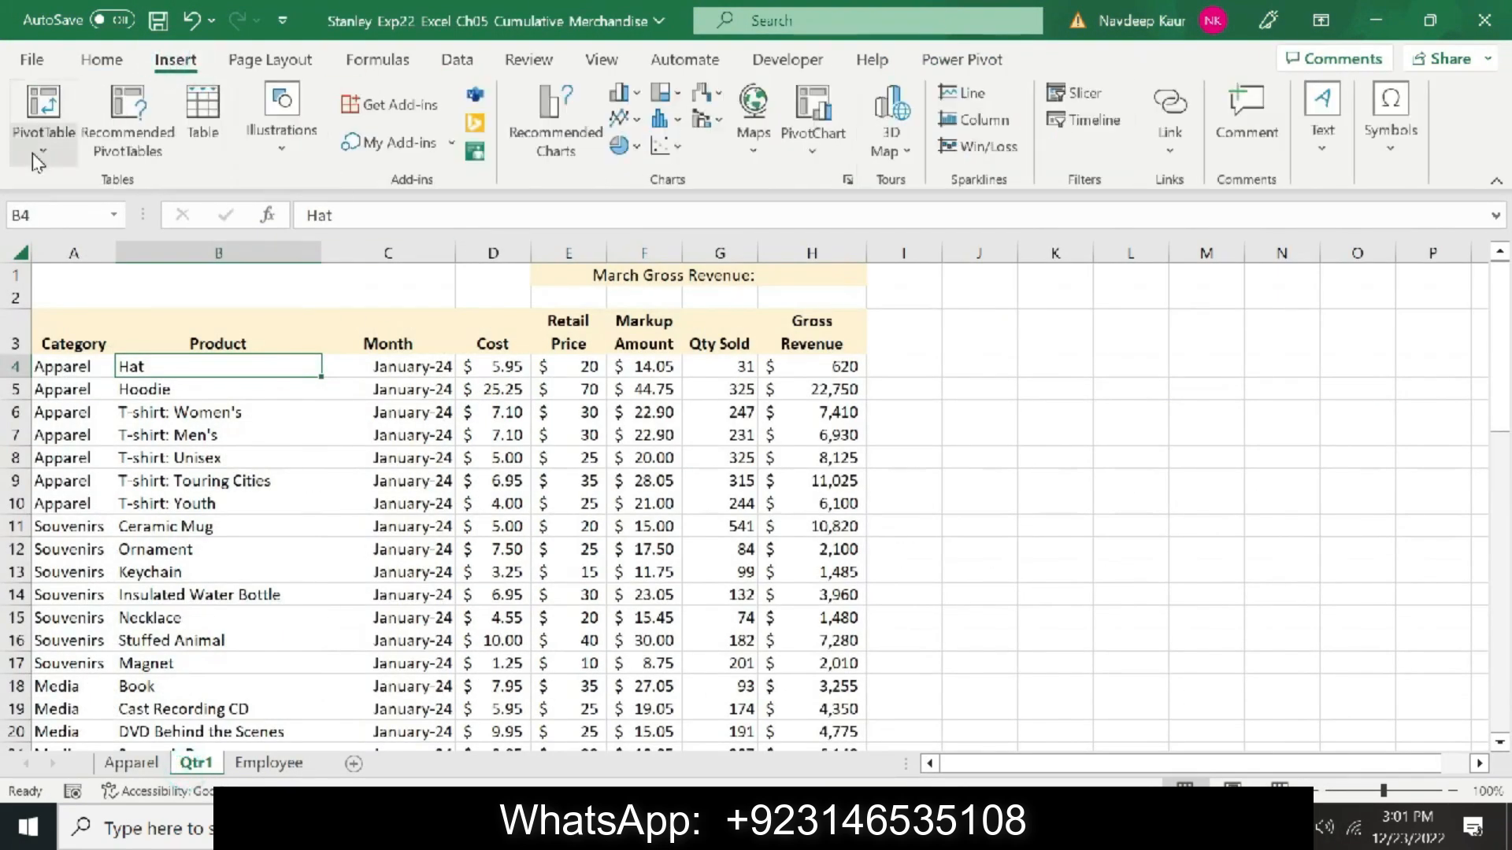
left_click(44, 138)
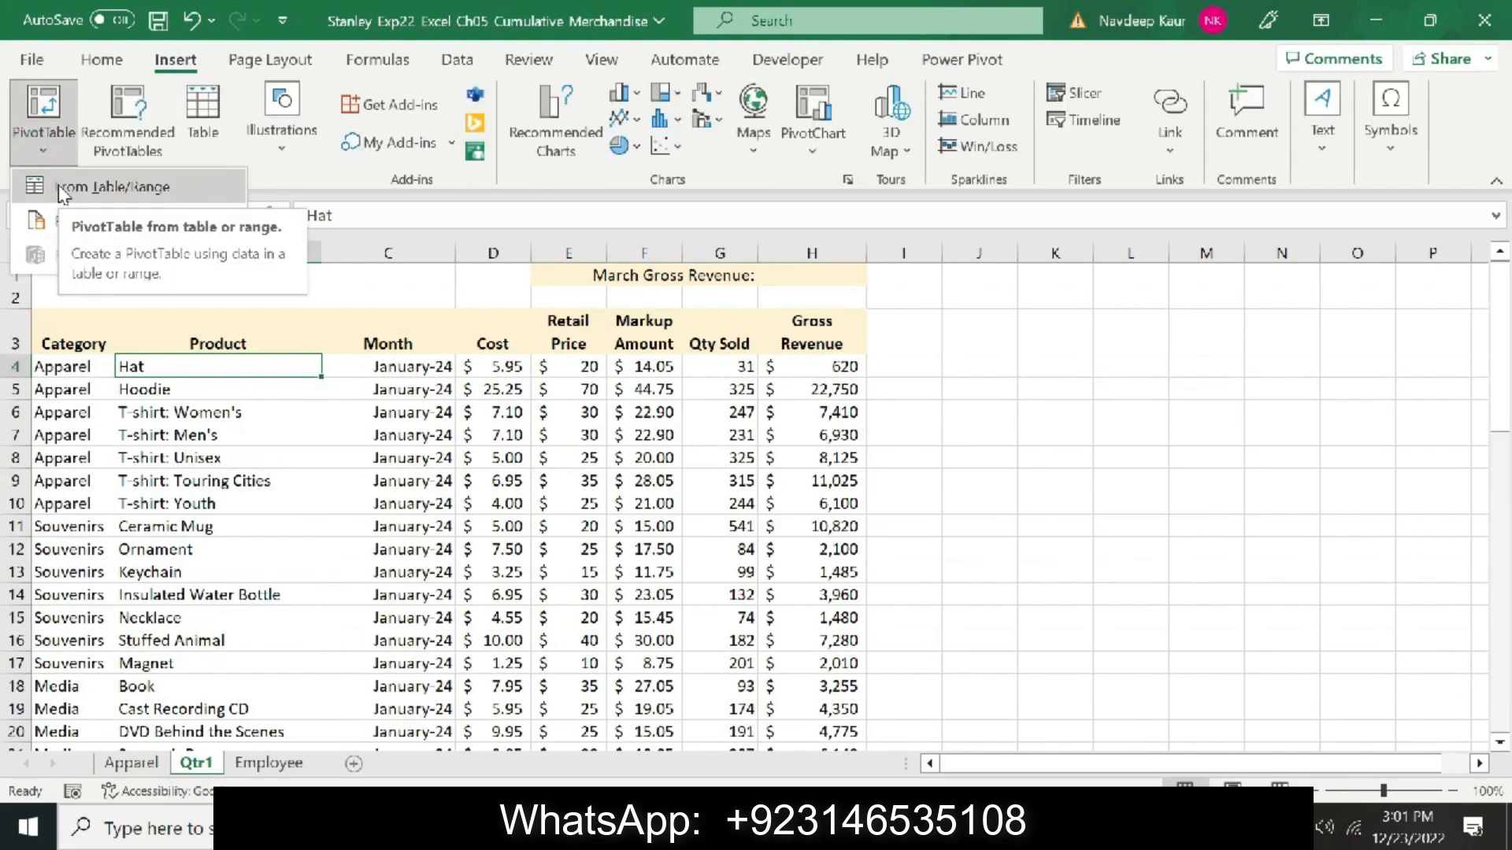
left_click(63, 189)
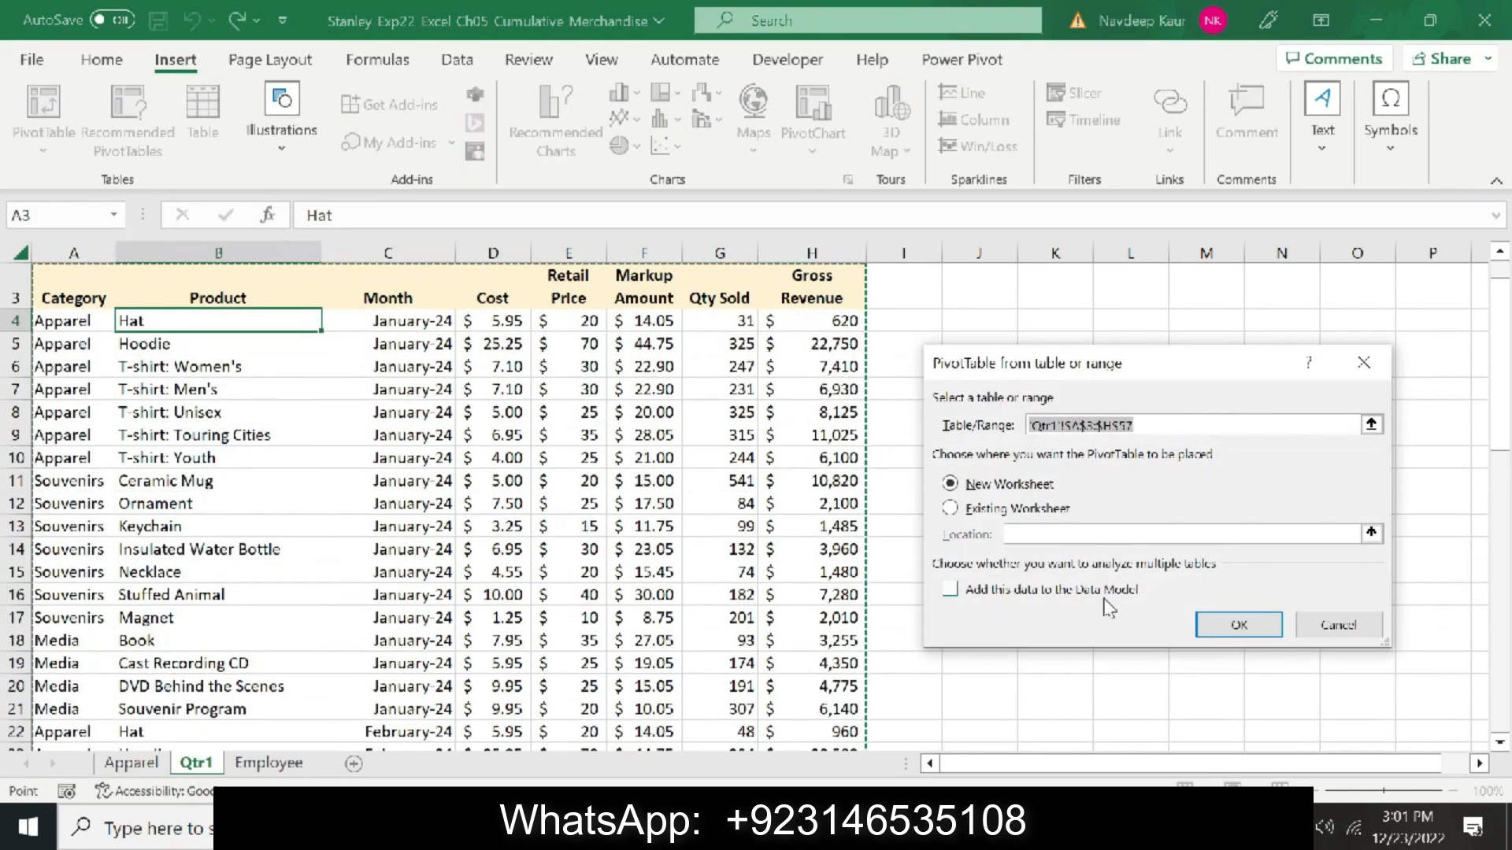
left_click(1238, 625)
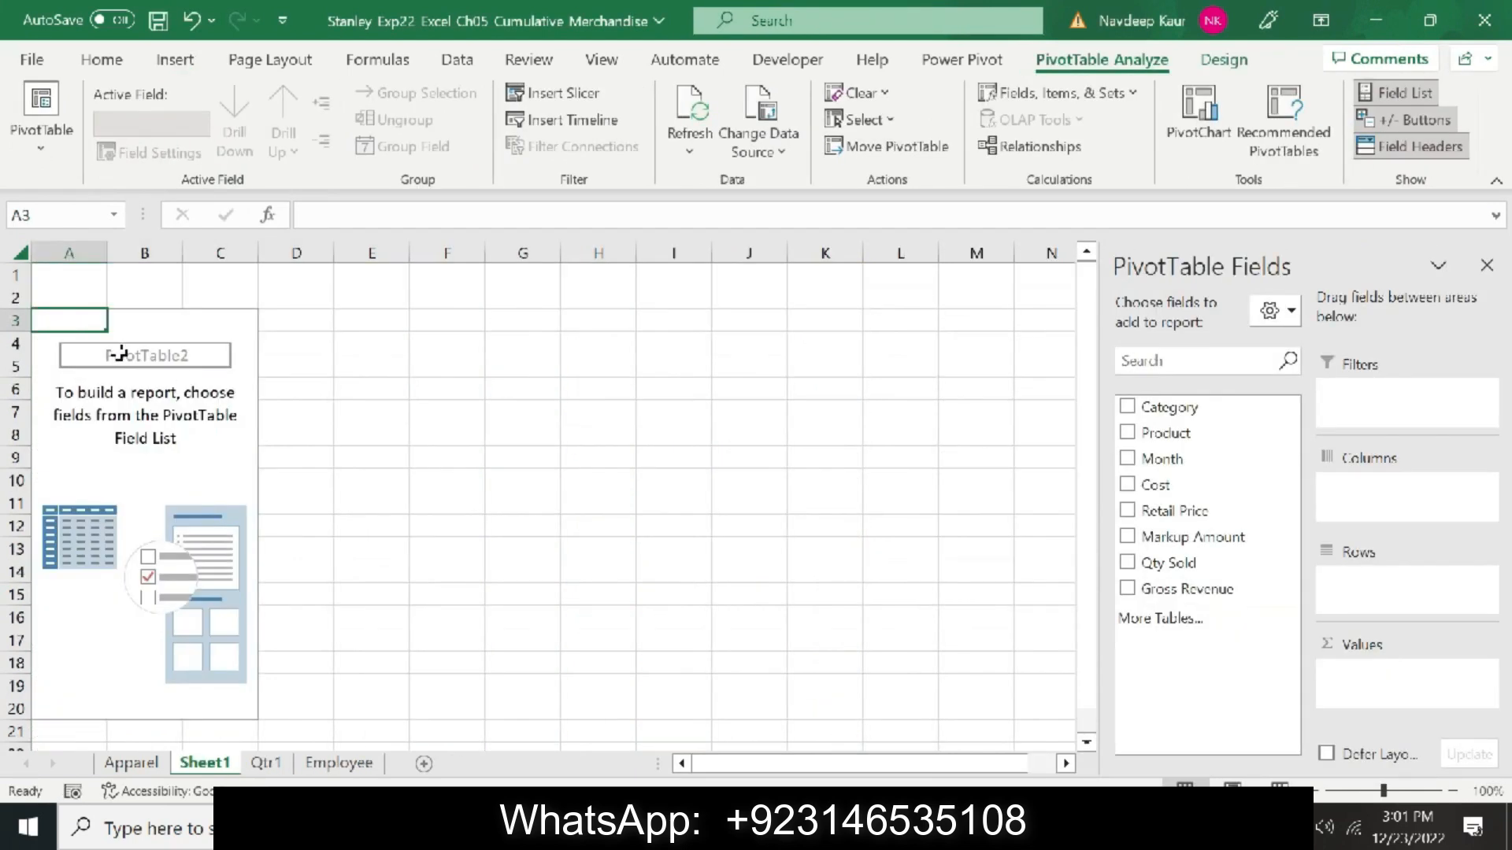
left_click(212, 760)
type("Sales PivotTable")
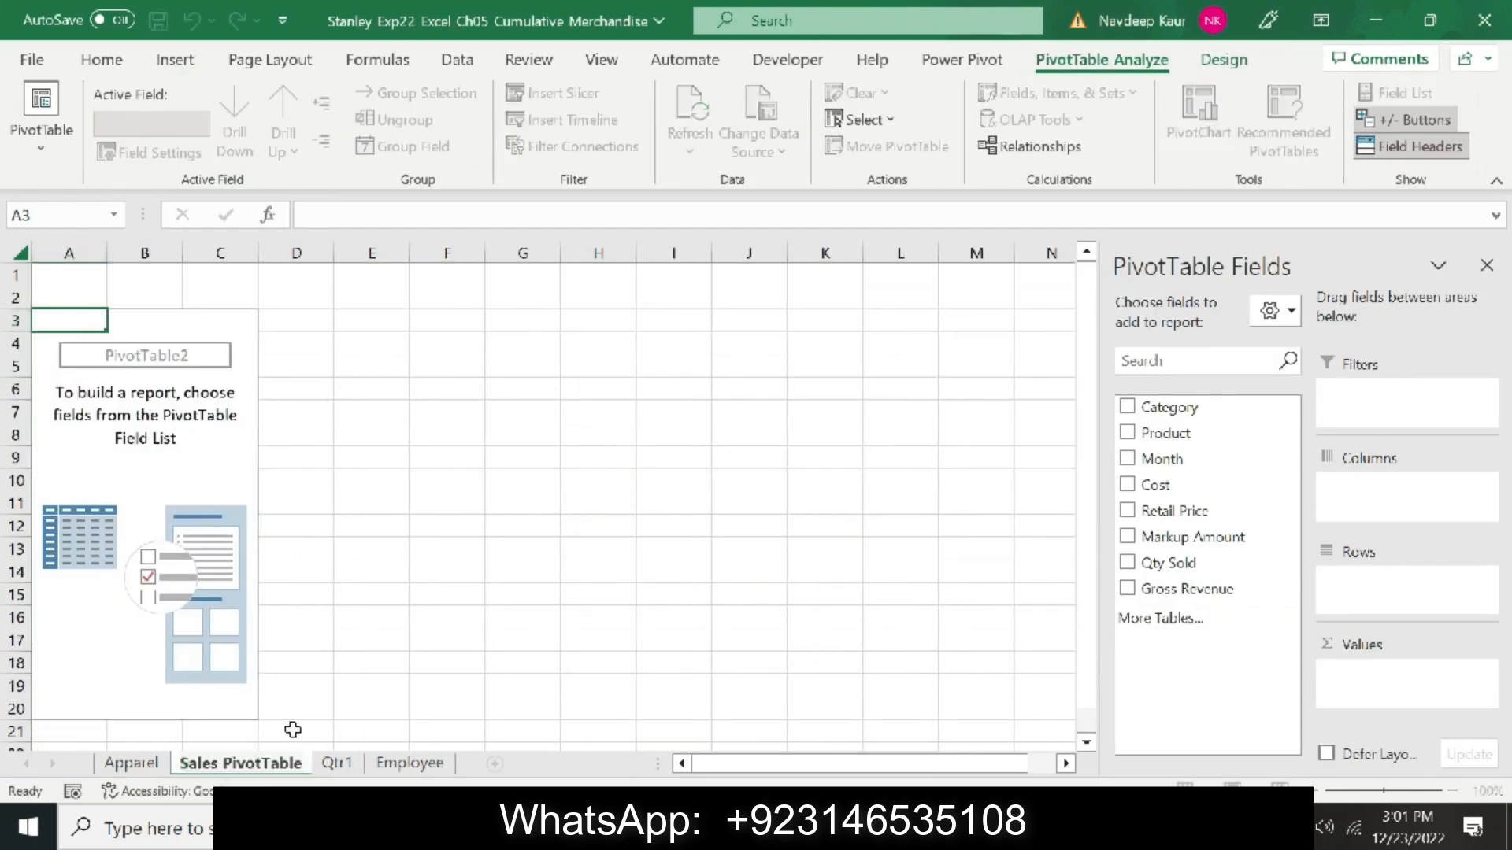
Copy the PivotTable name Qtr1 Sales from step 5 of the Word instructions and return to the Excel workbook
left_click(1002, 827)
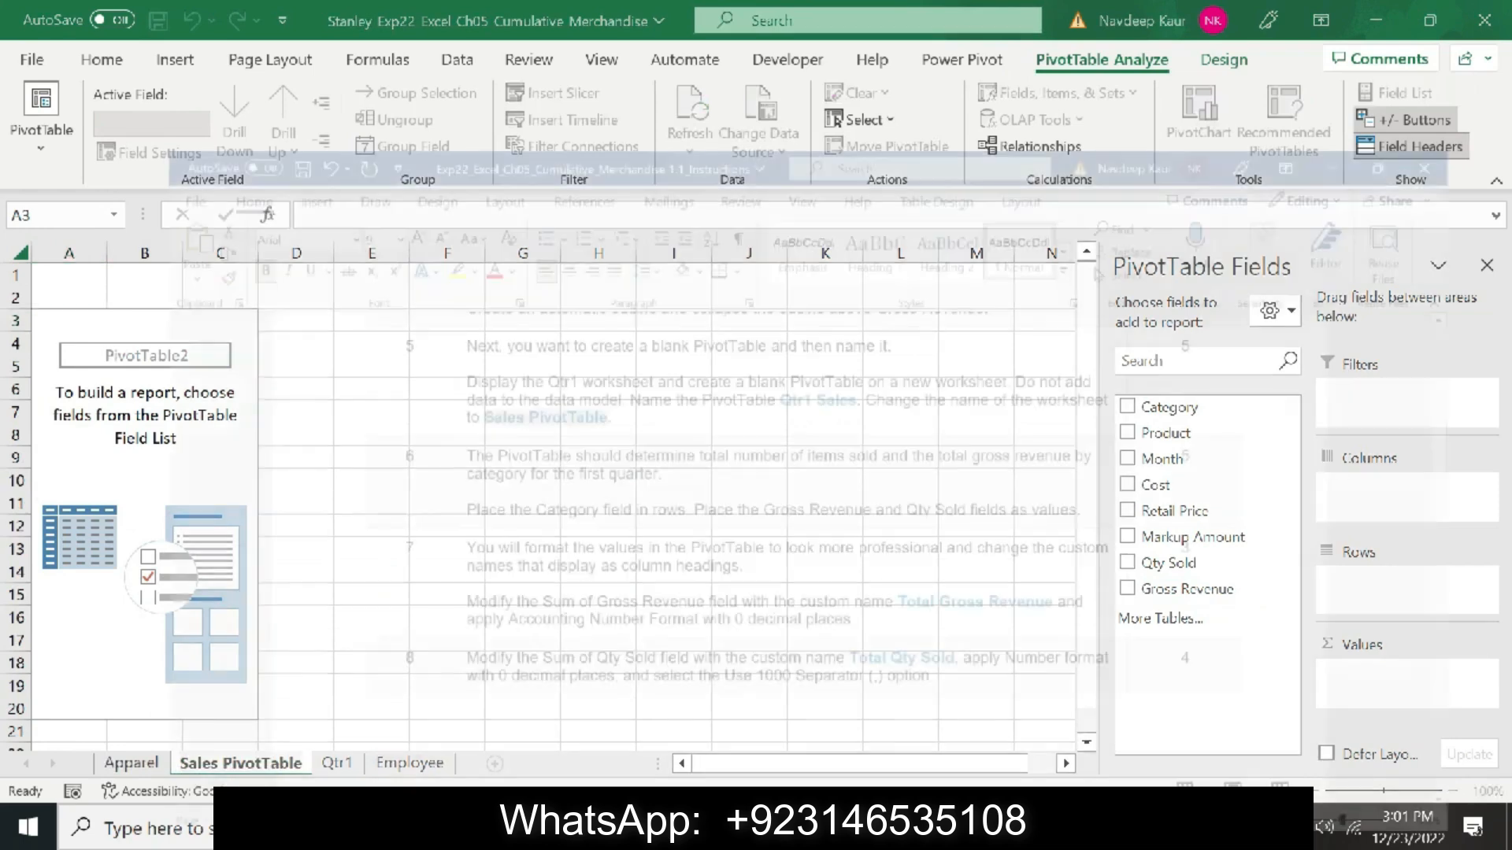
left_click_drag(723, 293, 813, 295)
left_click(1002, 827)
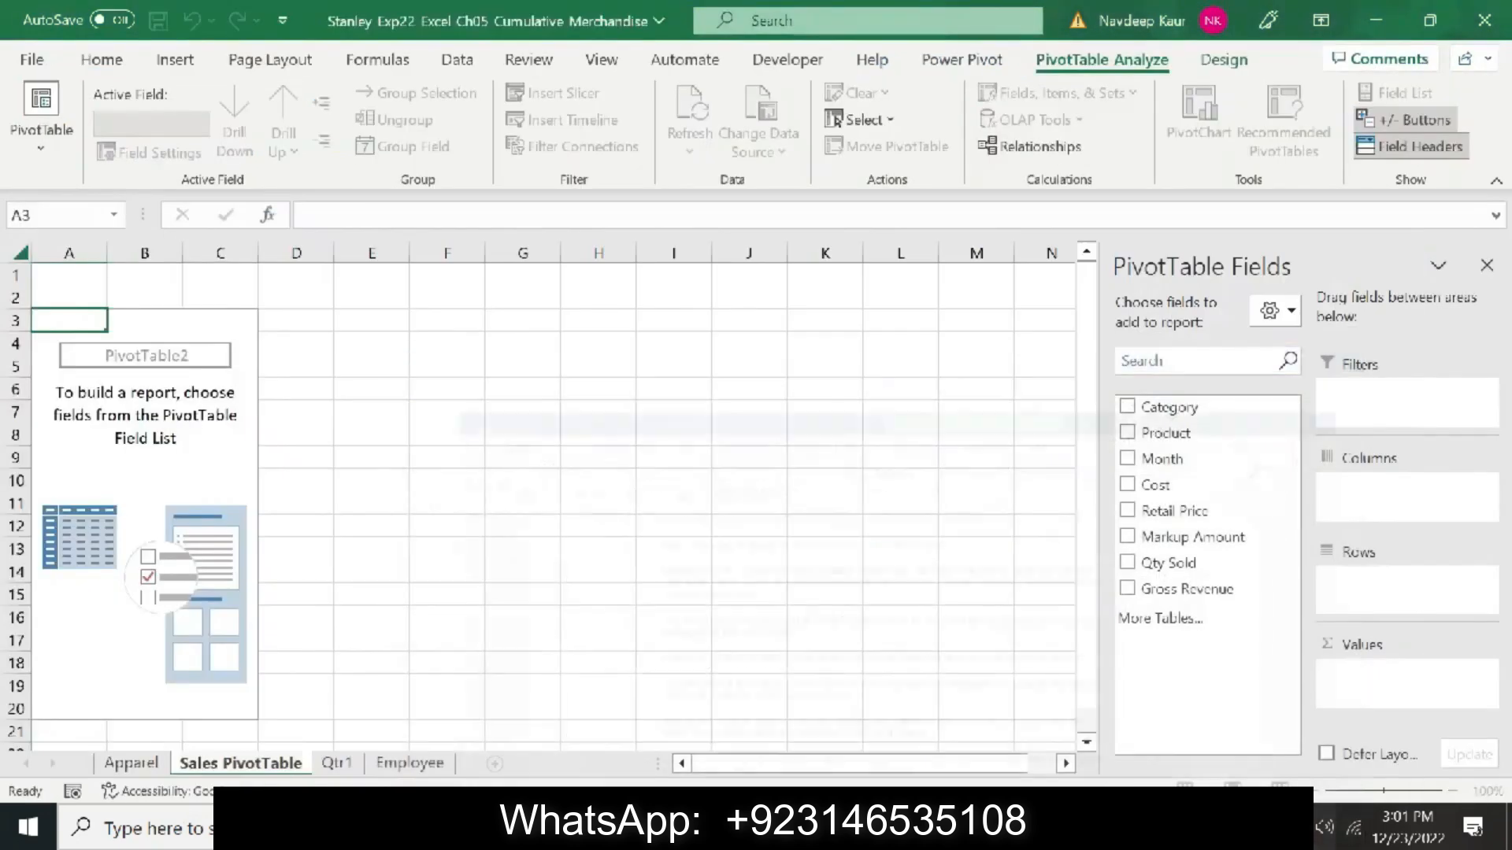
Name the blank PivotTable Qtr1 Sales
left_click(42, 148)
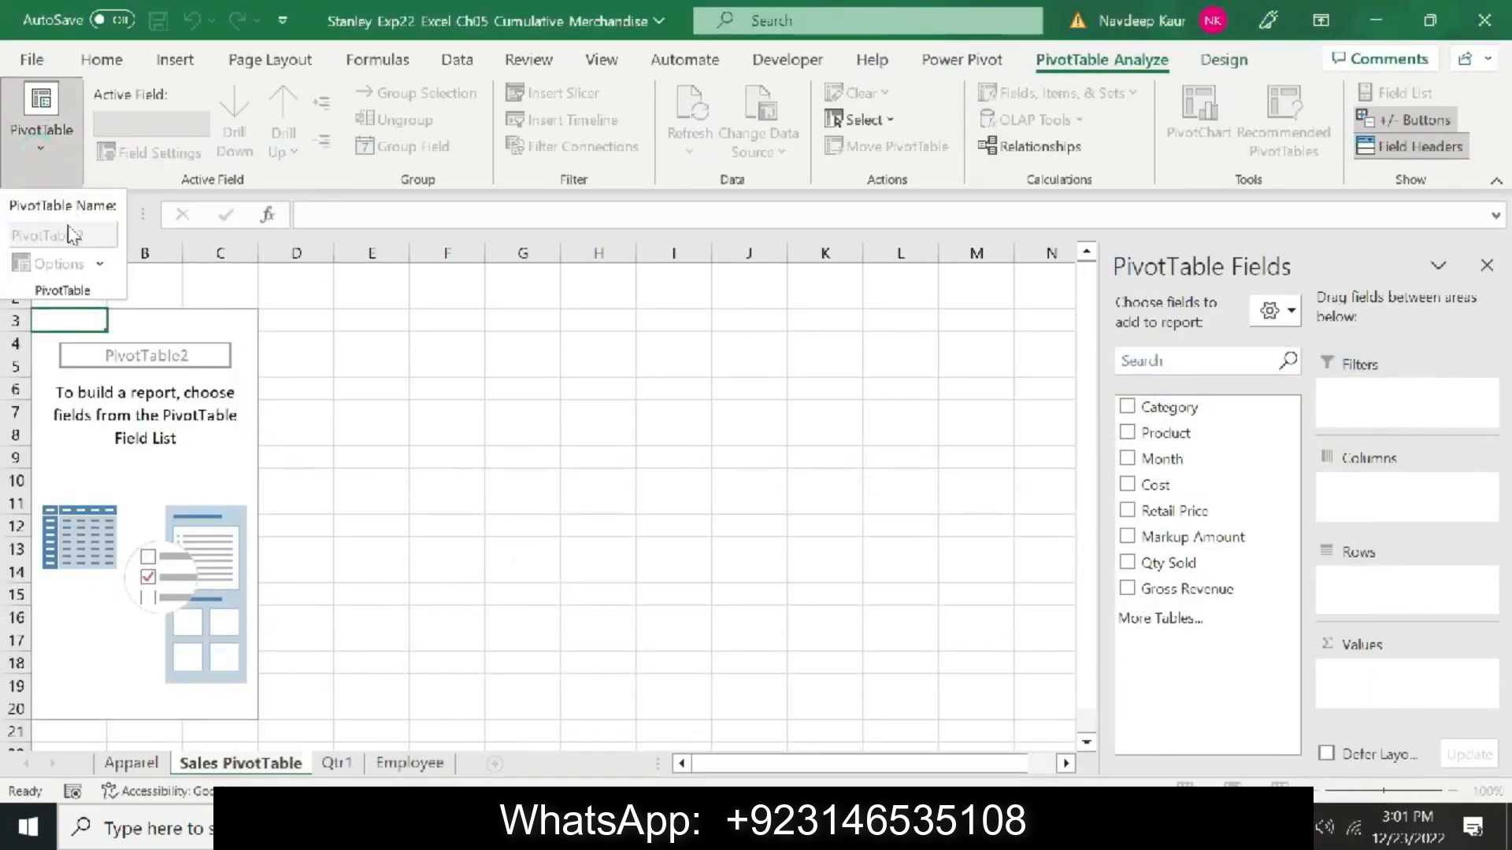
left_click(175, 446)
left_click(209, 435)
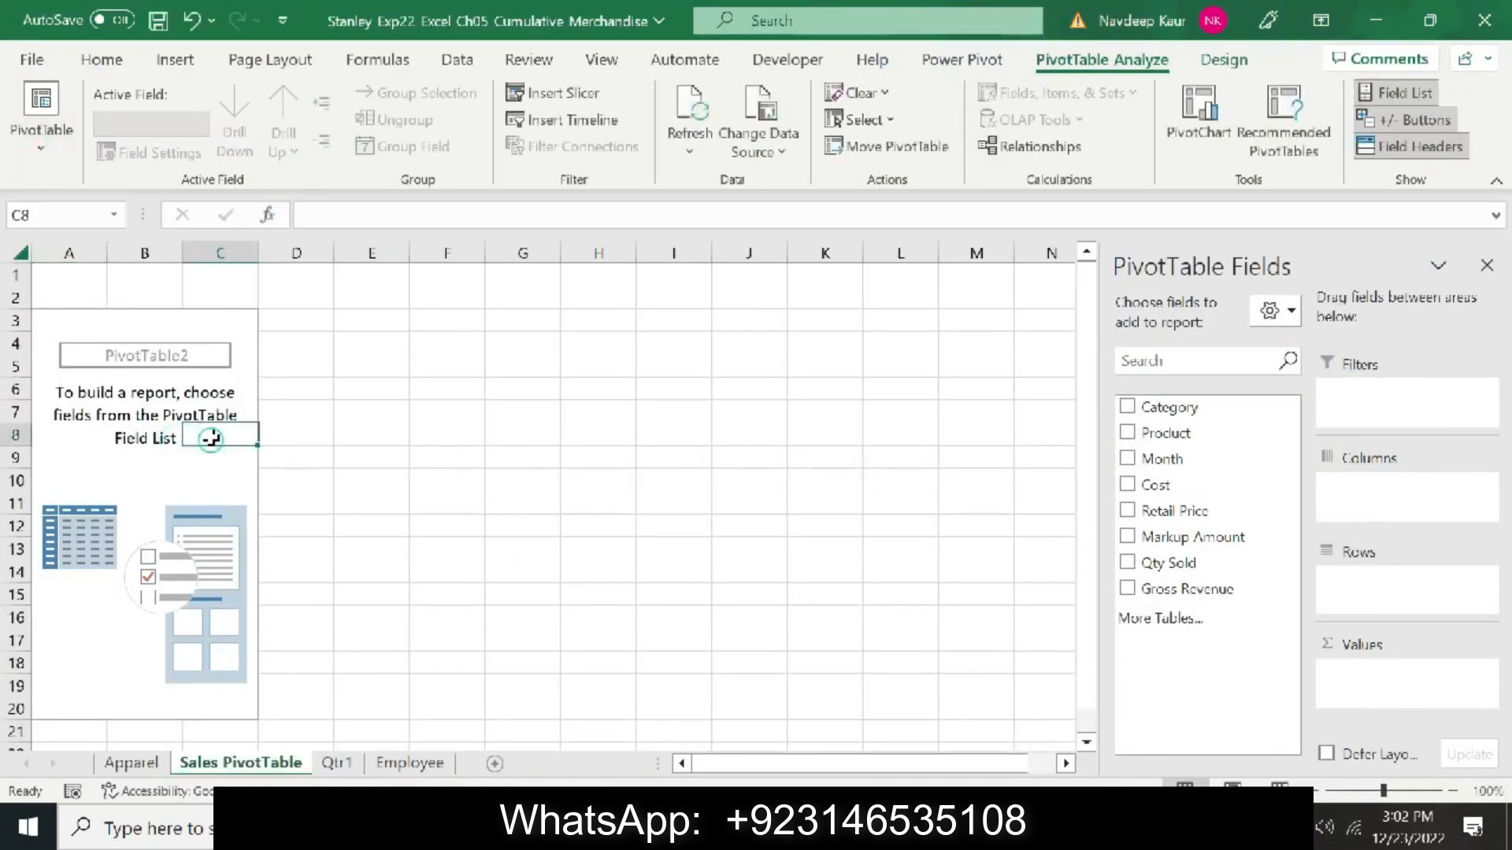
left_click(86, 458)
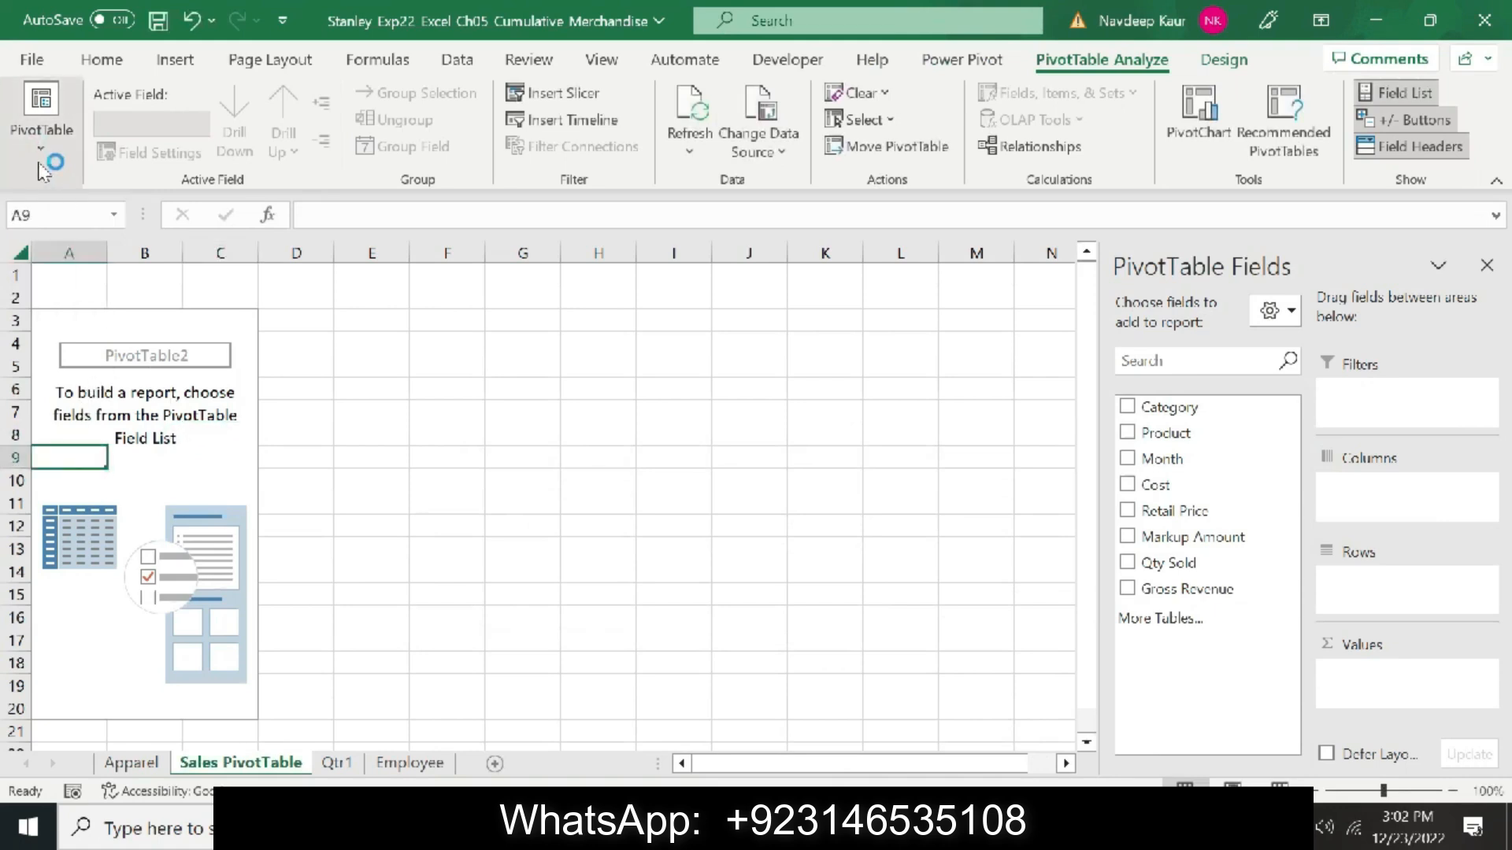
left_click(43, 134)
double_click(101, 235)
type("Qtr1 Sales")
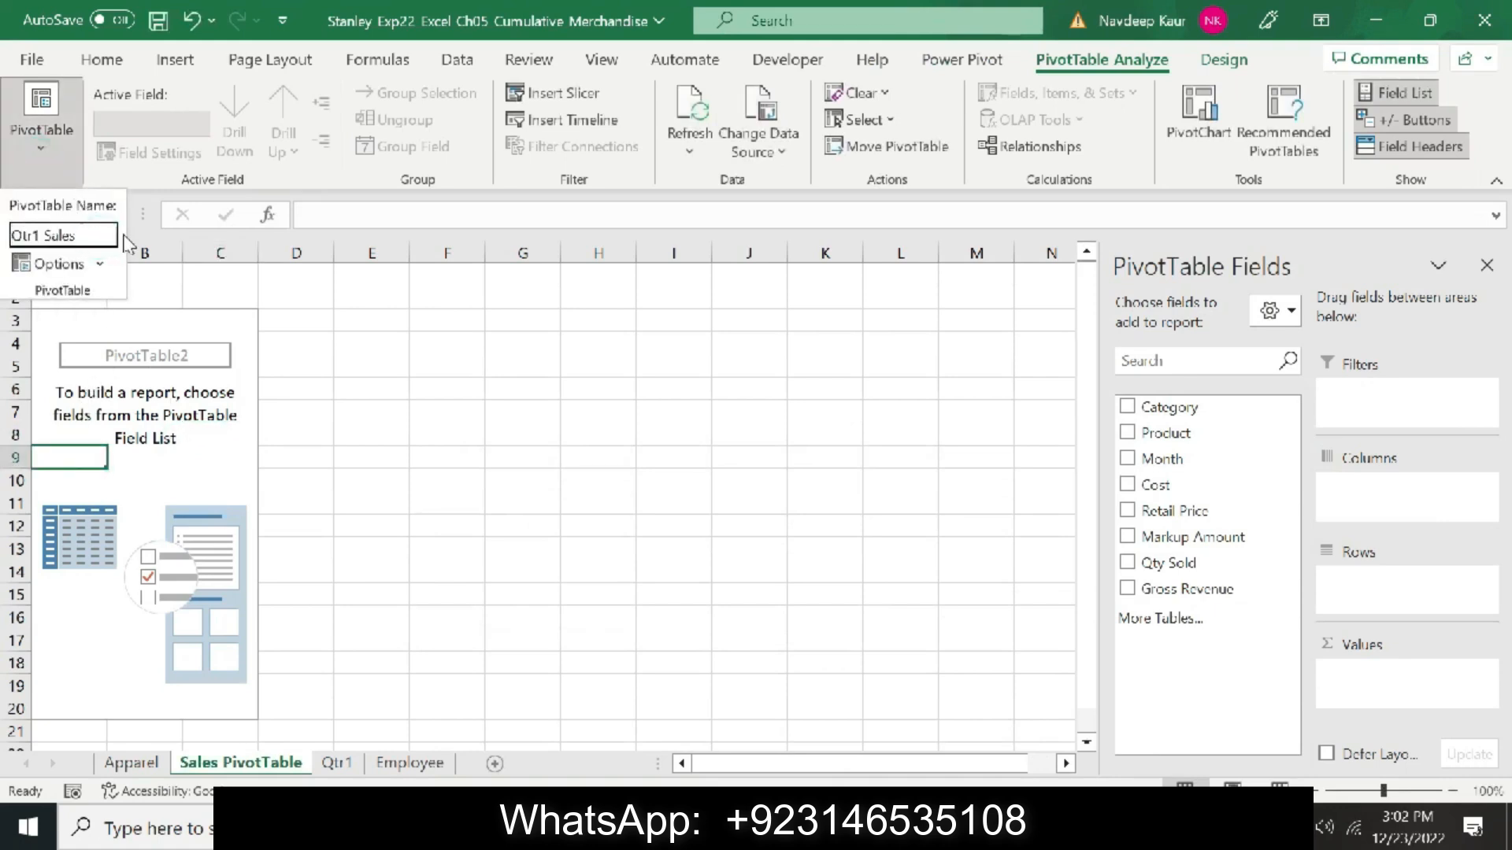
key("Return")
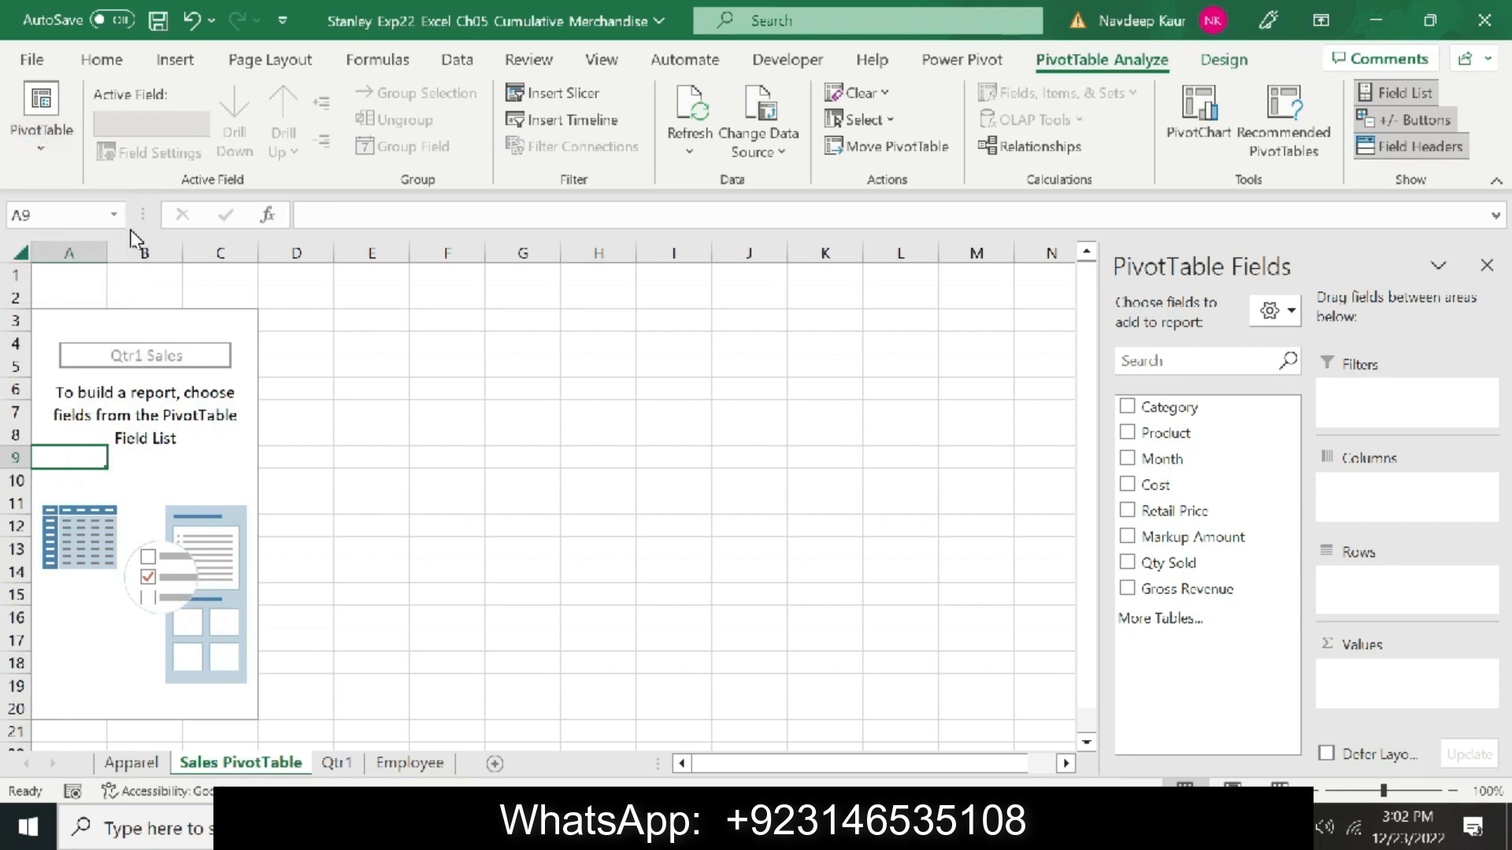
Switch to the Word instructions and highlight the step 6 sentences on placing the Category, Gross Revenue and Qty Sold fields in yellow
left_click(929, 826)
left_click(834, 826)
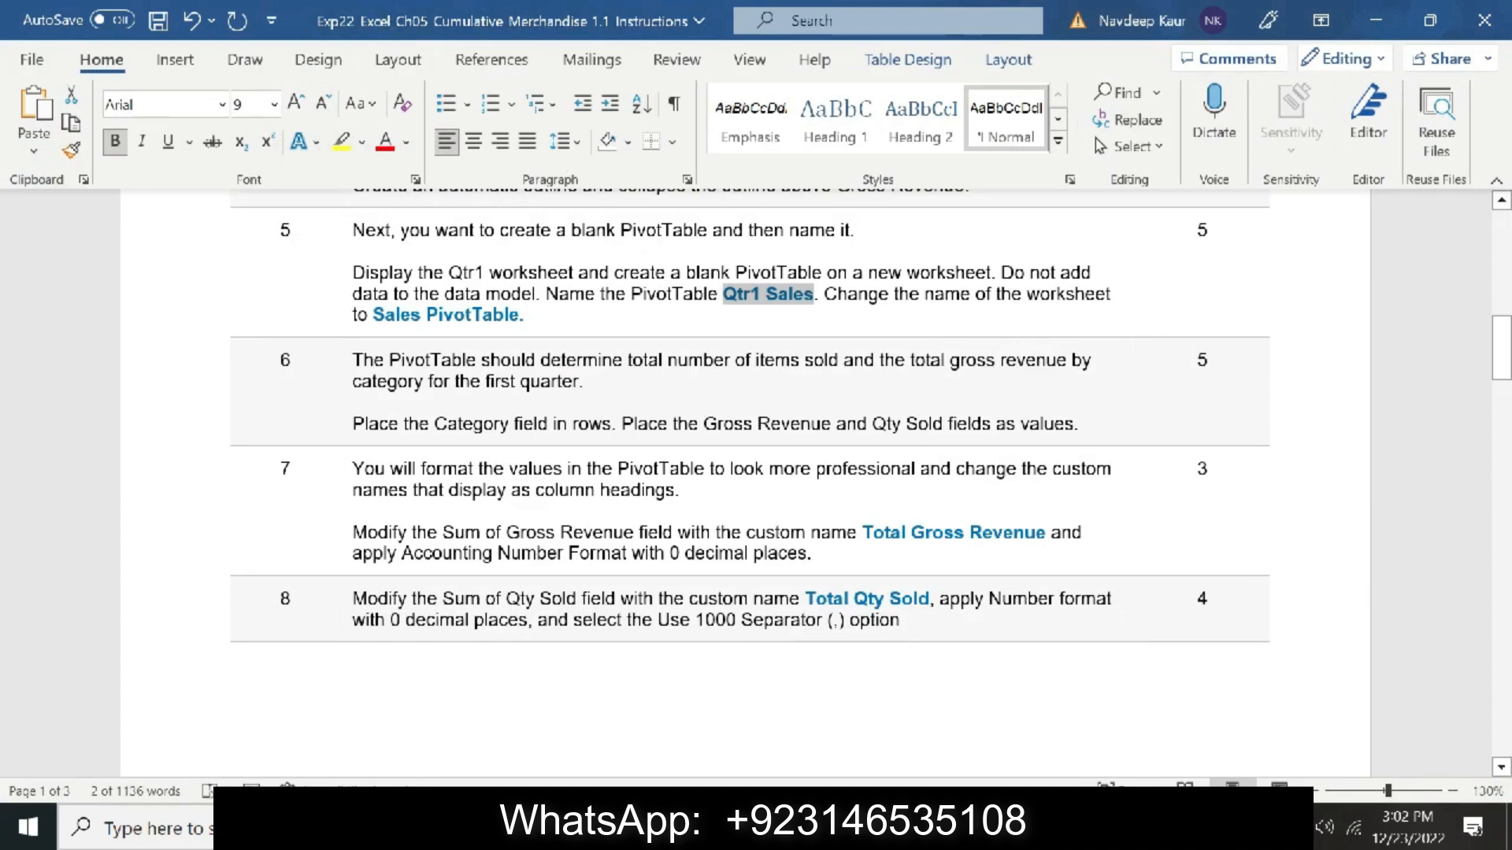
left_click_drag(352, 425, 945, 472)
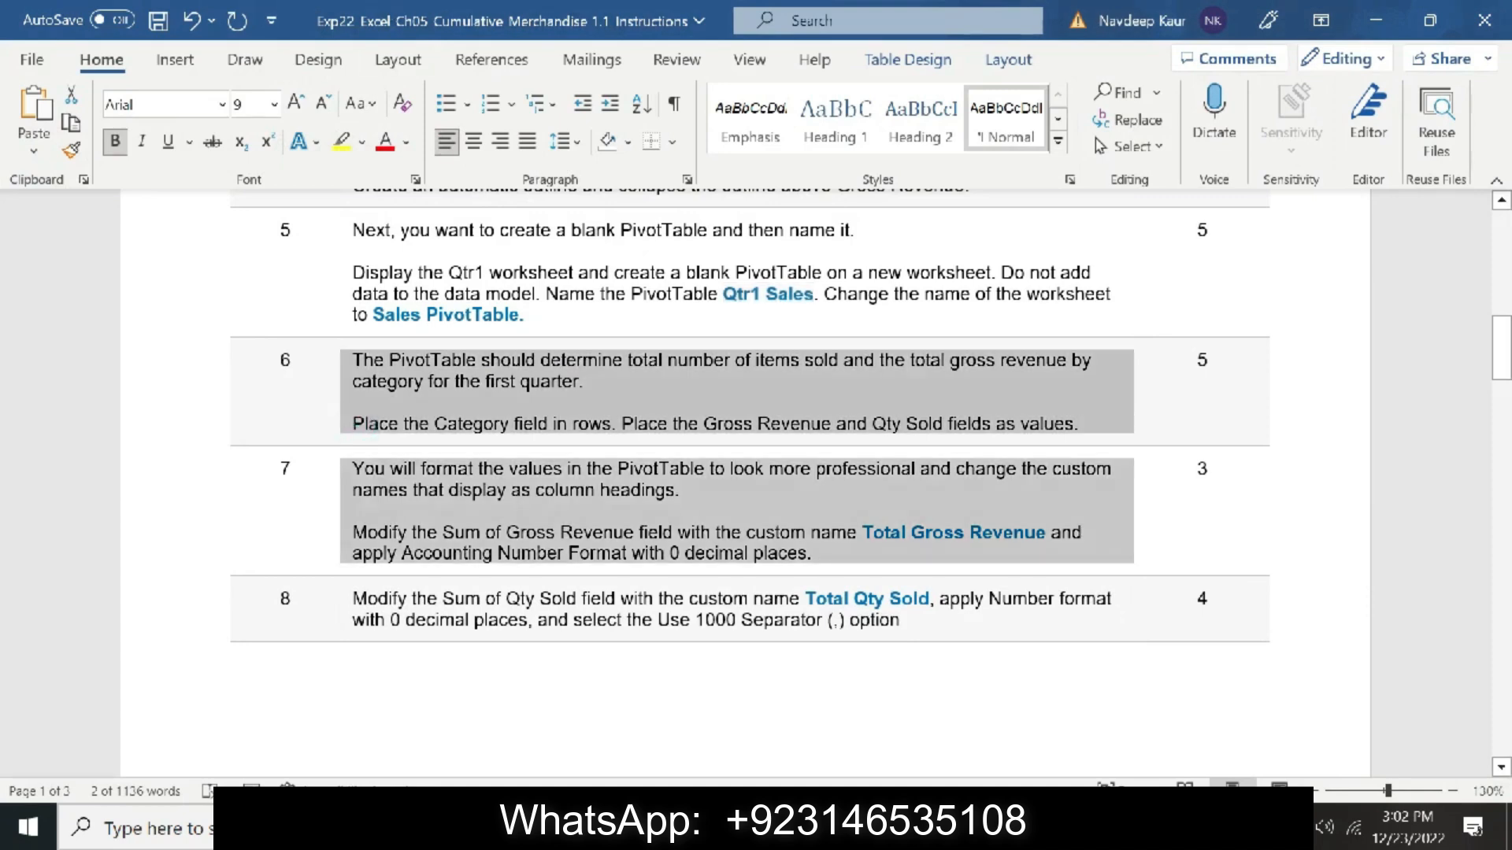
left_click(1077, 425)
left_click_drag(1077, 426, 346, 360)
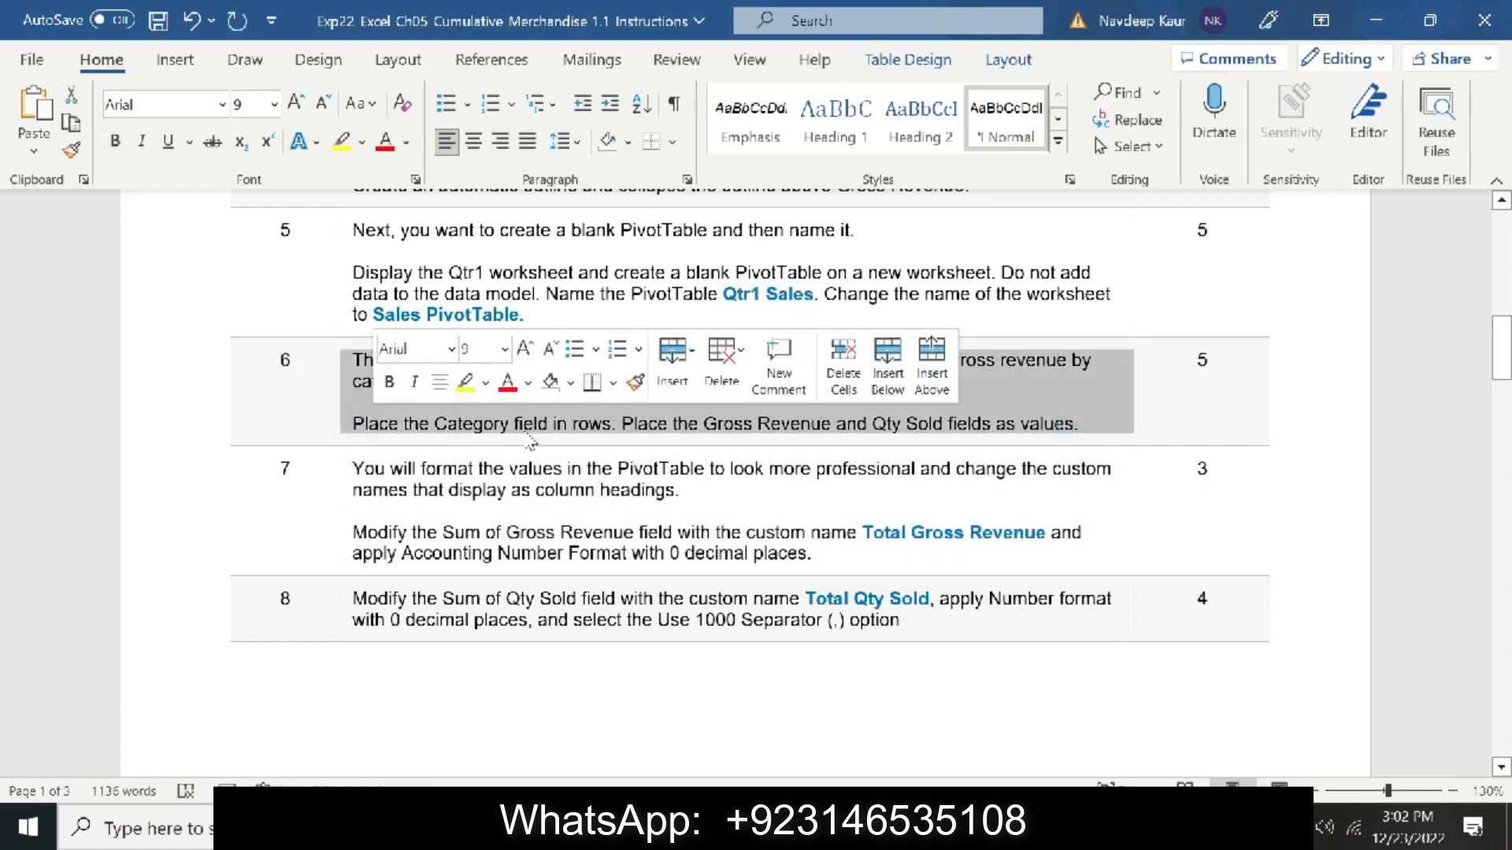
left_click(611, 440)
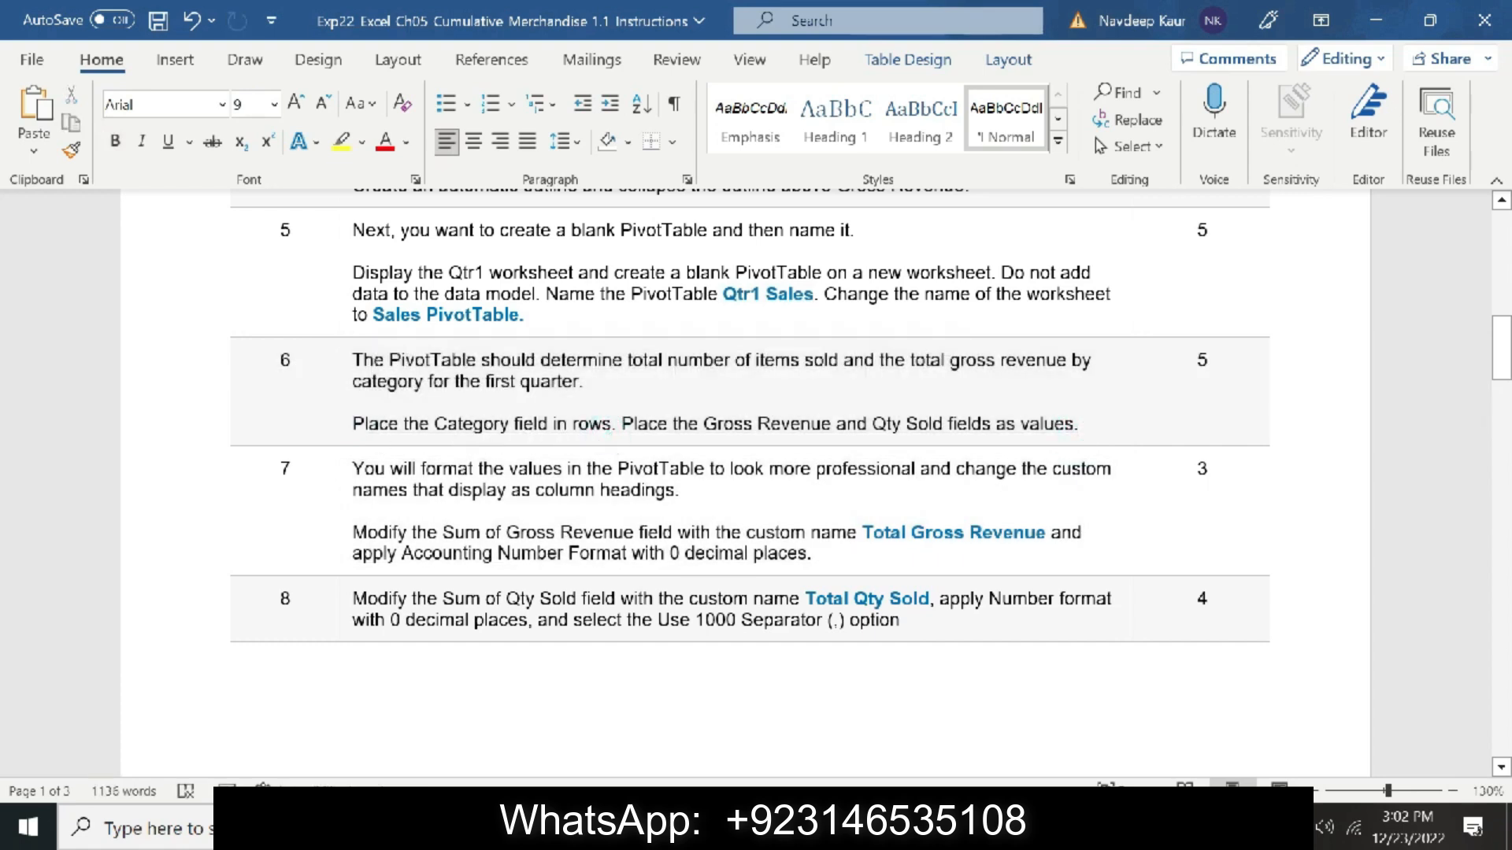
left_click_drag(1079, 426, 353, 426)
left_click(340, 142)
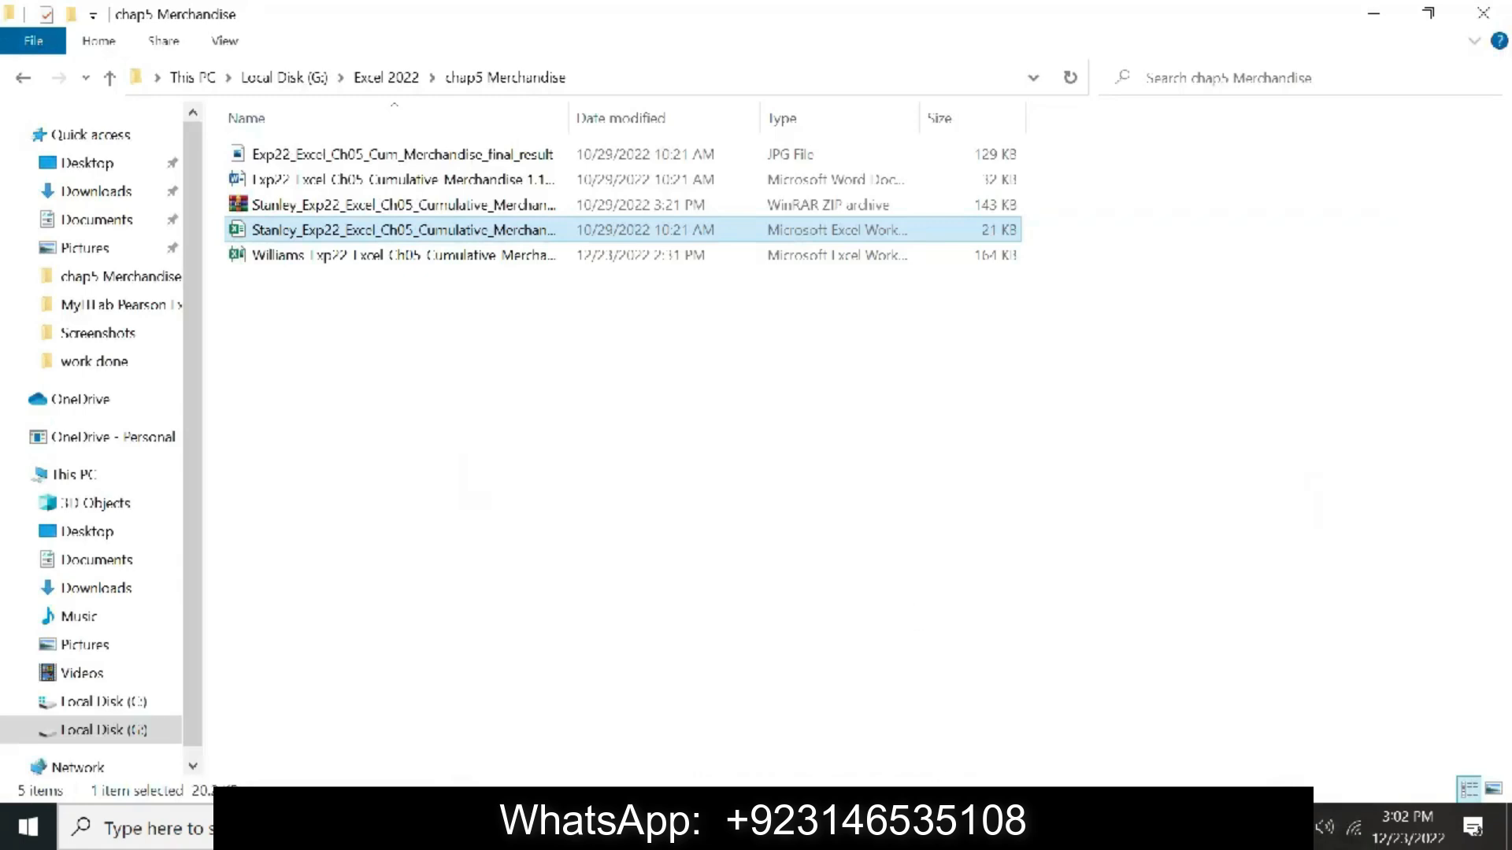
Return to the Excel workbook and place Category in the PivotTable's rows, with Gross Revenue and Qty Sold as values
key("alt+Tab")
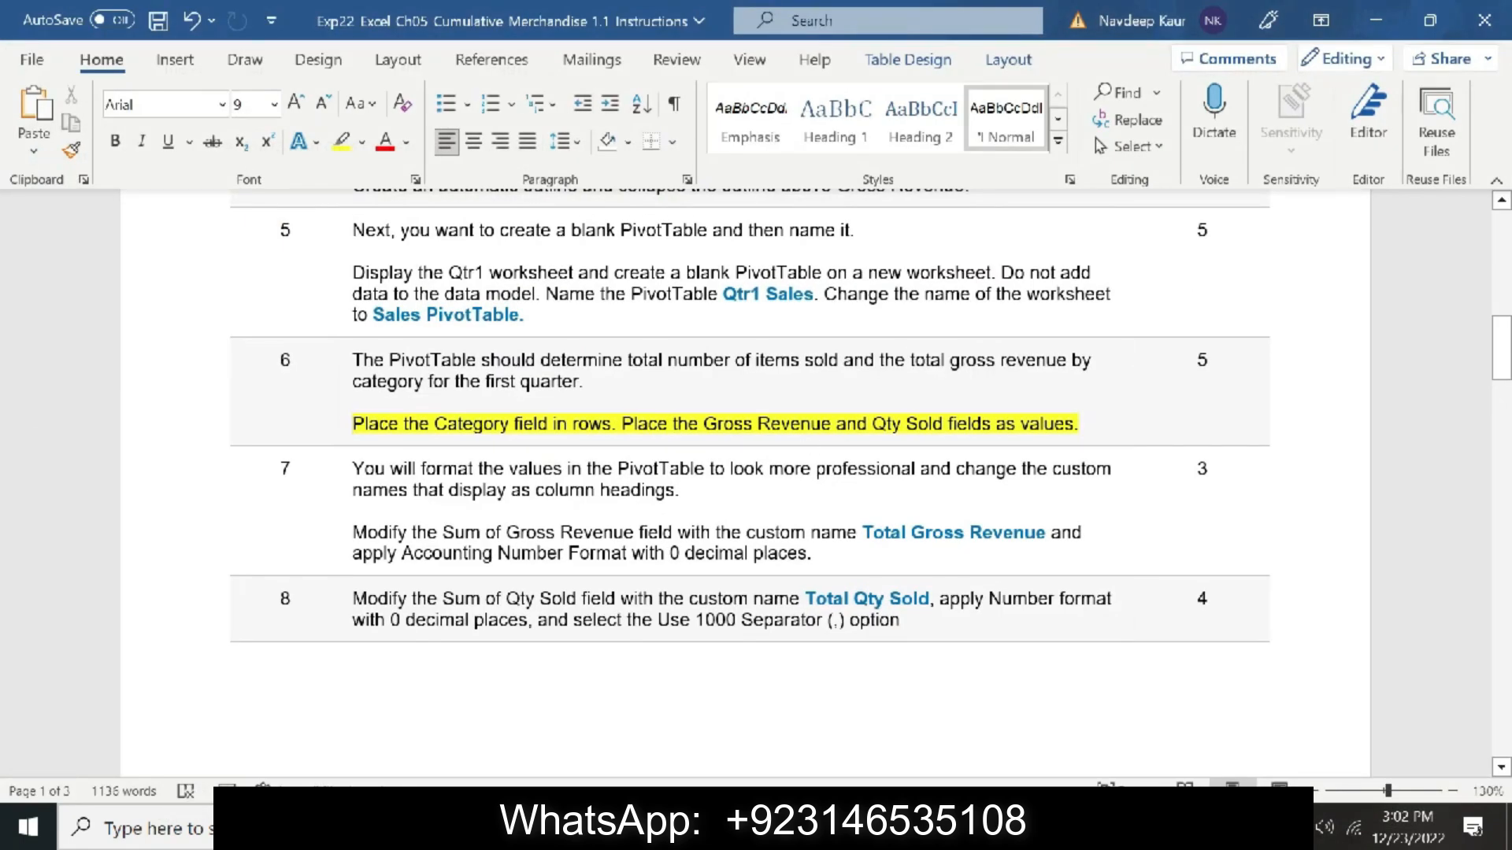
key("alt+Tab")
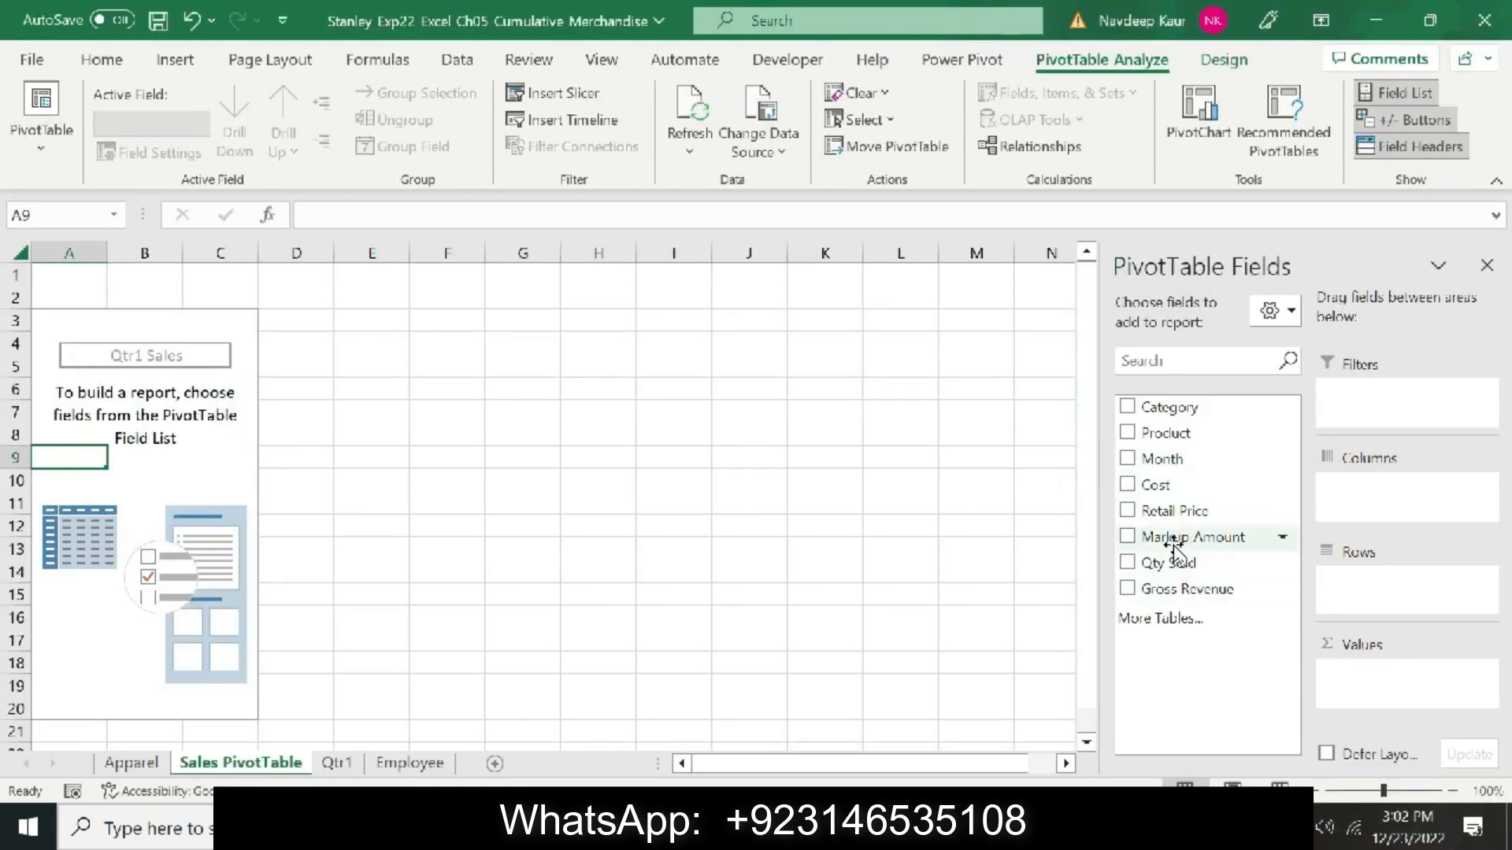
left_click_drag(1174, 413, 1360, 583)
left_click_drag(1185, 590, 1375, 679)
left_click_drag(1169, 563, 1406, 701)
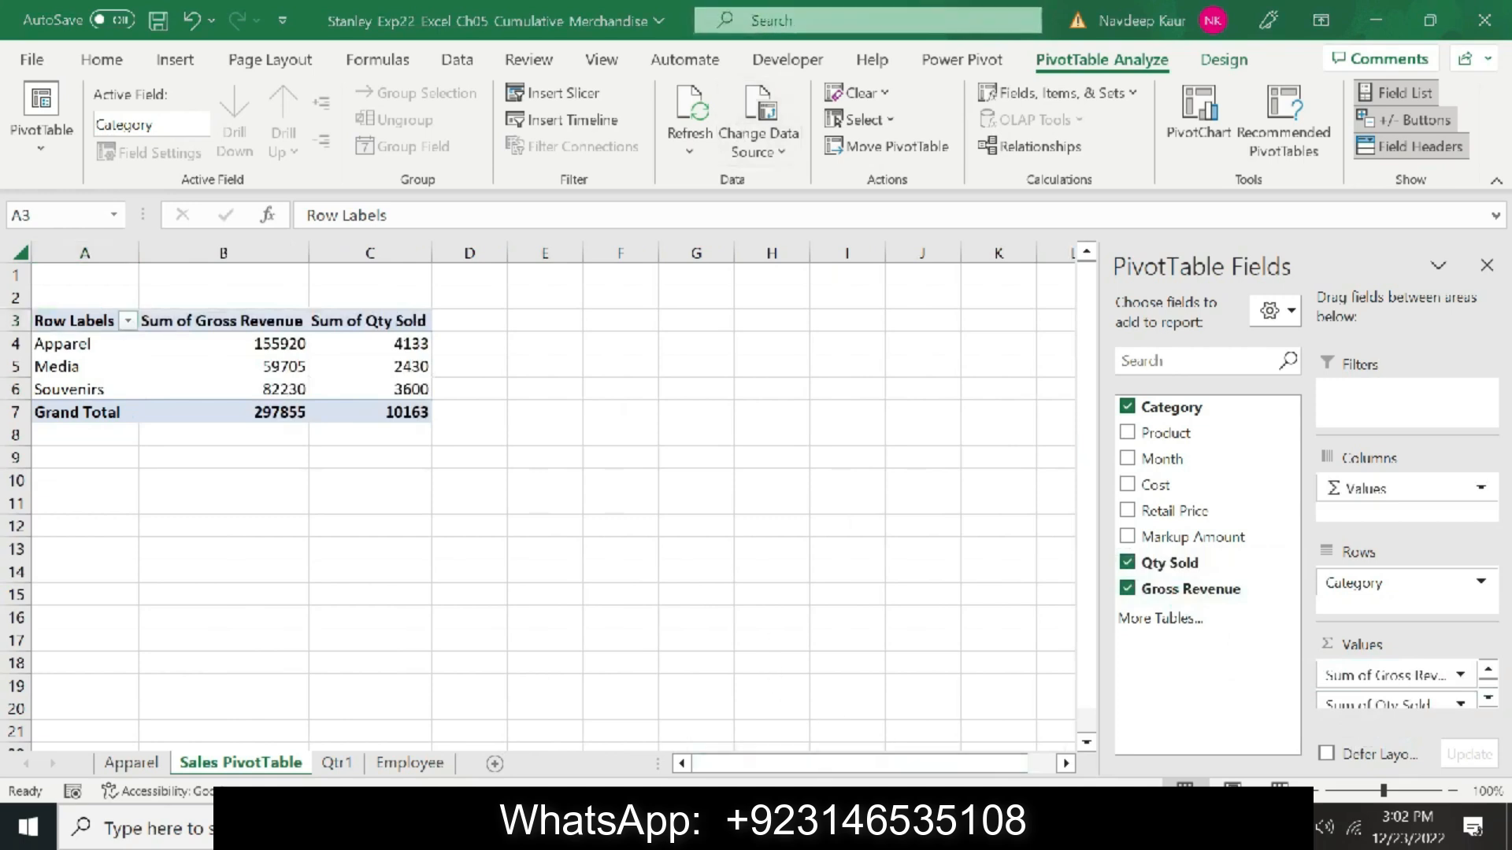
Switch to the Word instructions and move the yellow highlight from step 6's field-placement sentences to step 7's Sum of Gross Revenue instruction
key("alt+Tab")
left_click_drag(1082, 425, 352, 425)
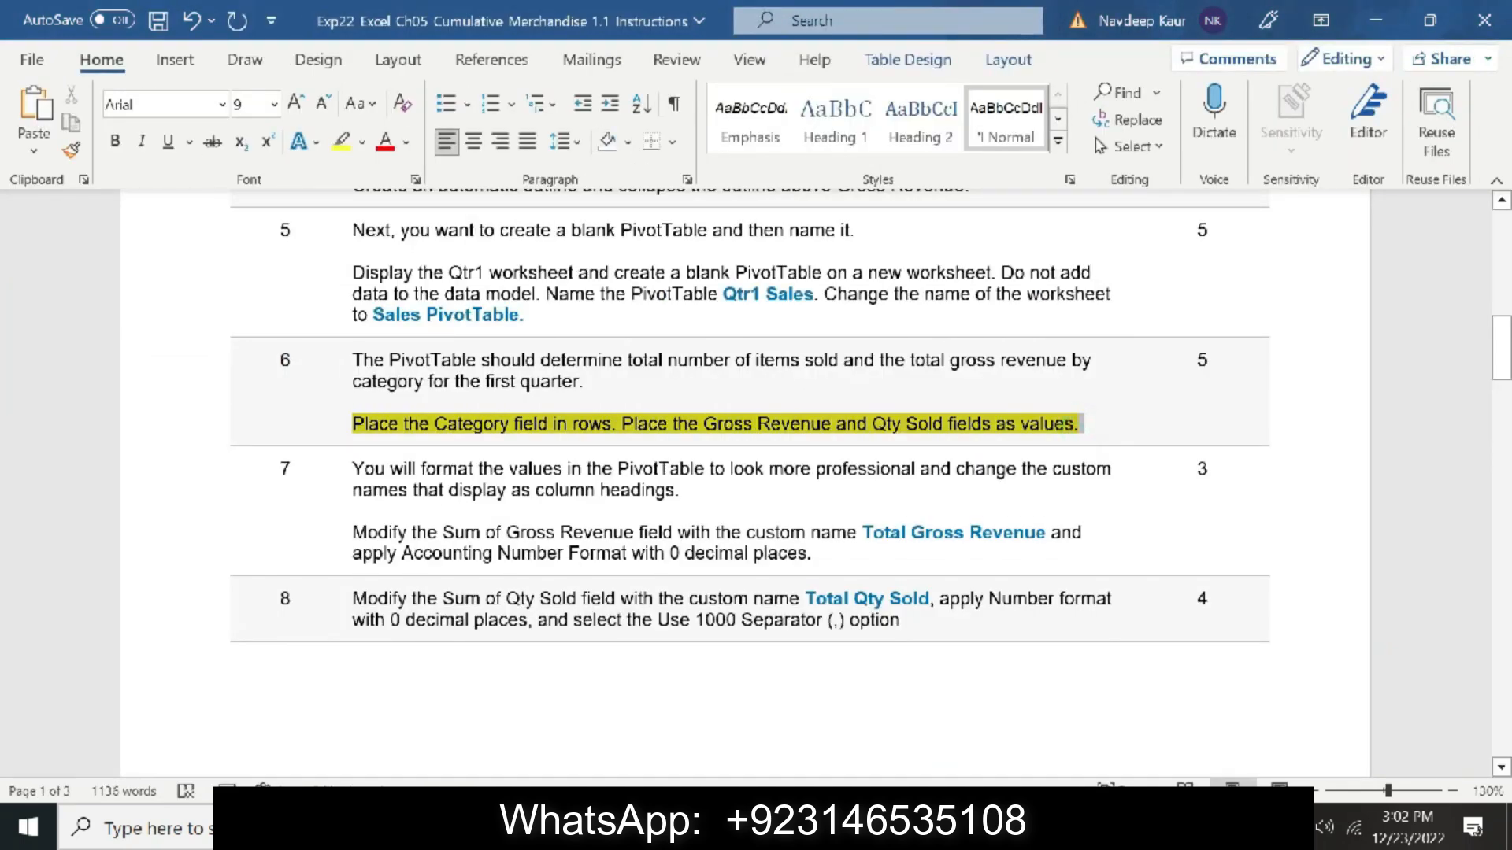
left_click(341, 142)
left_click(408, 461)
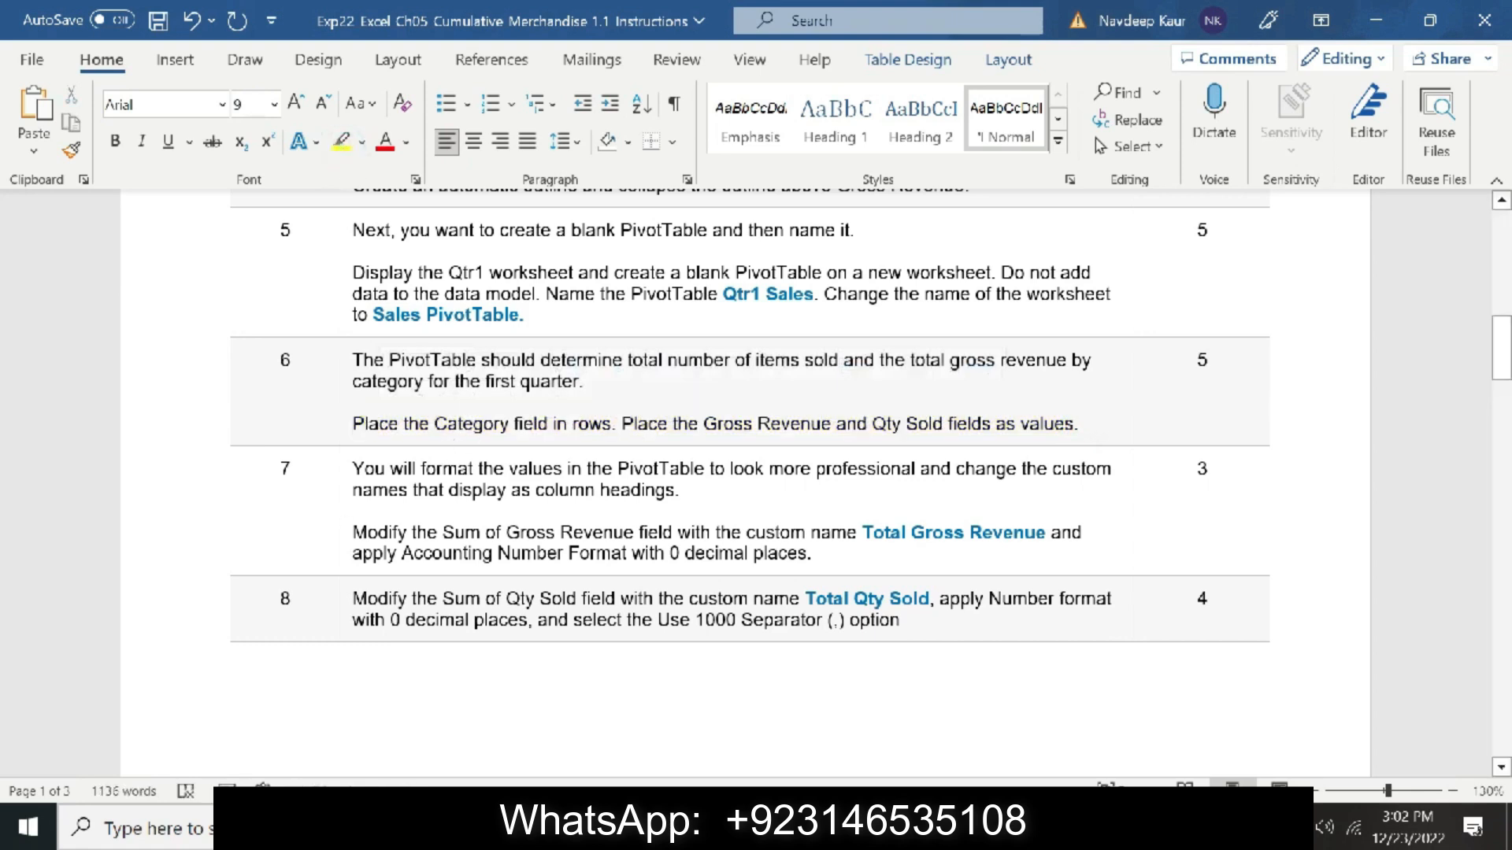
left_click_drag(352, 534, 379, 544)
left_click_drag(352, 534, 817, 555)
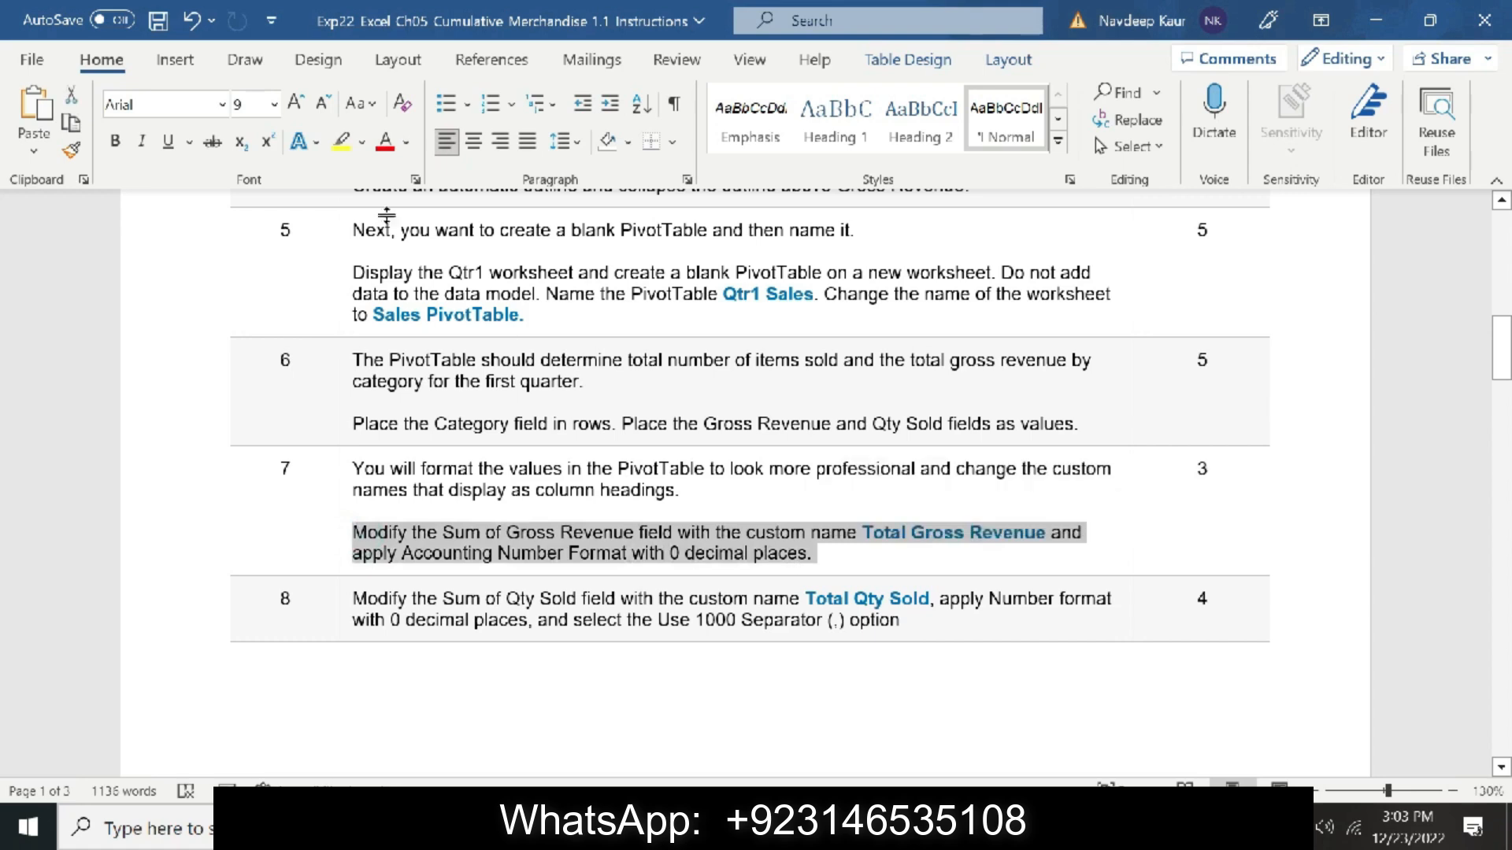
left_click(341, 142)
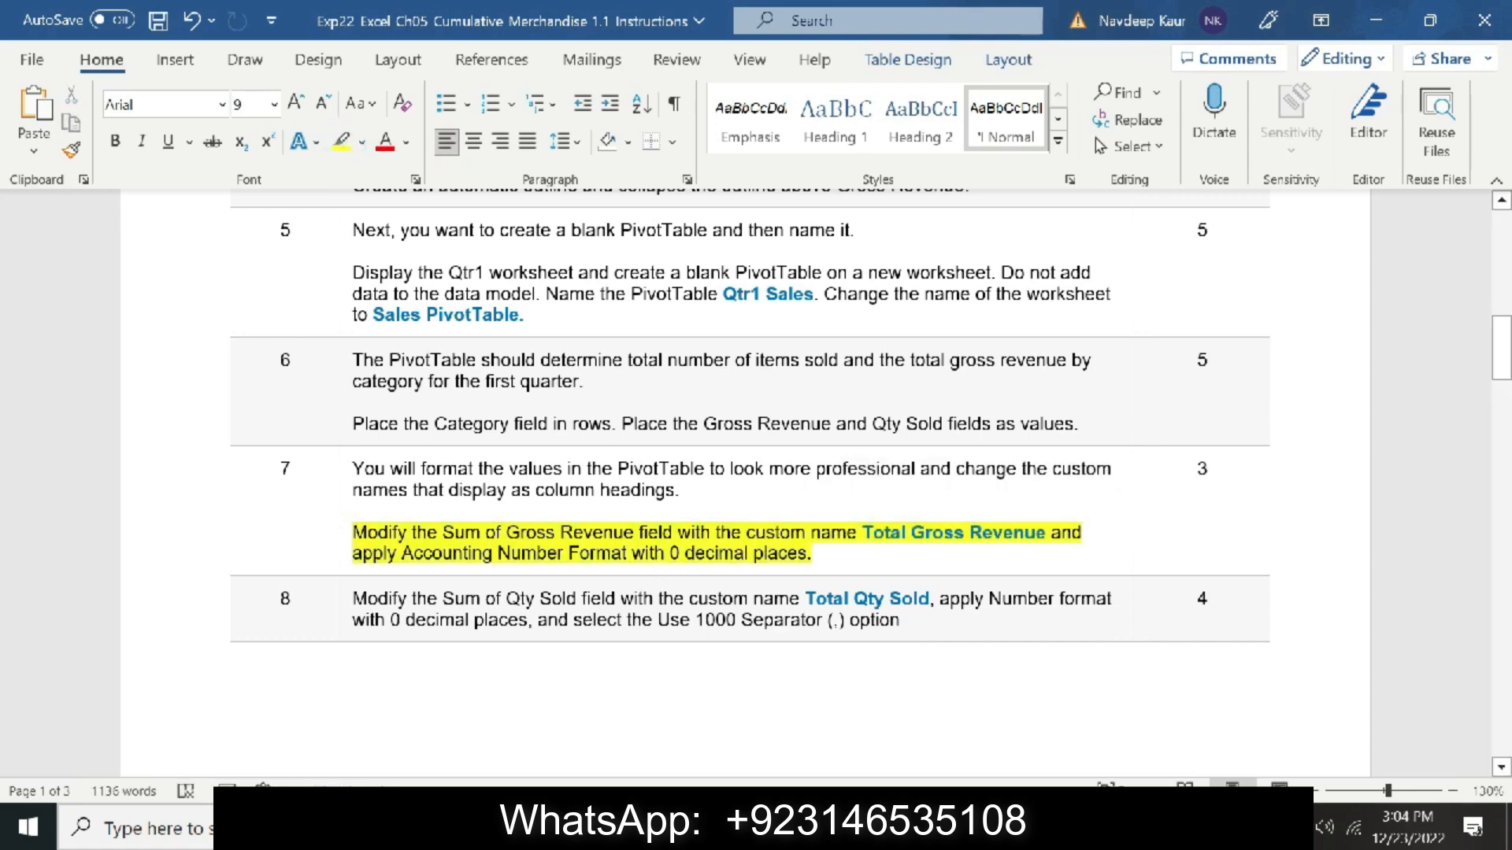
Copy Total Gross Revenue from step 7, return to the Excel workbook and enter it as the Sum of Gross Revenue field's custom name
left_click_drag(862, 533, 1052, 533)
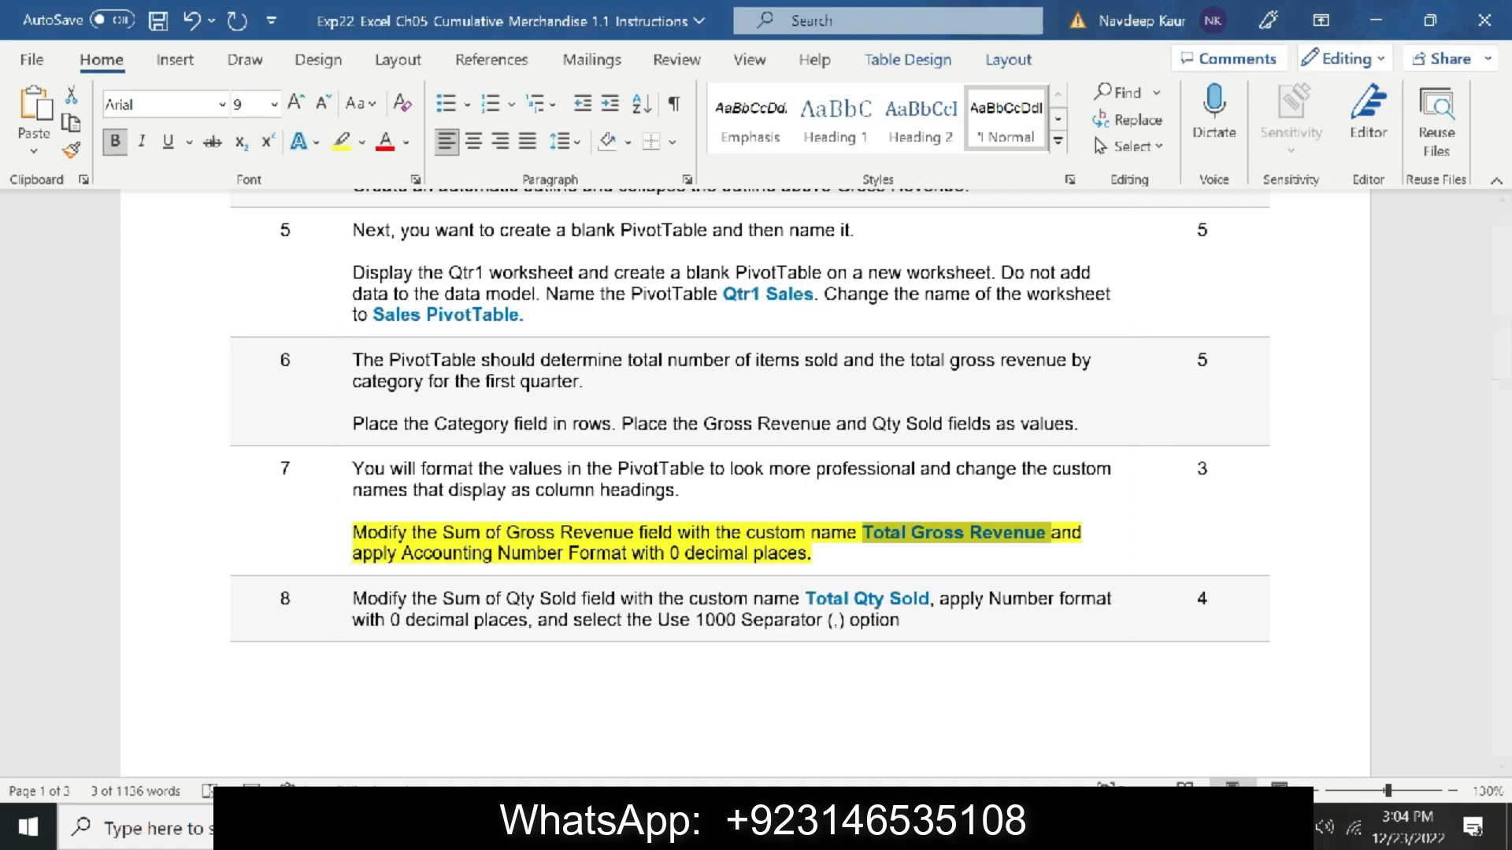
left_click(1023, 827)
left_click(1408, 682)
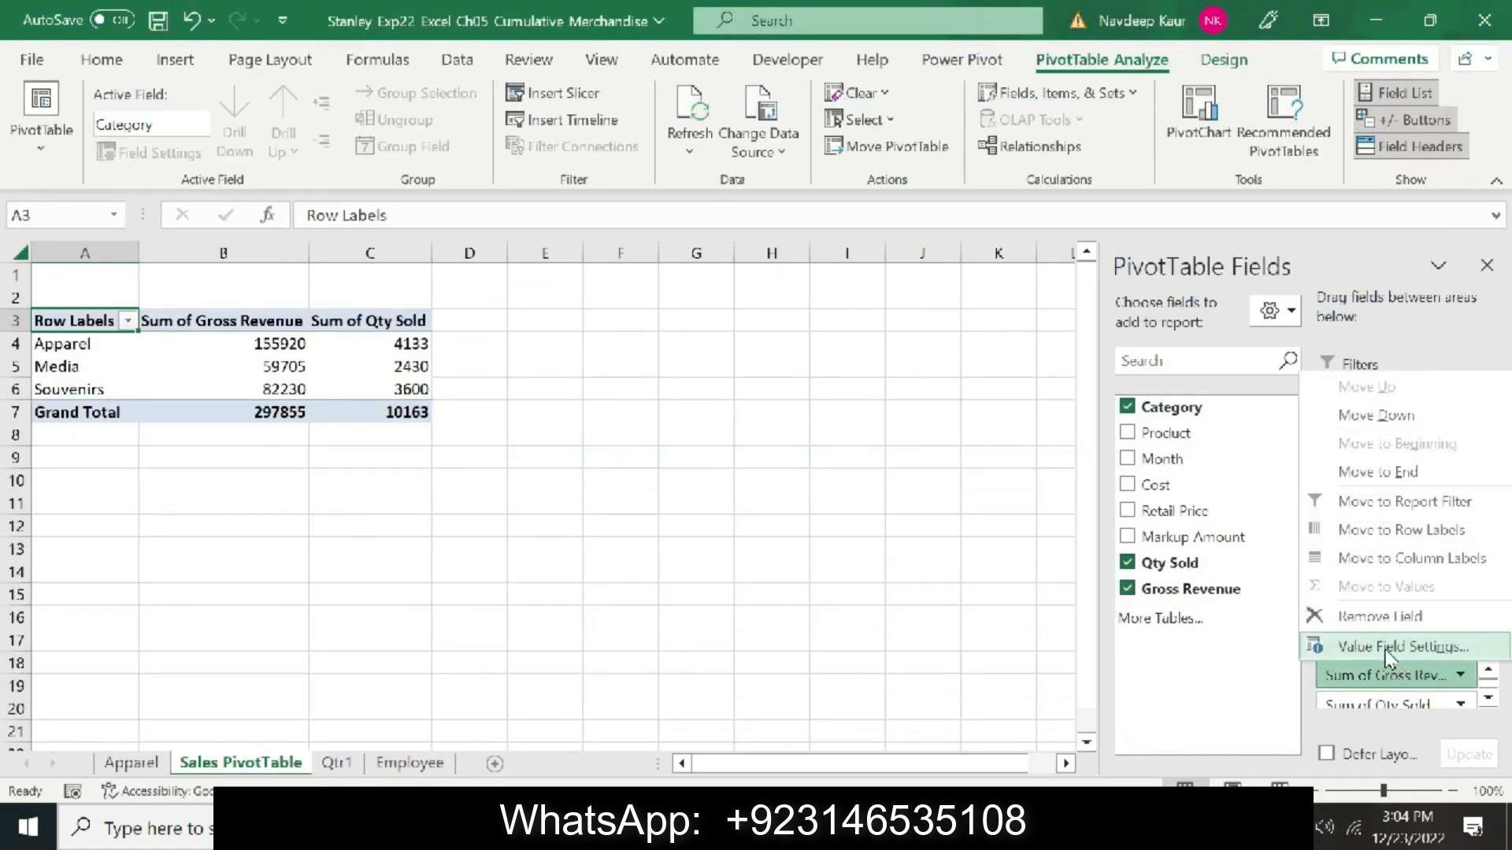
left_click(1386, 650)
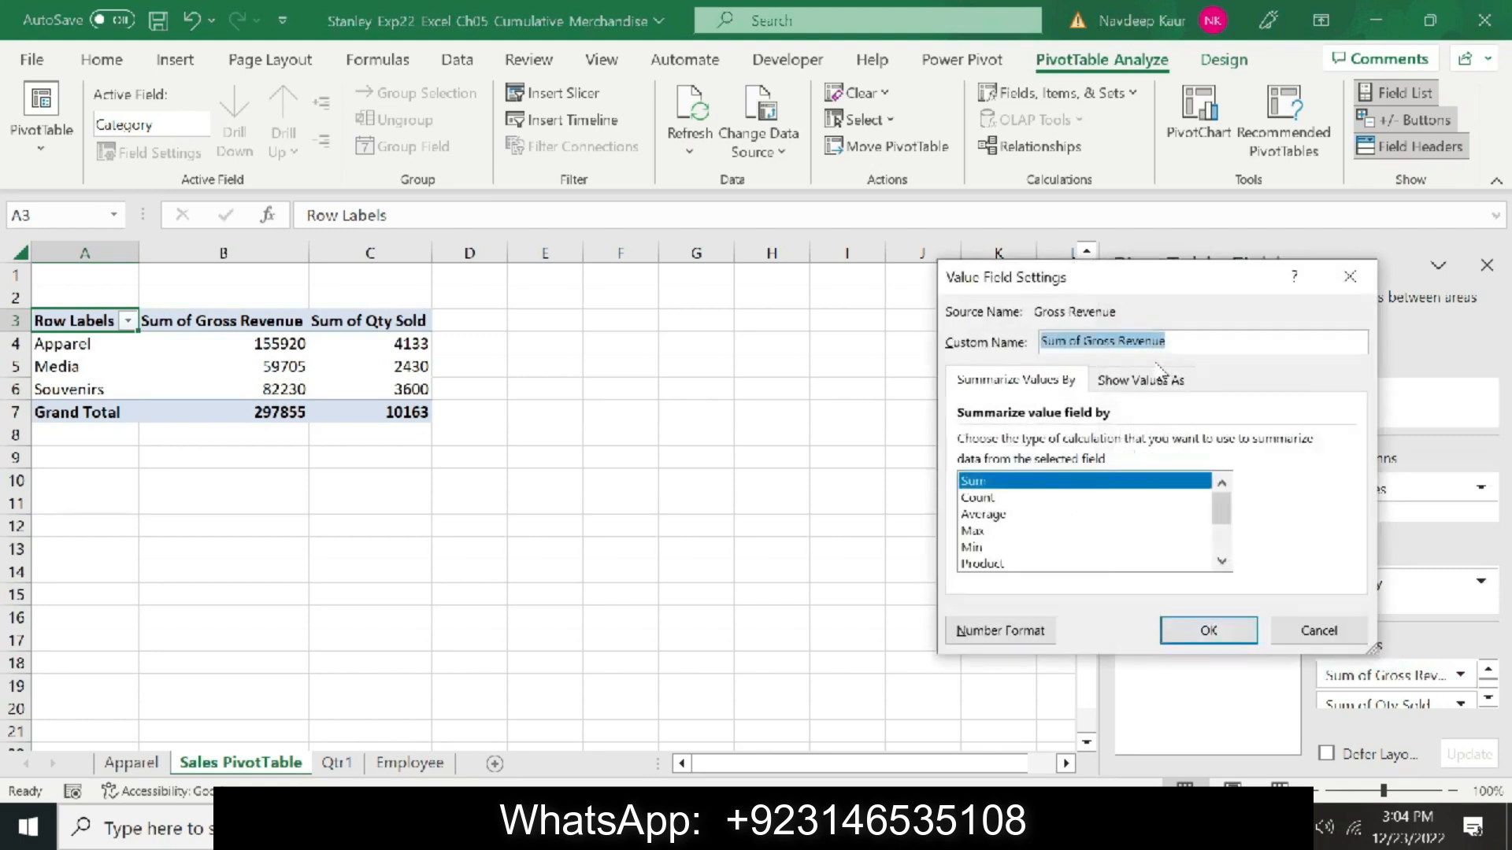
type("Total Gross Revenue")
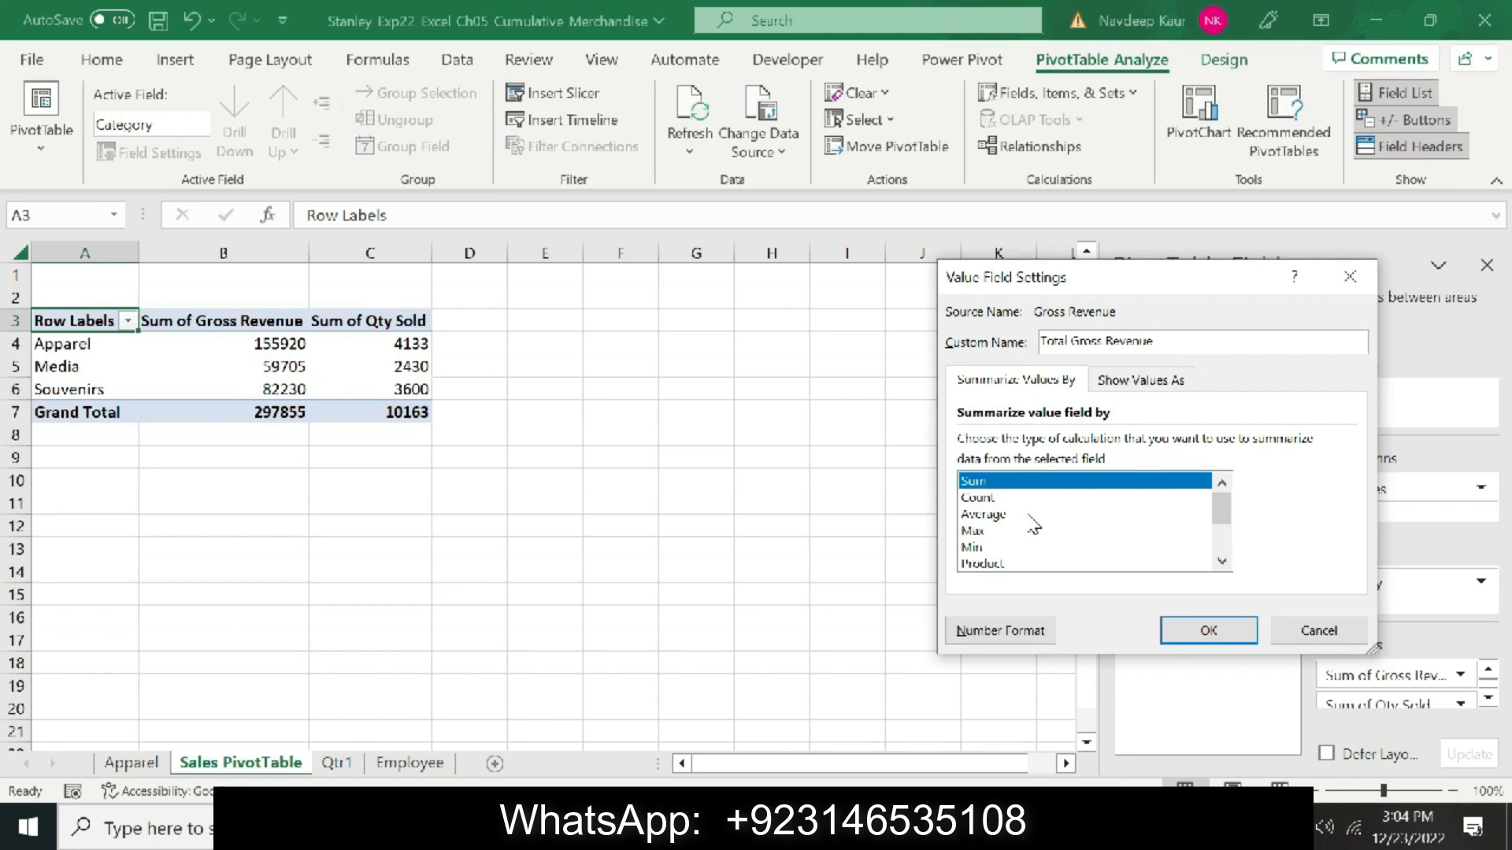
Apply the Accounting number format with 0 decimal places to the Total Gross Revenue field and accept the field settings
left_click(996, 630)
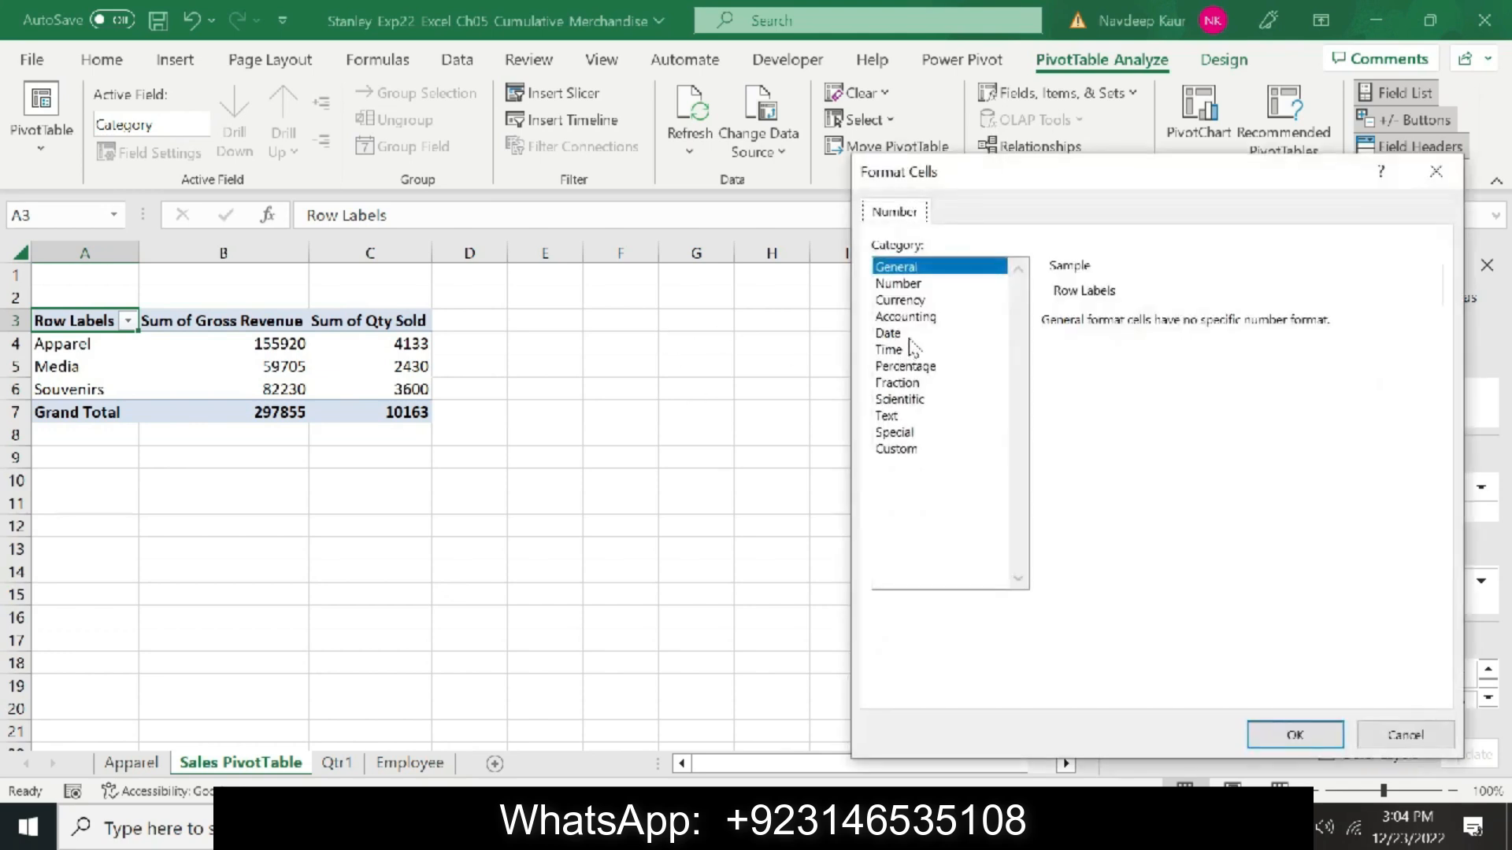
left_click(920, 317)
left_click(1199, 329)
left_click(1199, 330)
left_click(1295, 735)
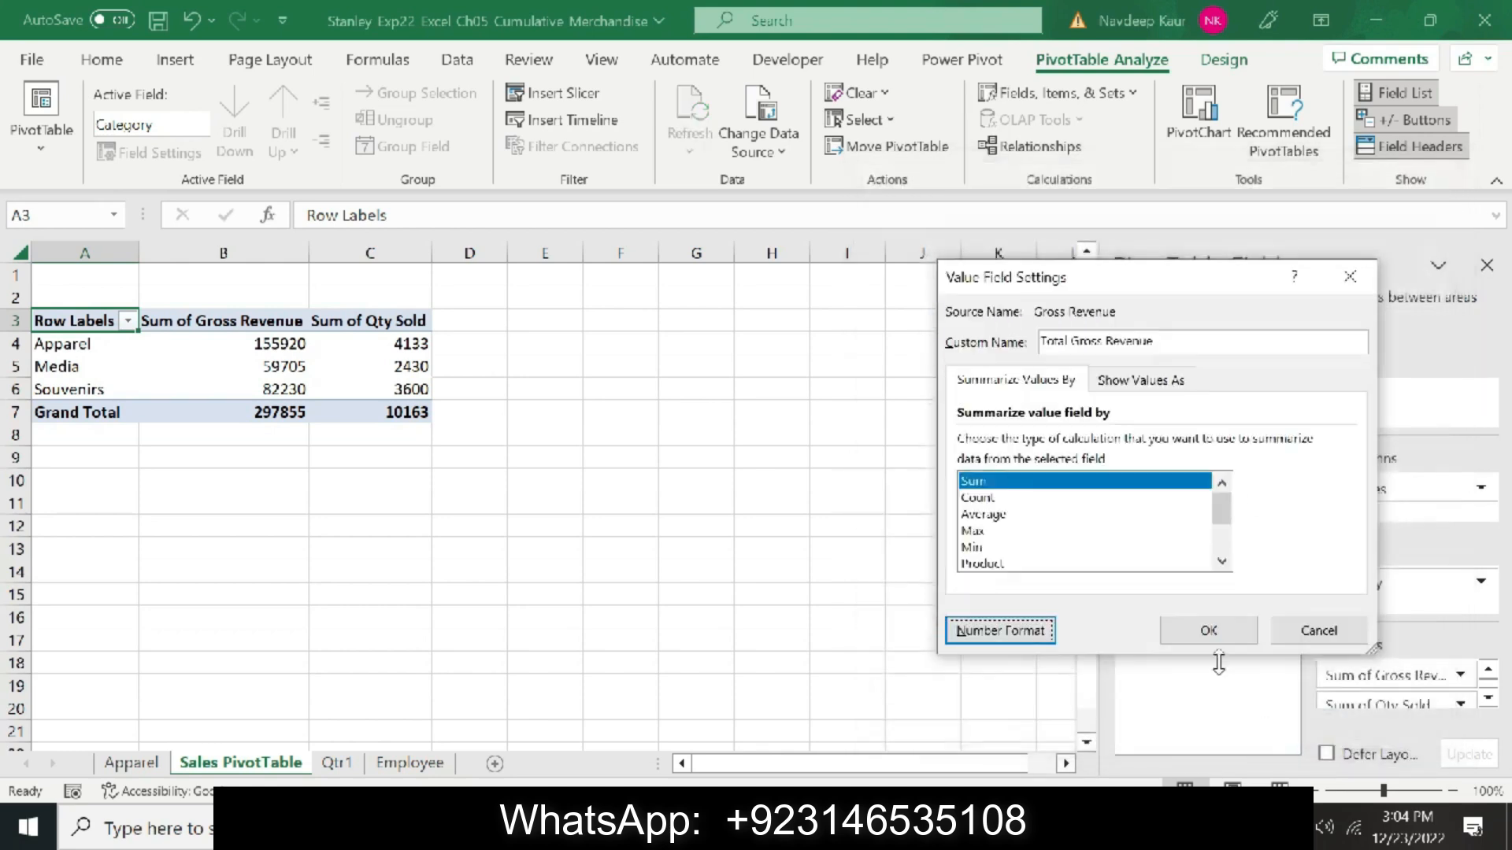
left_click(1210, 631)
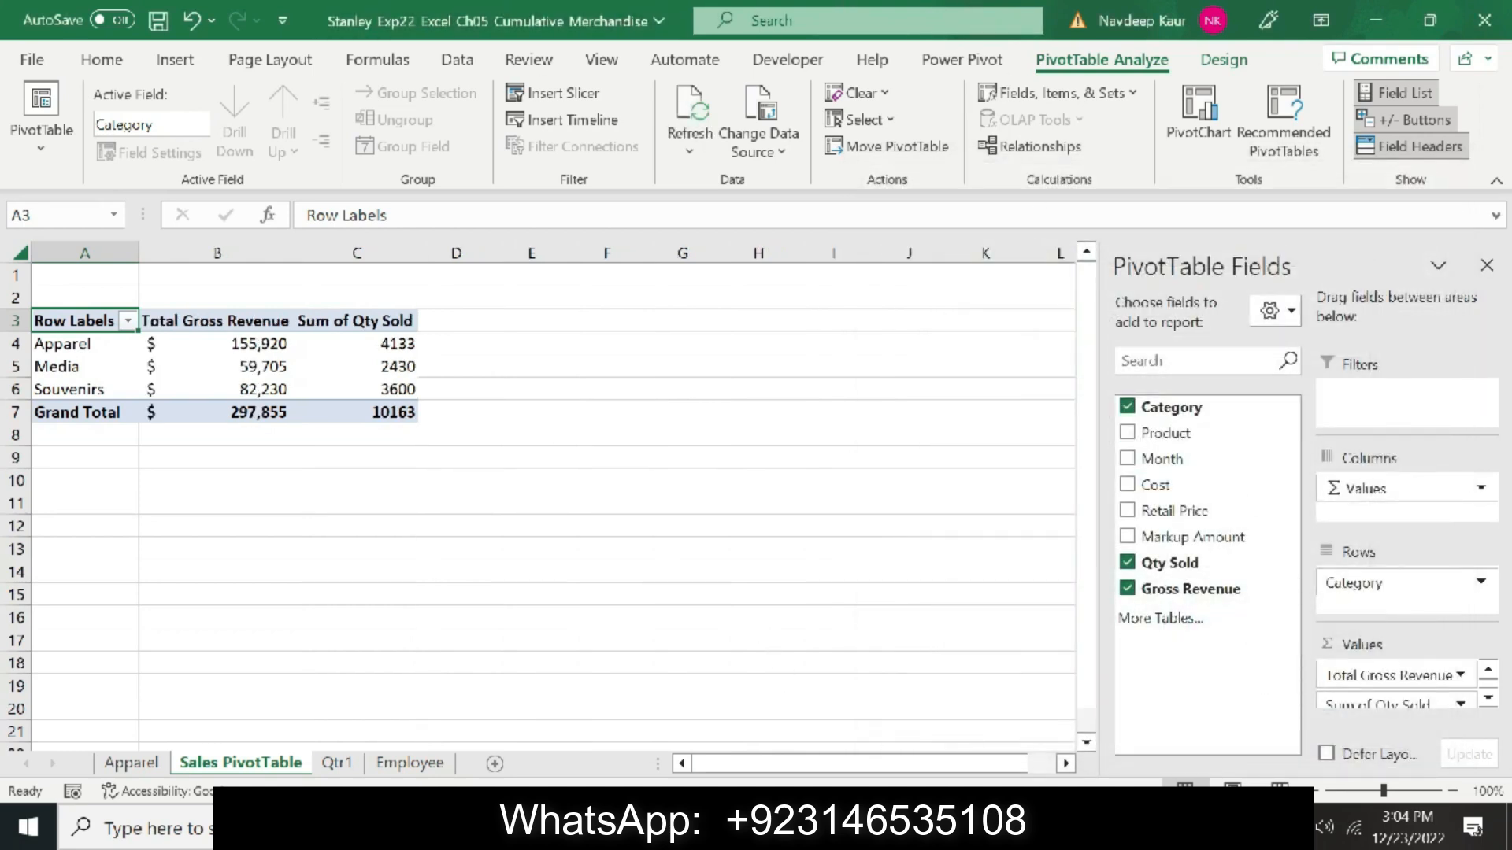
Switch to the Word instructions, clear the highlight from step 7 and highlight the step 8 Sum of Qty Sold instruction in yellow
key("alt+Tab")
left_click_drag(815, 553, 352, 534)
left_click(341, 142)
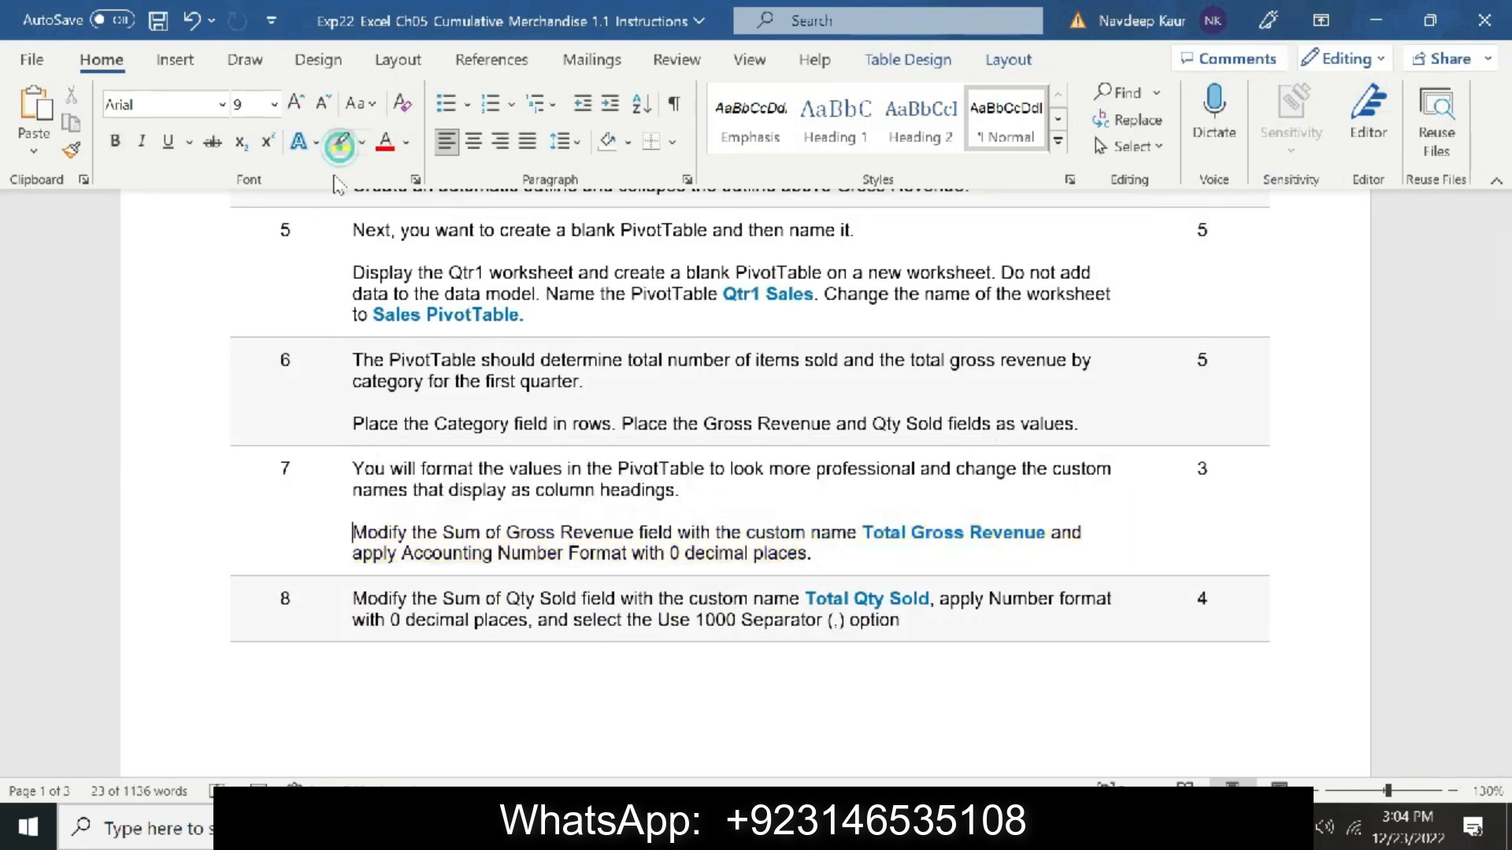
triple_click(376, 599)
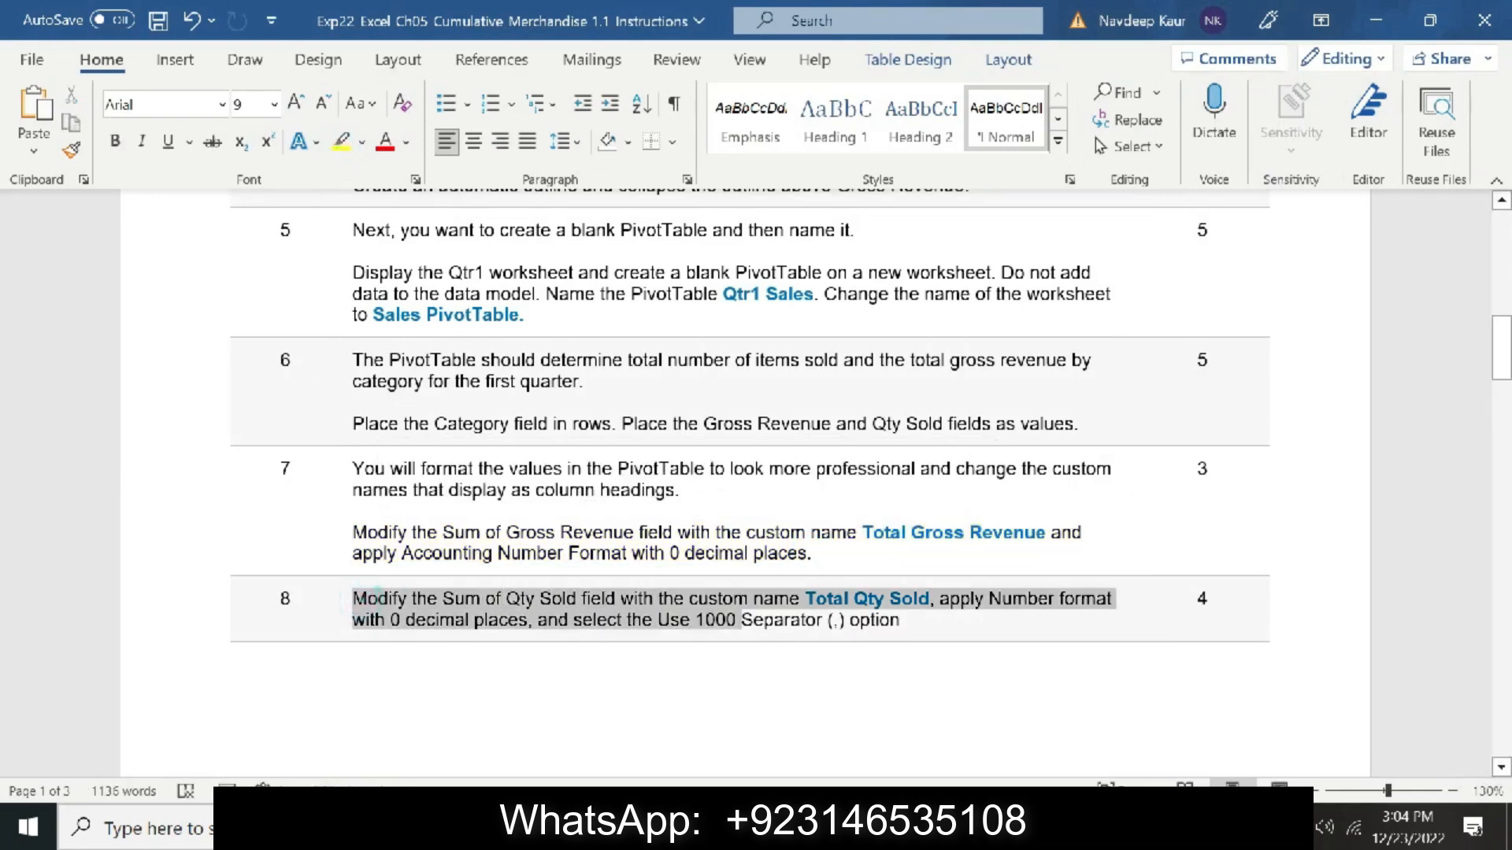
left_click(341, 142)
Copy Total Qty Sold from step 8, return to the Excel workbook and enter it as the Sum of Qty Sold field's custom name
left_click_drag(805, 598, 930, 599)
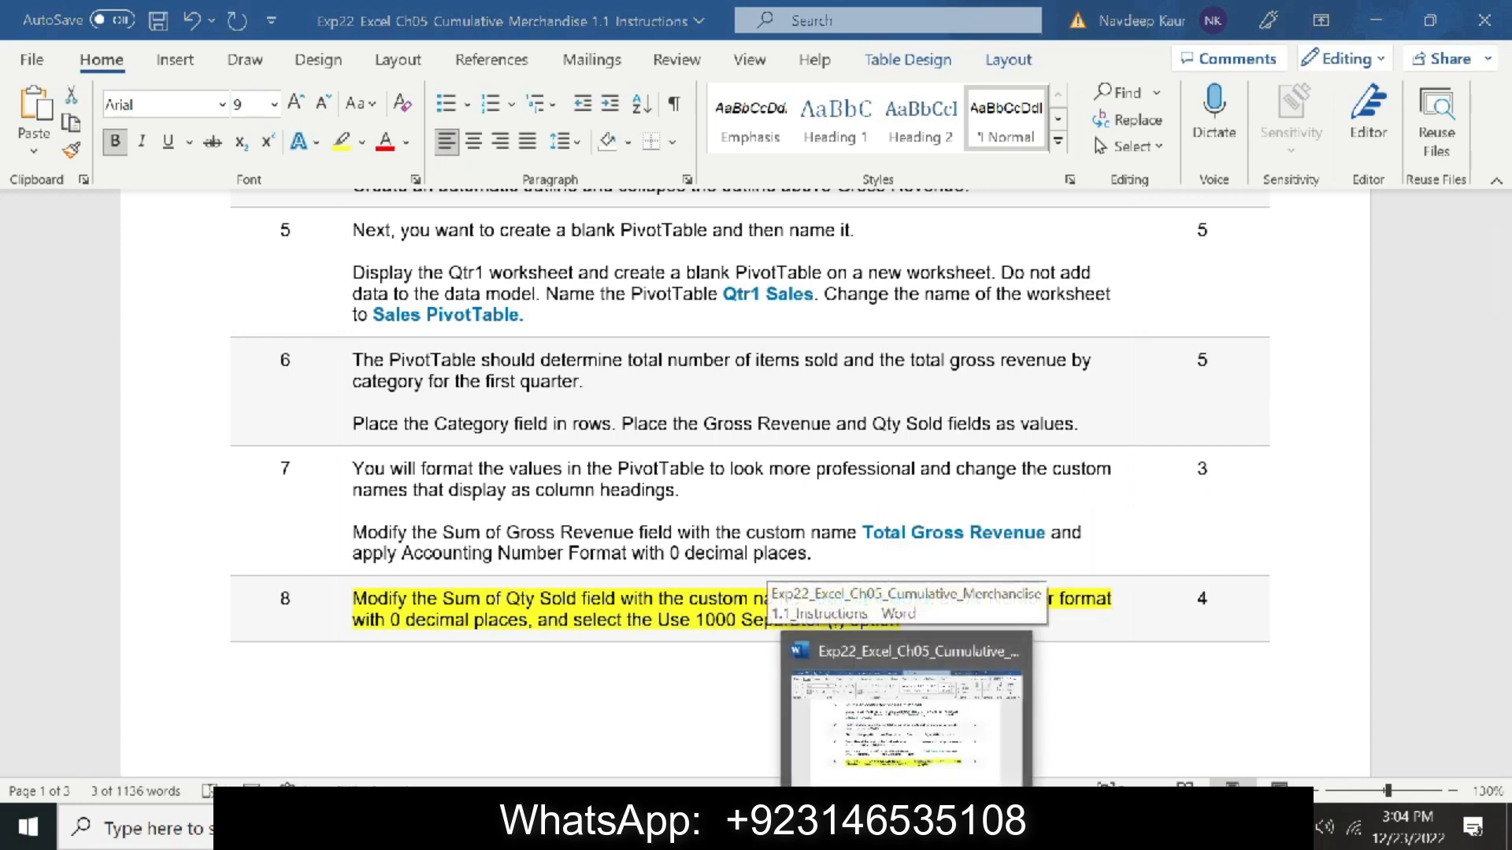
left_click(905, 829)
left_click(1390, 703)
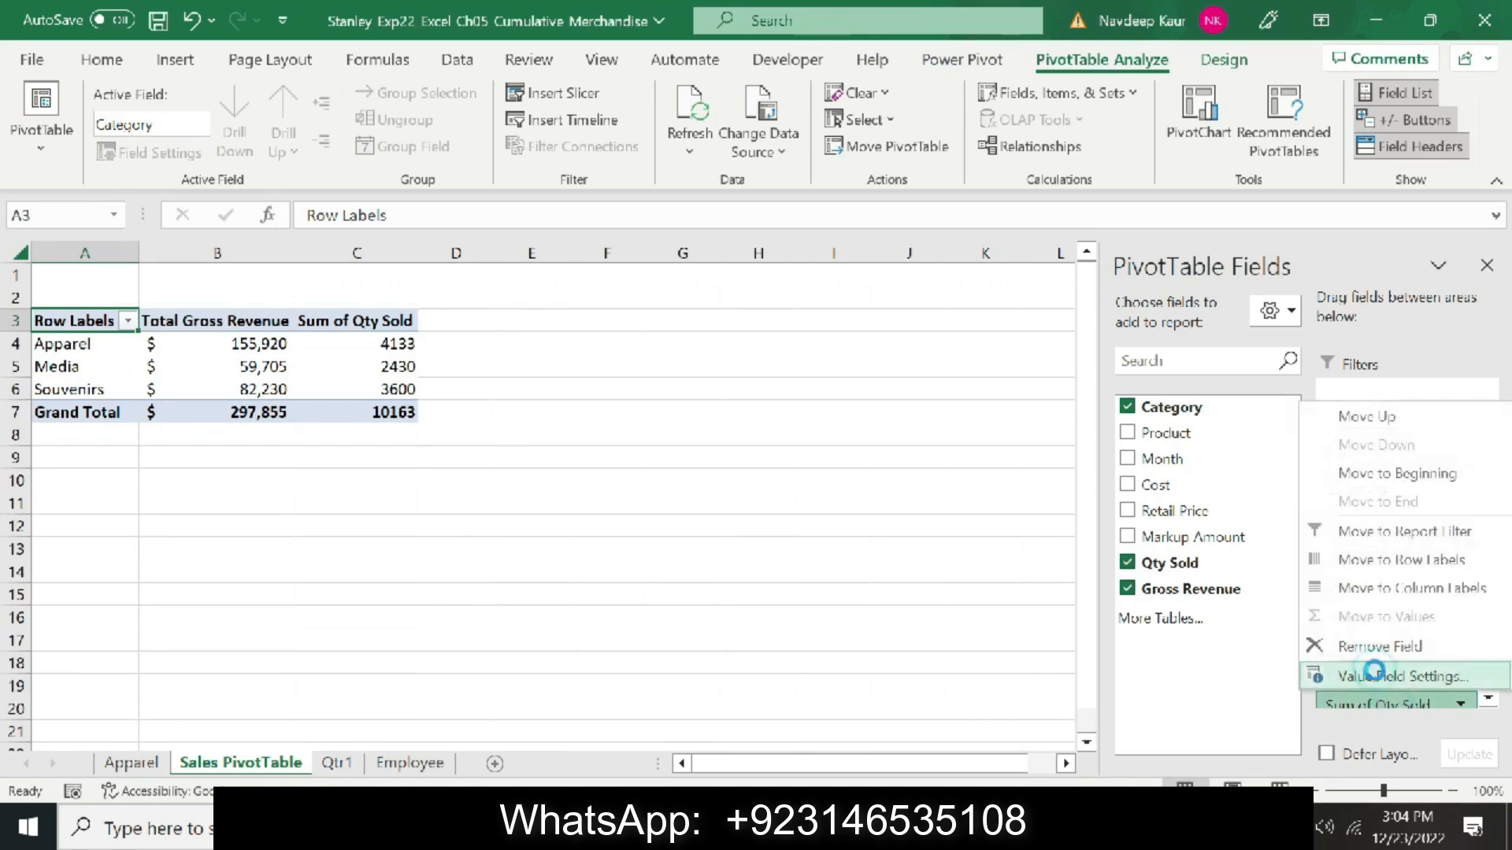
left_click(1380, 676)
type("Total Qty Sold")
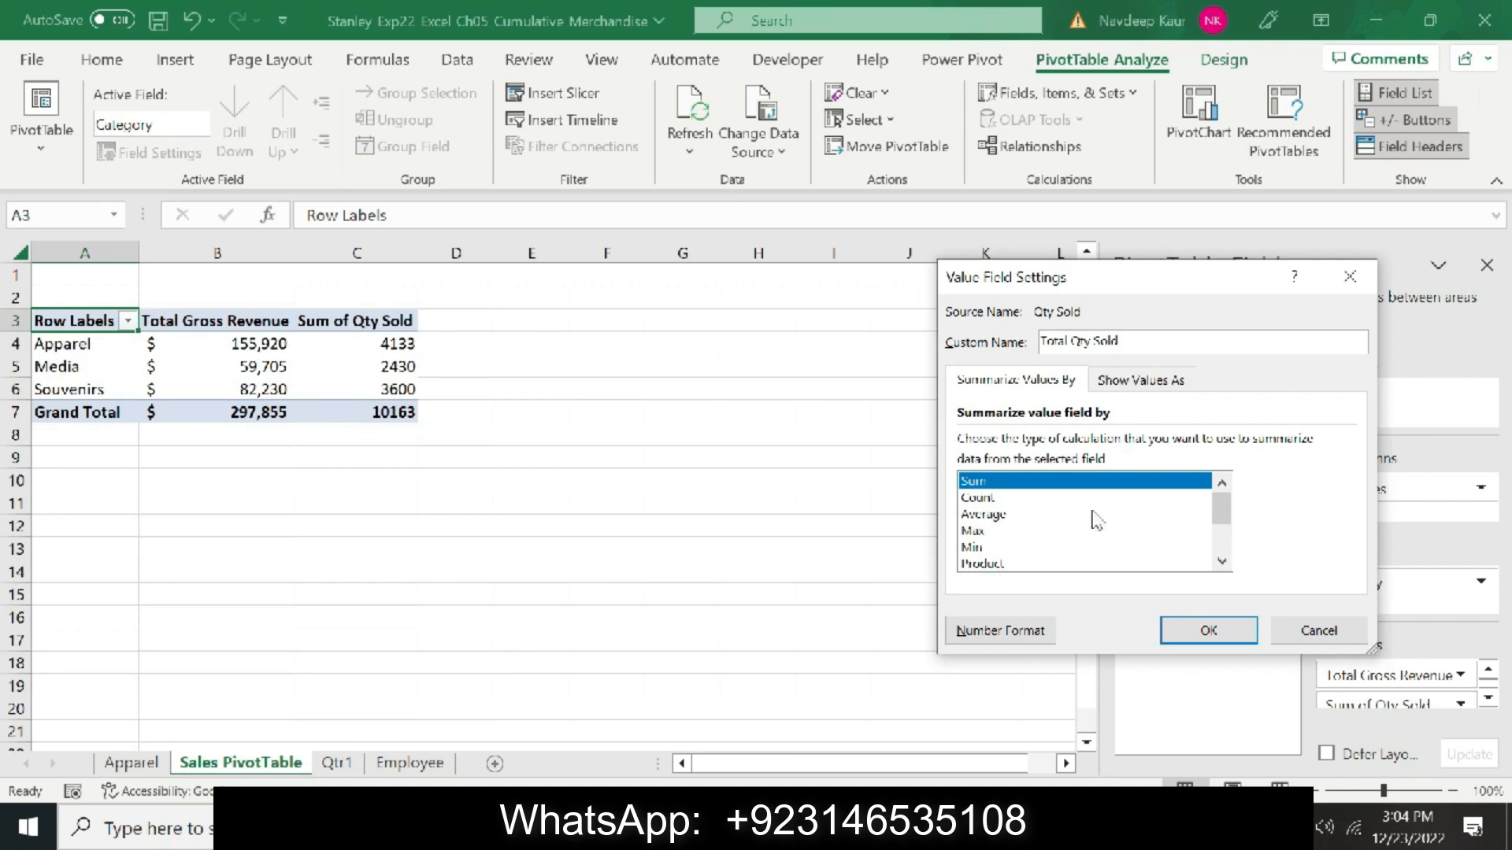
Apply the Accounting number format with 0 decimal places to the Total Qty Sold field and accept the field settings
left_click(1002, 630)
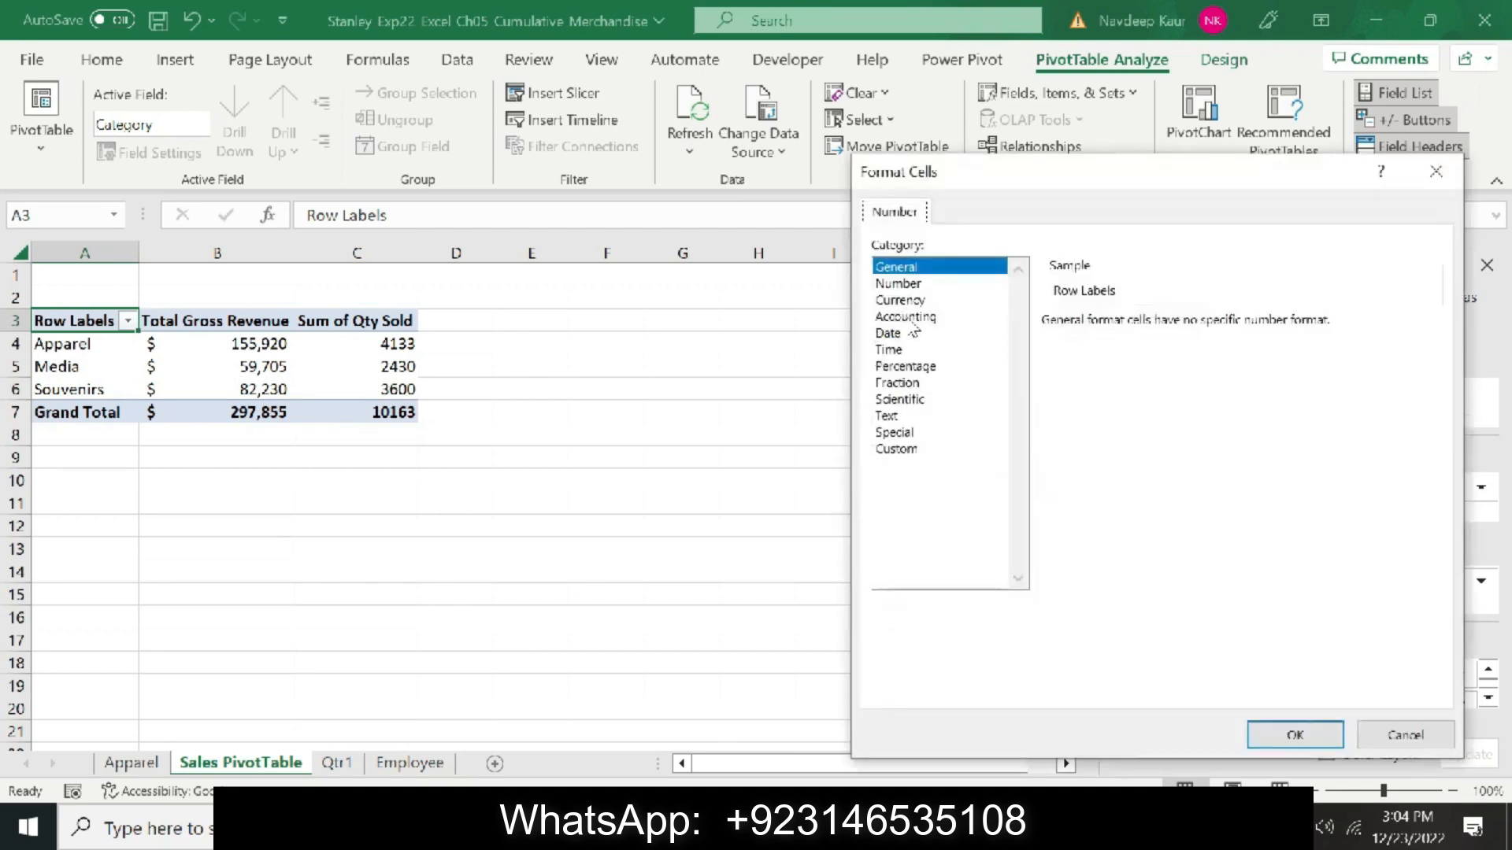
left_click(906, 317)
left_click(1200, 331)
left_click(1200, 331)
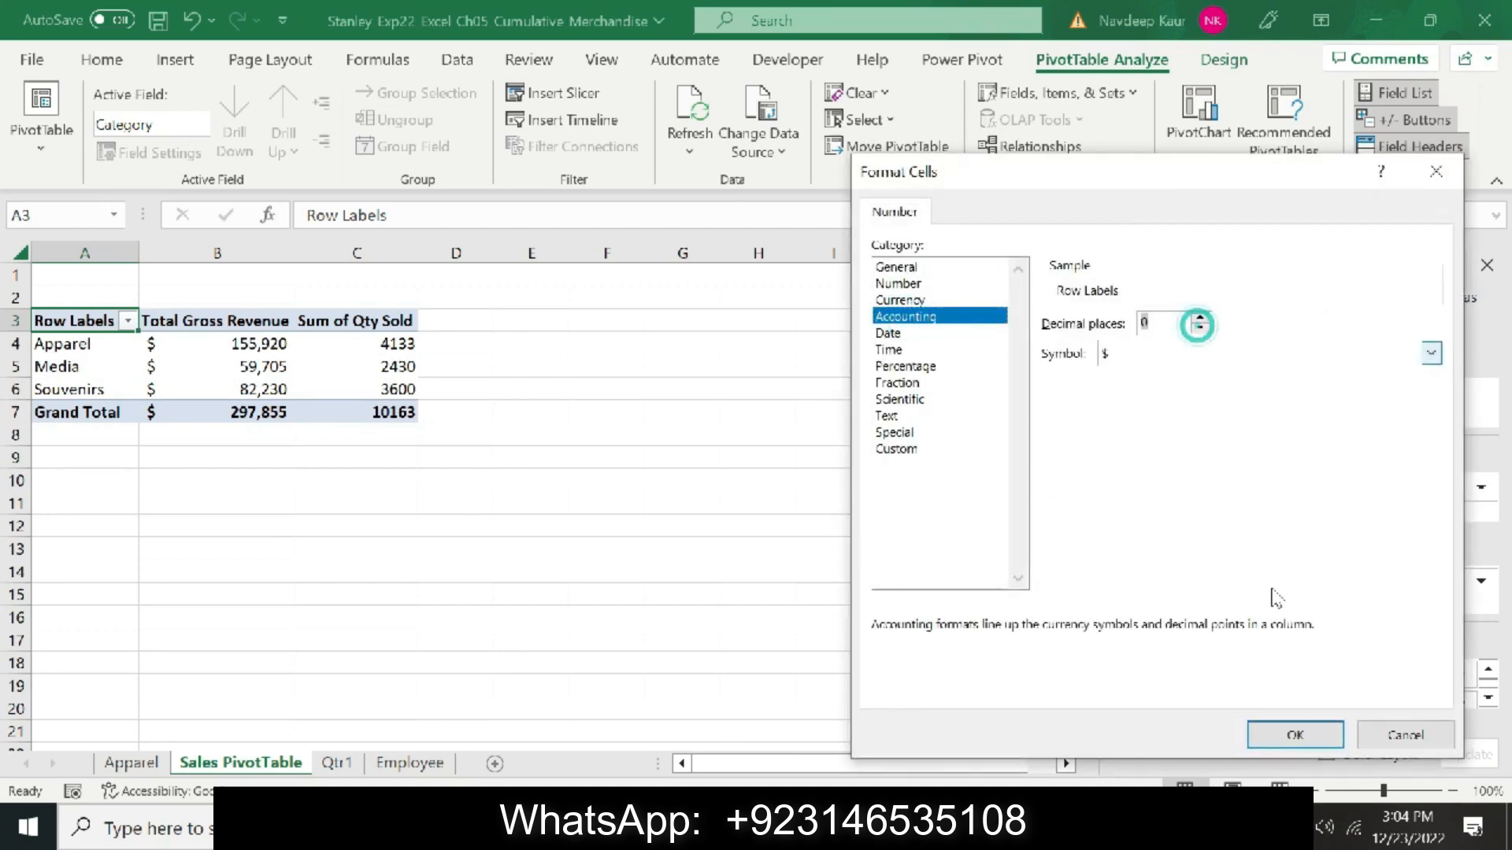
left_click(1295, 734)
left_click(1224, 632)
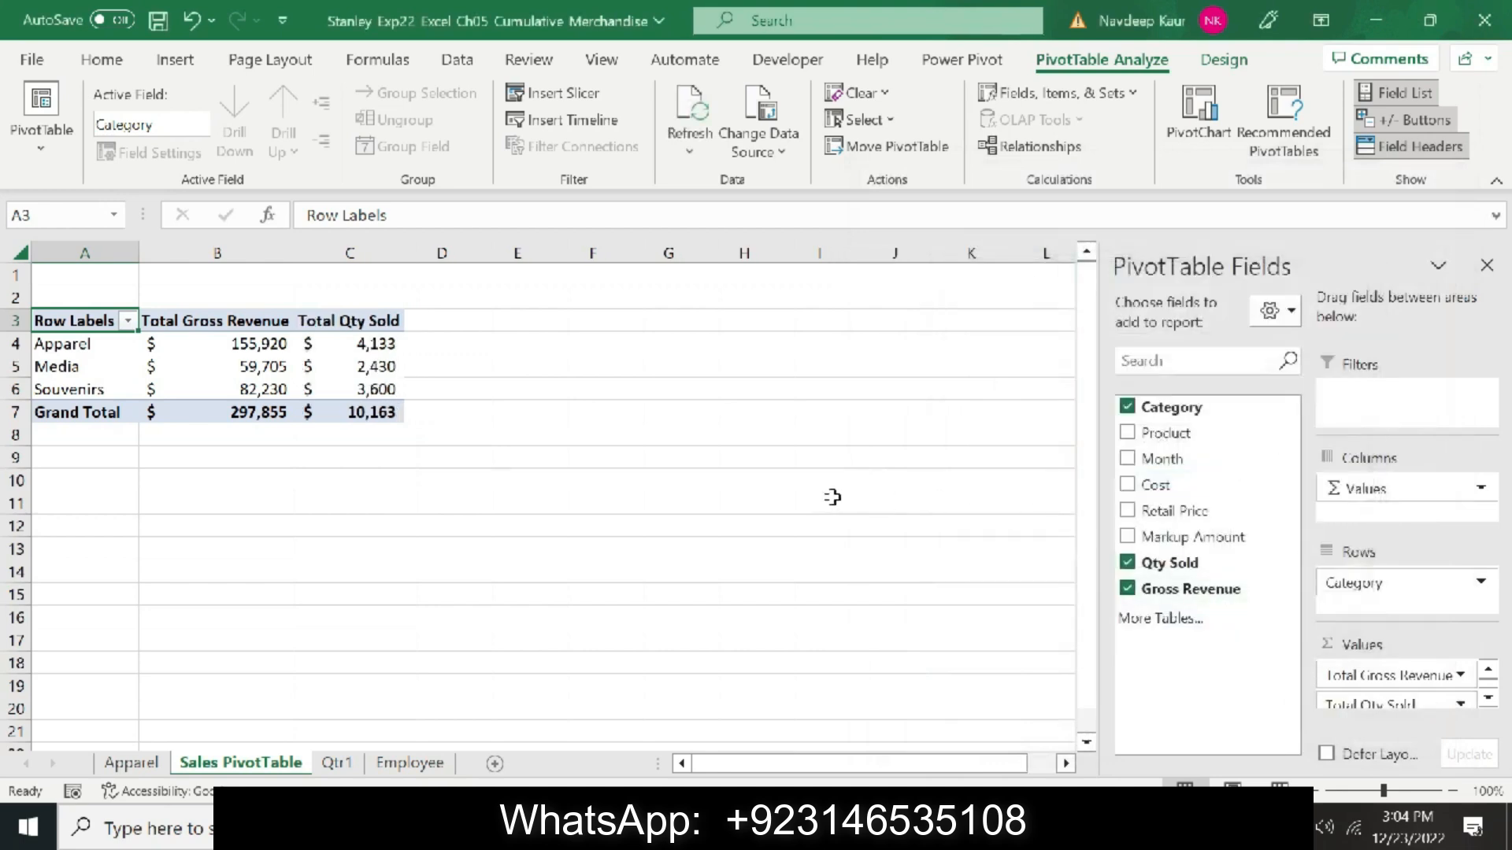
Switch to the Word instructions, clear the highlight from step 8 and highlight the step 9 timeline instruction in yellow
key("alt+Tab")
left_click_drag(925, 621, 354, 601)
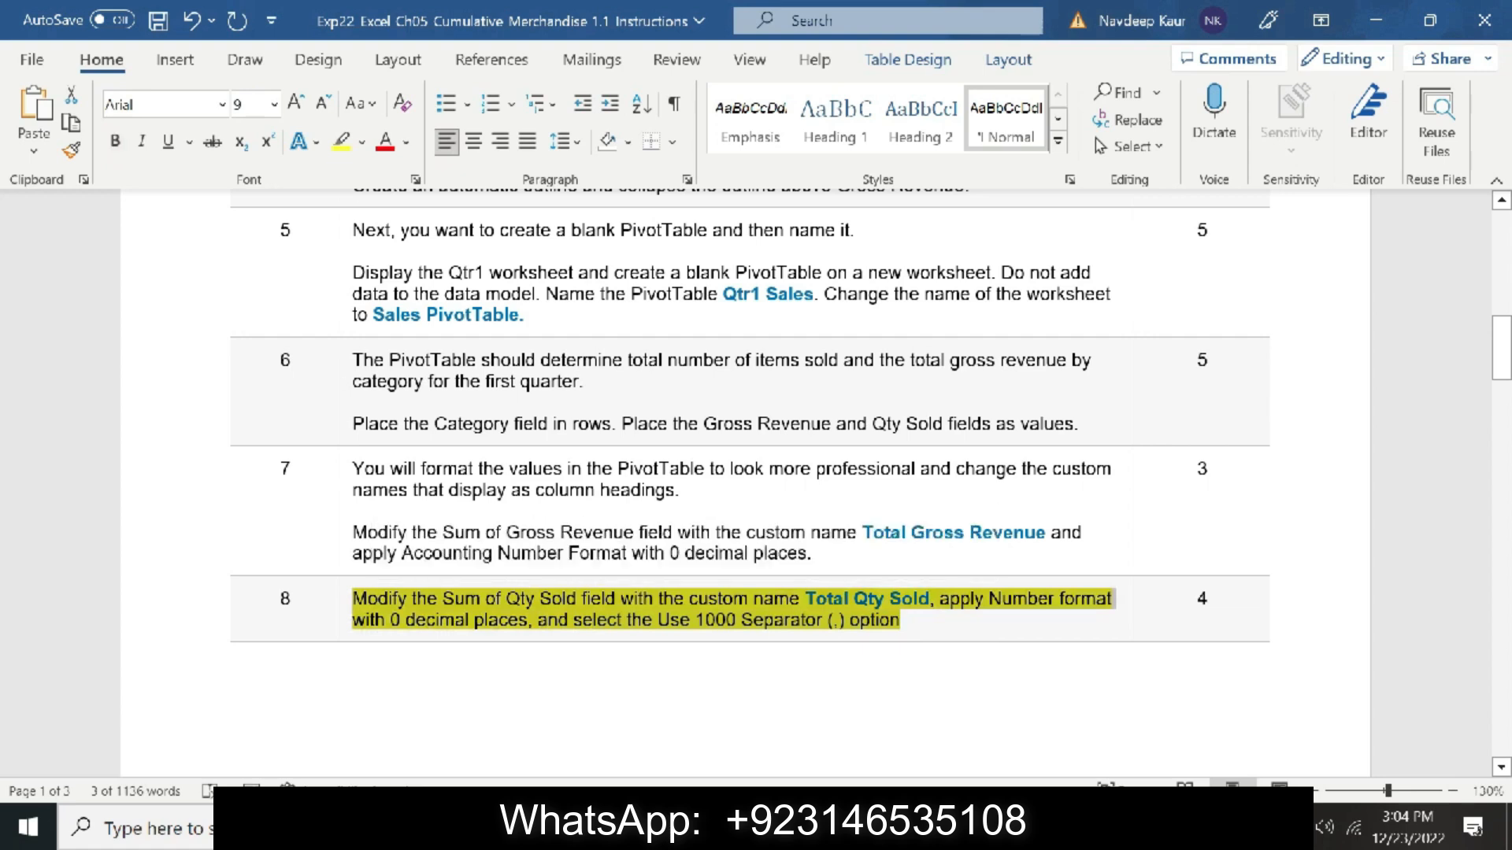
left_click(340, 142)
scroll(692, 415, "down", 6)
scroll(748, 504, "down", 4)
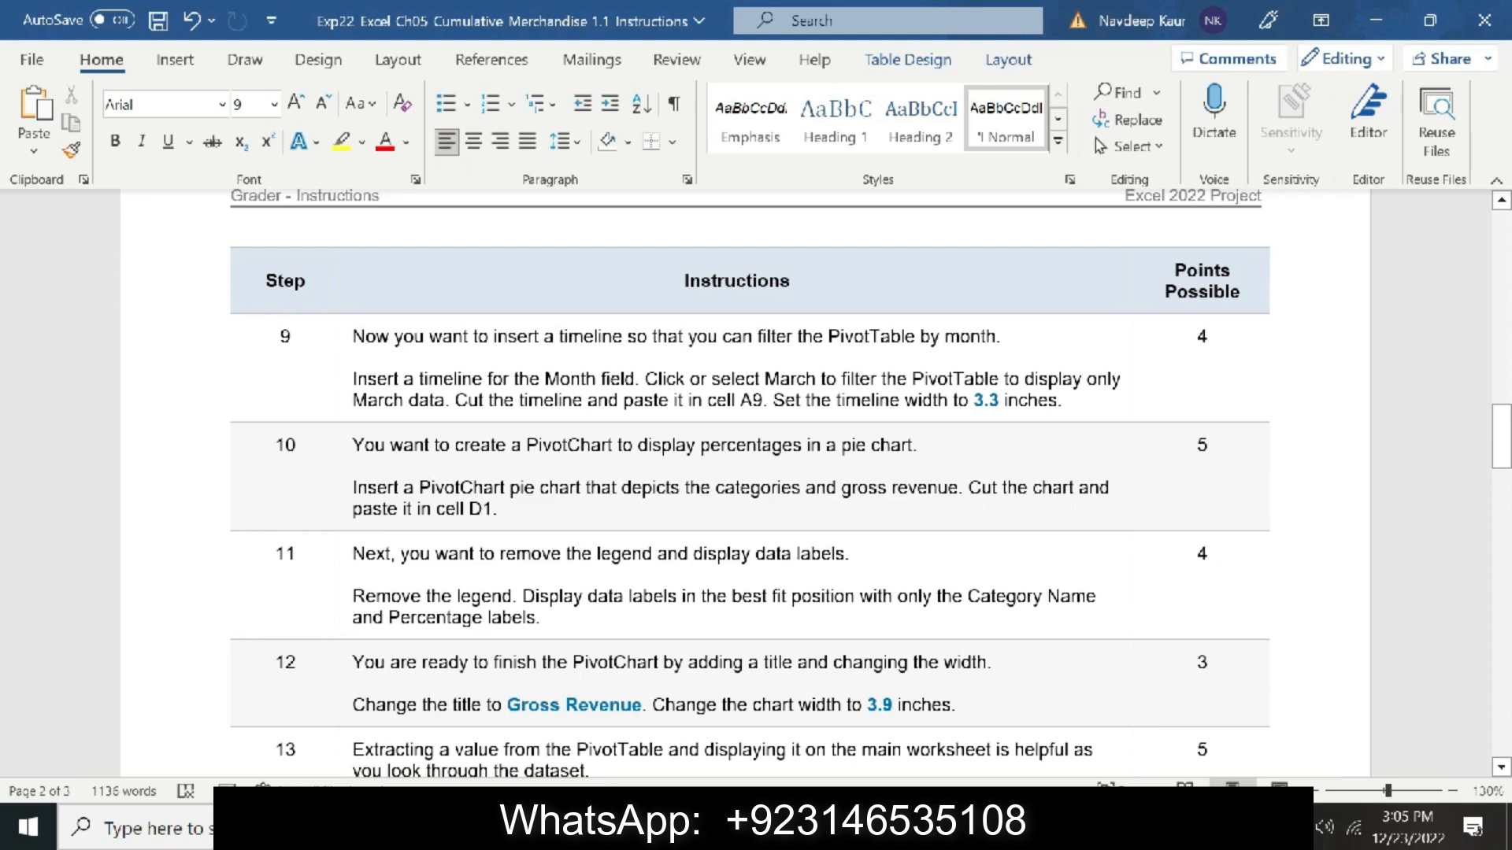
left_click_drag(1084, 401, 353, 380)
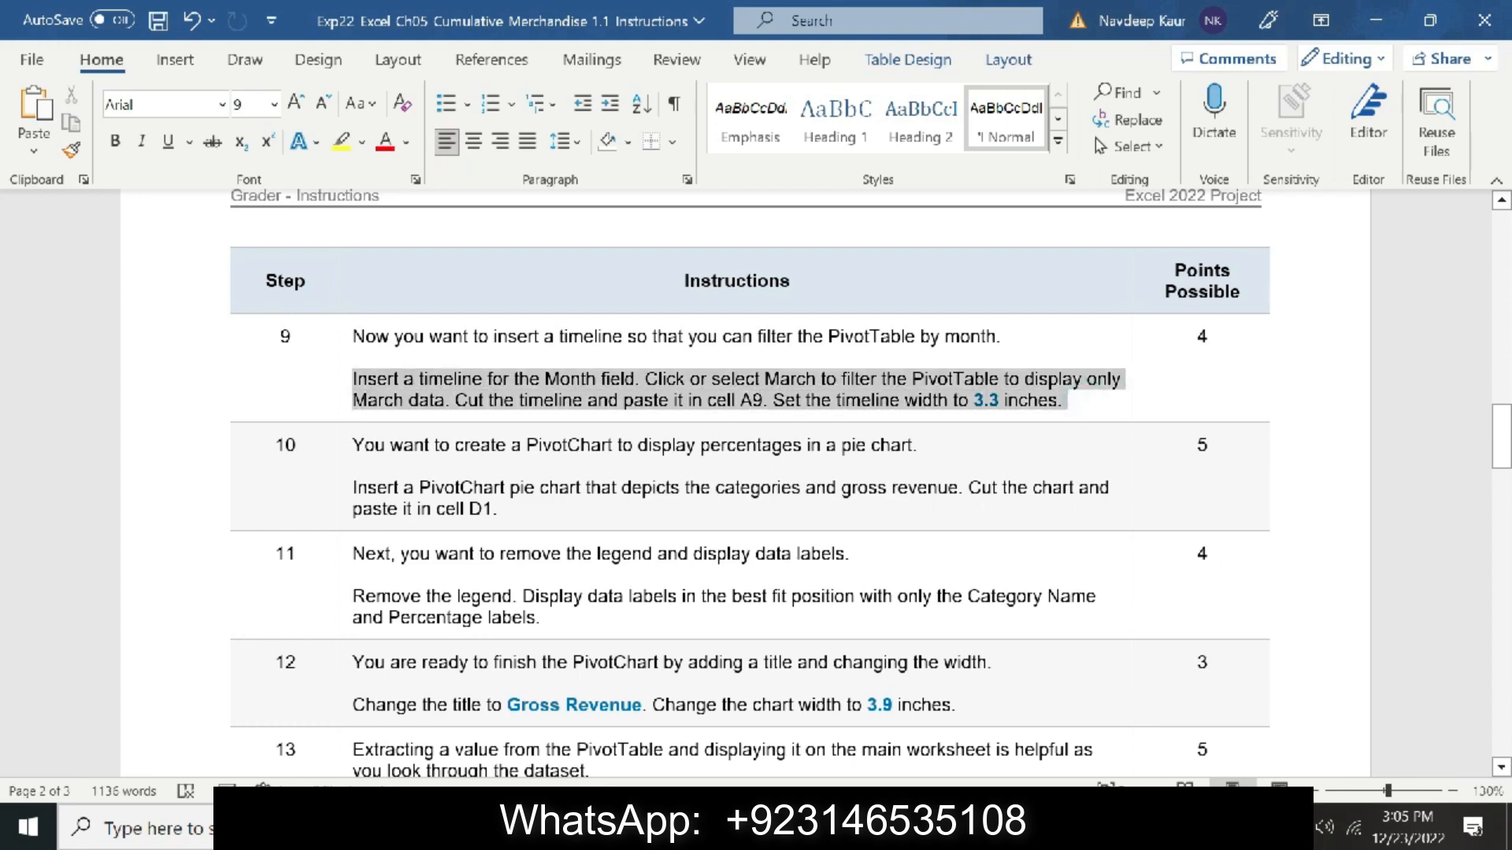
left_click(341, 142)
key("Left")
Return to the Excel workbook, insert a timeline for the Month field and filter the PivotTable to March 2024
key("alt+Tab")
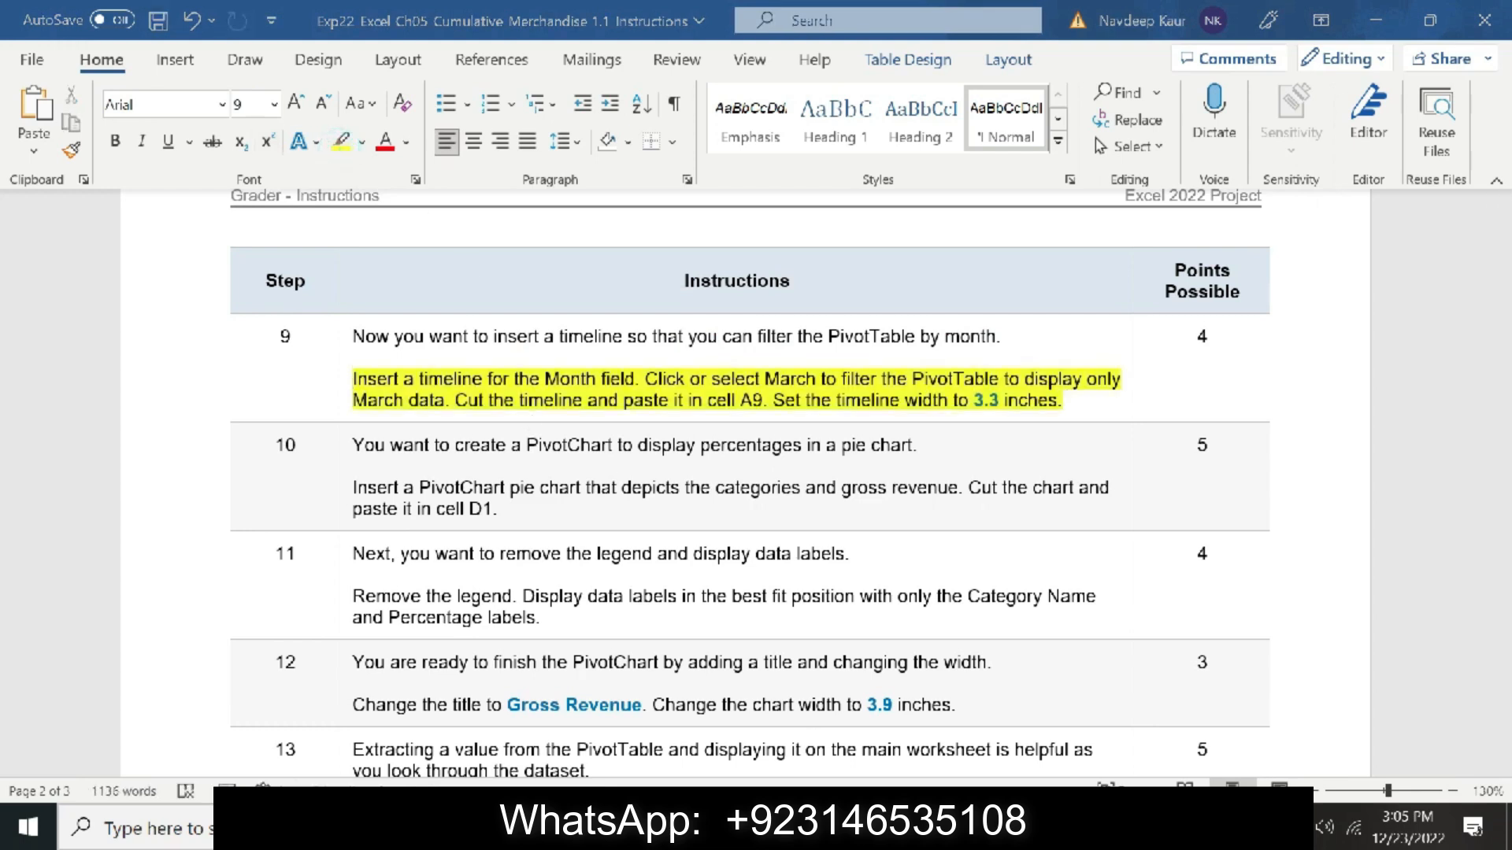
left_click(577, 122)
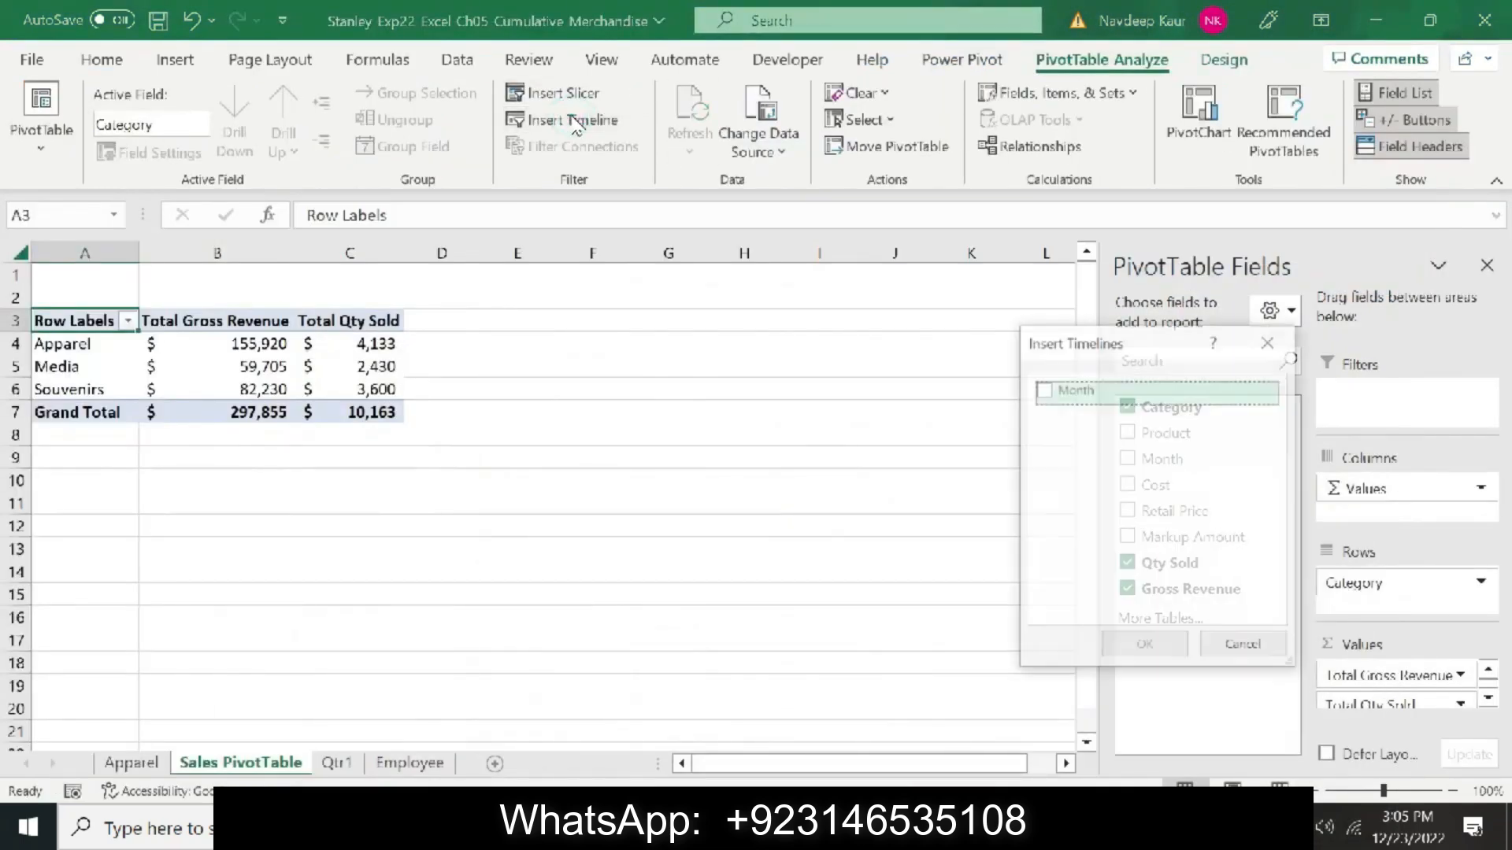
left_click(1046, 390)
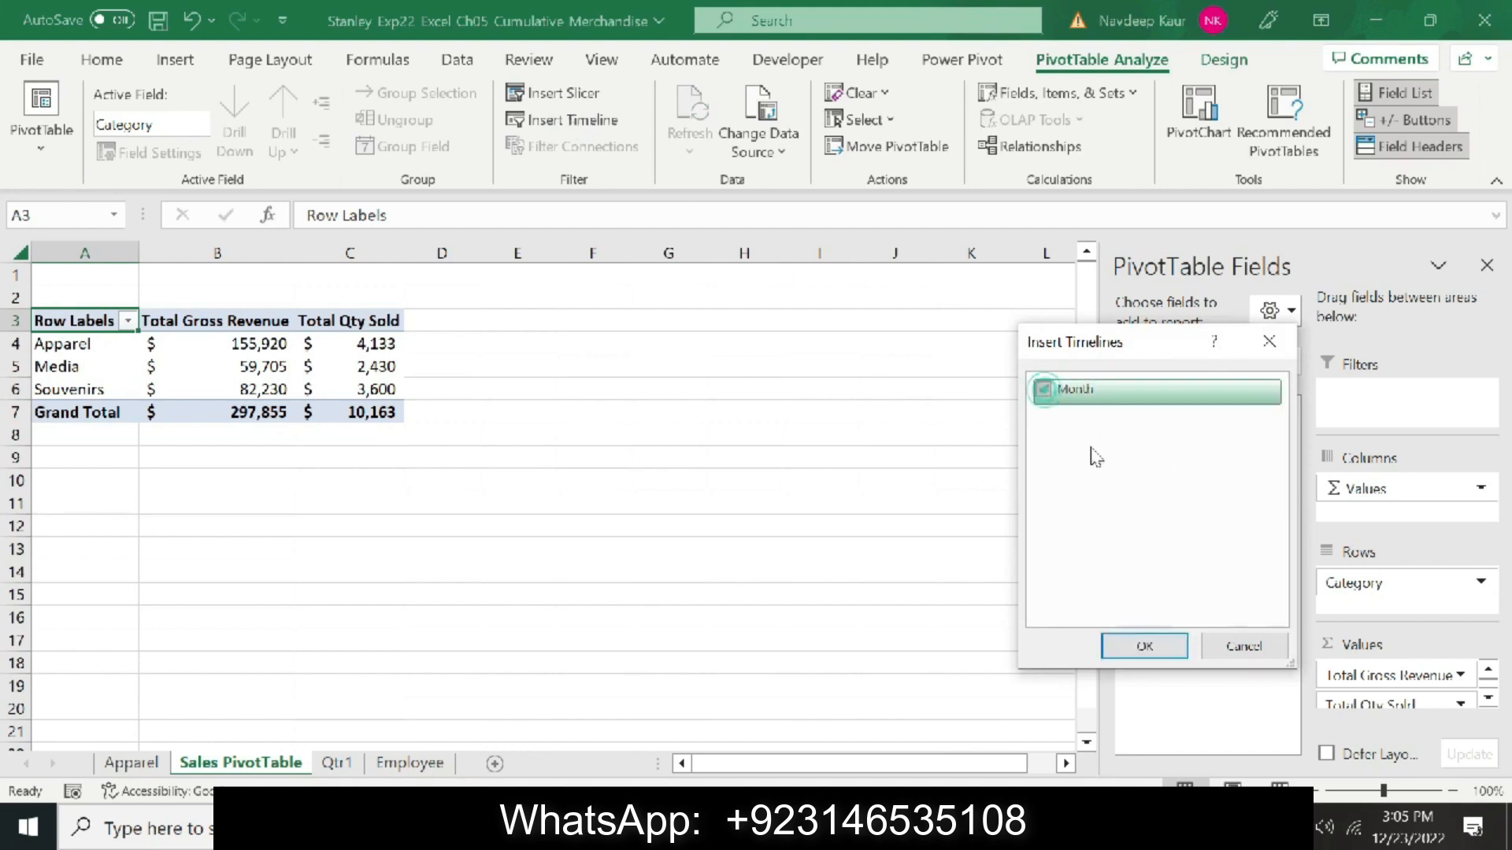
left_click(1142, 647)
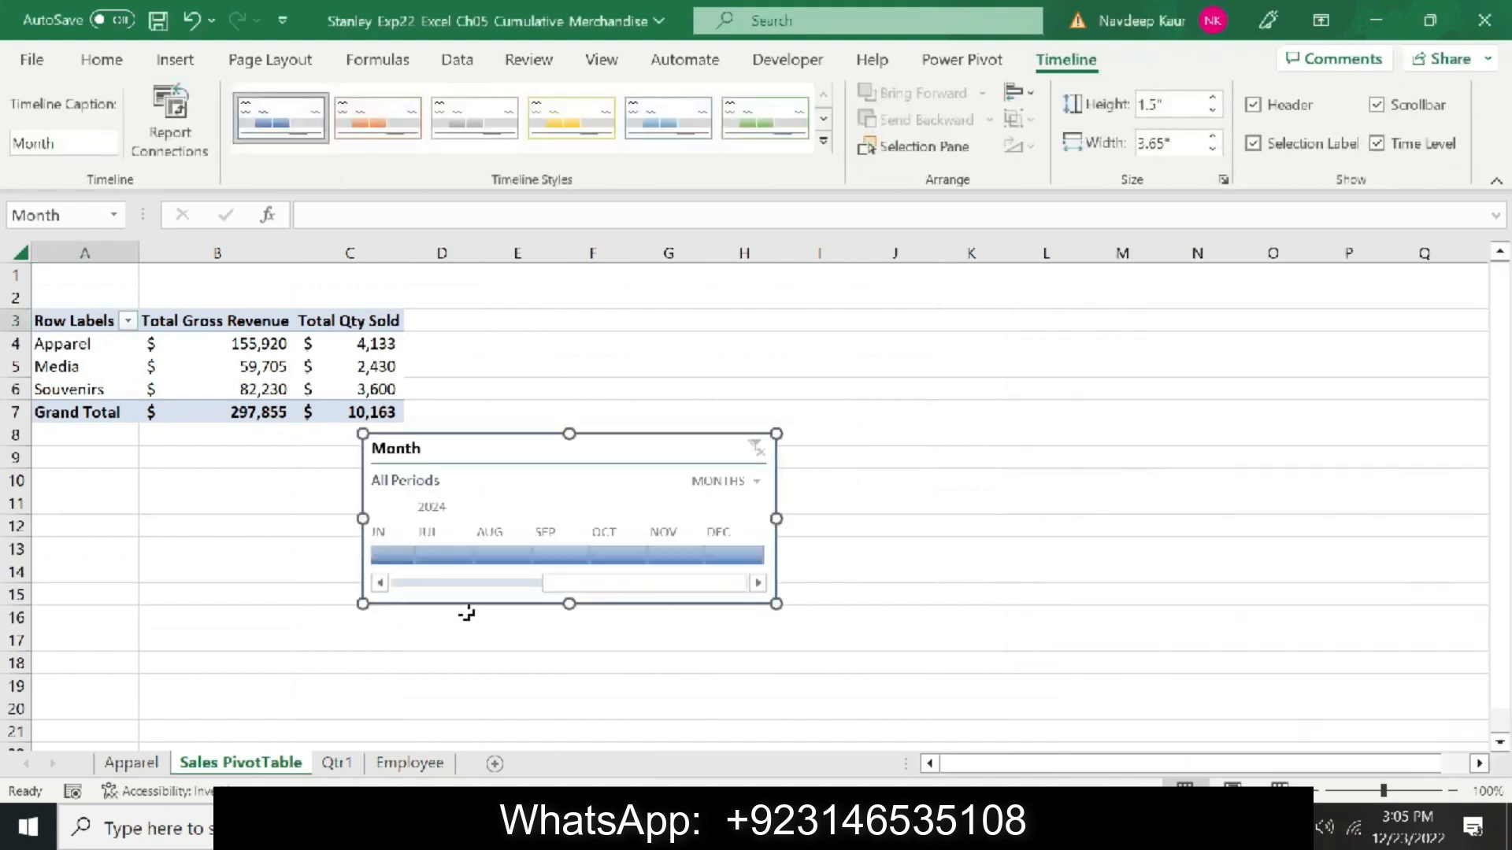
left_click(484, 584)
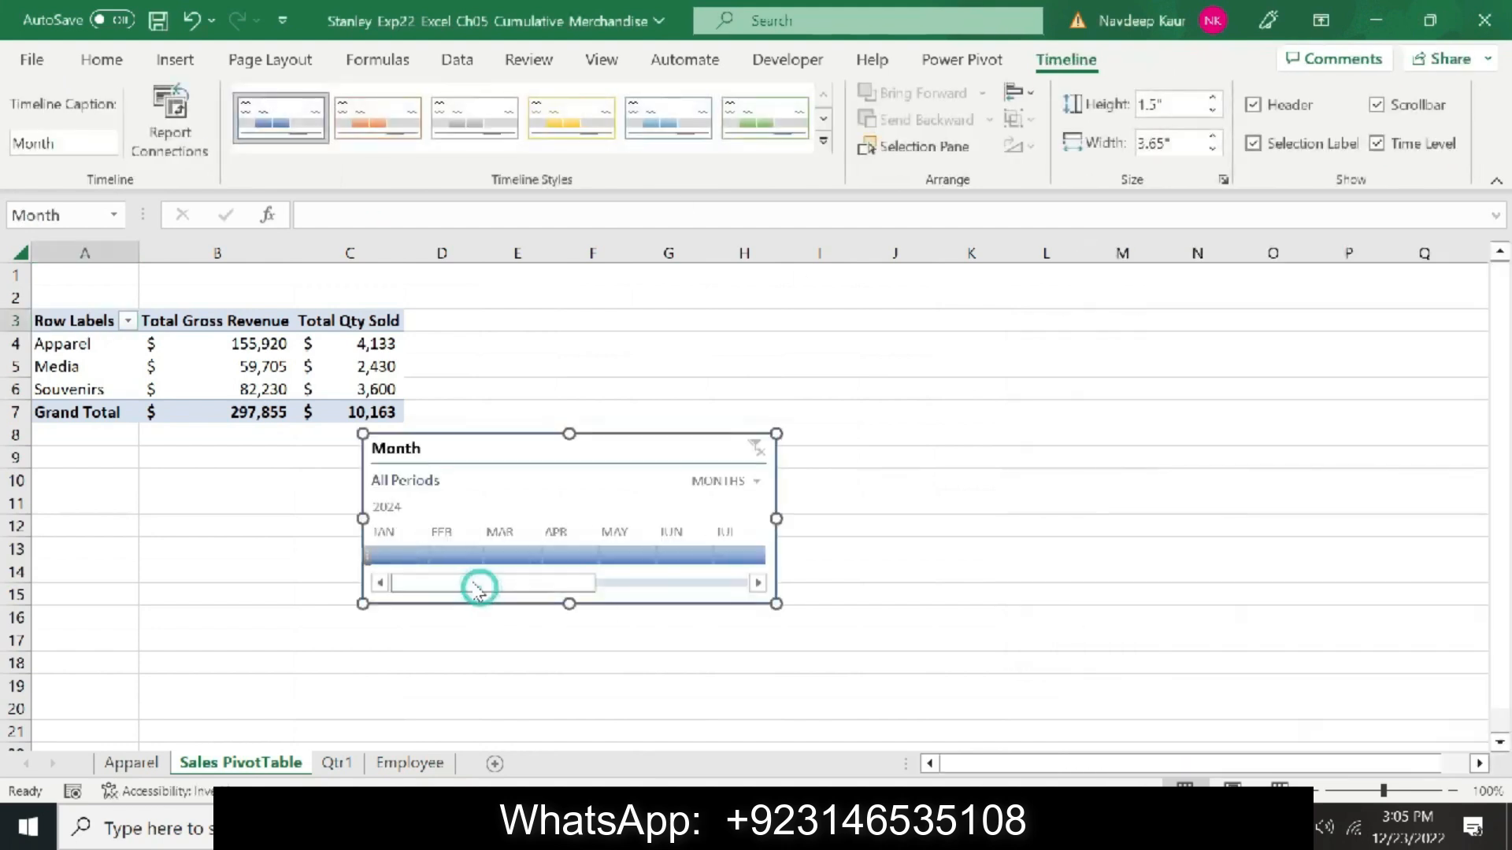
left_click(508, 557)
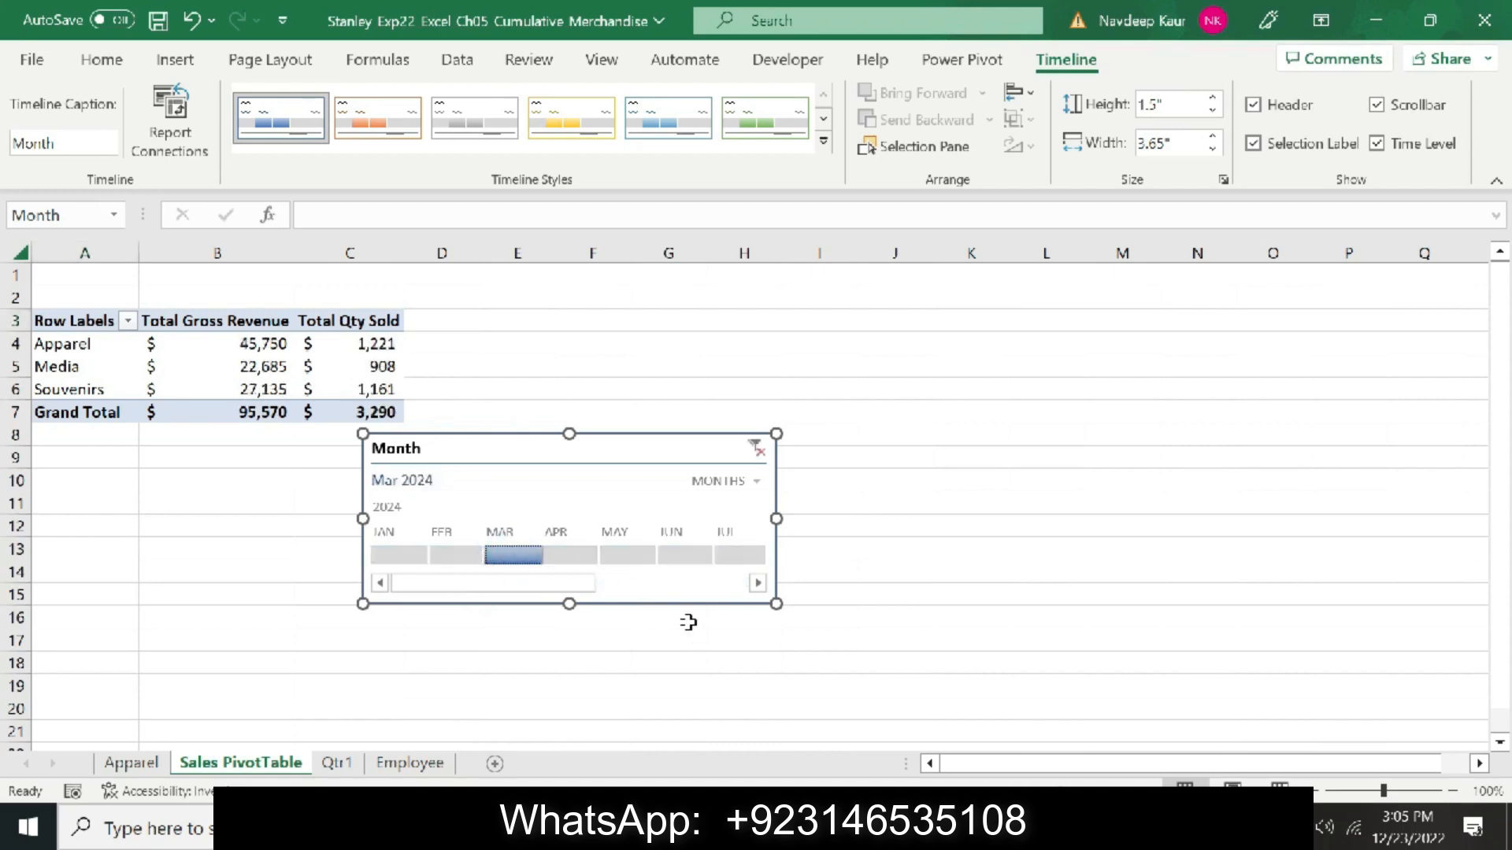
Cut the Month timeline and paste it in cell A9 of the Sales PivotTable sheet
right_click(603, 476)
left_click(622, 310)
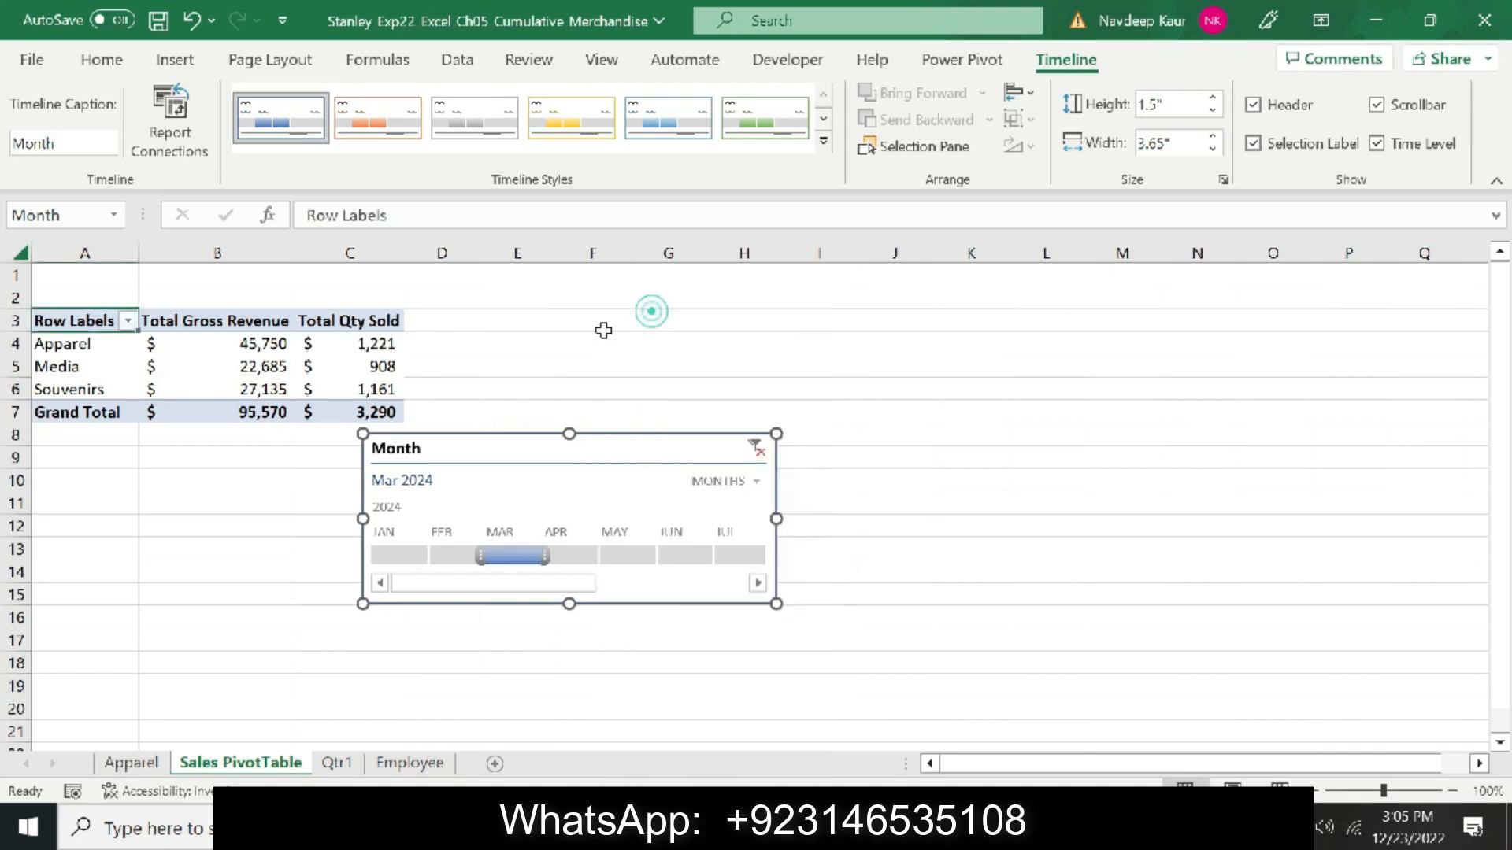
left_click(80, 462)
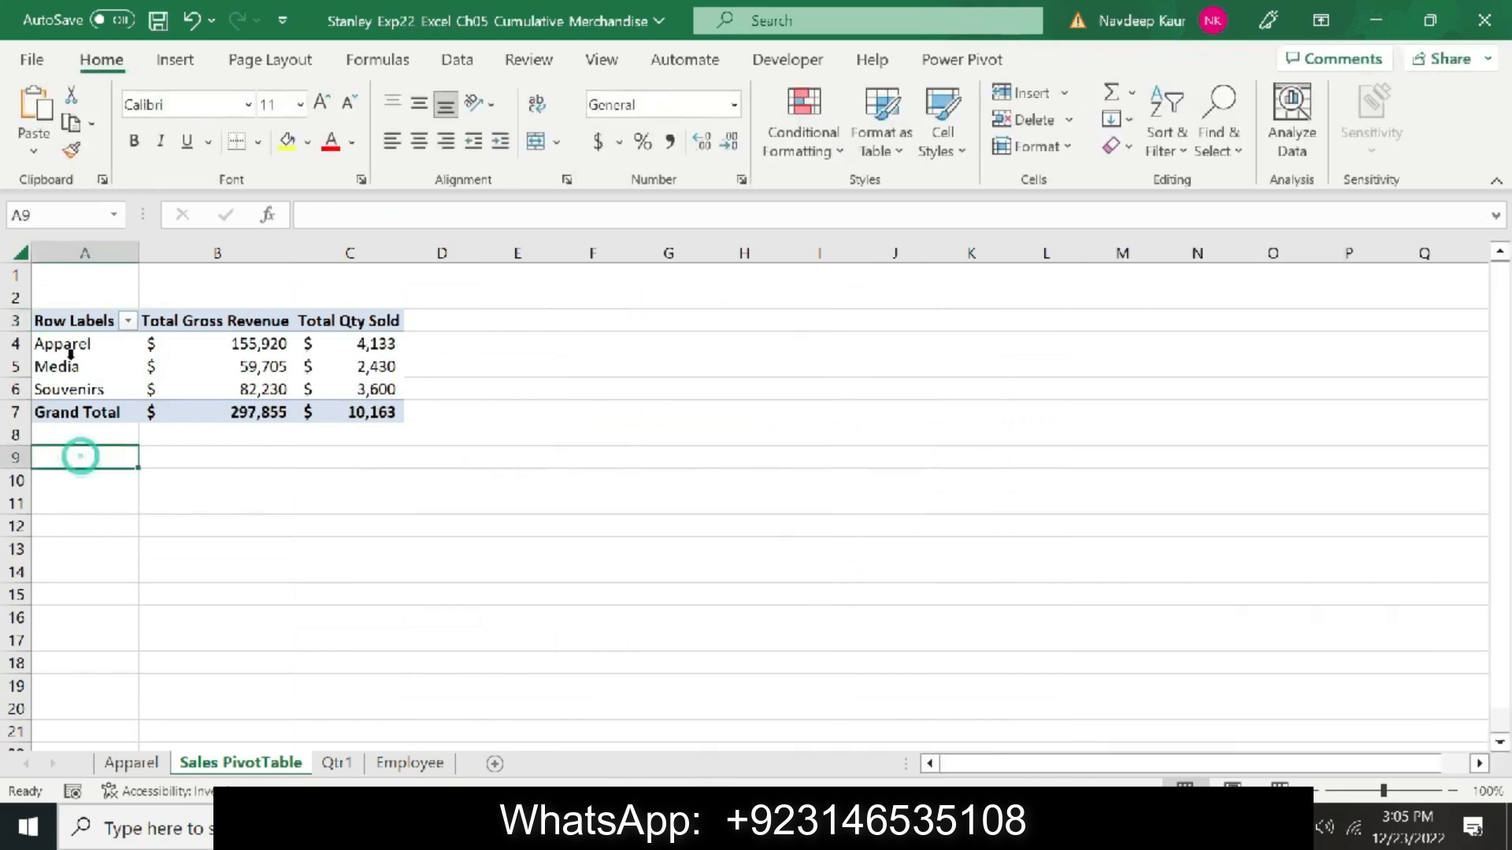
left_click(34, 110)
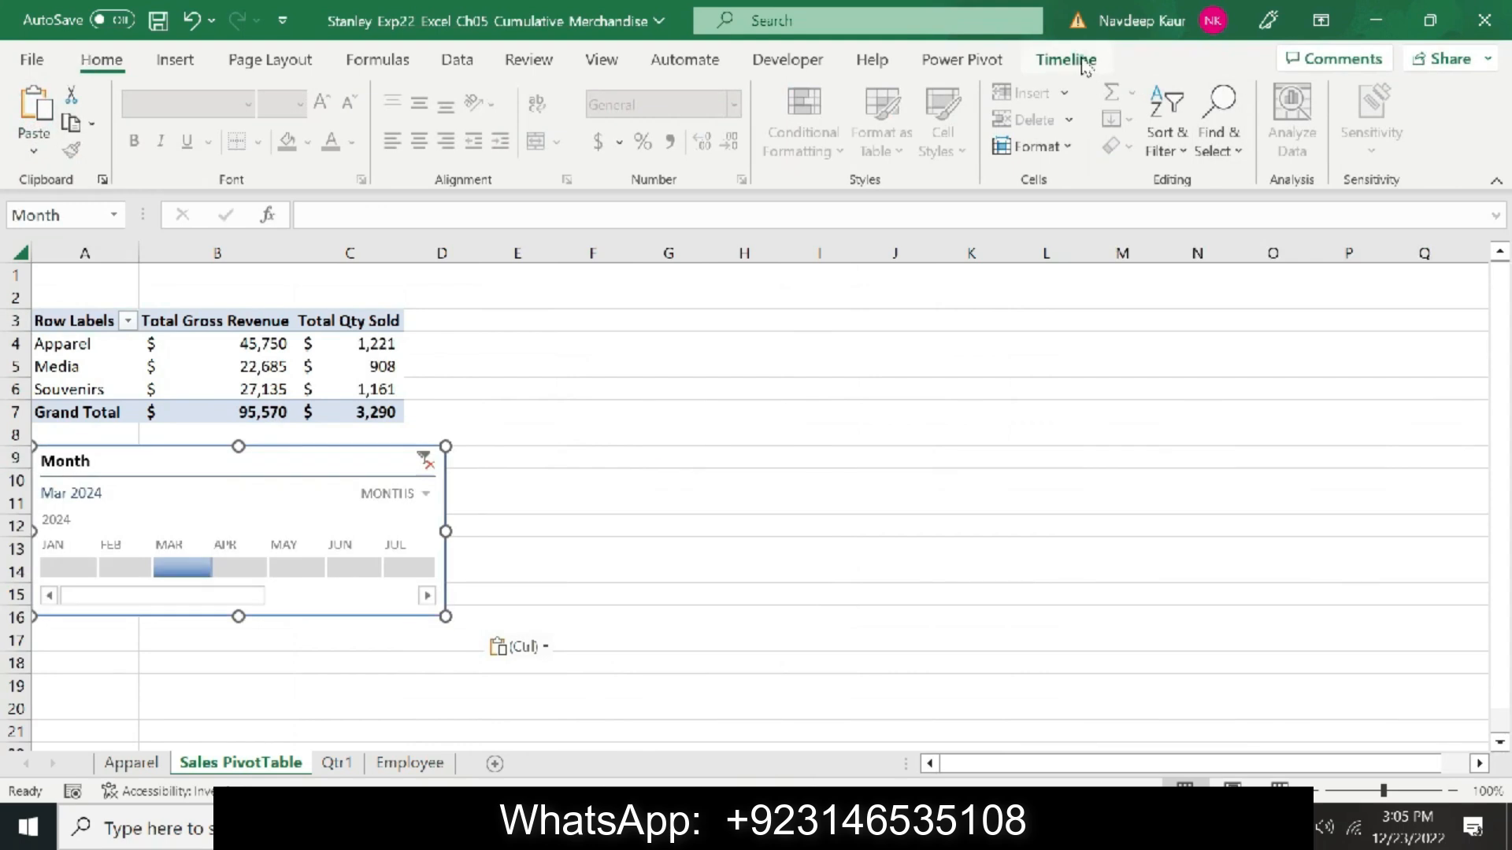
Set the Month timeline's width to 3.3 inches
left_click(1066, 59)
left_click(1182, 142)
type("3.3")
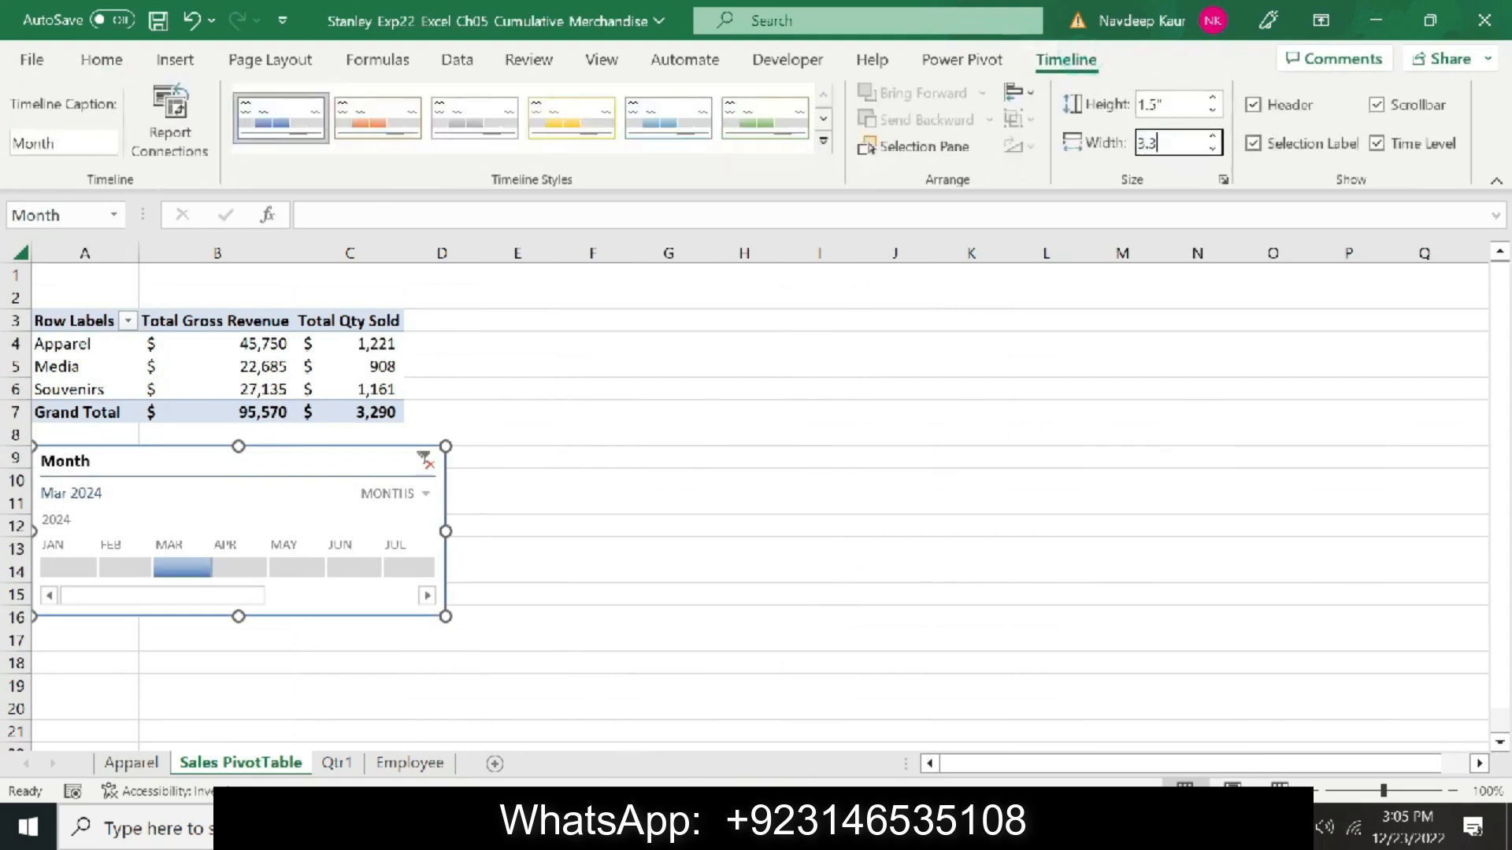
key("Return")
Switch to the Word instructions and remove the yellow highlight from the step 9 timeline instruction
key("alt+Tab")
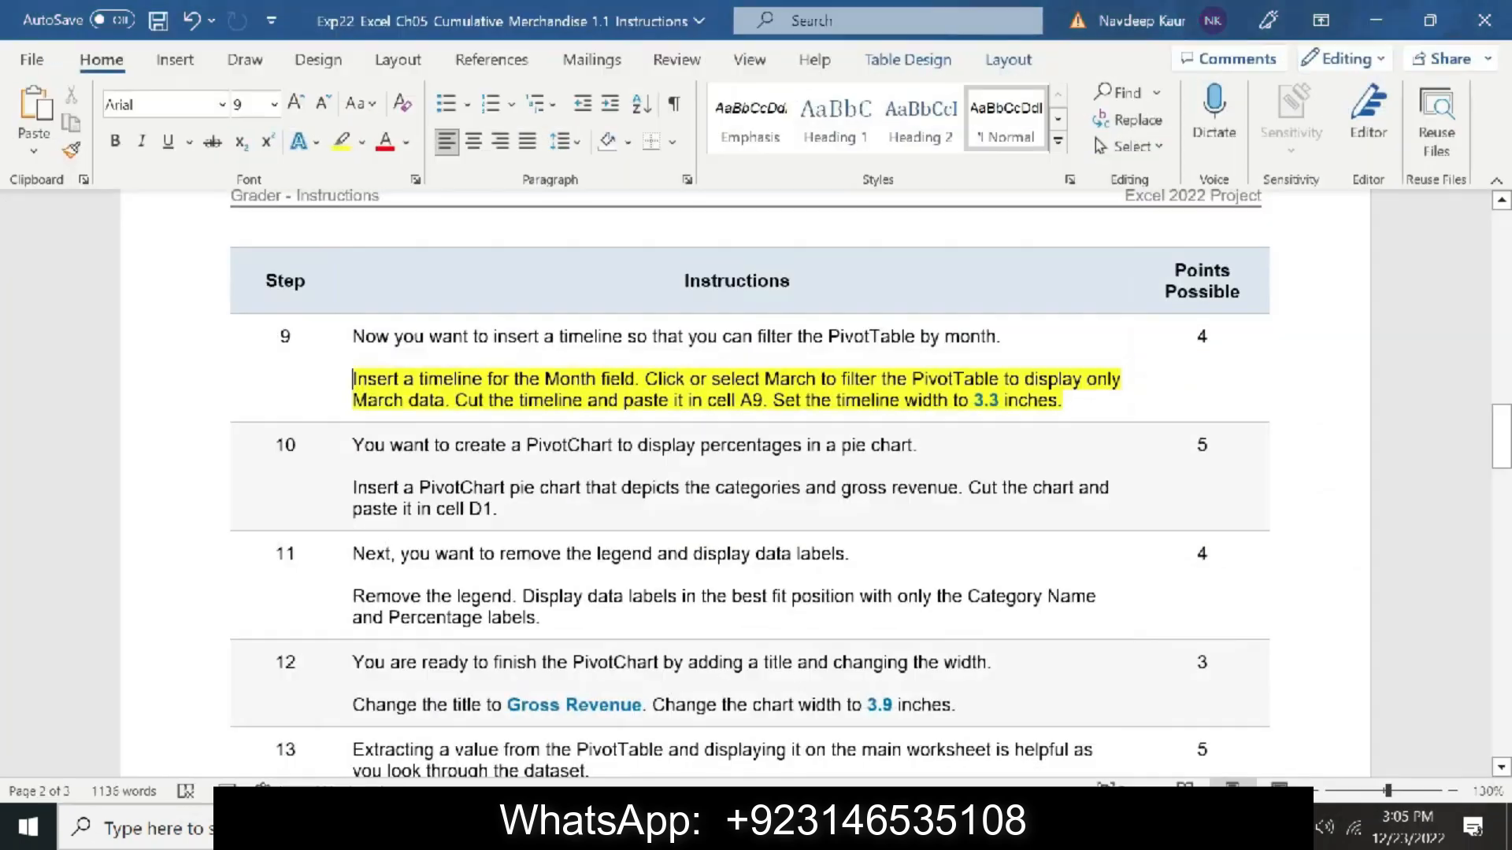
left_click_drag(1065, 402, 352, 378)
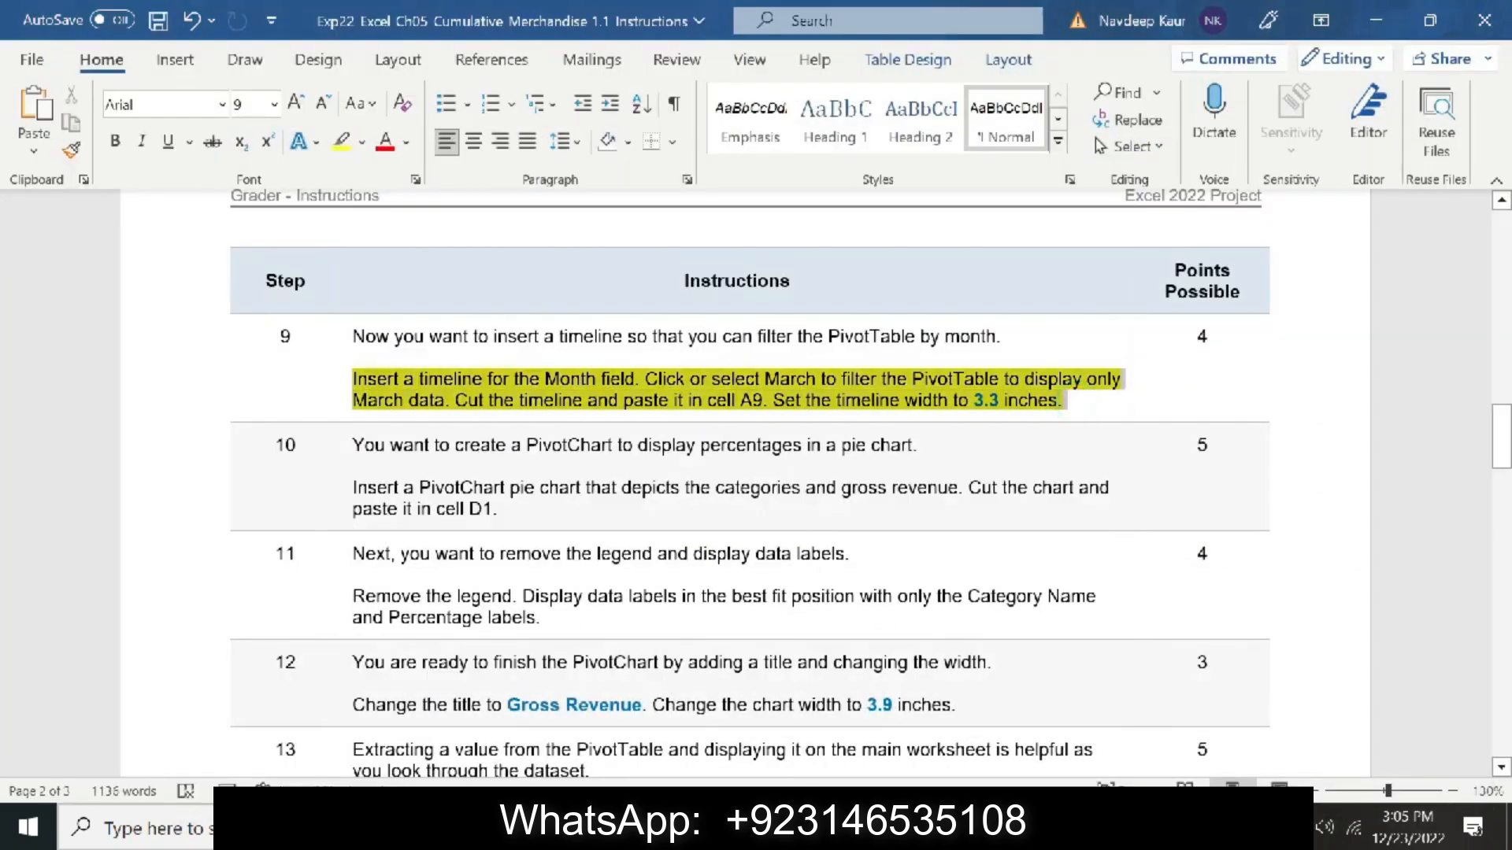
left_click(345, 145)
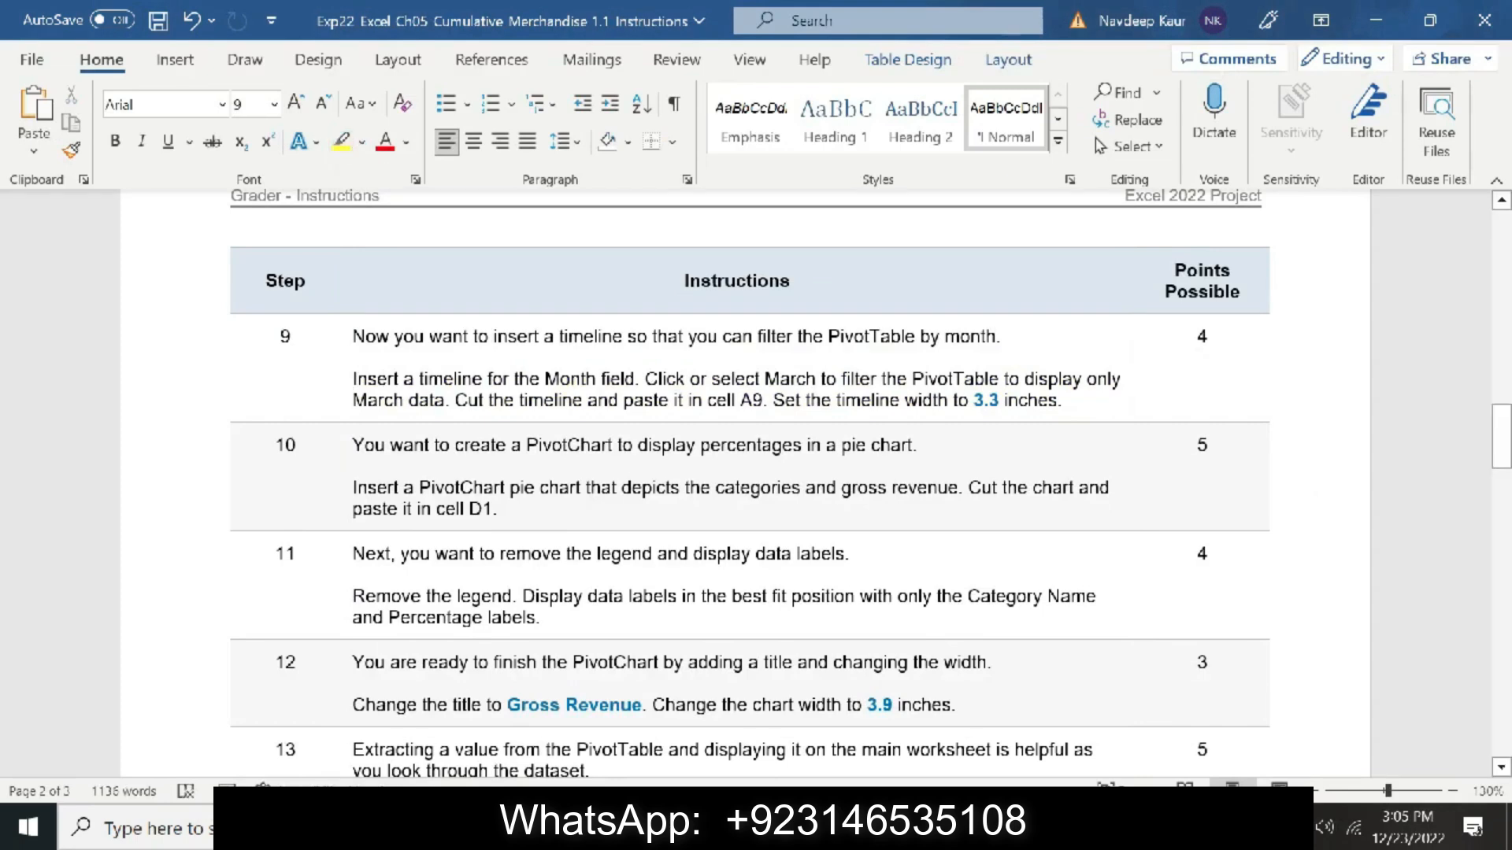
Highlight the step 10 instruction about inserting the PivotChart pie chart in yellow
scroll(750, 482, "down", 2)
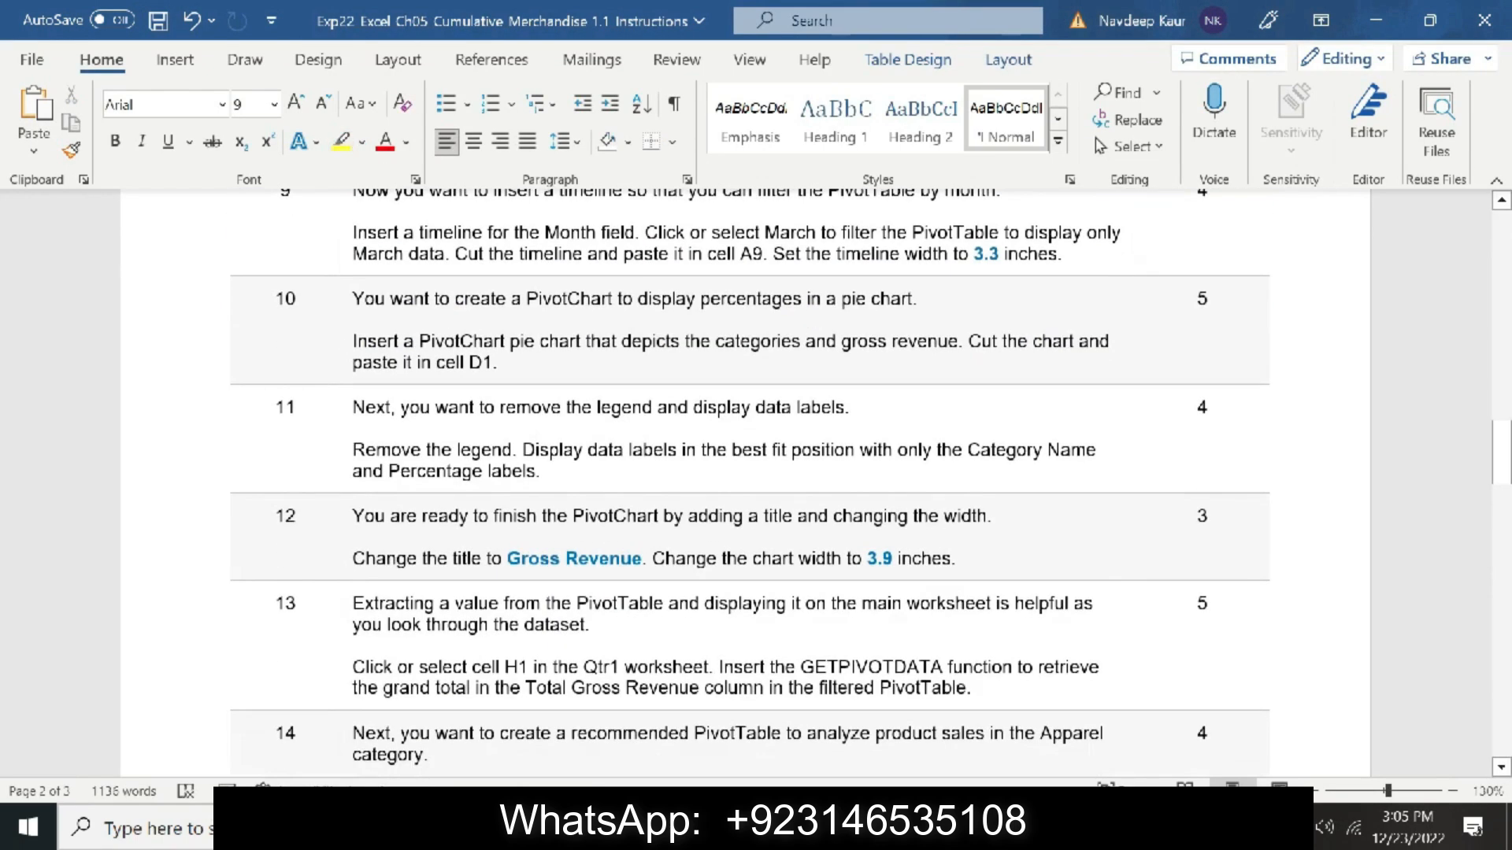
triple_click(368, 345)
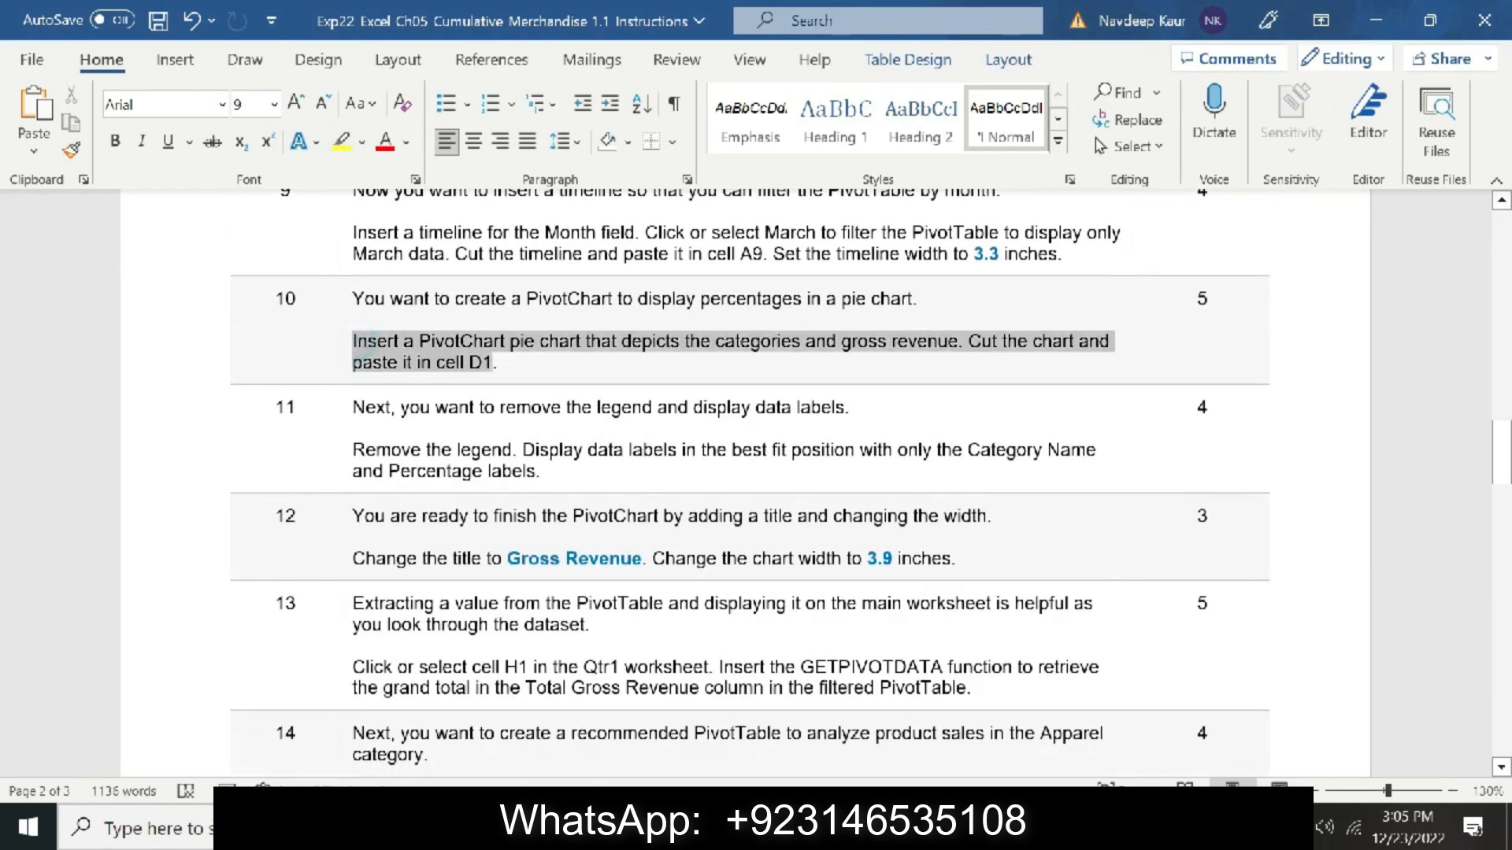
left_click(341, 142)
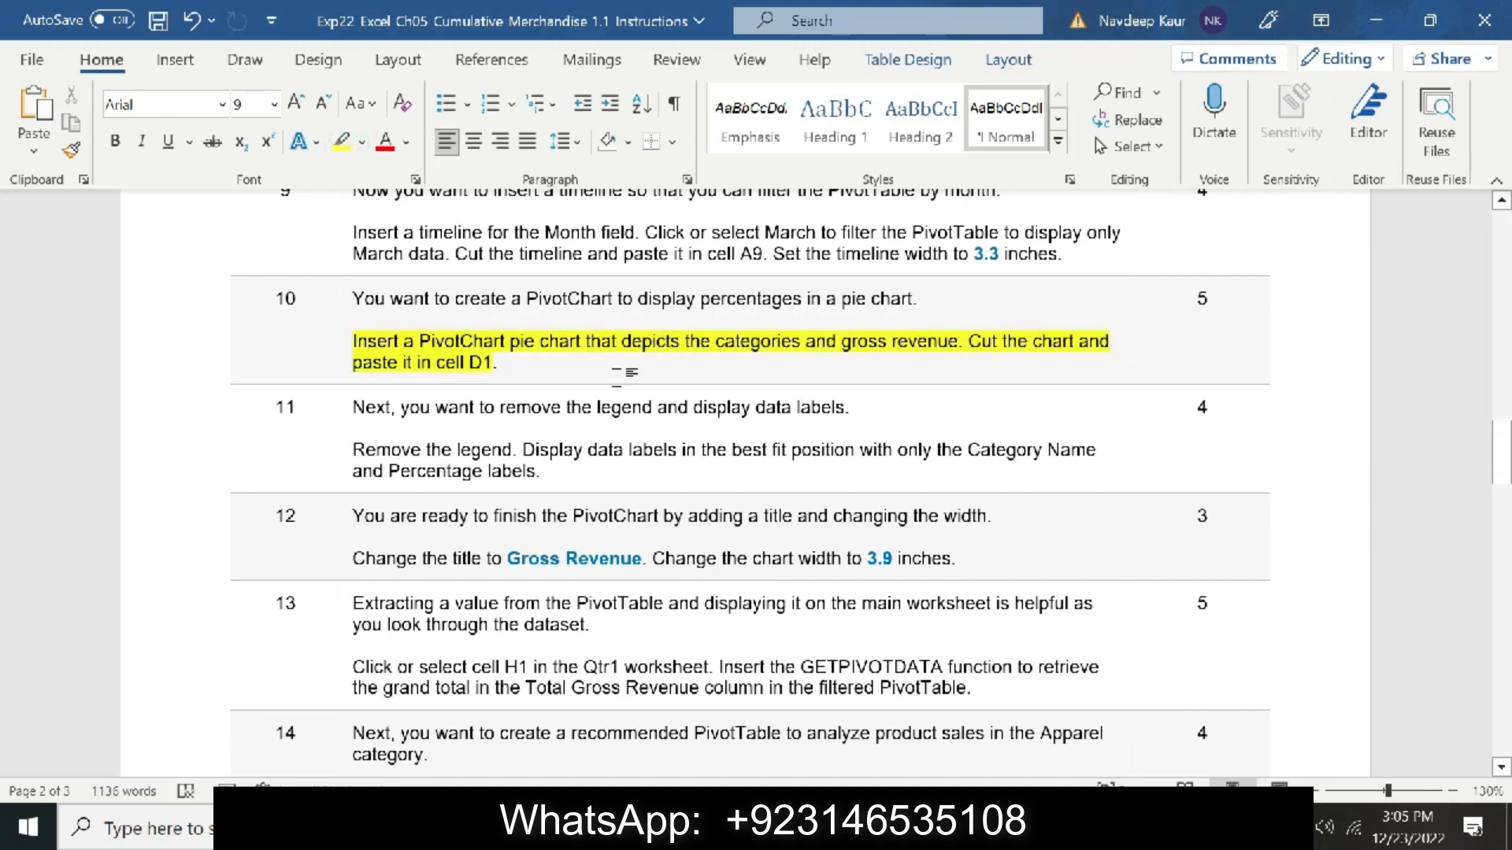
Return to the Excel workbook and insert a 2-D pie PivotChart based on the PivotTable on the Sales PivotTable sheet
key("alt+Tab")
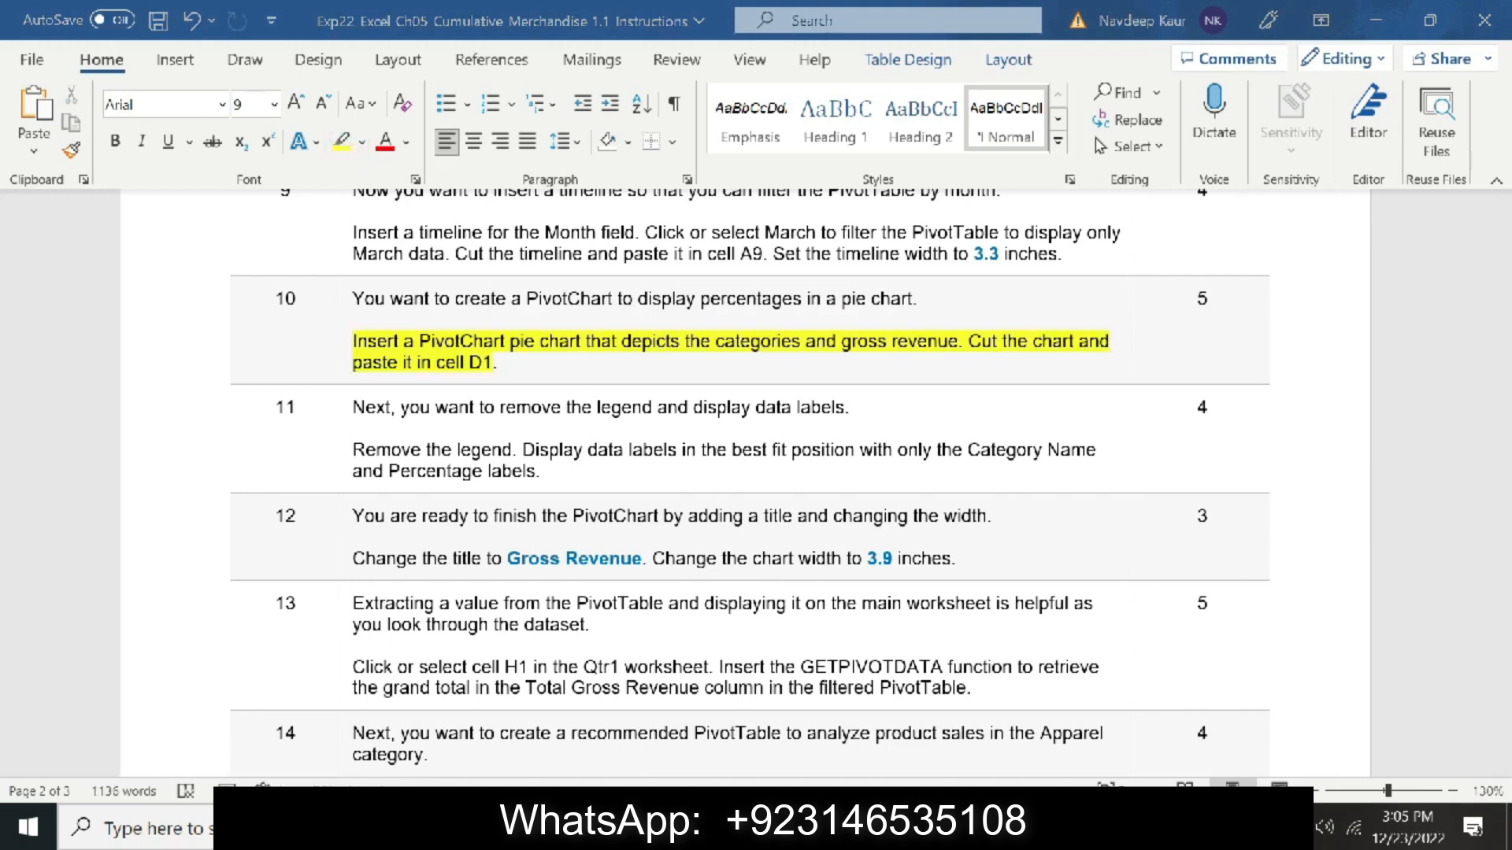
left_click(90, 344)
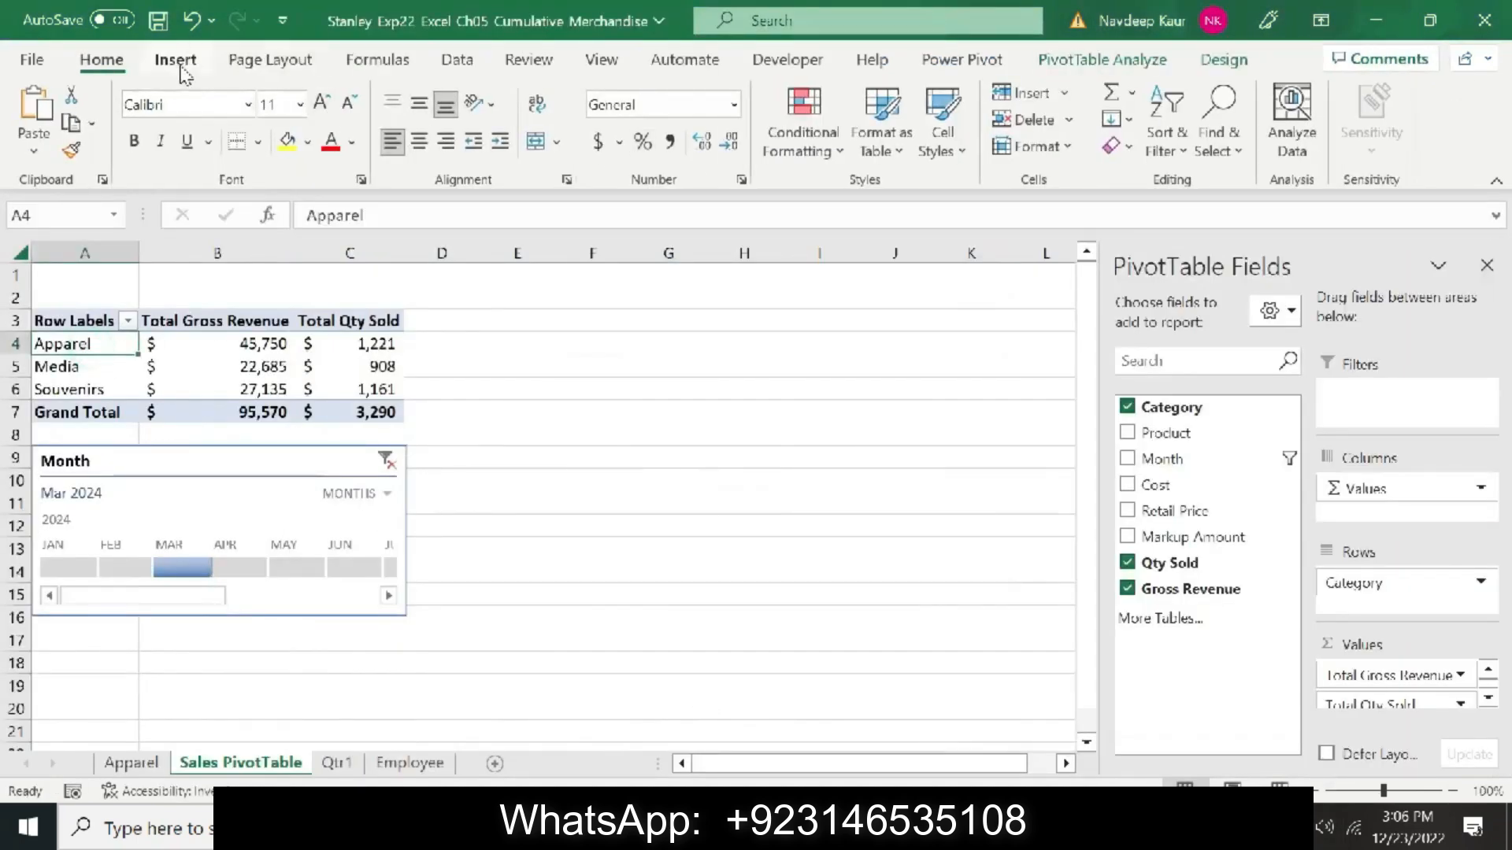
left_click(174, 59)
left_click(626, 146)
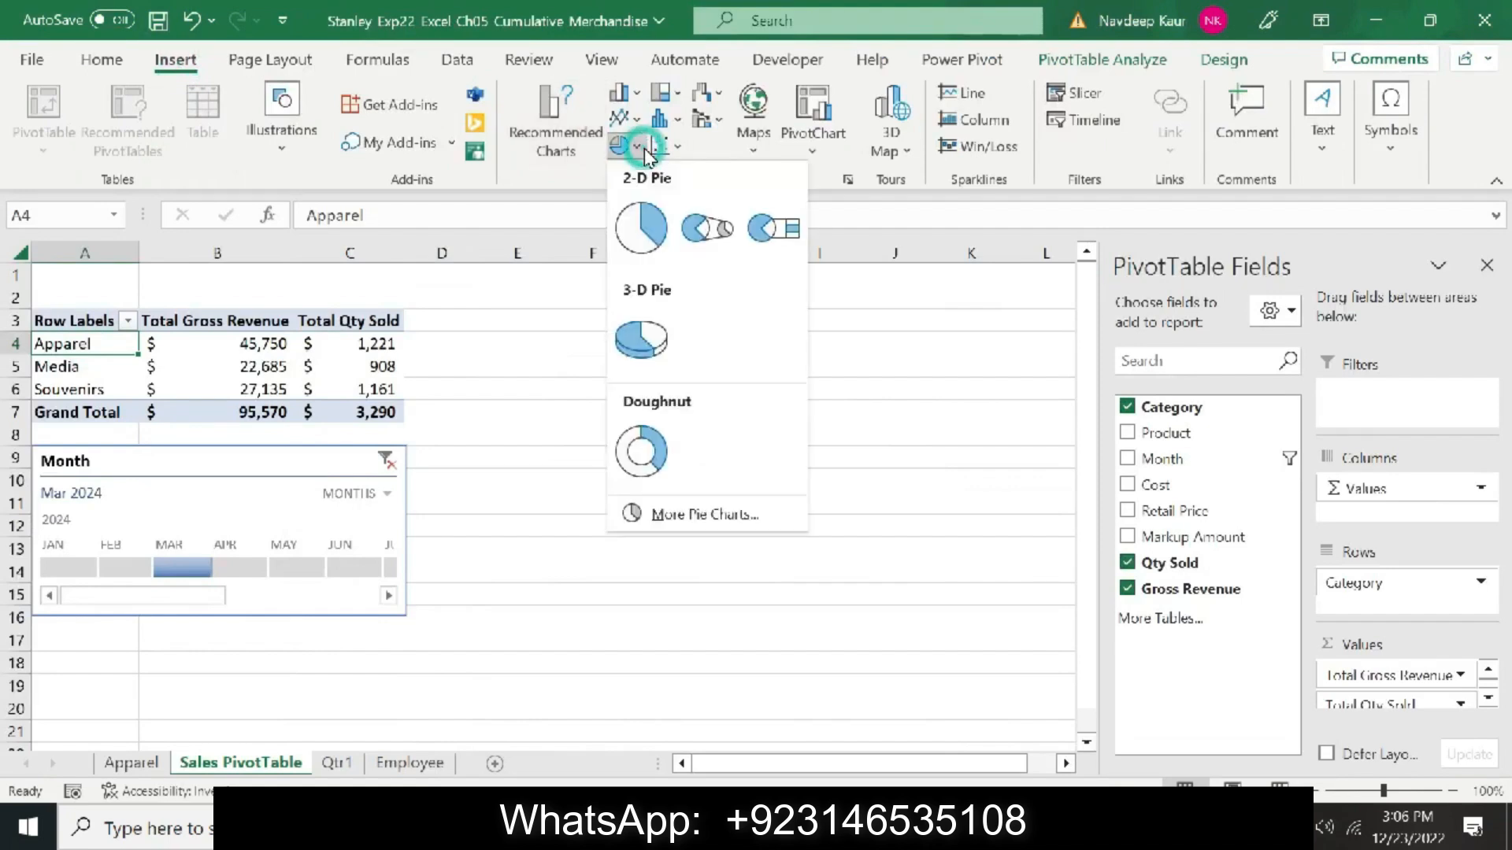
left_click(643, 228)
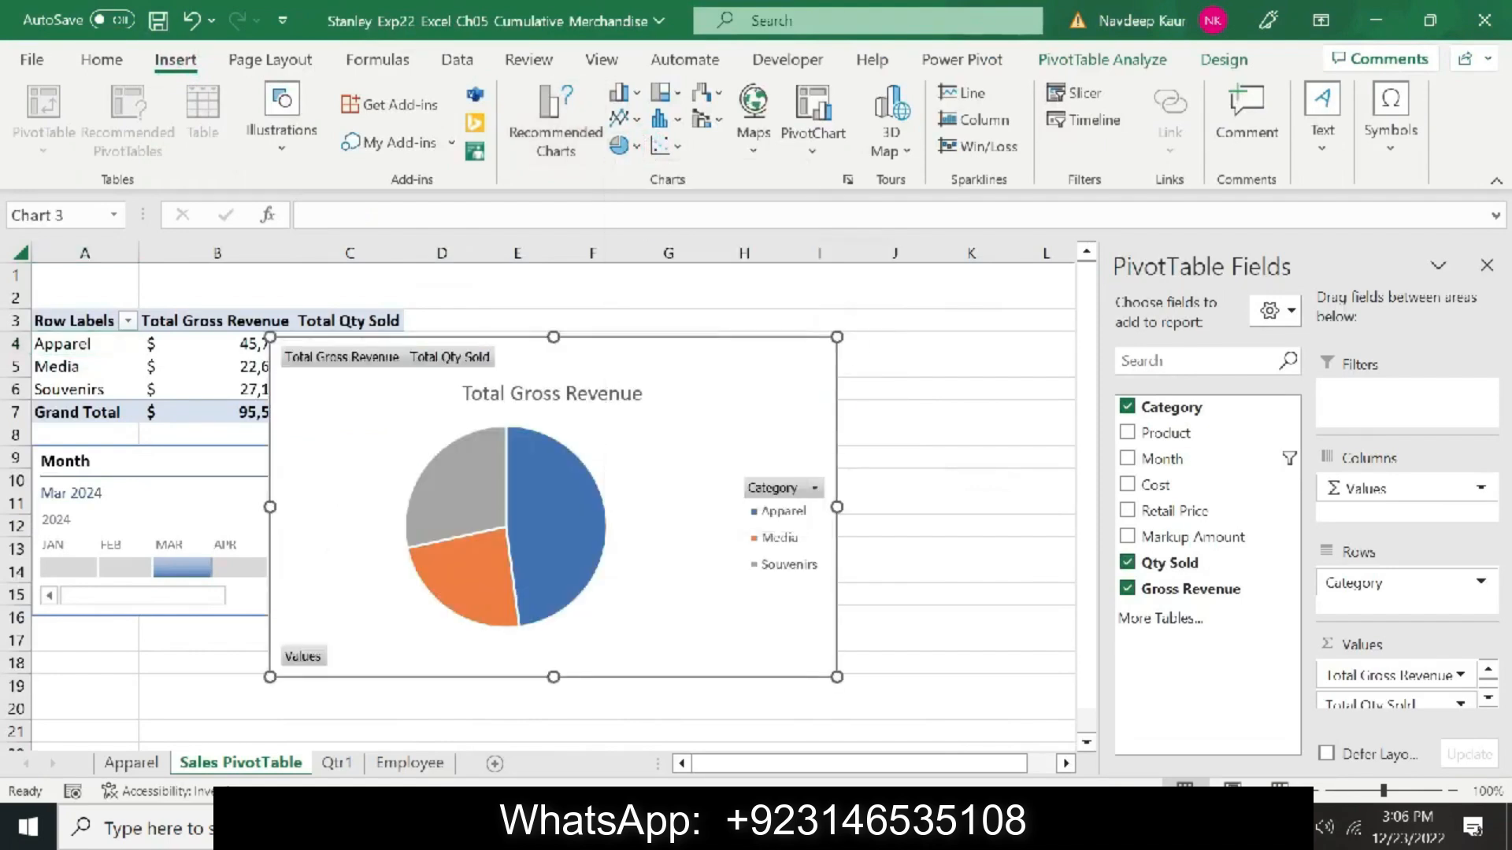
Cut the pie PivotChart and paste it in cell D1
right_click(661, 358)
left_click(713, 175)
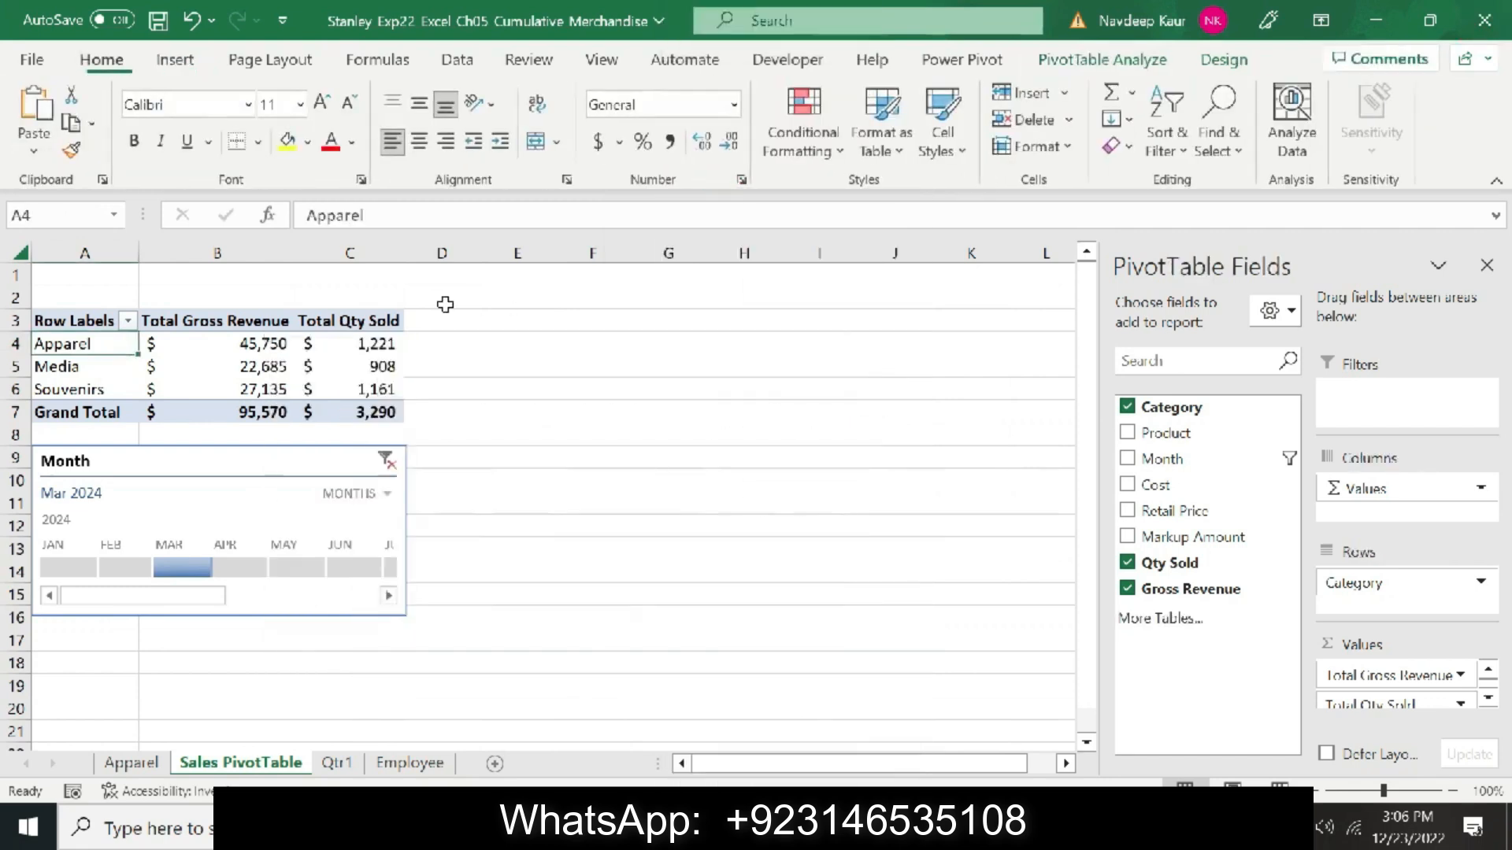
left_click(450, 280)
left_click(46, 133)
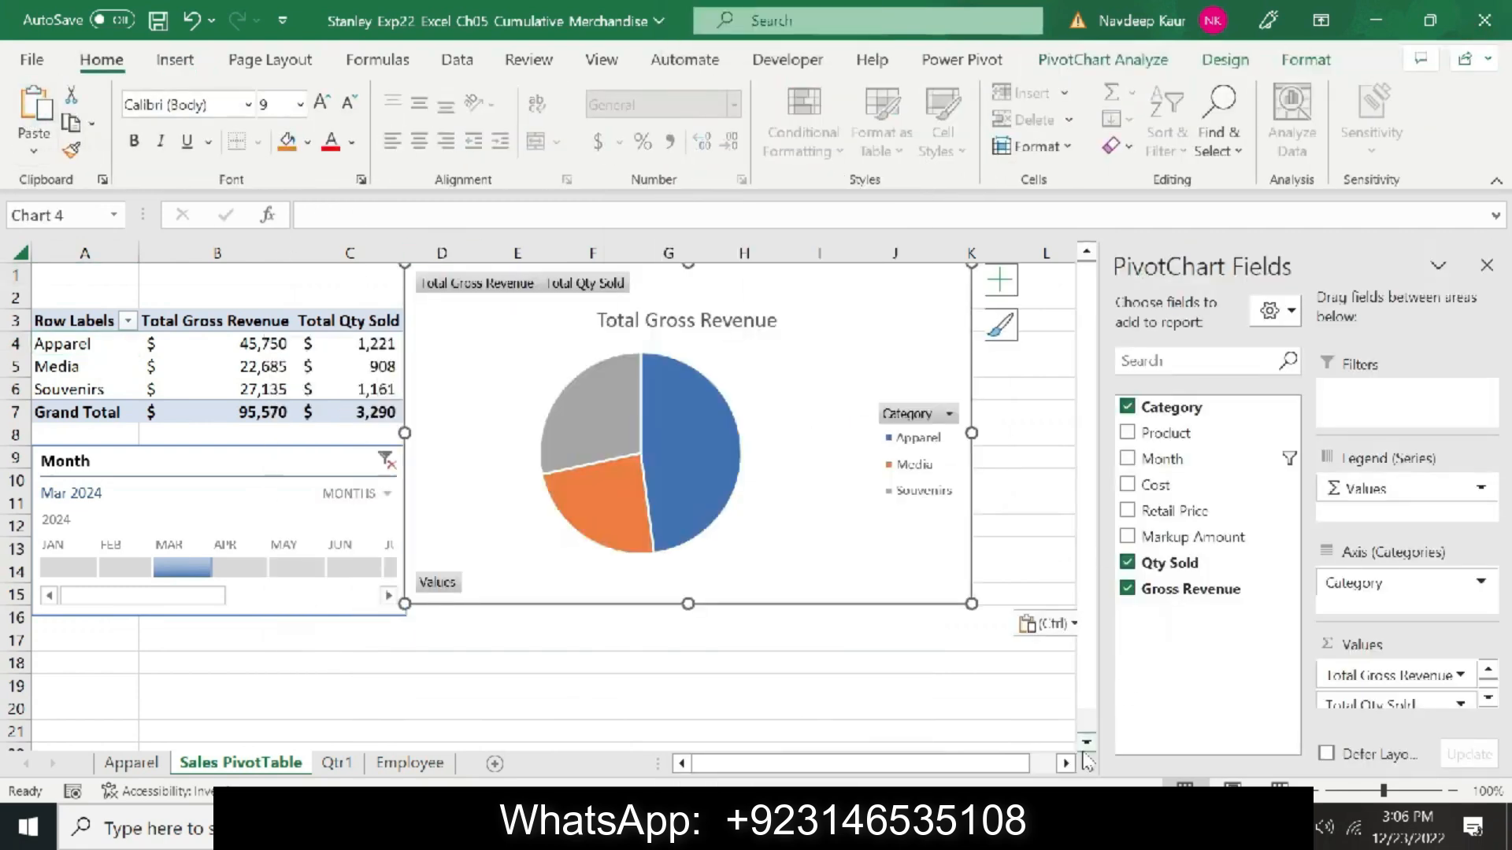
Switch to the Word instructions, undo the step 10 highlight and highlight the step 11 legend and data label instruction in yellow
key("alt+Tab")
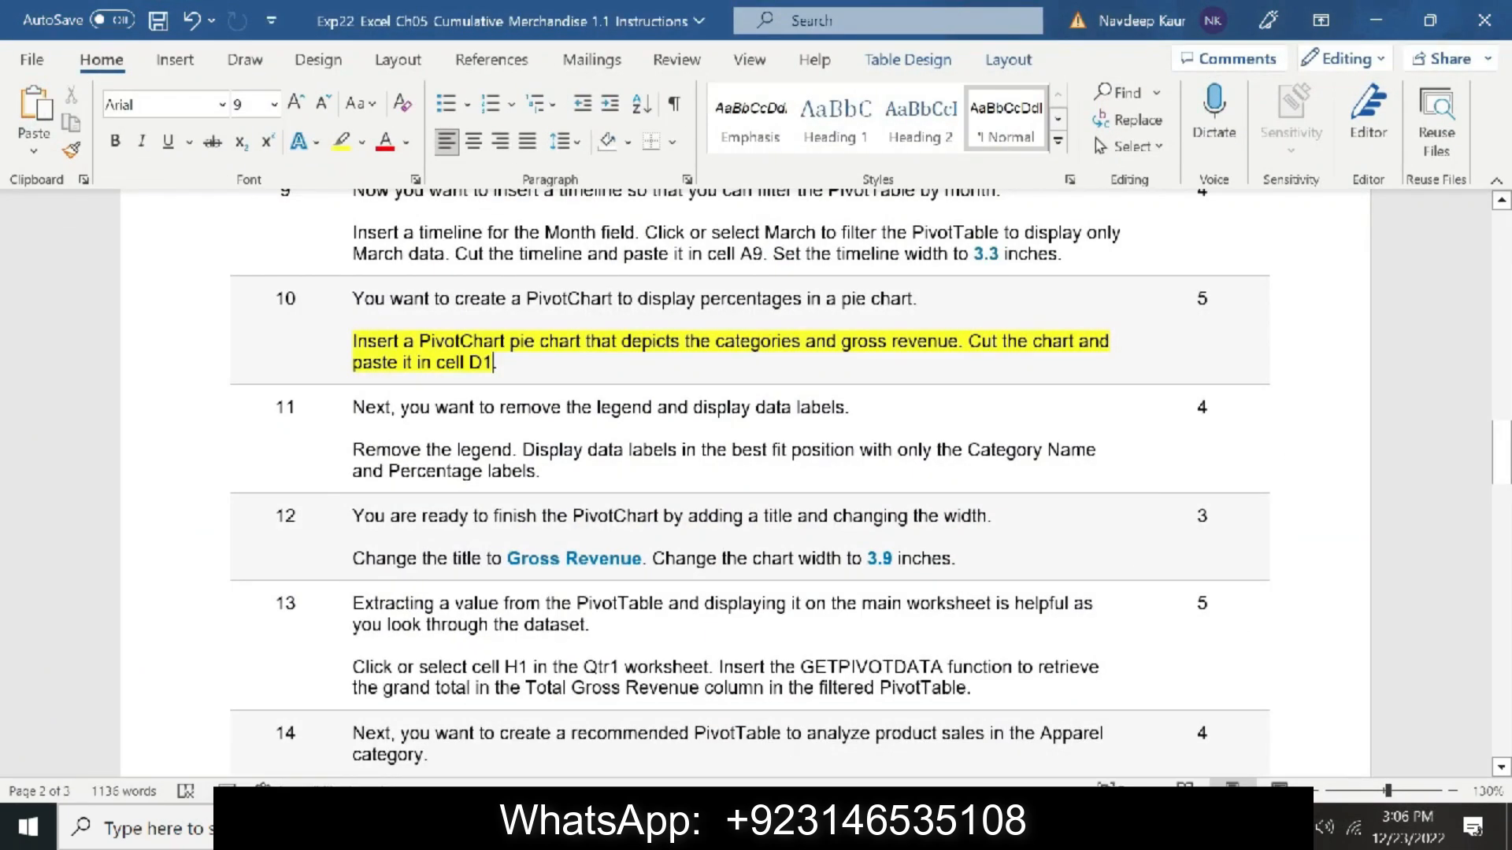
key("ctrl+z")
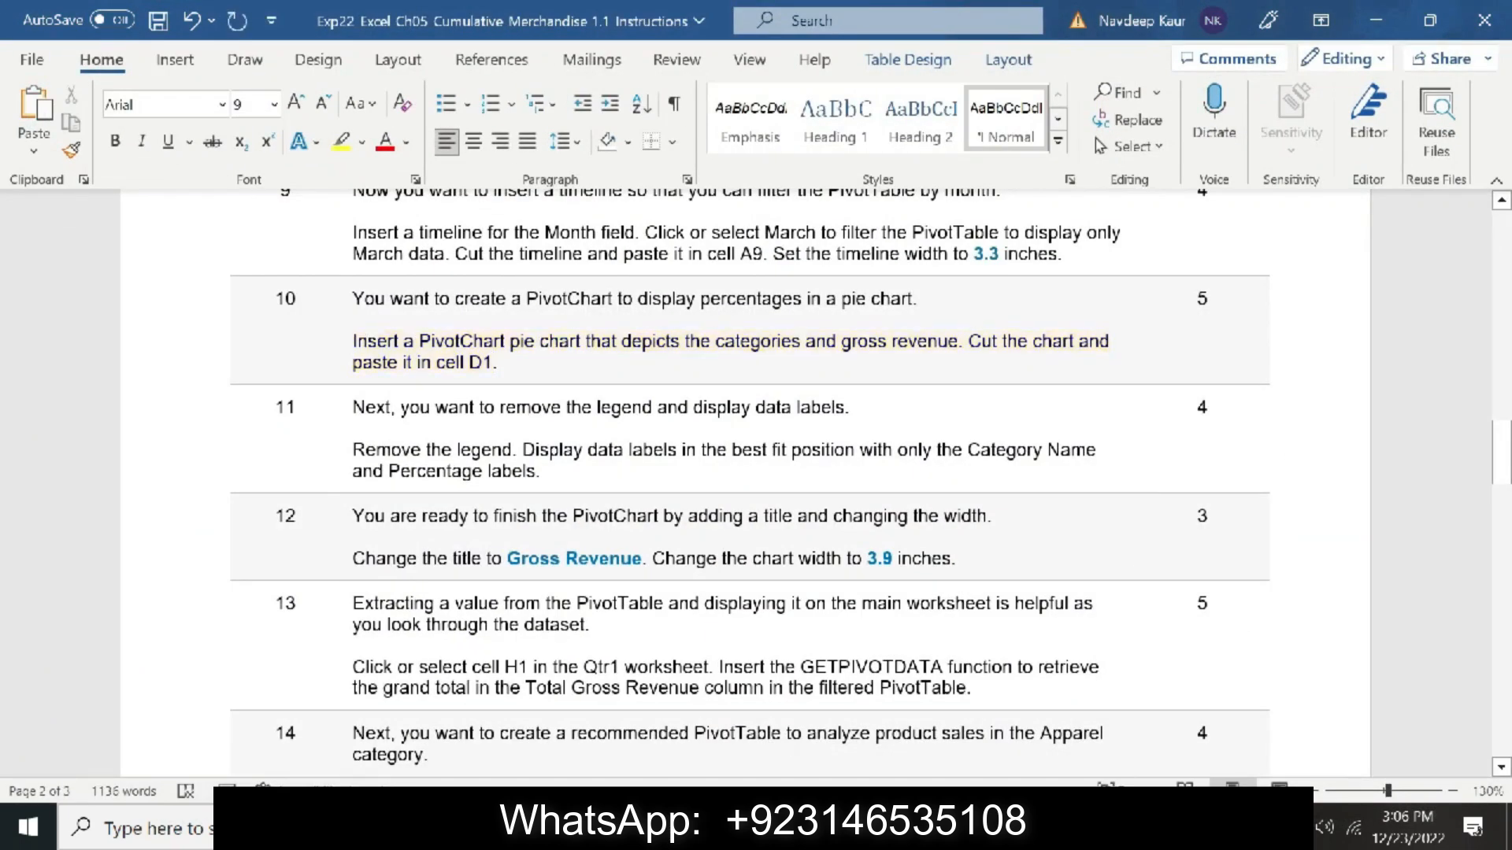
scroll(465, 432, "down", 1)
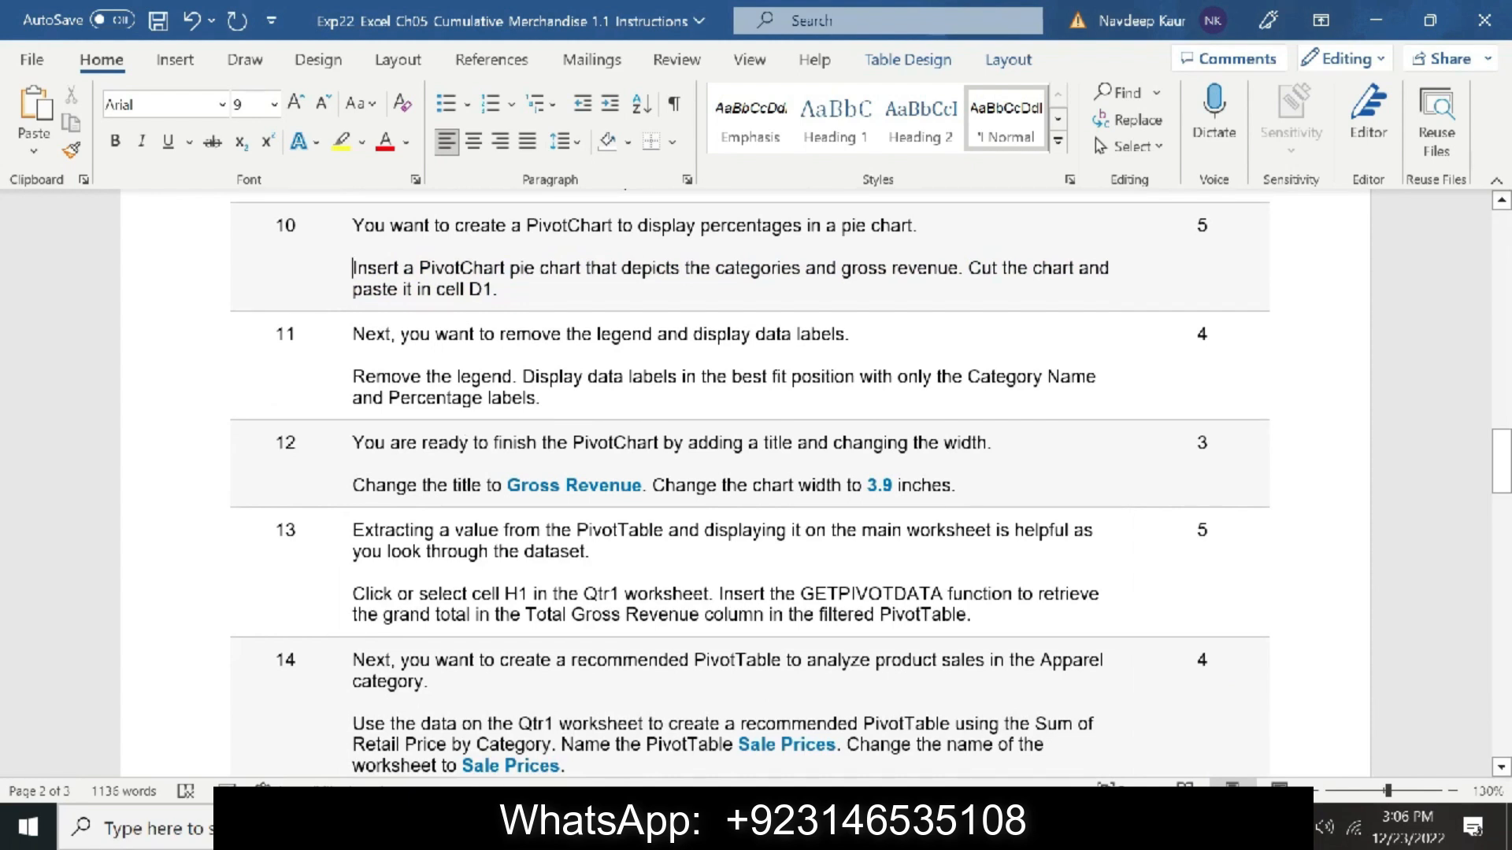
triple_click(550, 399)
left_click(338, 155)
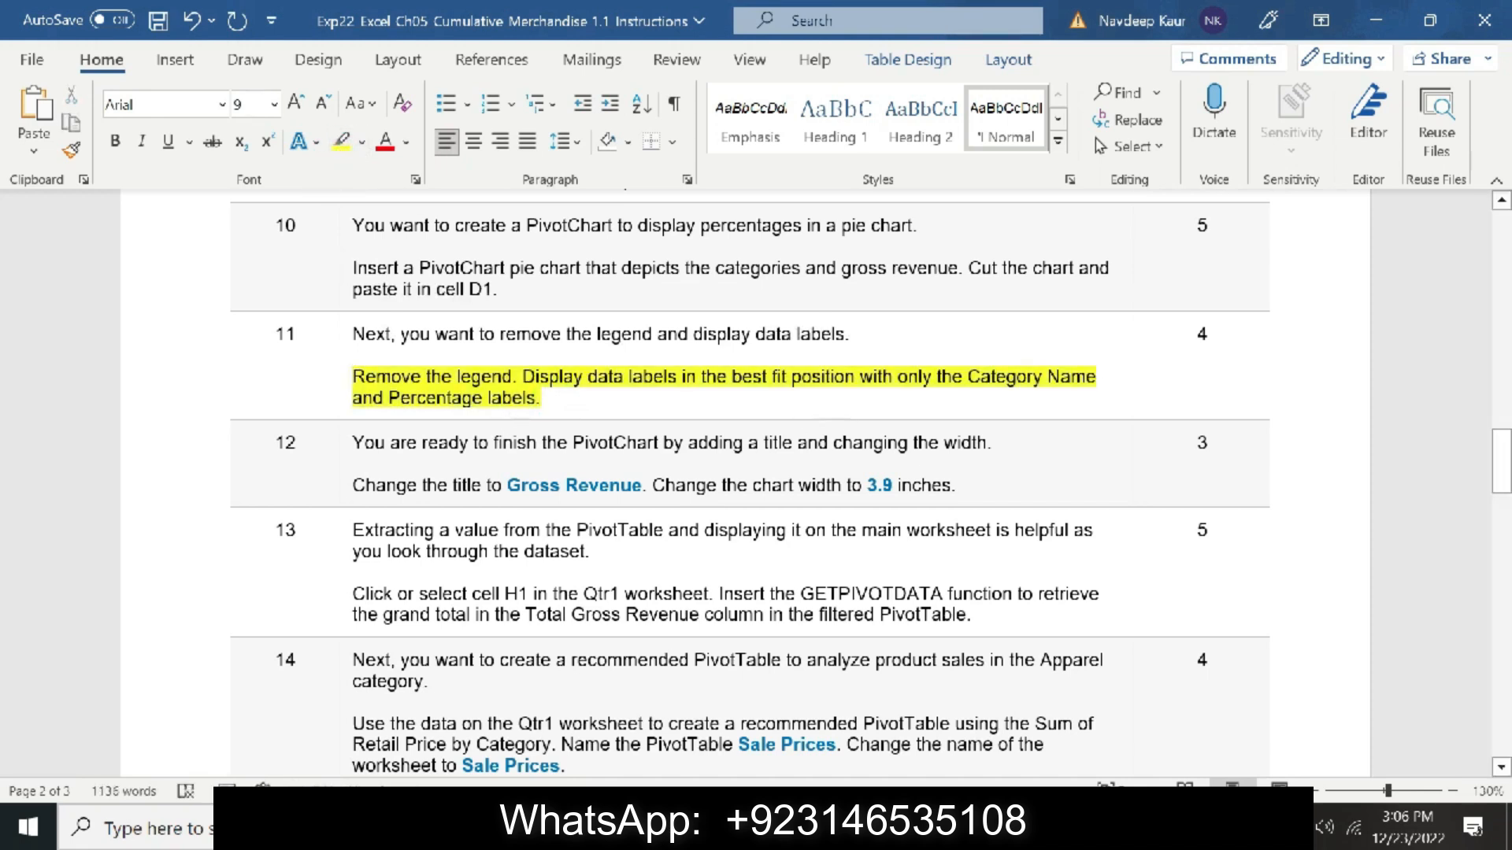
Return to the Excel workbook, remove the pie chart's legend and add data labels in the Best Fit position
left_click(906, 826)
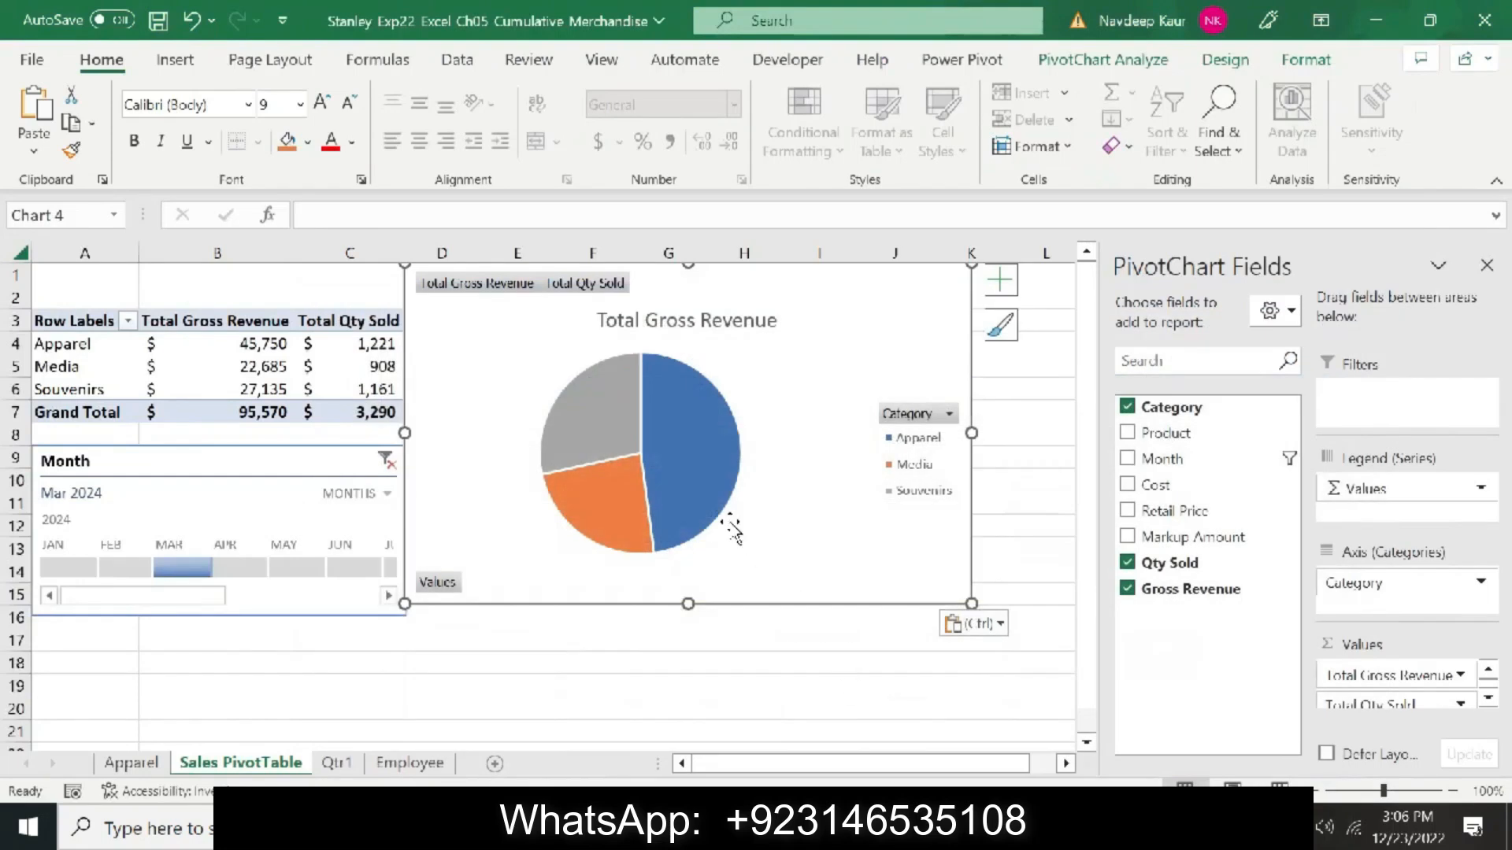
left_click(1001, 280)
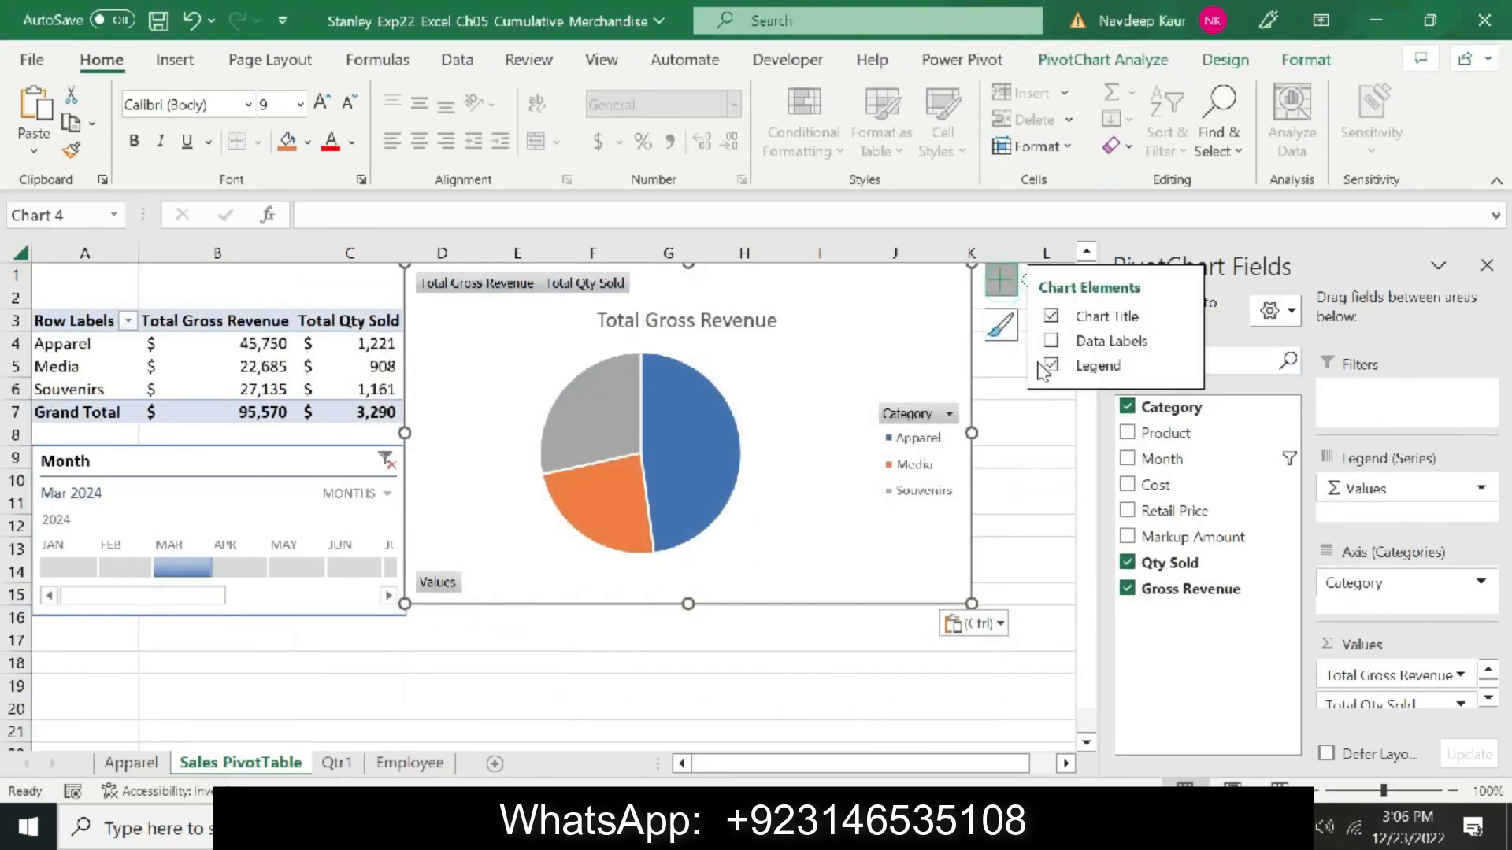
left_click(1049, 366)
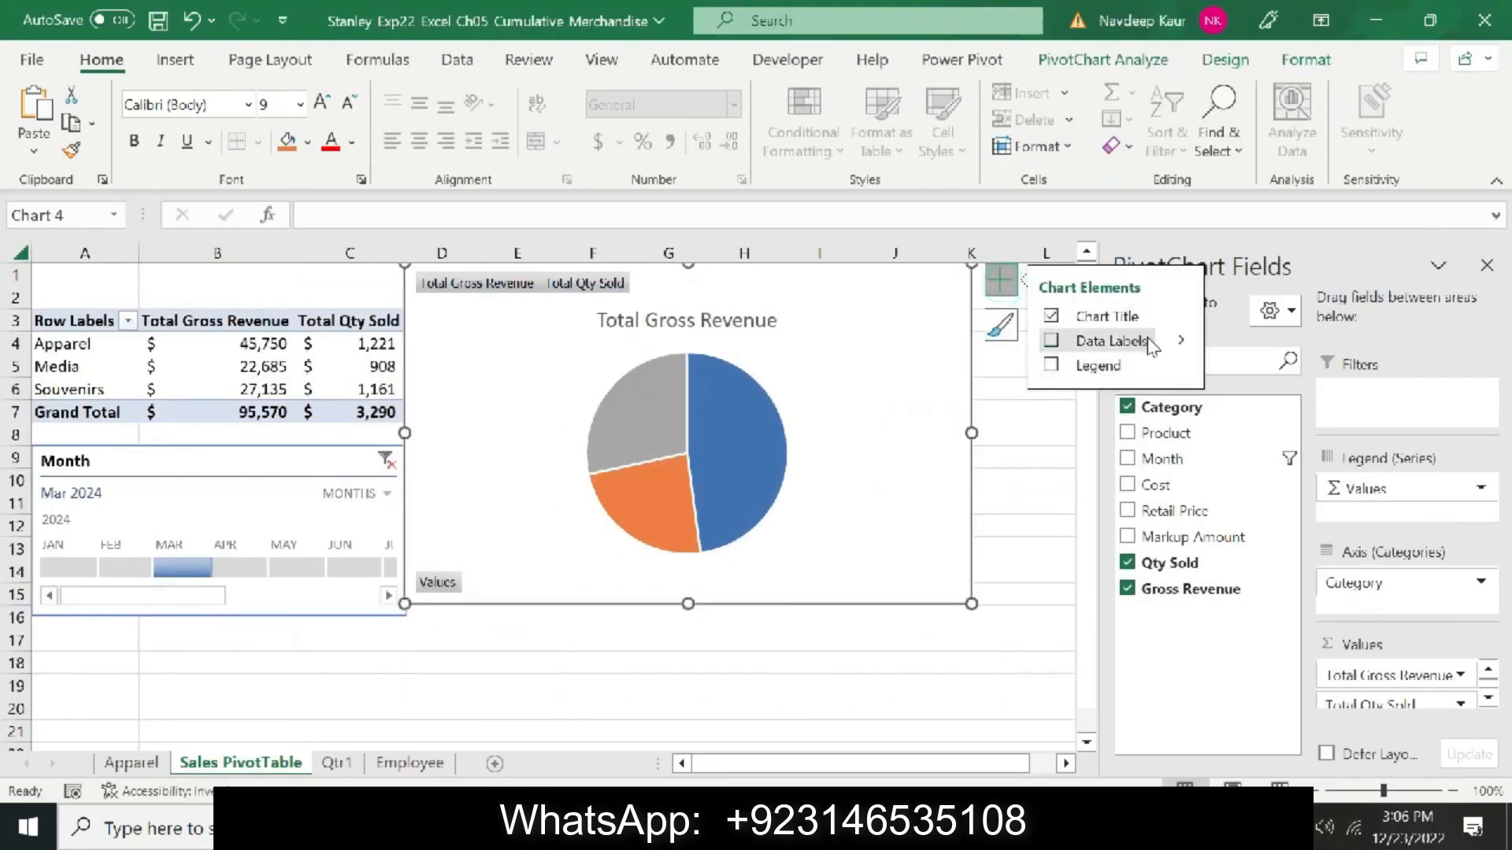
left_click(1181, 340)
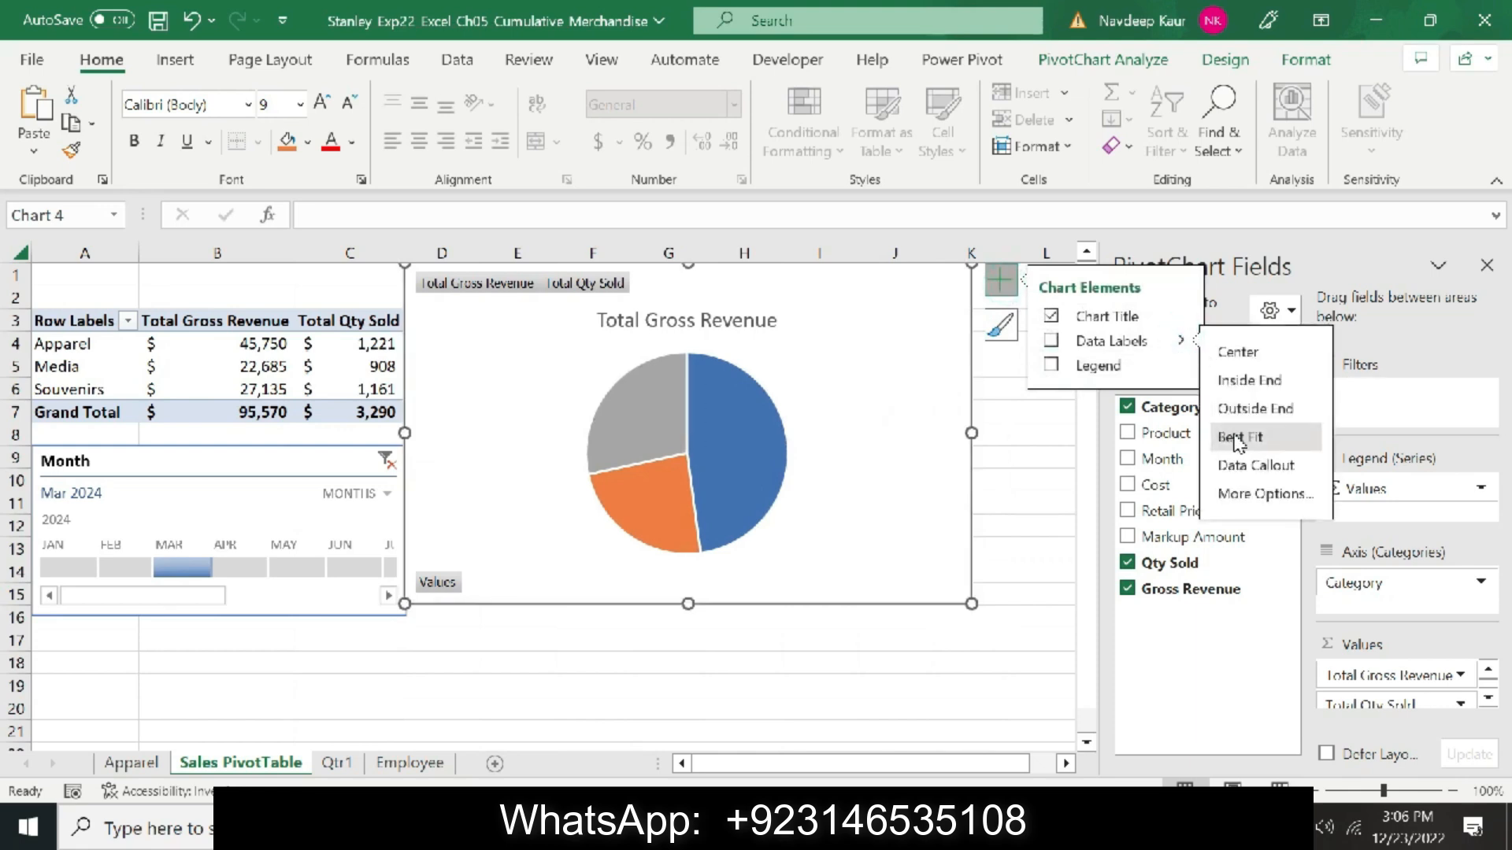
left_click(1238, 437)
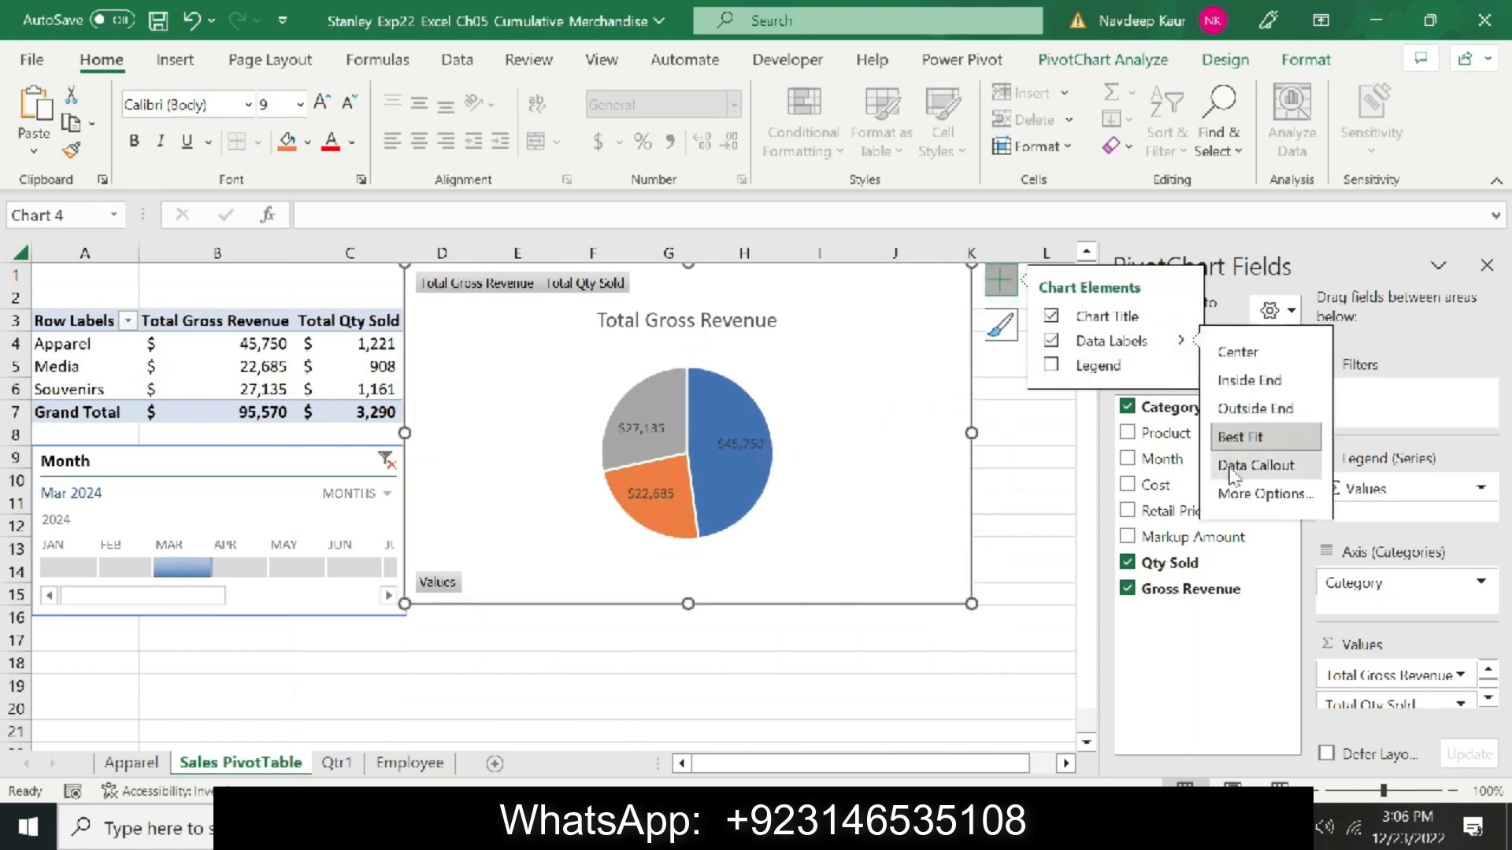
Format the pie chart's data labels to contain only the Category Name and Percentage, without the Value
left_click(1240, 494)
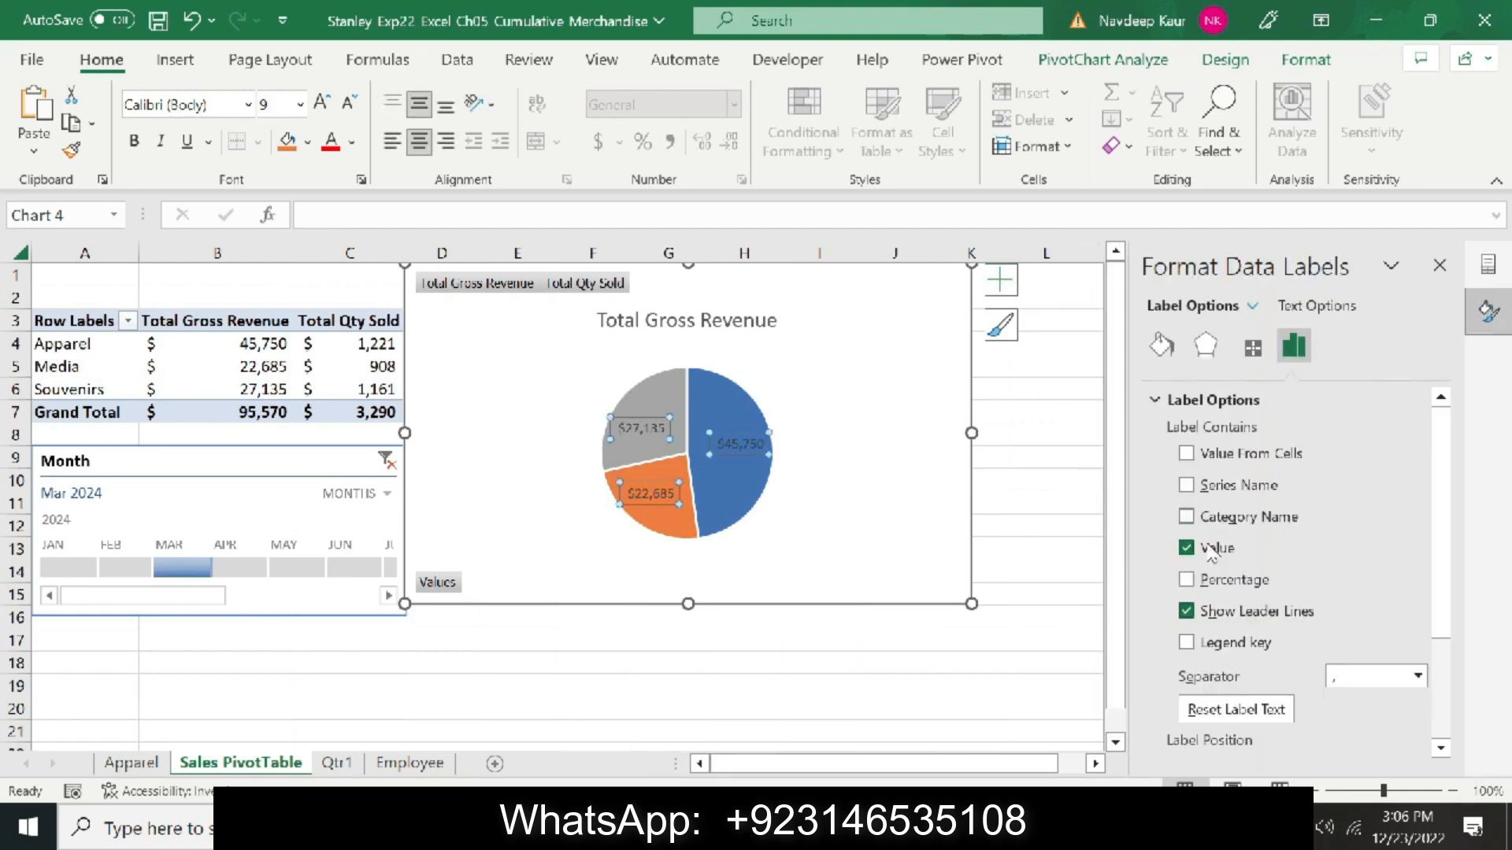
left_click(1186, 548)
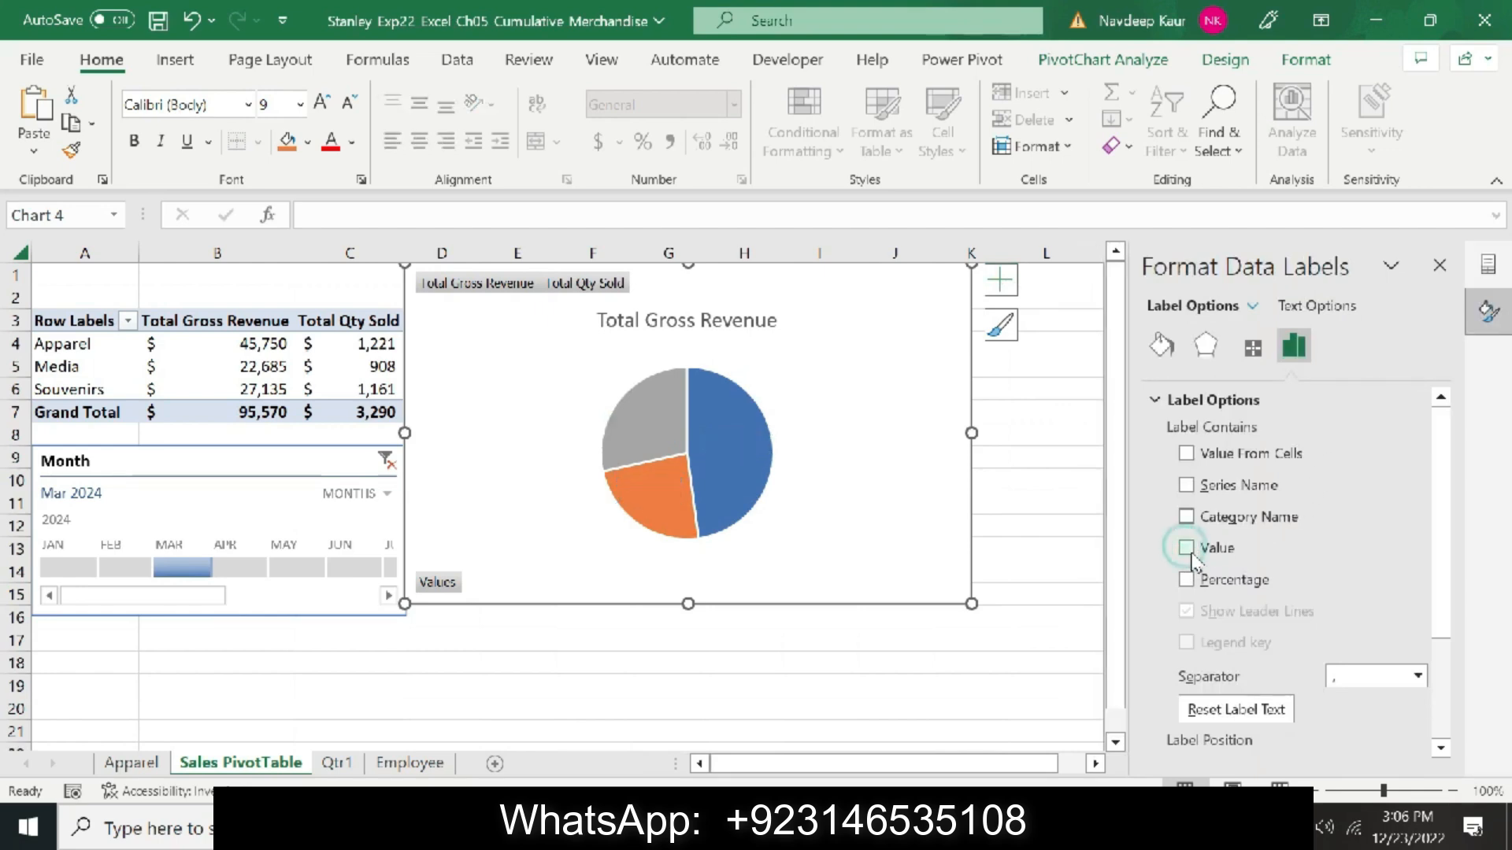
left_click(1186, 517)
left_click(1187, 580)
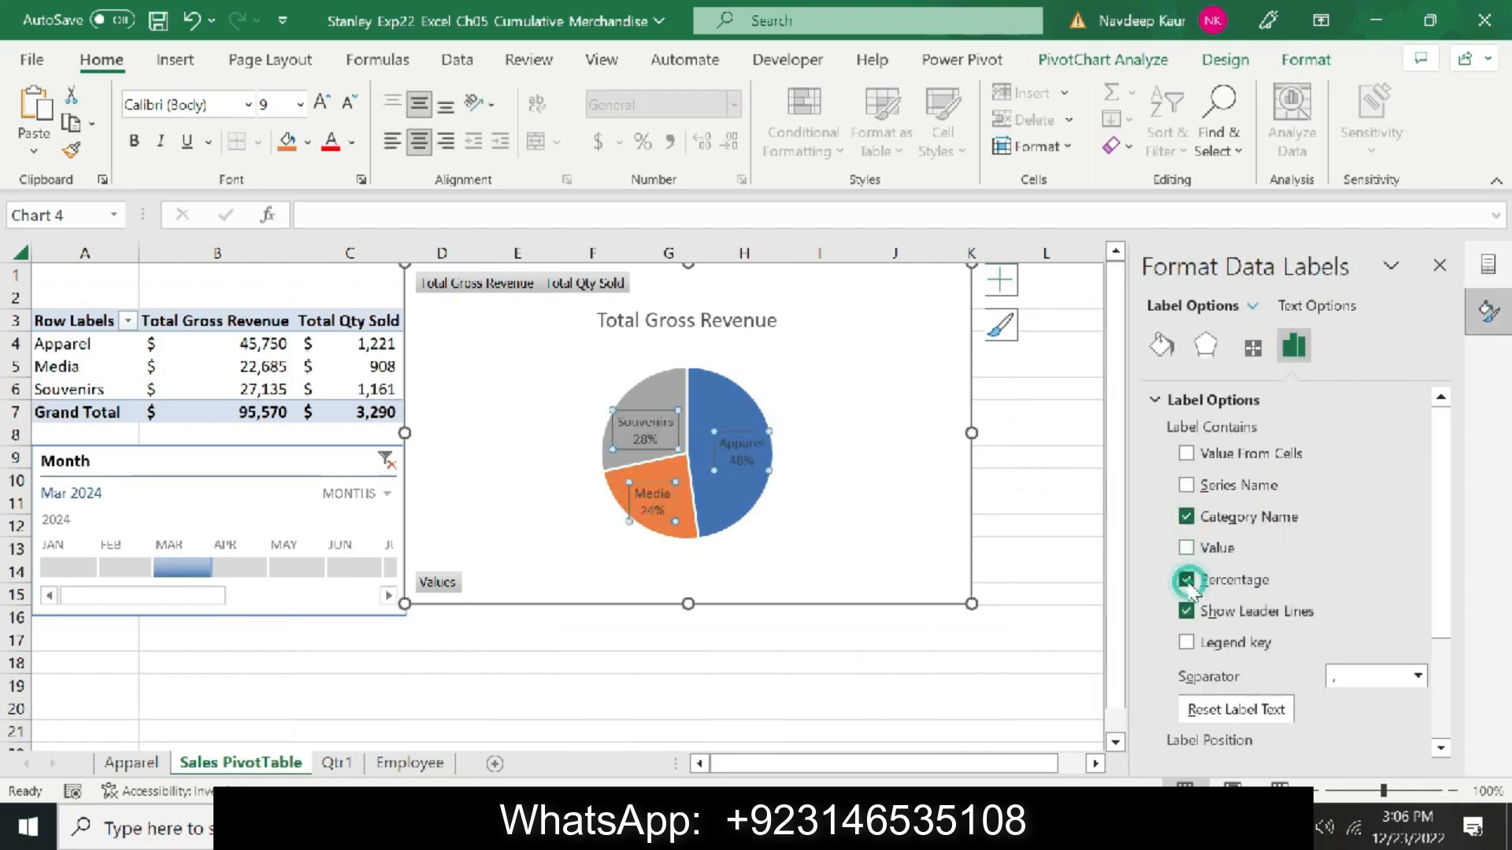
left_click(1033, 682)
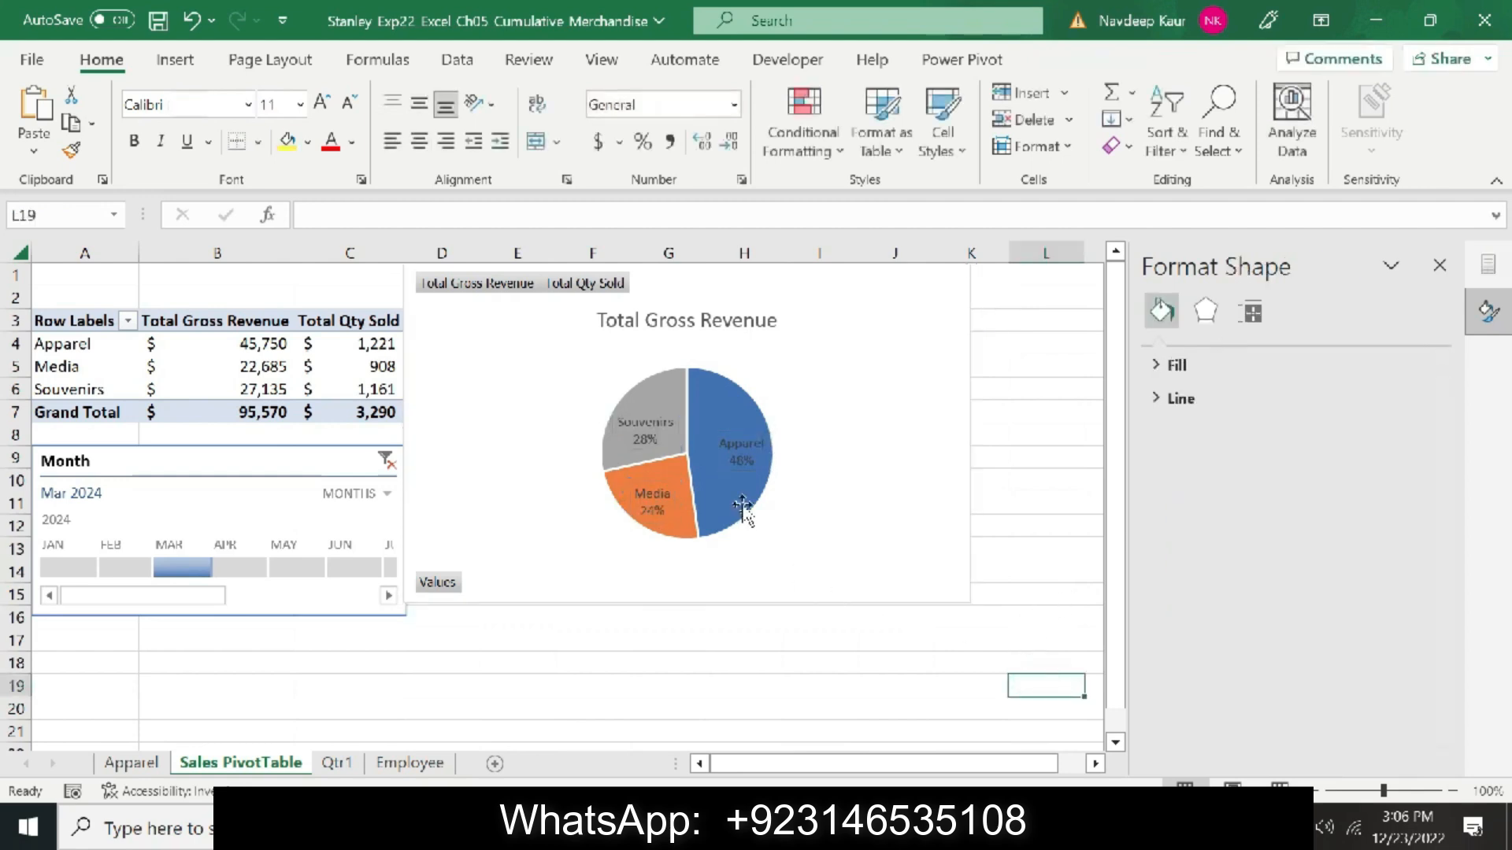
Switch to the Word instructions, clear the step 11 highlight and highlight the step 12 title and width instruction in yellow
left_click(819, 827)
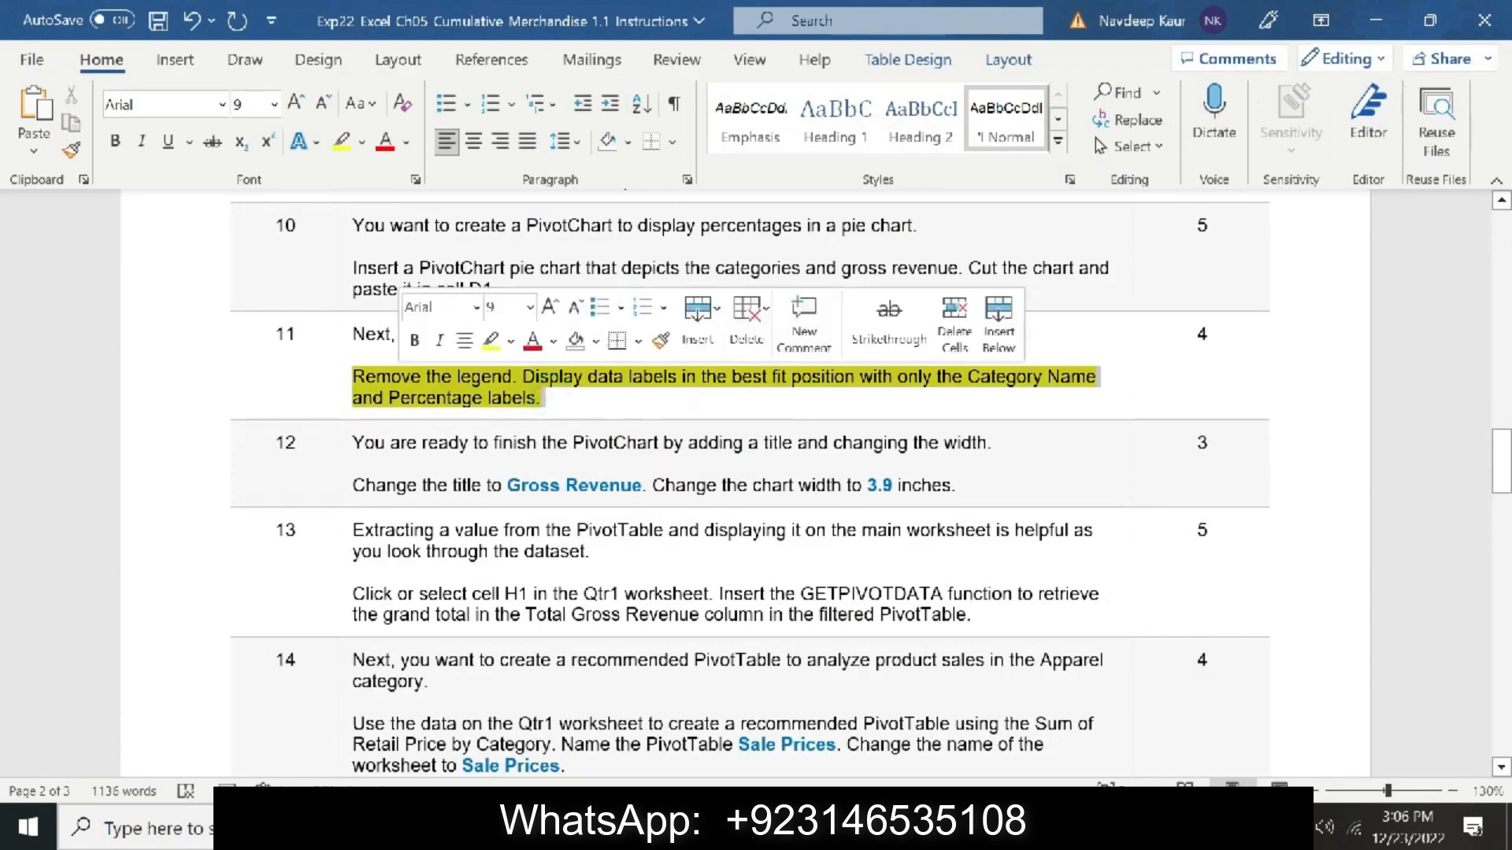
left_click(338, 142)
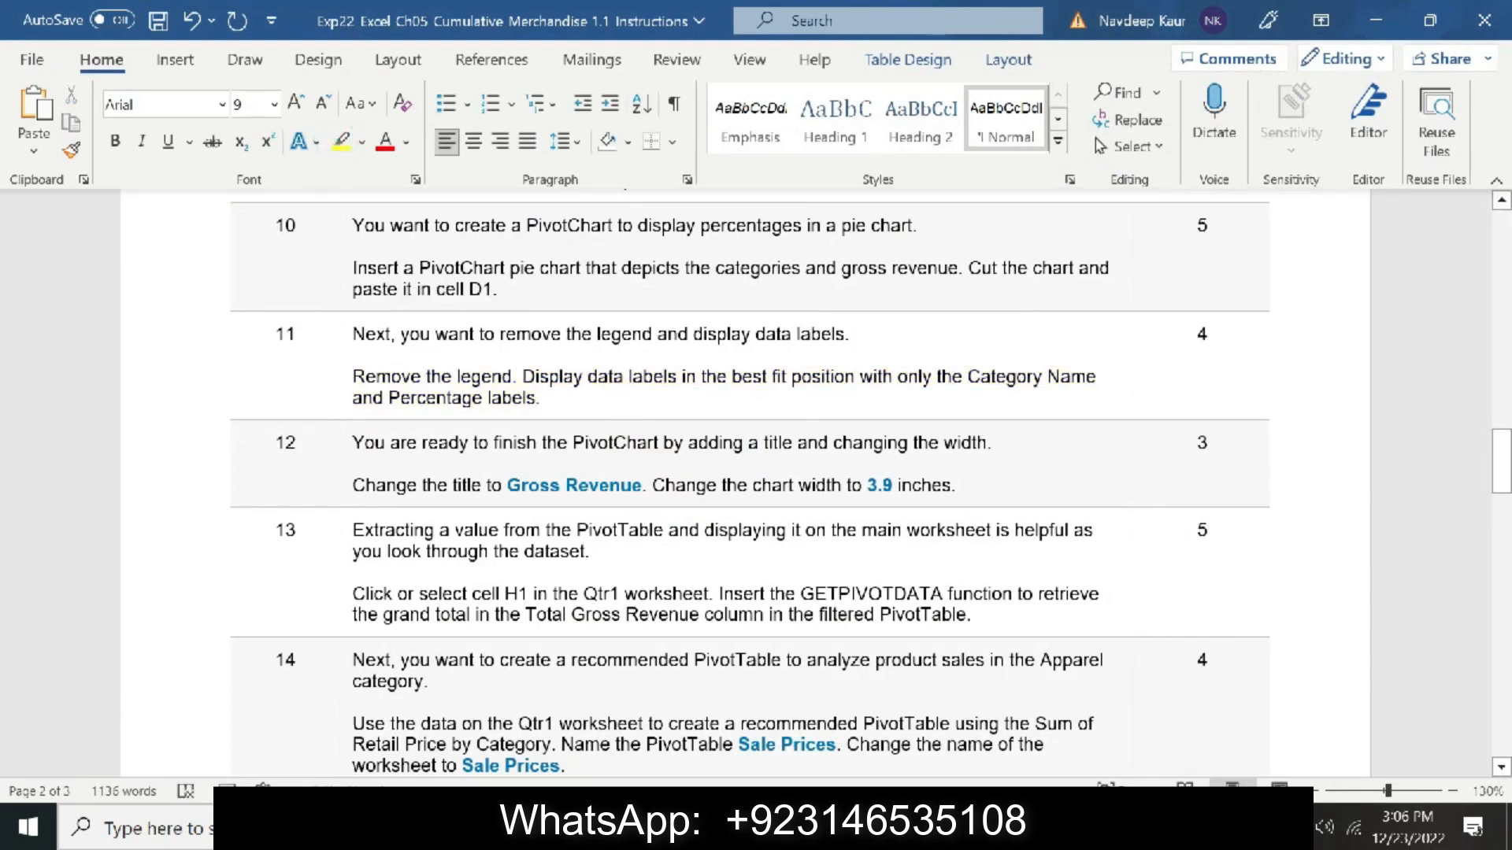
left_click_drag(352, 485, 953, 485)
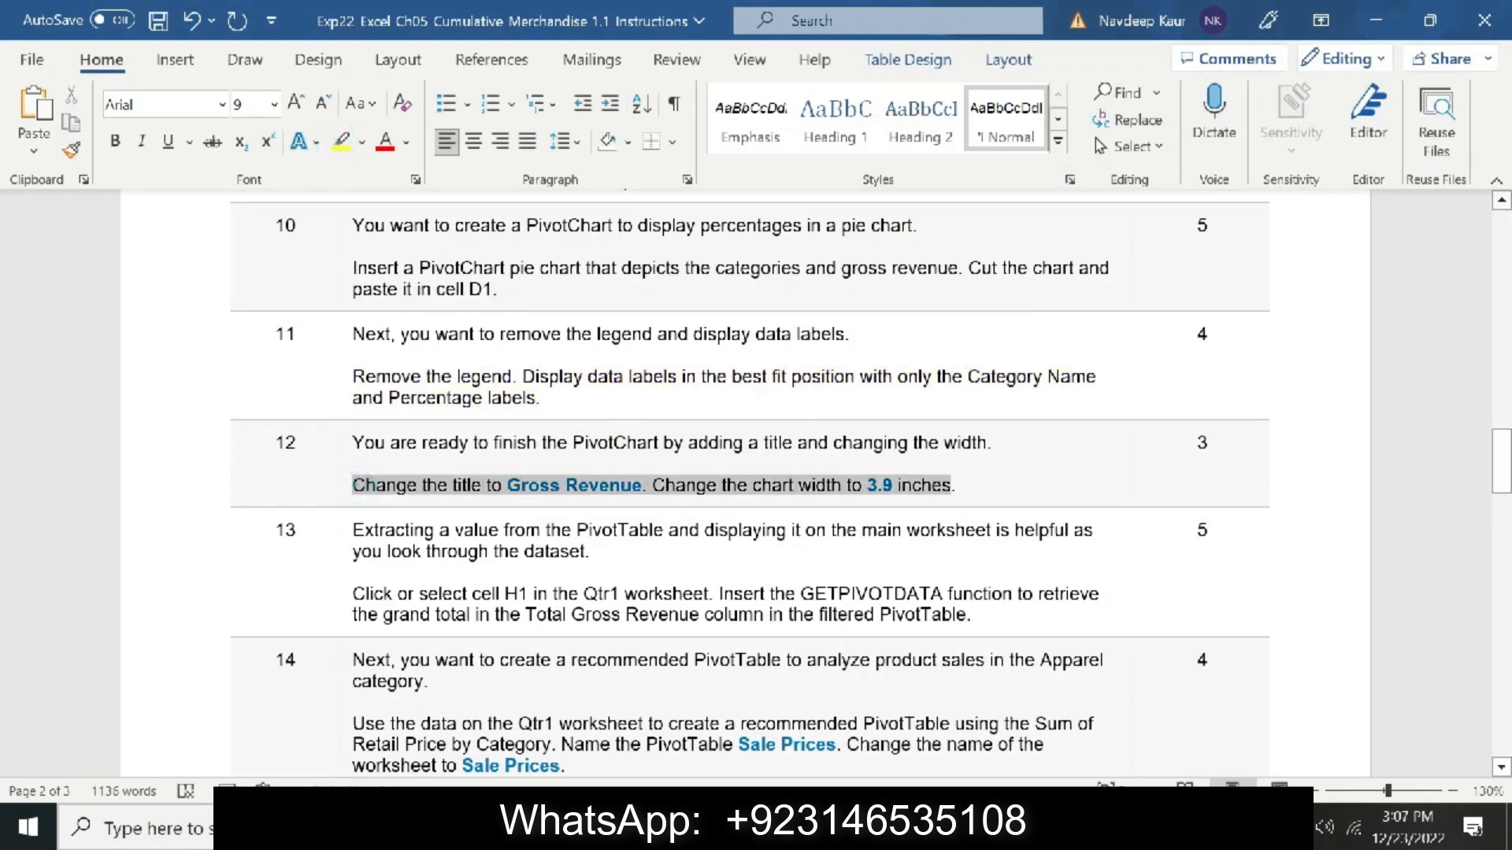
left_click(342, 142)
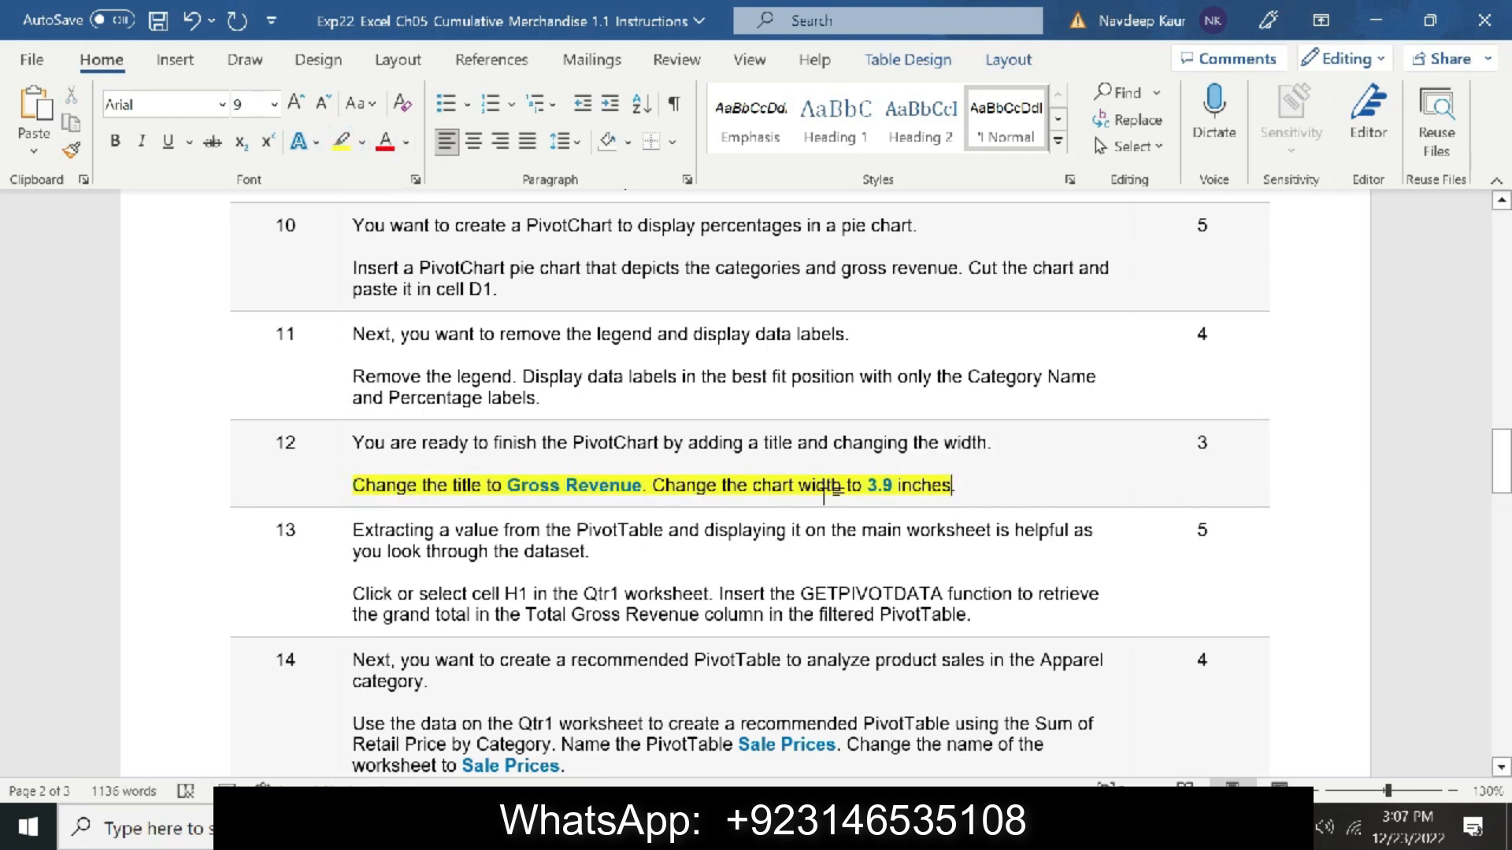
Copy "Gross Revenue" from the step 12 instruction and paste it as the pie chart's title in the Excel workbook
left_click_drag(506, 485, 642, 486)
key("ctrl+c")
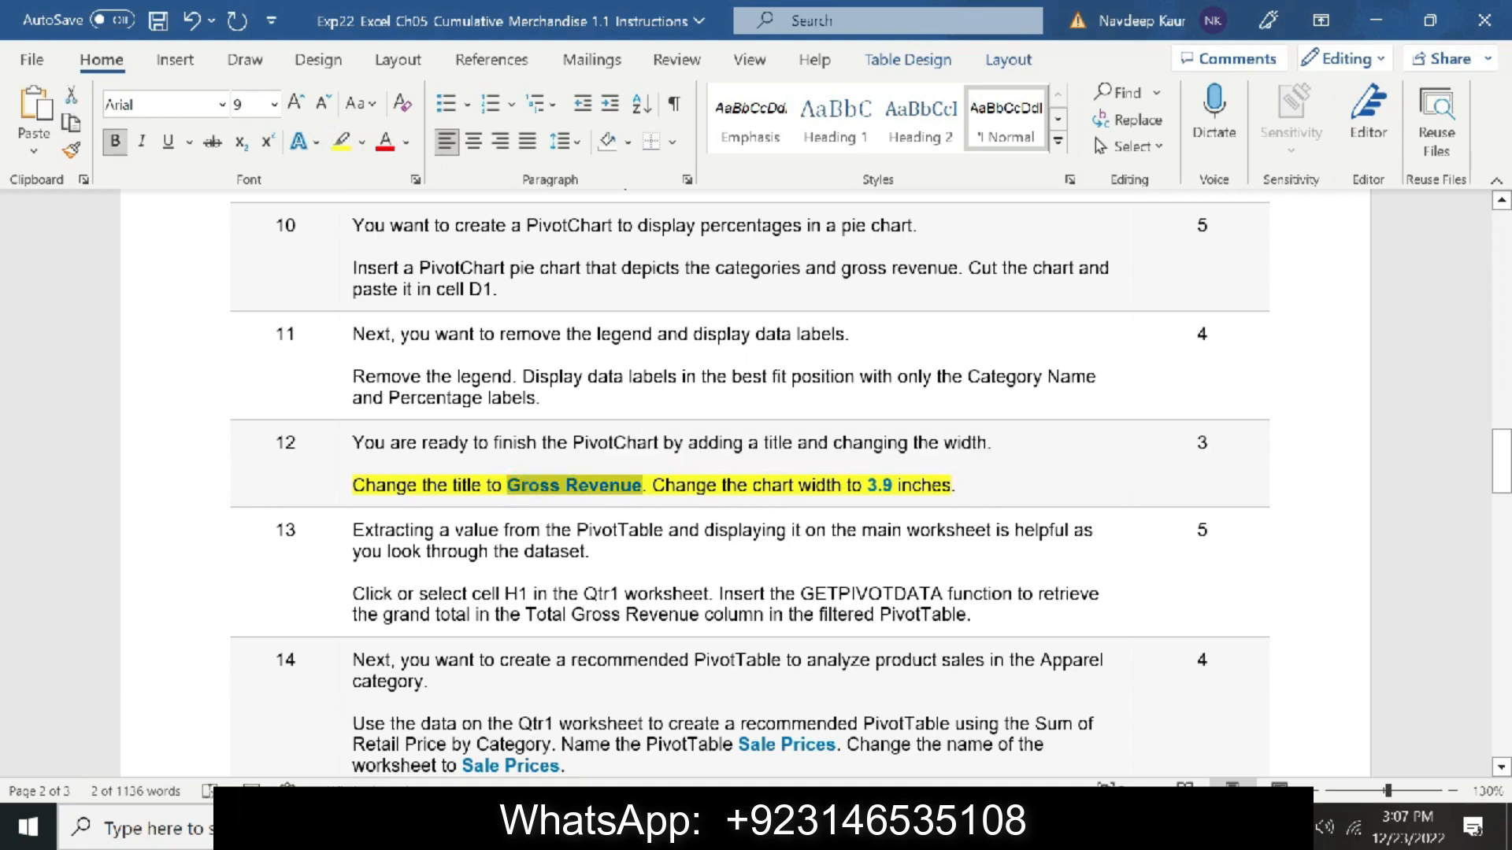
key("alt+Tab")
left_click(669, 320)
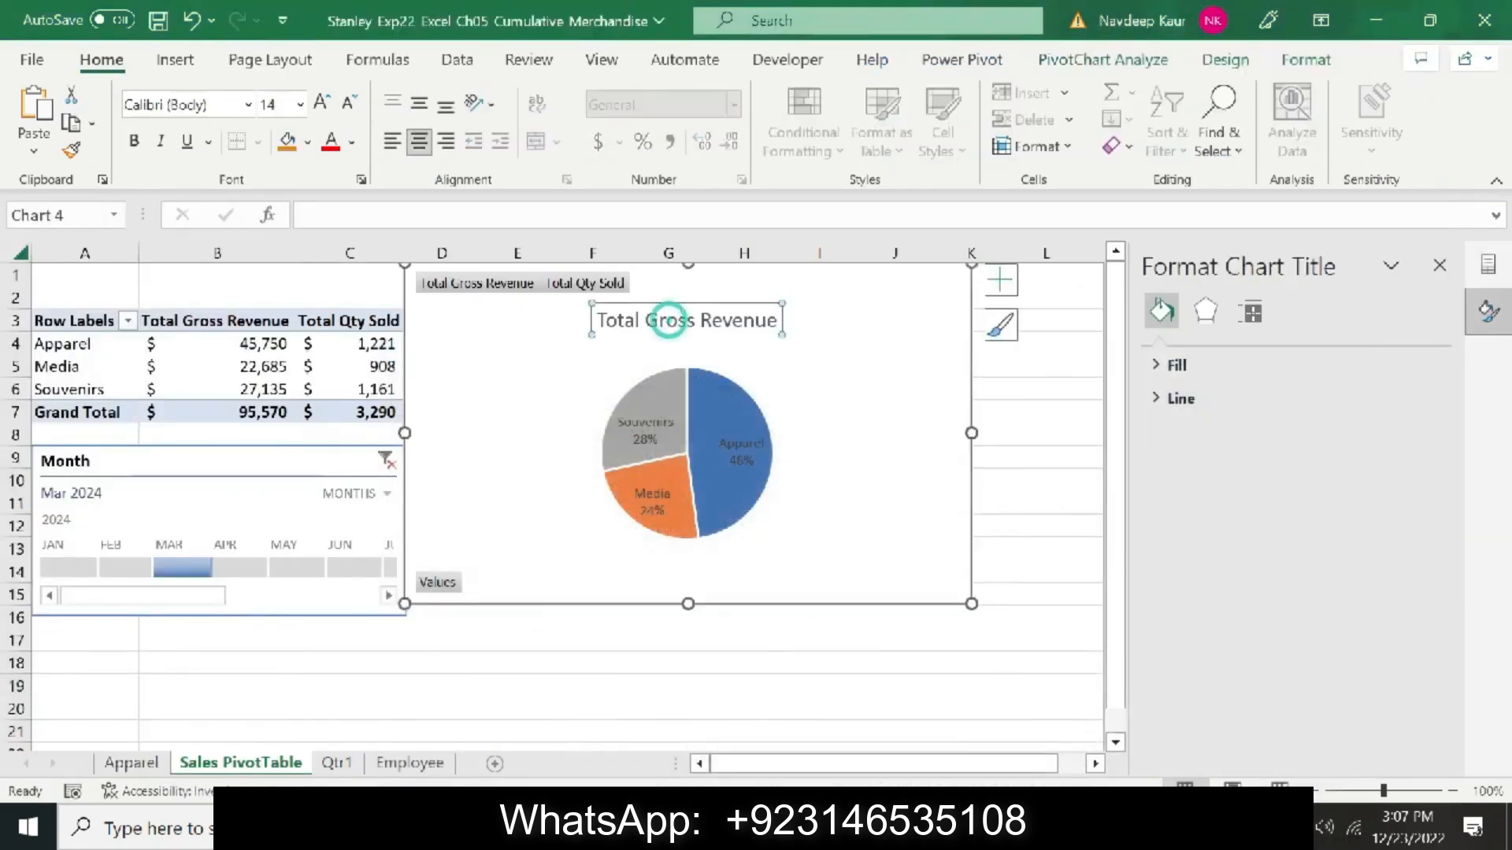
key("Escape")
left_click(670, 320)
left_click(671, 320)
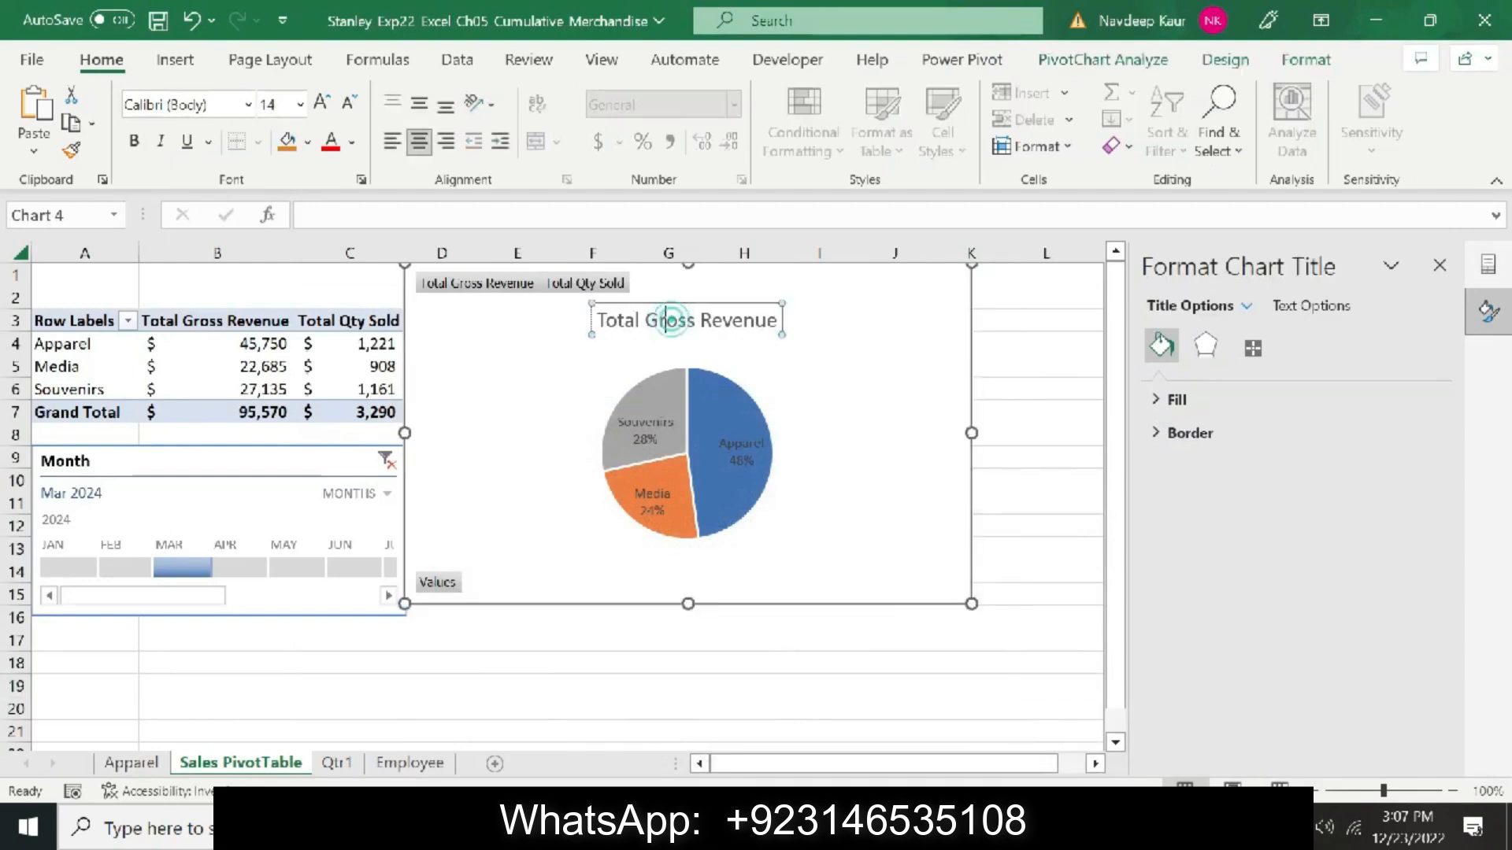
key("ctrl+a")
key("ctrl+v")
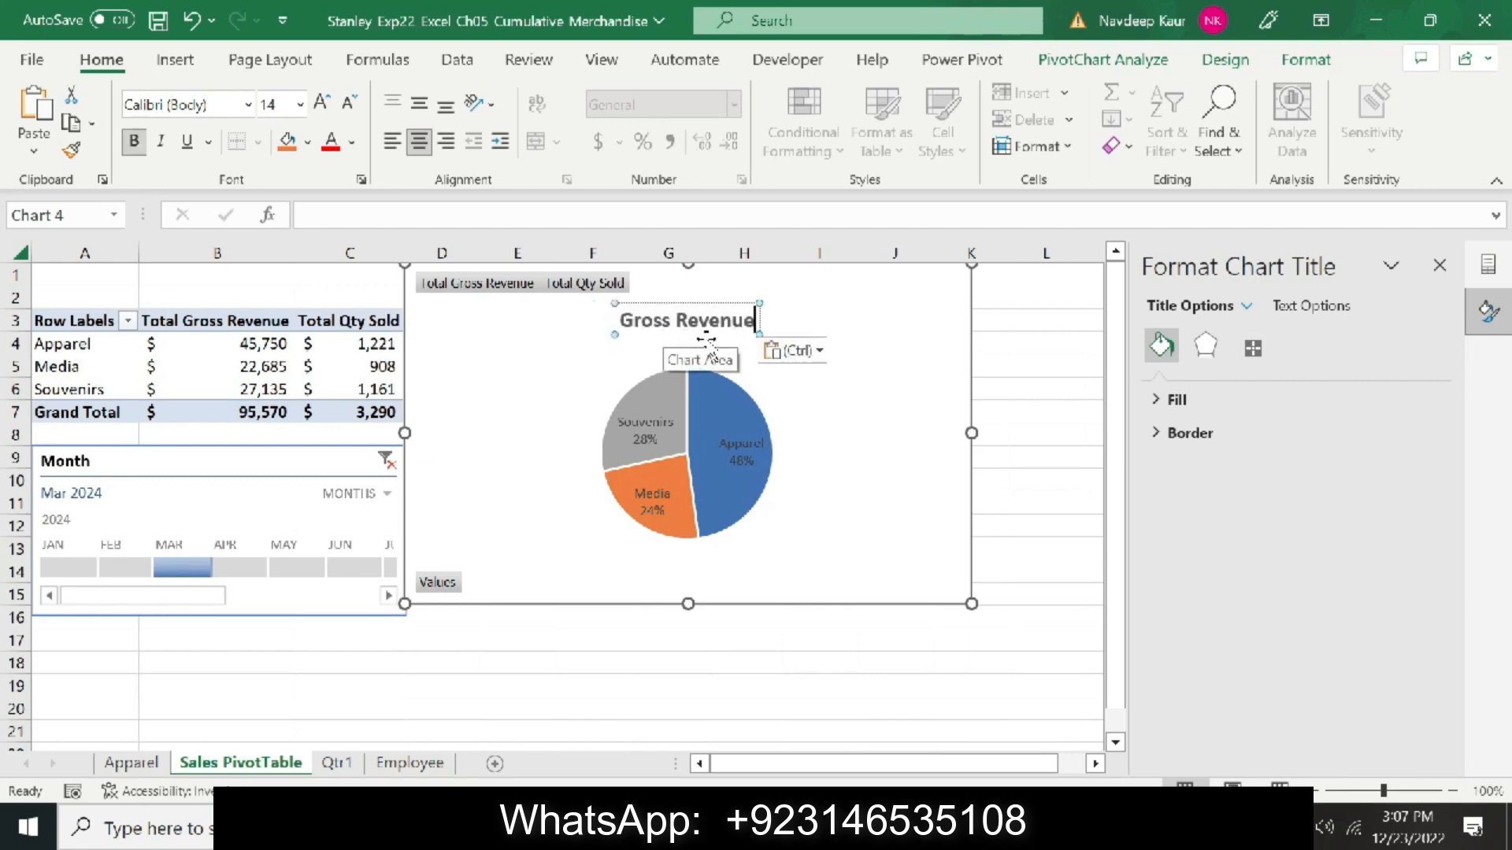
left_click(948, 296)
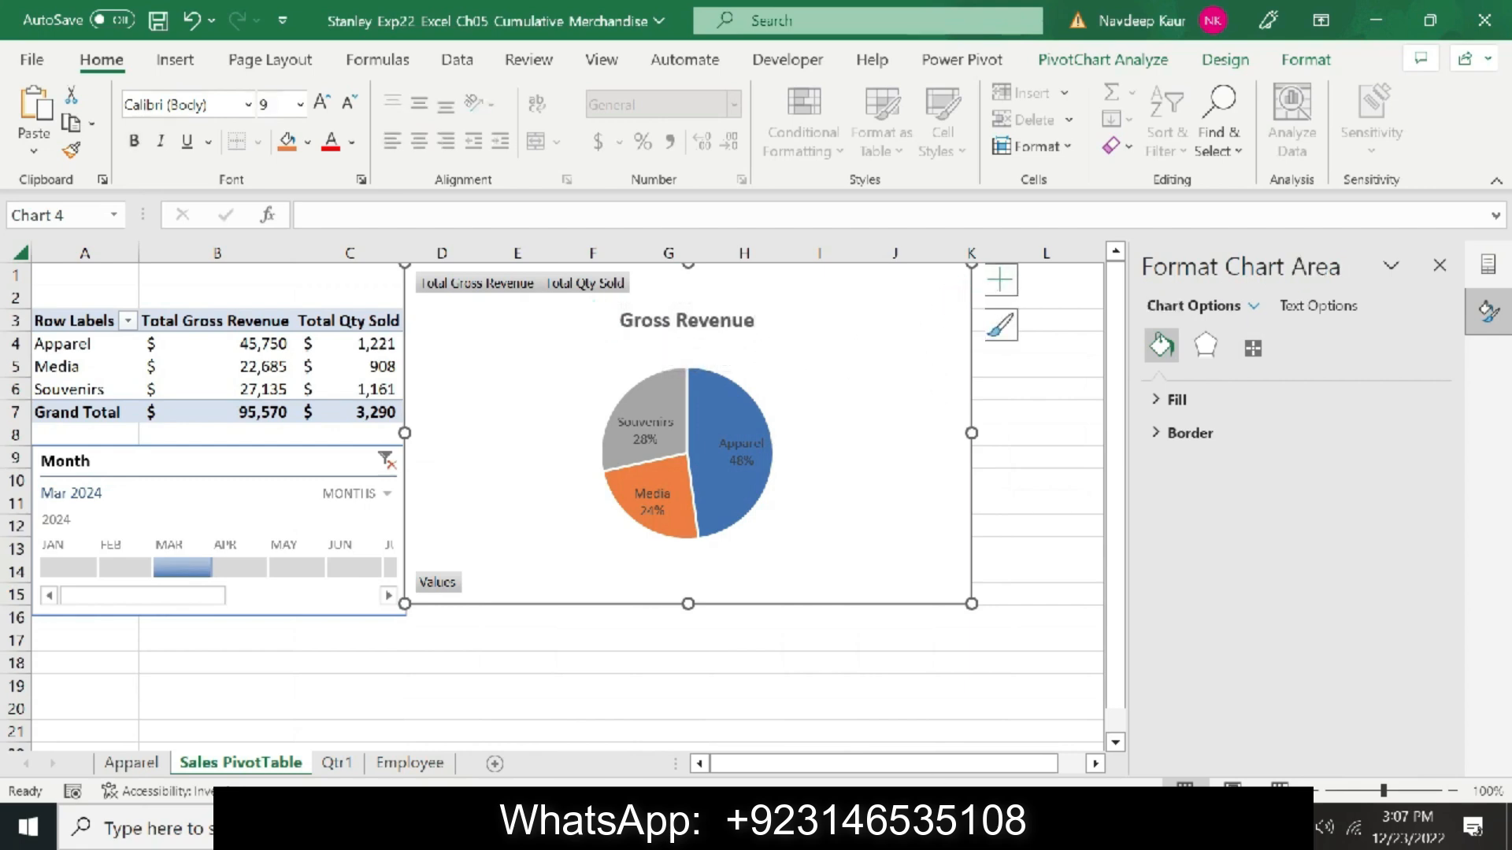
Set the Gross Revenue pie chart's width to 3.9 inches
left_click(923, 825)
left_click(923, 826)
left_click(846, 354)
left_click(1301, 61)
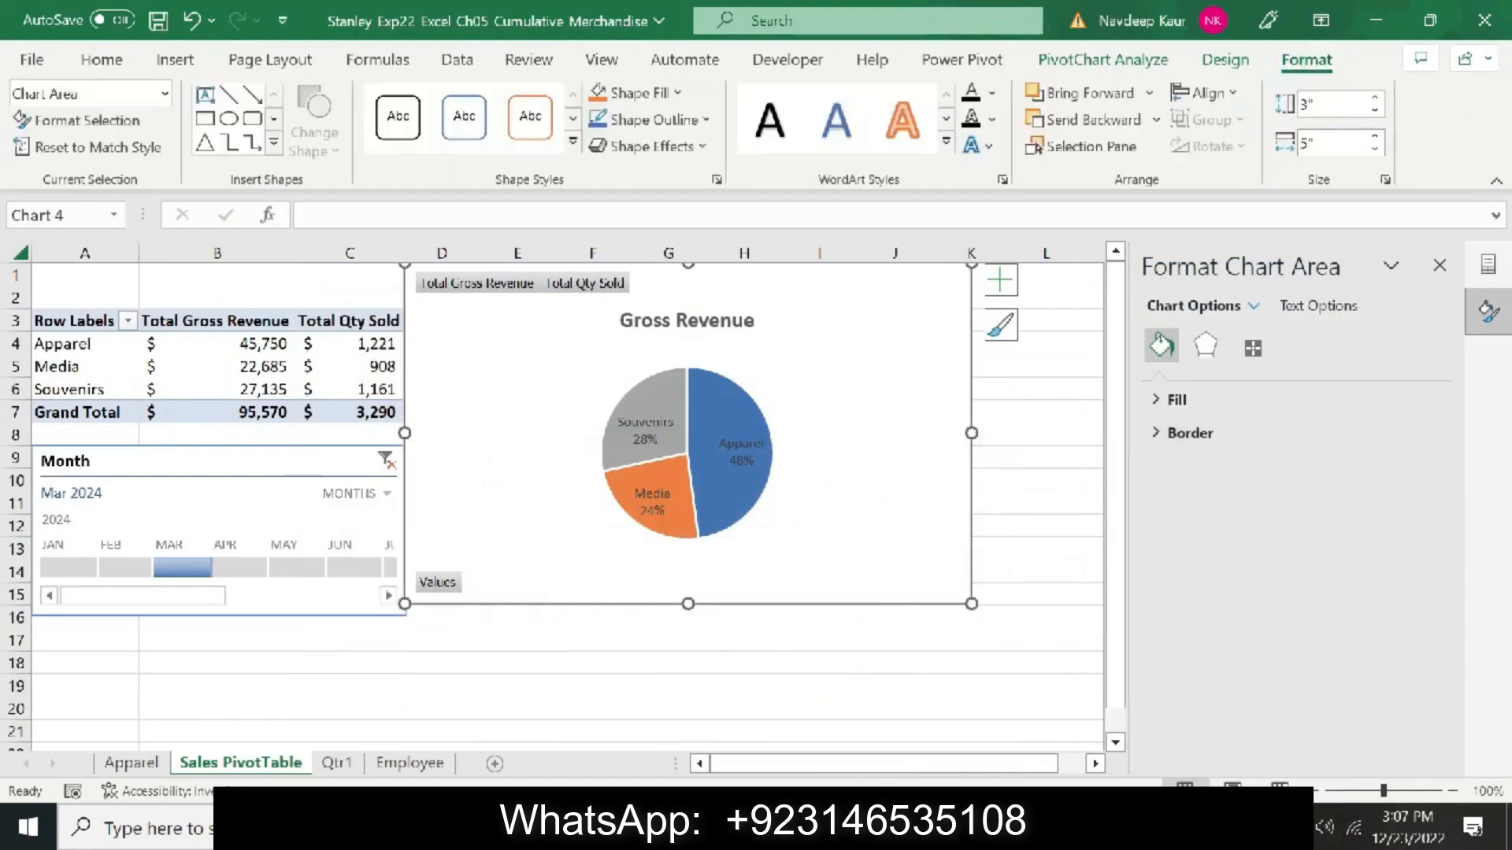
left_click(1333, 143)
type("3.9")
key("Return")
left_click(1002, 523)
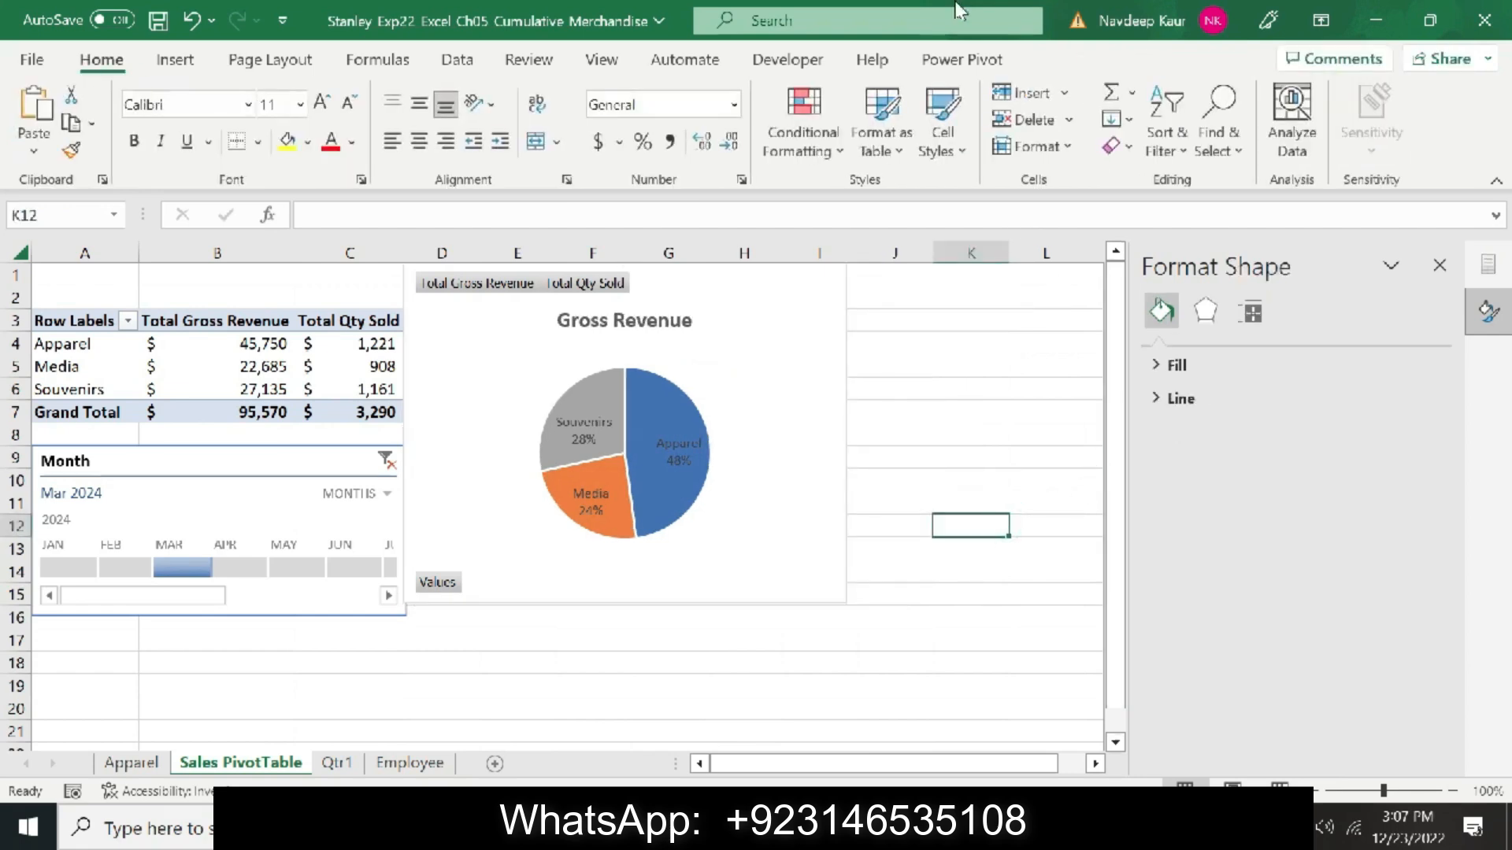
Switch to the Word instructions and review the assignment steps, including those that follow step 12
key("alt+Tab")
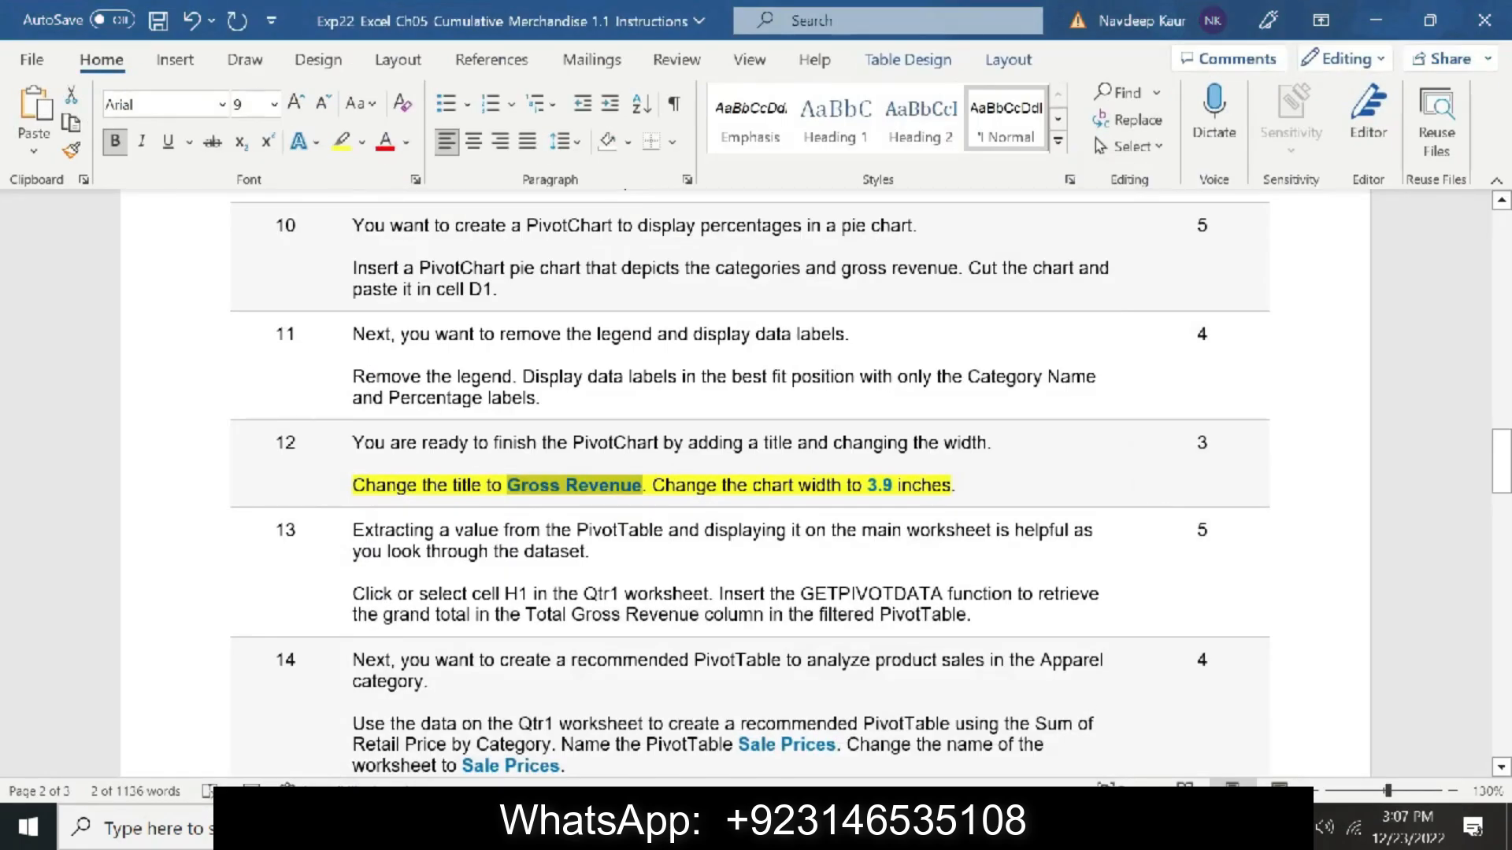
scroll(750, 484, "up", 12)
scroll(4, 517, "down", 15)
scroll(4, 518, "up", 15)
left_click_drag(1509, 246, 1510, 481)
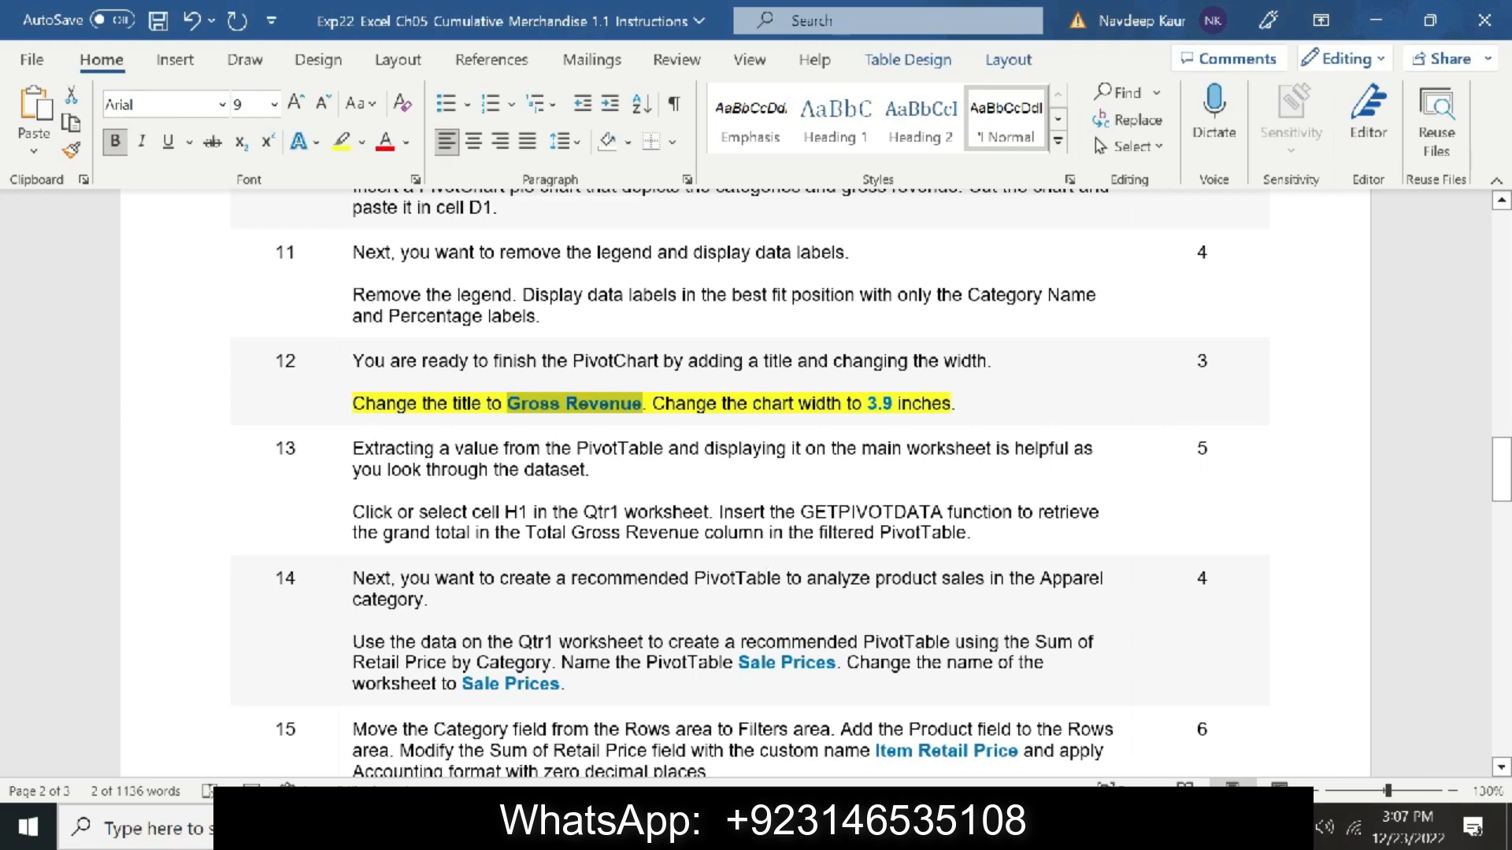
scroll(748, 484, "down", 3)
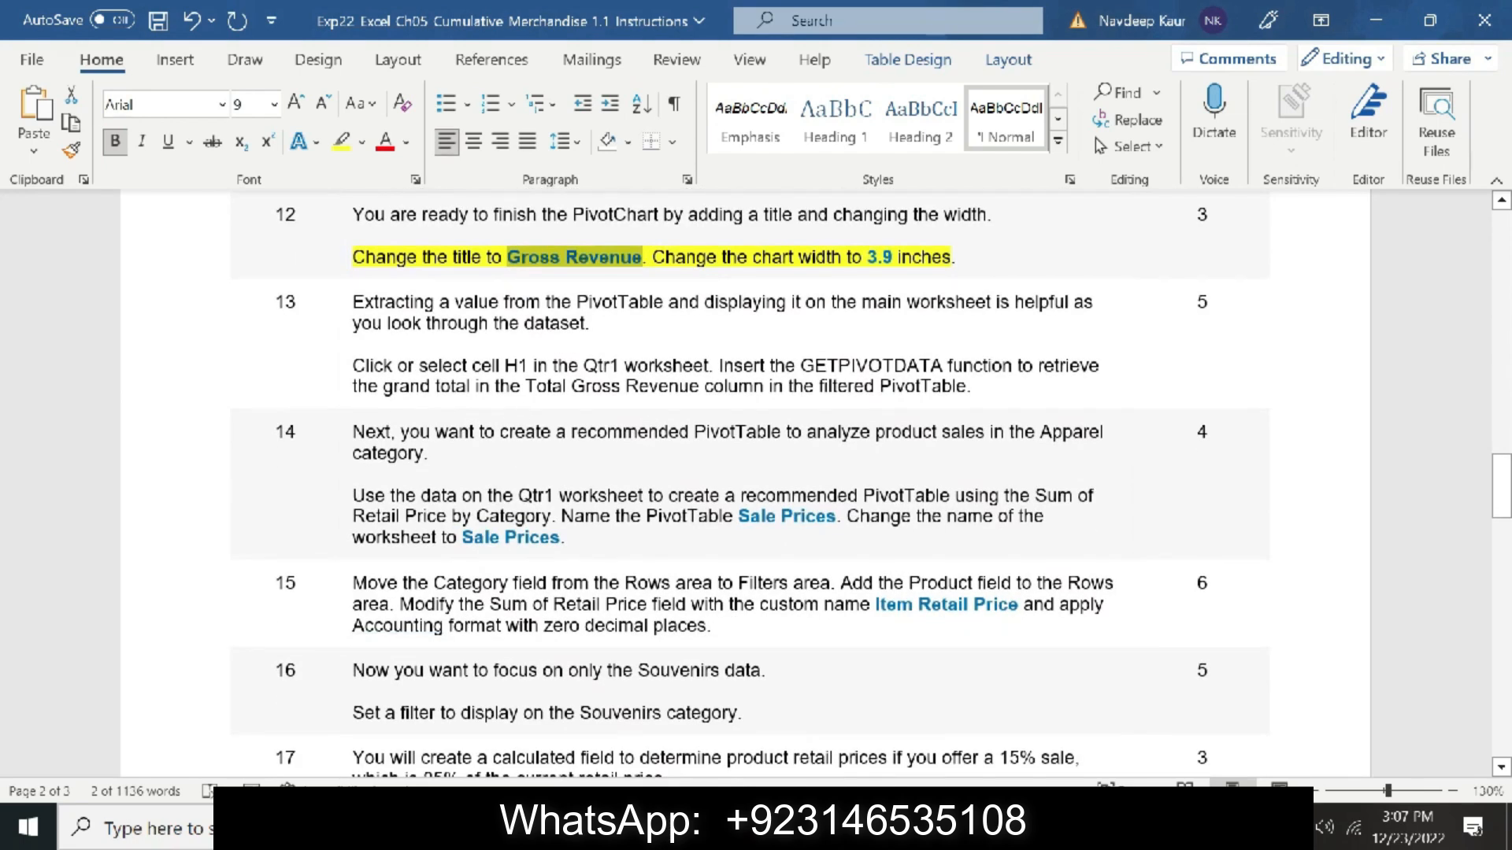
left_click(1019, 260)
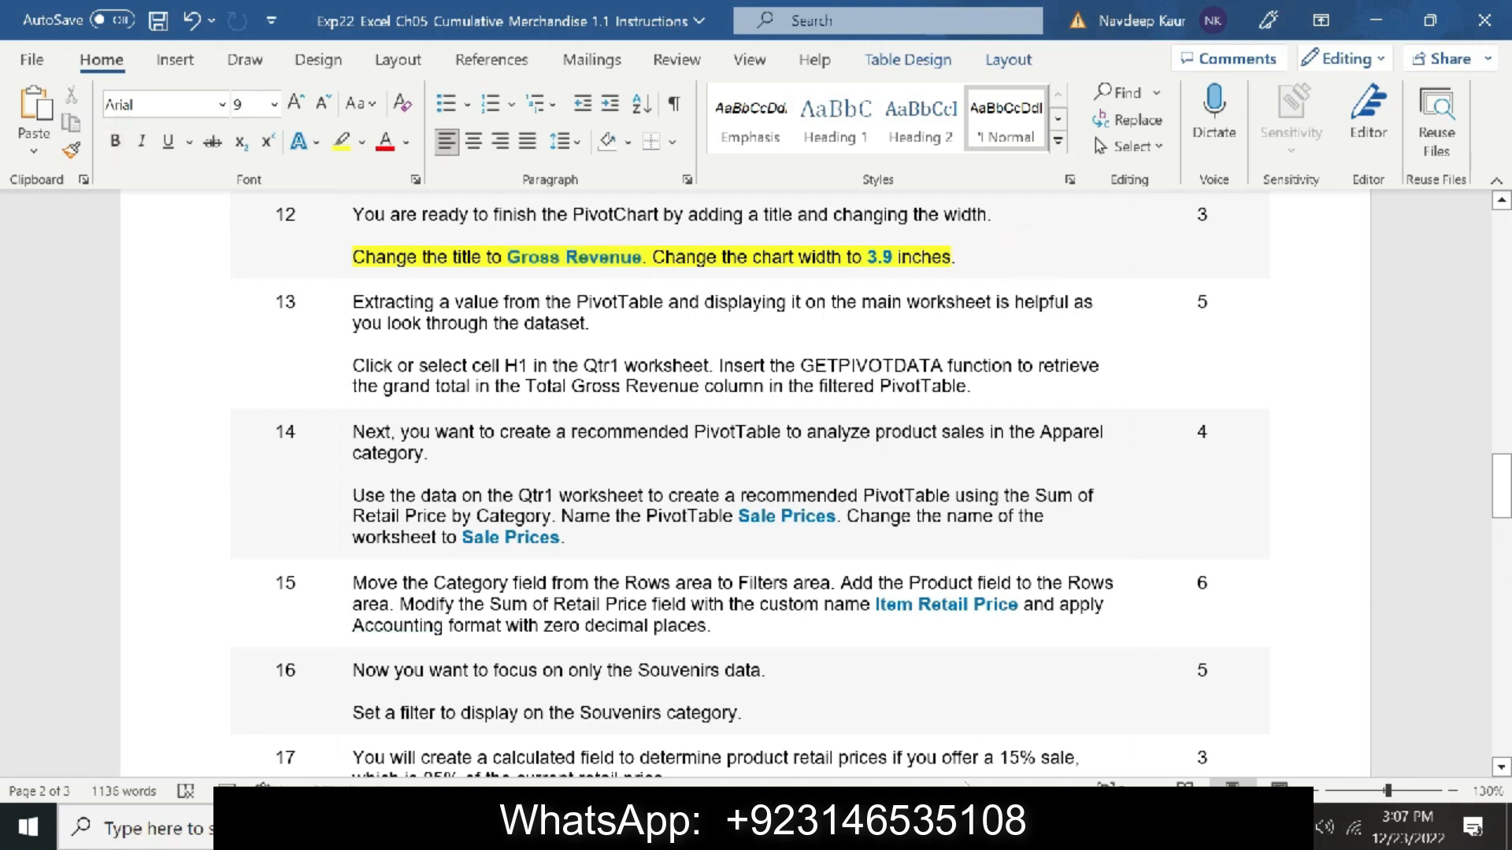
Switch to the other Cumulative Merchandise workbook in Excel and examine its Apparel, Sales PivotTable, Sale Prices and Employee worksheets
key("alt+Tab")
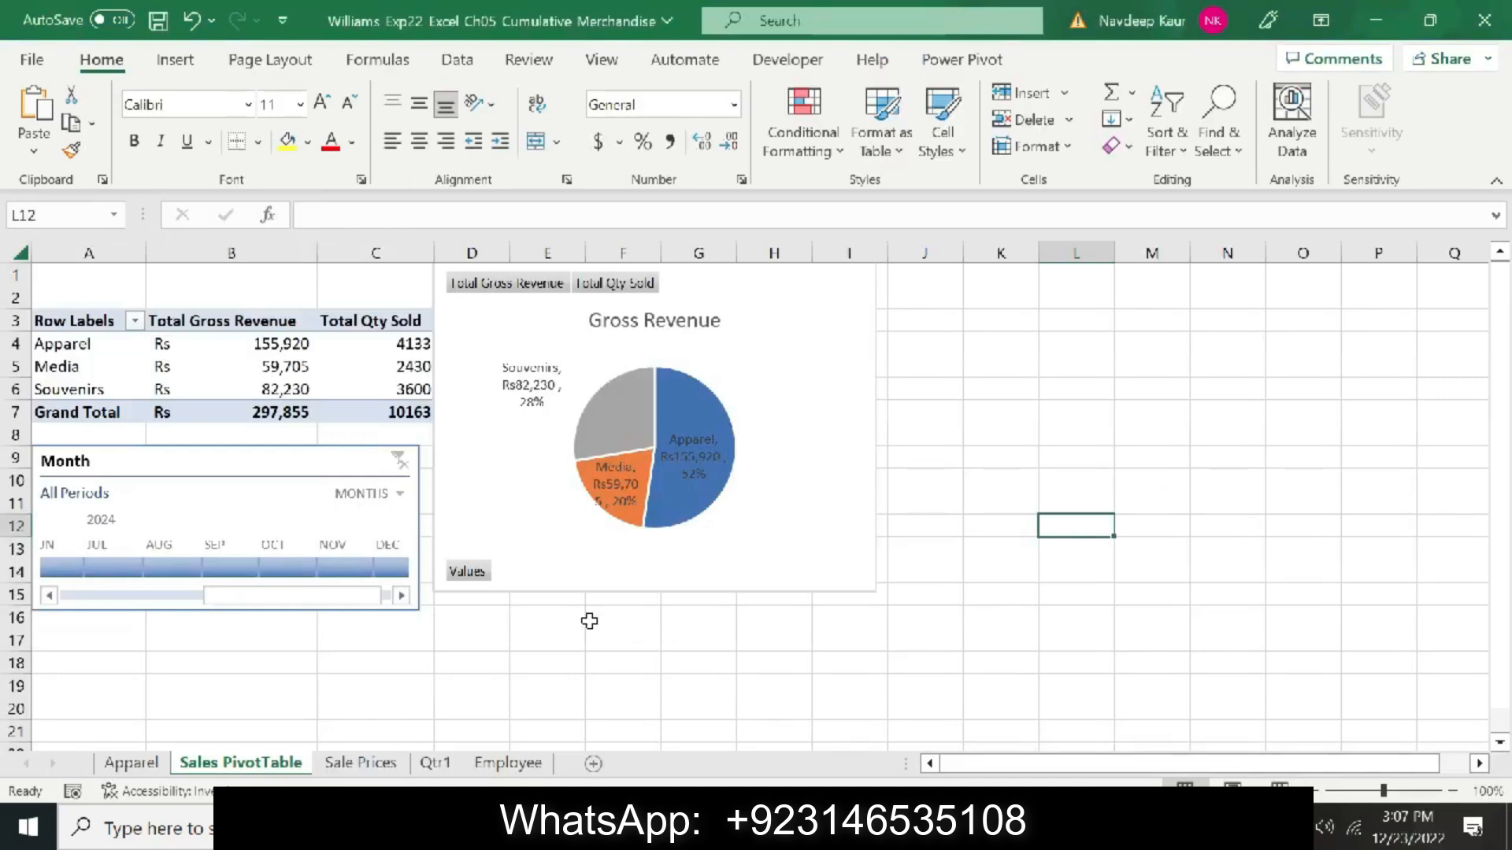
left_click(118, 765)
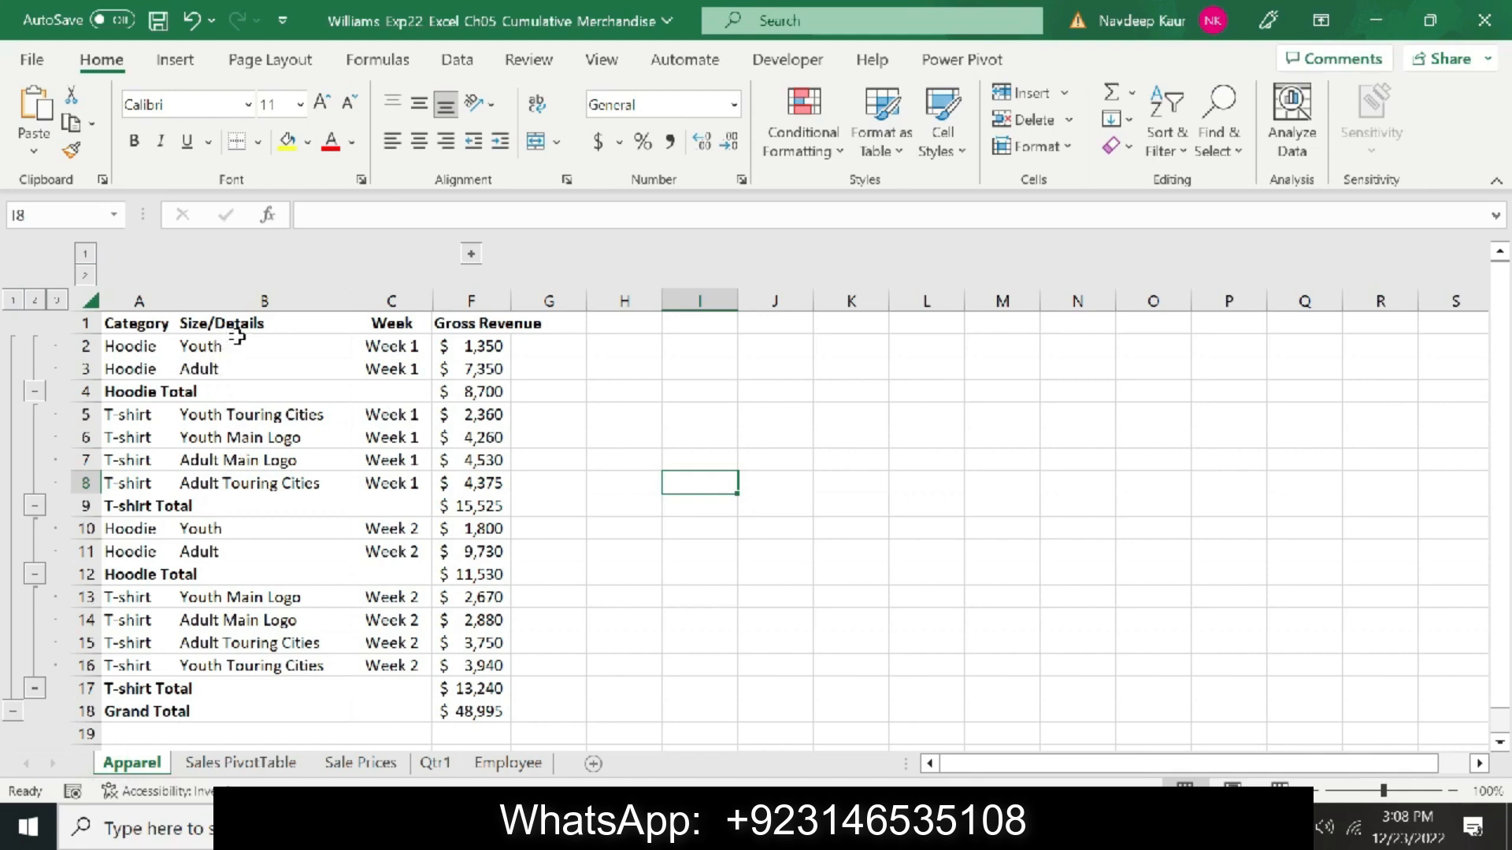
left_click(266, 768)
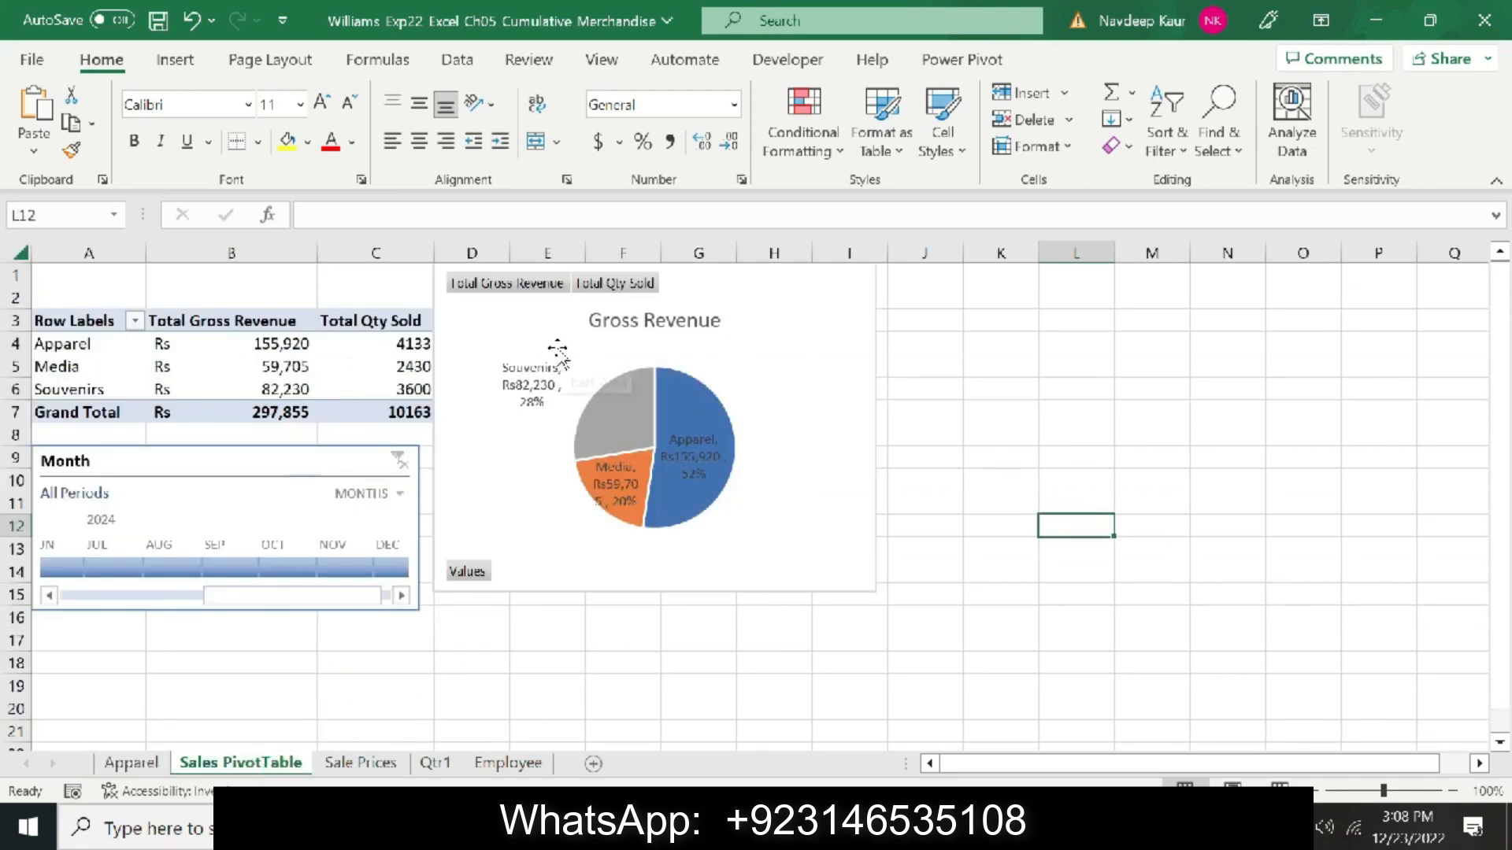
left_click(359, 765)
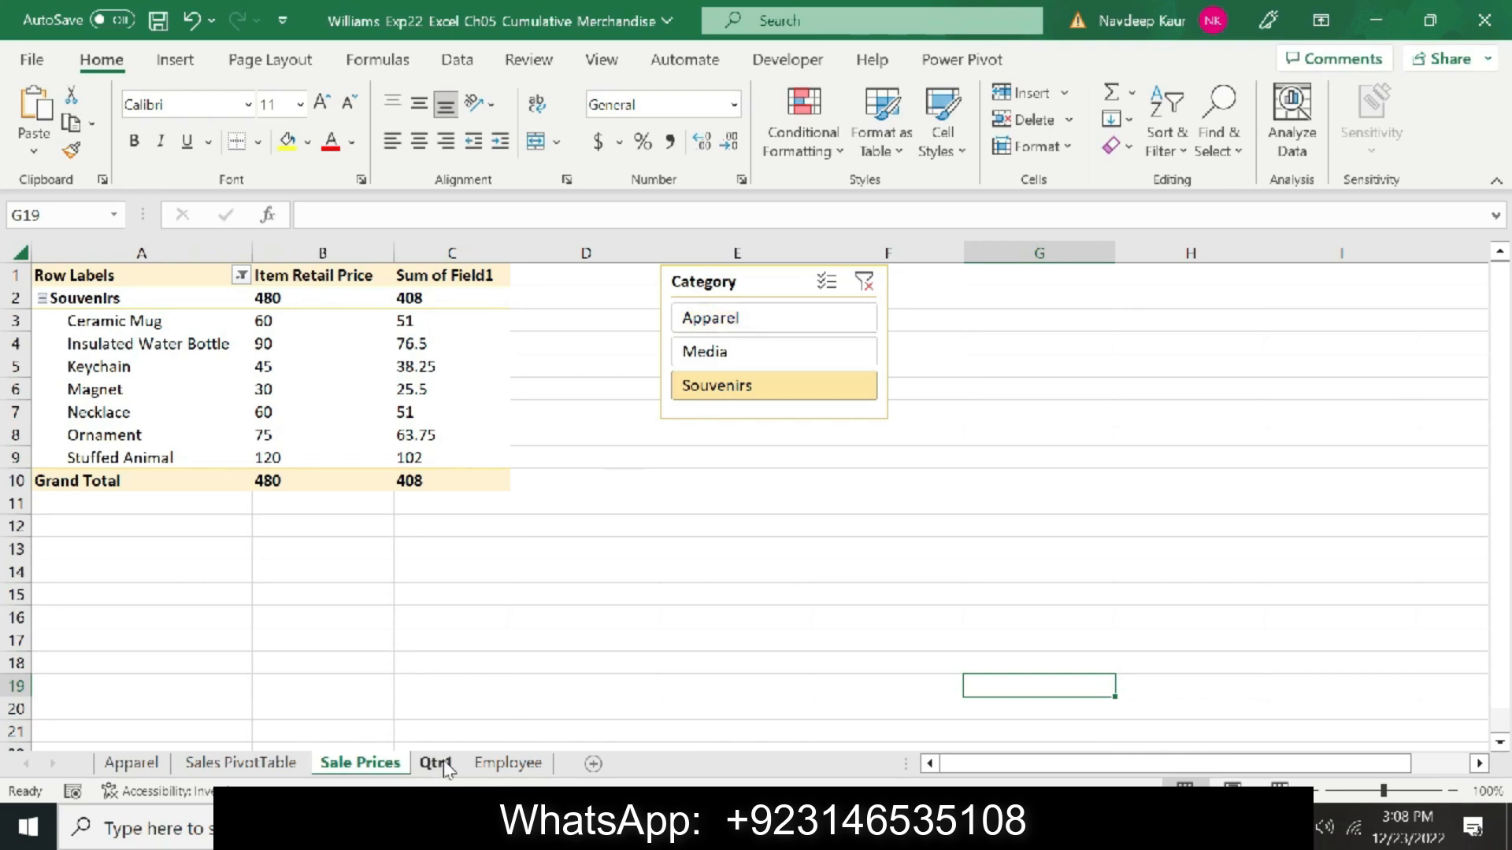
left_click(482, 764)
left_click(264, 764)
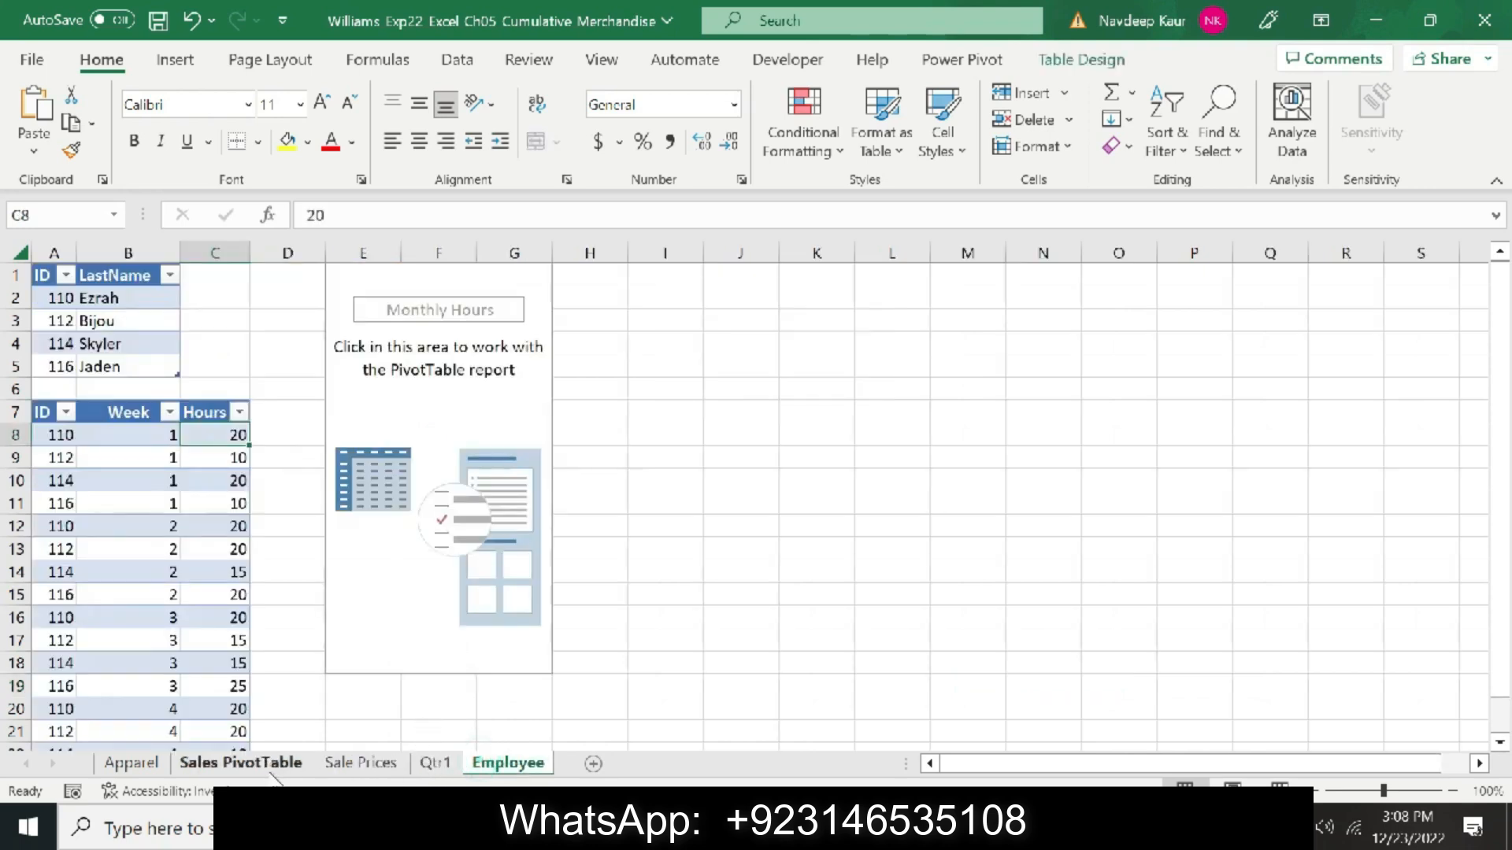
left_click(352, 764)
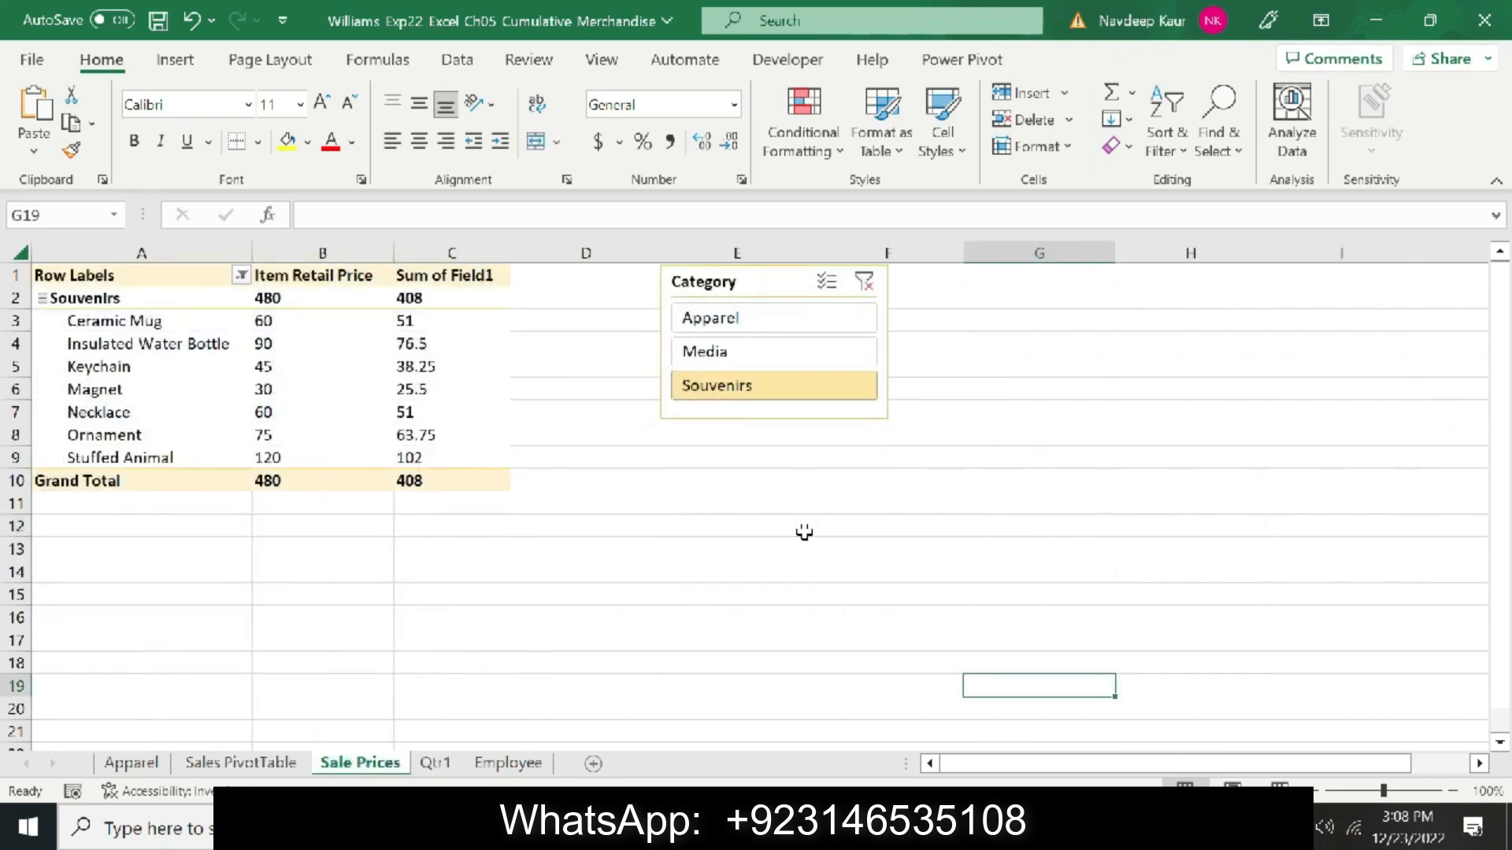
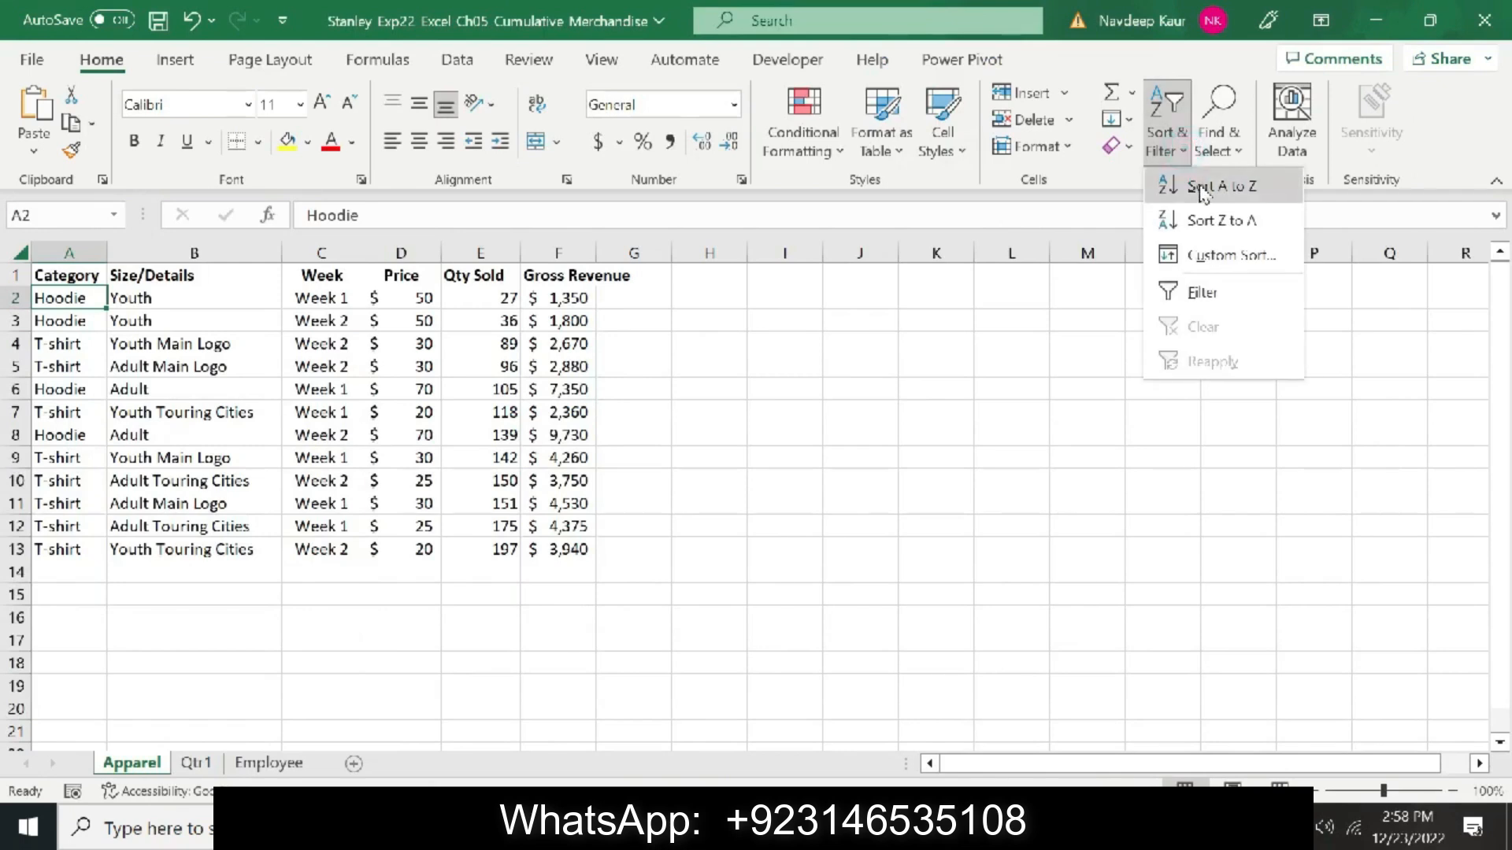
Custom-sort the Apparel worksheet data by Week and then by Category, both by cell values from A to Z
left_click(1211, 253)
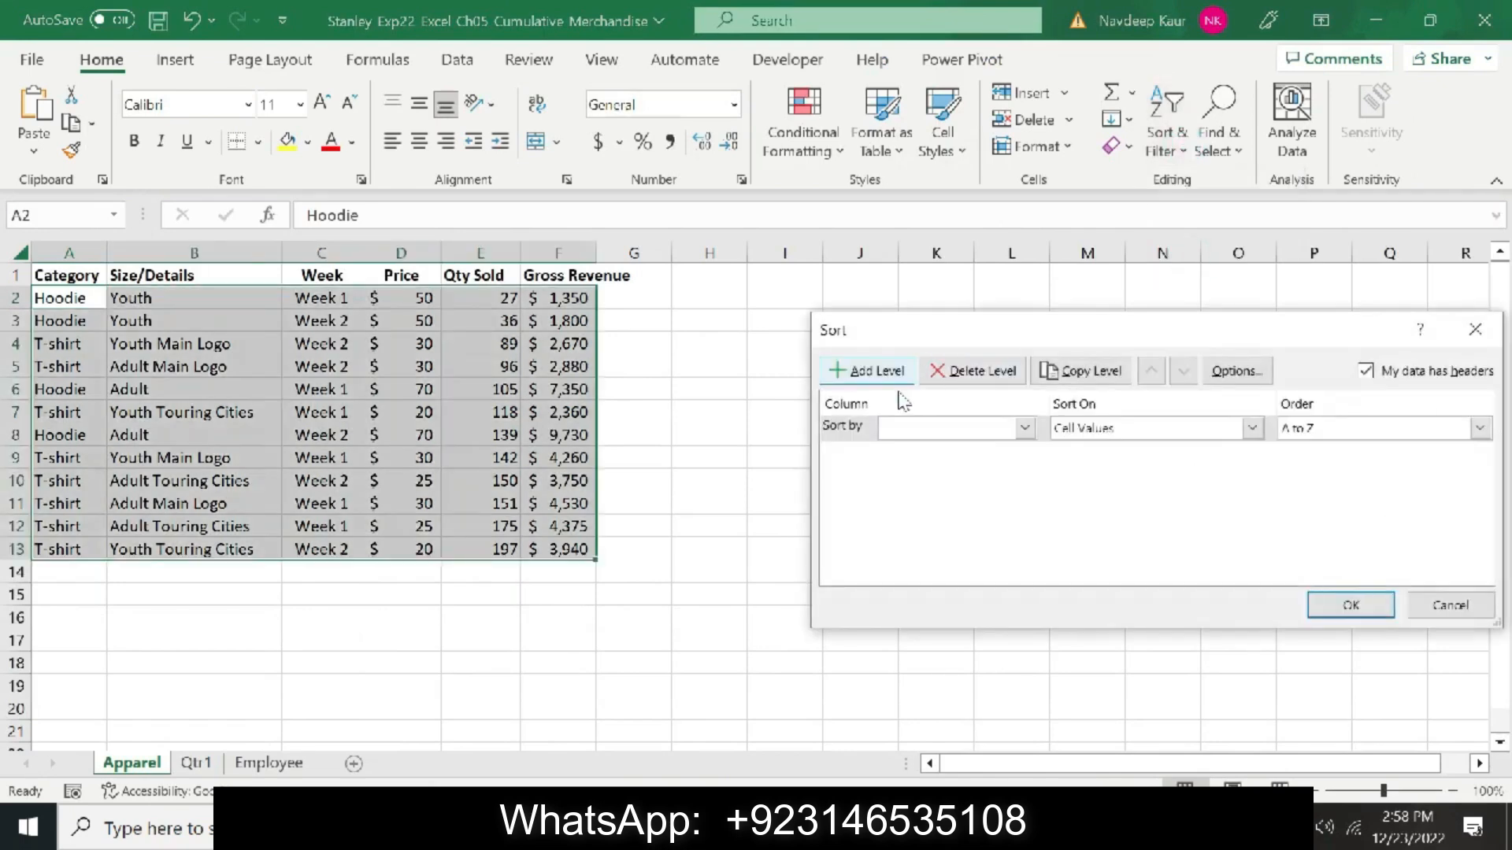
left_click(1025, 427)
left_click(921, 484)
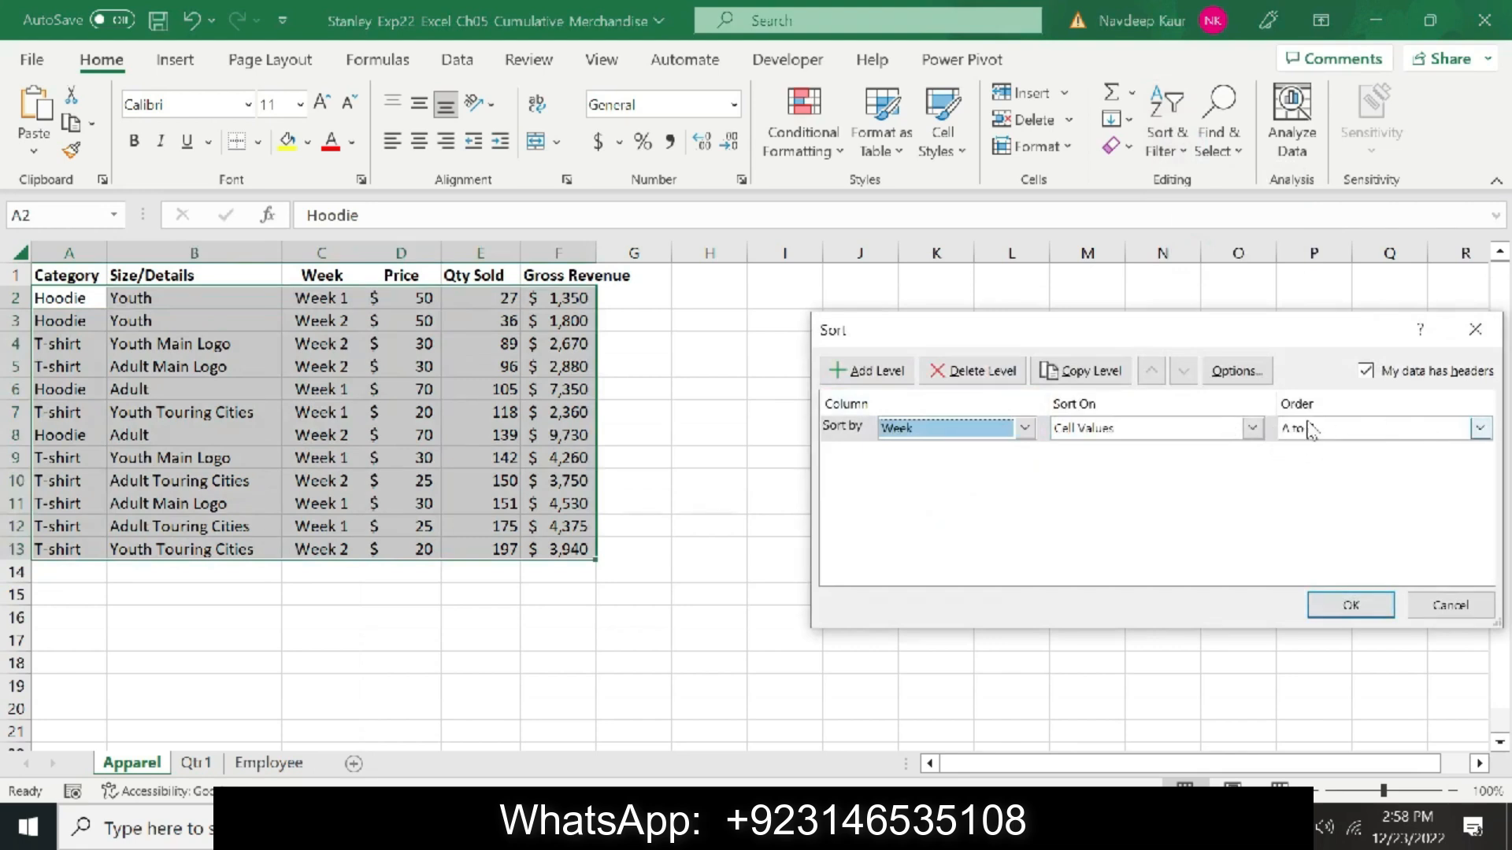
left_click(866, 374)
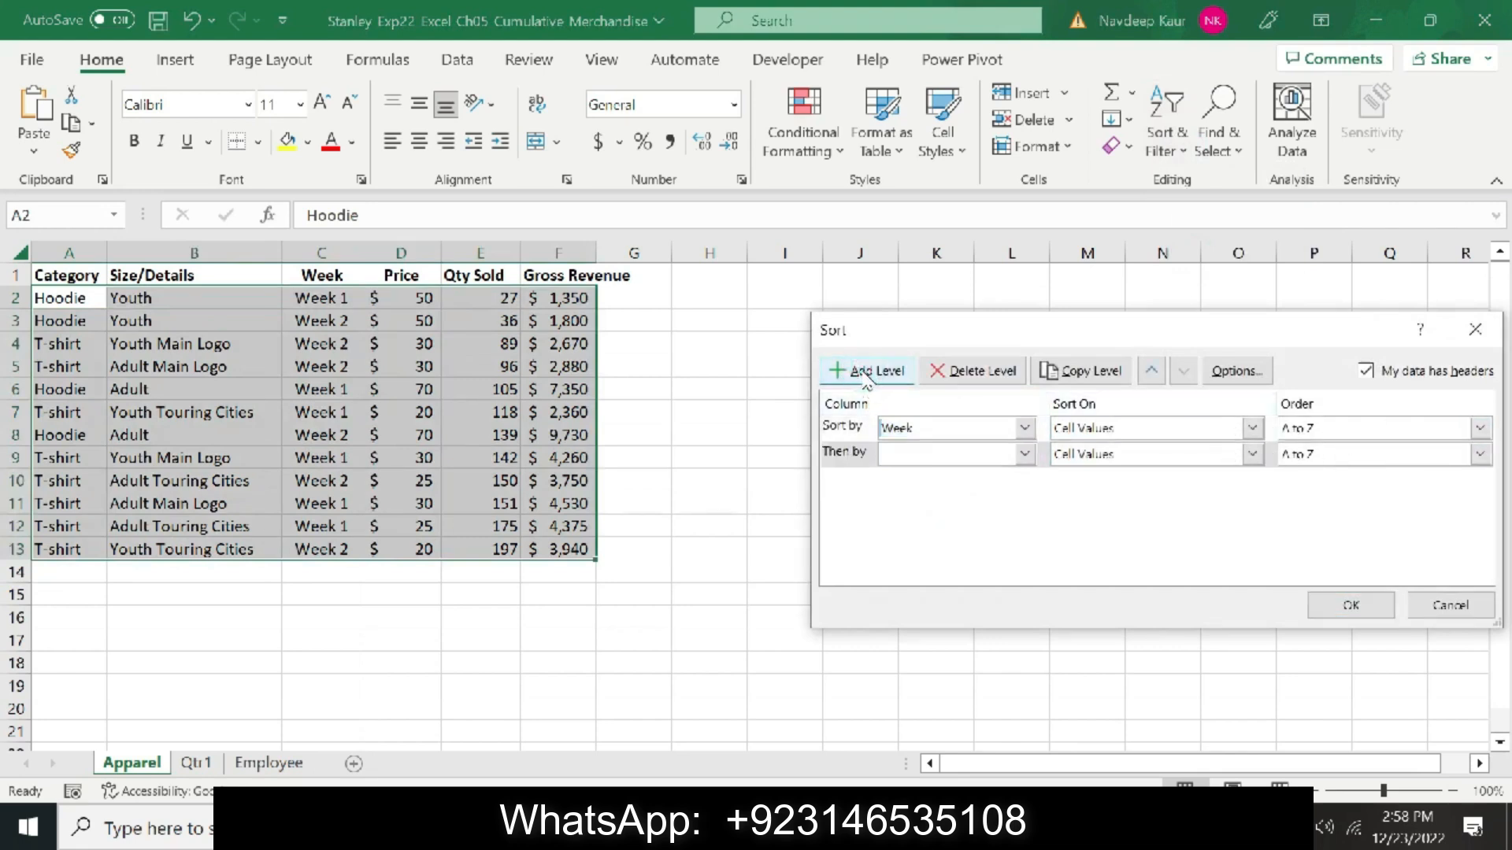
left_click(1025, 454)
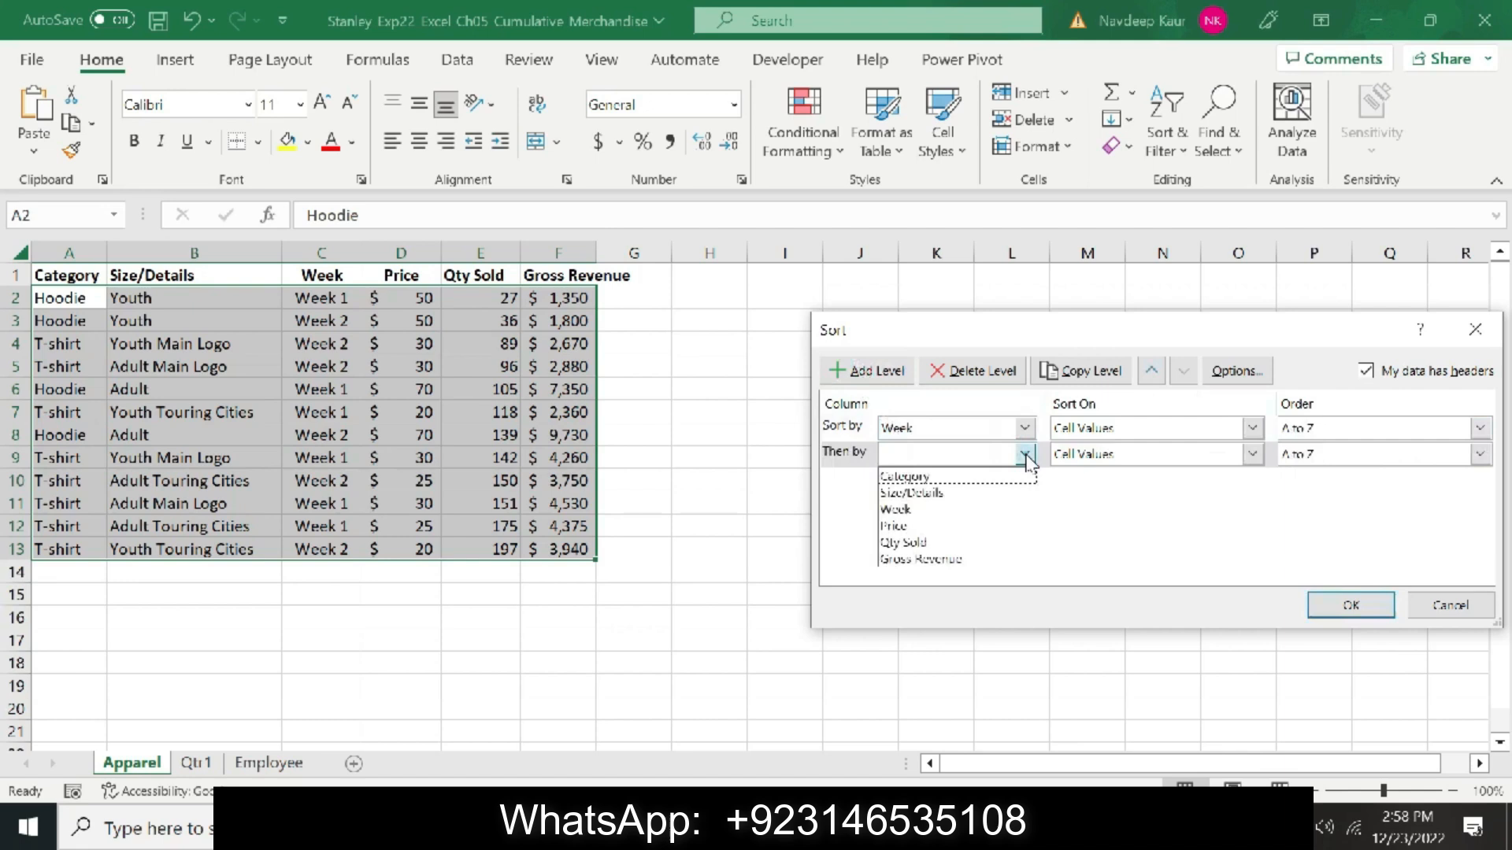
left_click(949, 476)
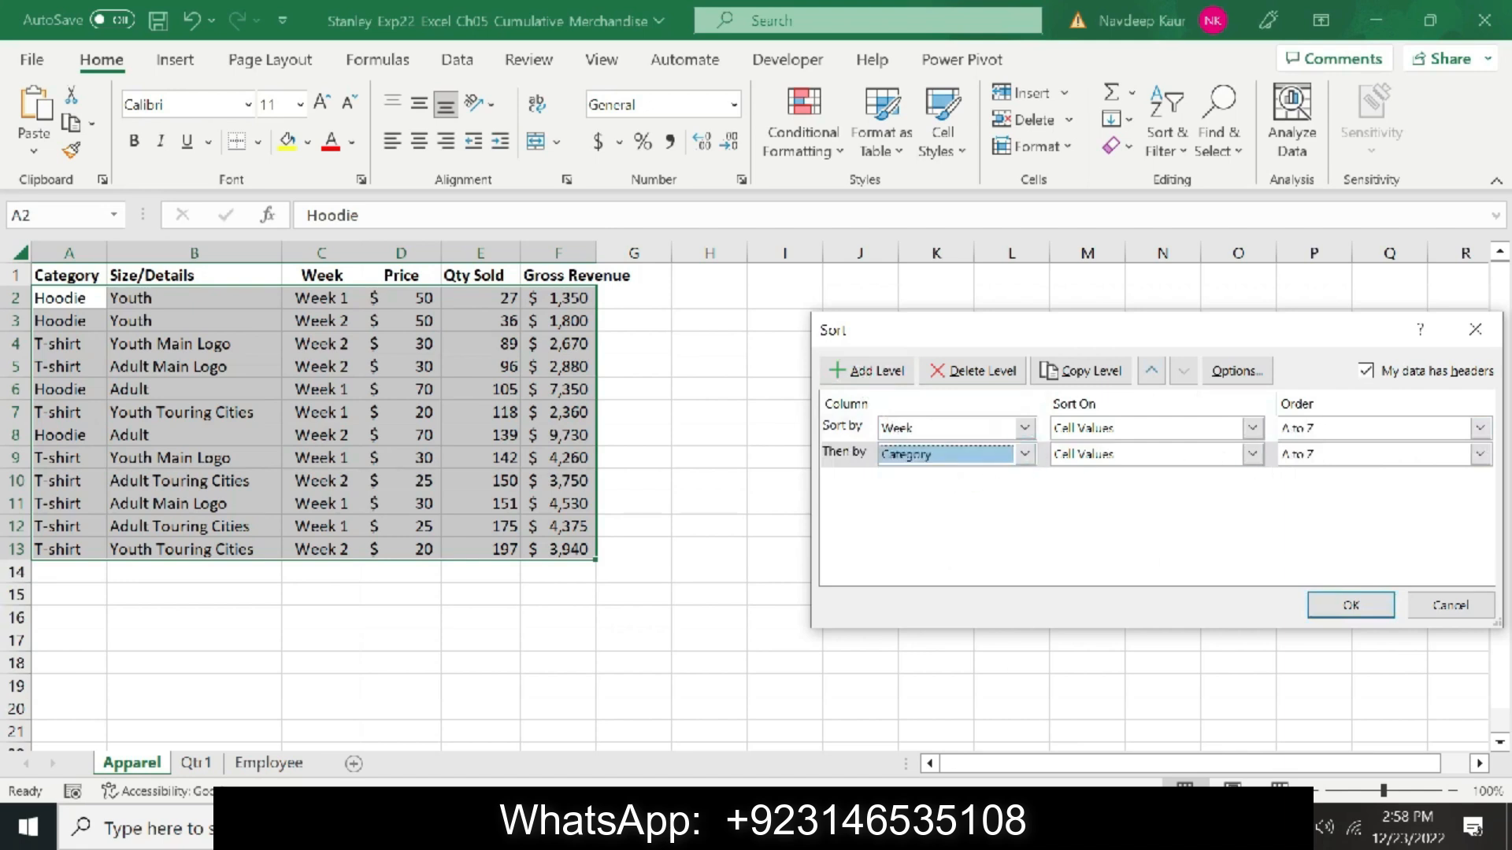
key("alt+Tab")
key("alt+Tab")
left_click(1323, 603)
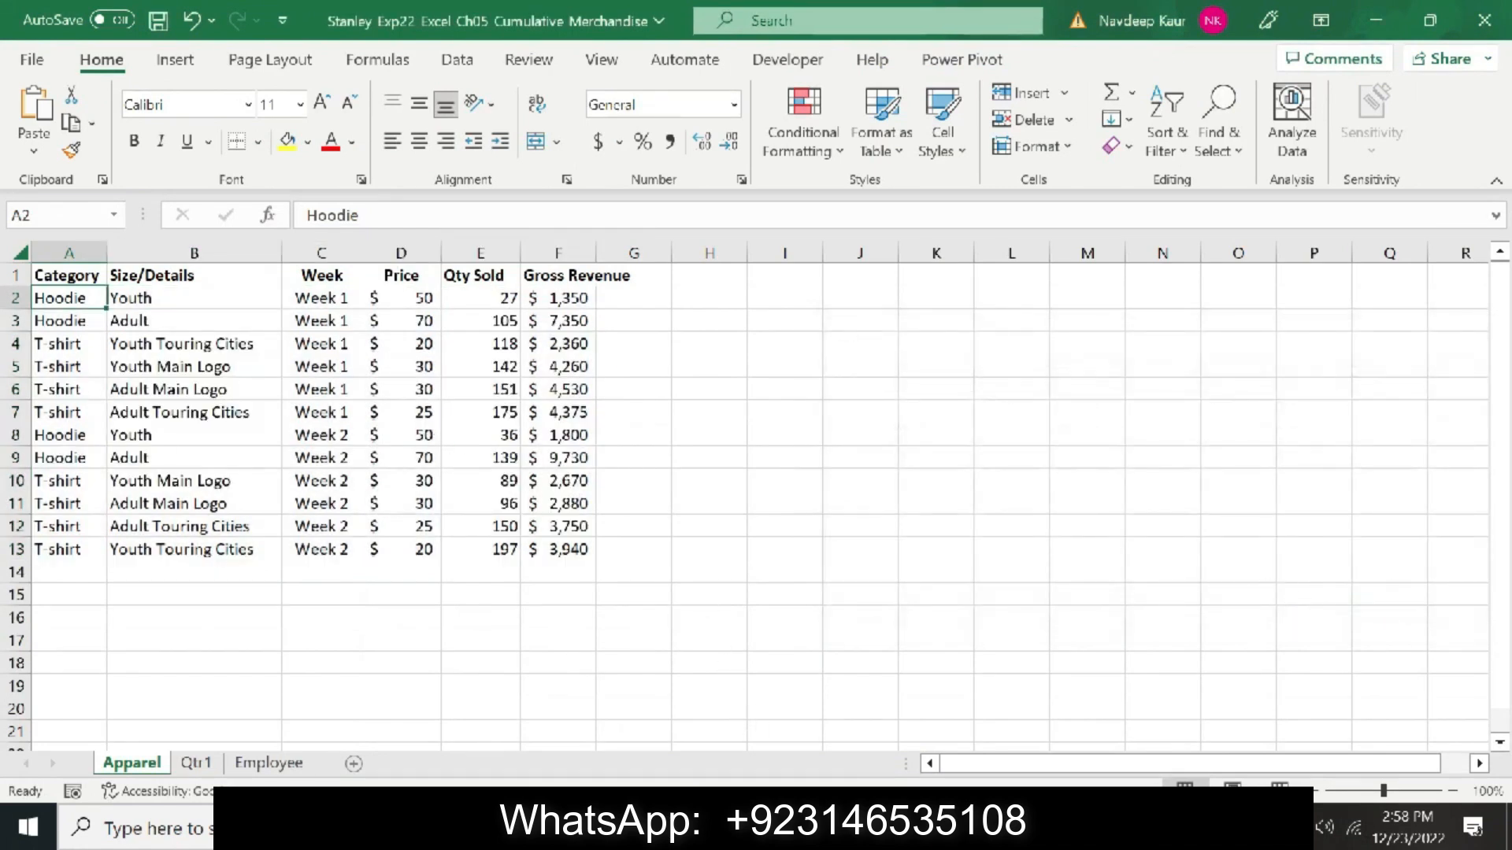
Switch to the Word instructions, clear the step 2 highlight and highlight the step 3 Subtotal instruction in yellow
key("alt+Tab")
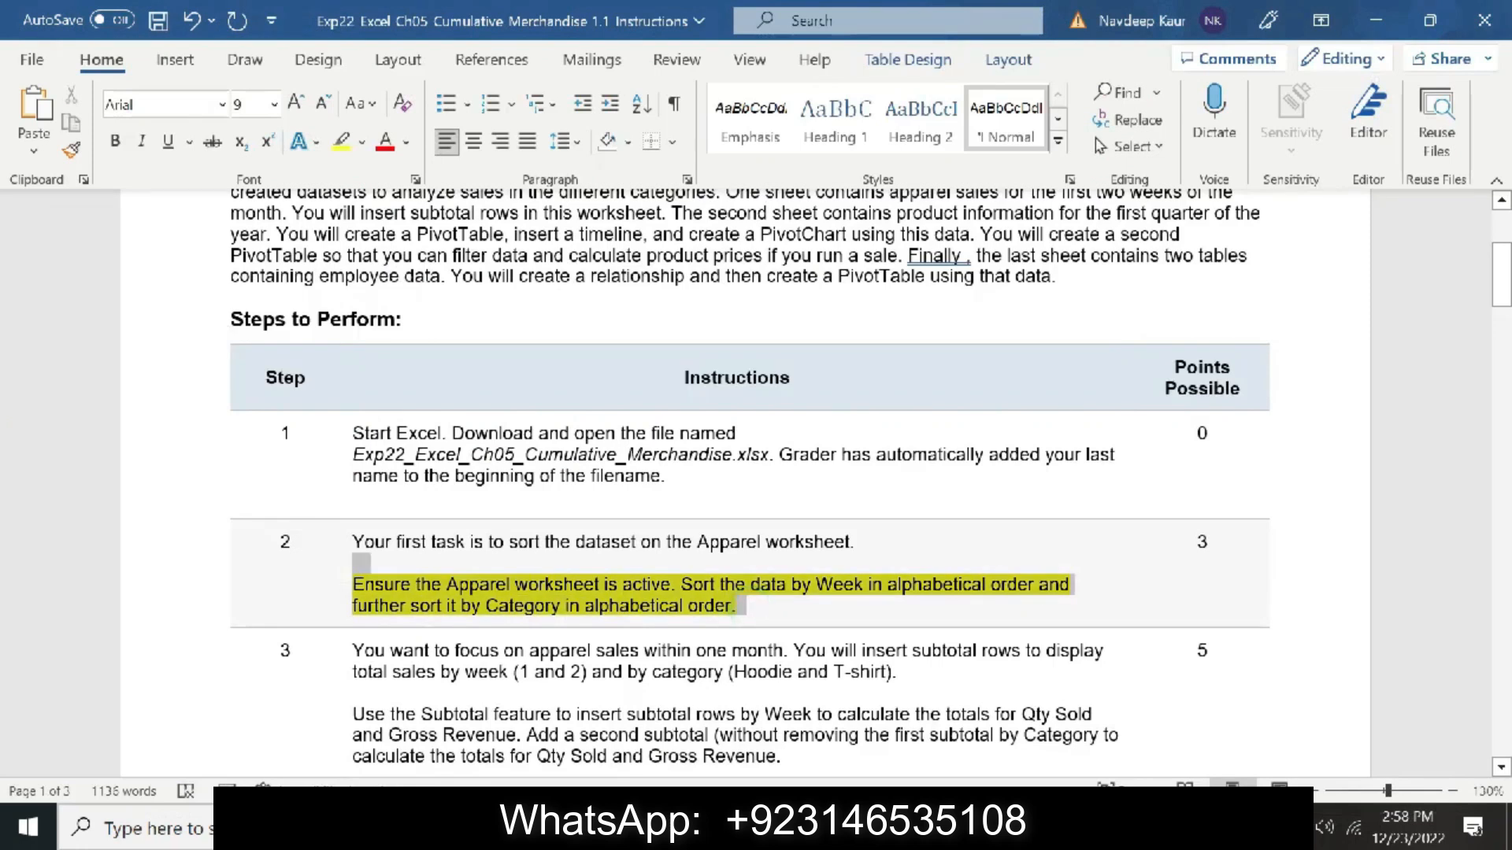
left_click(341, 142)
scroll(748, 481, "down", 4)
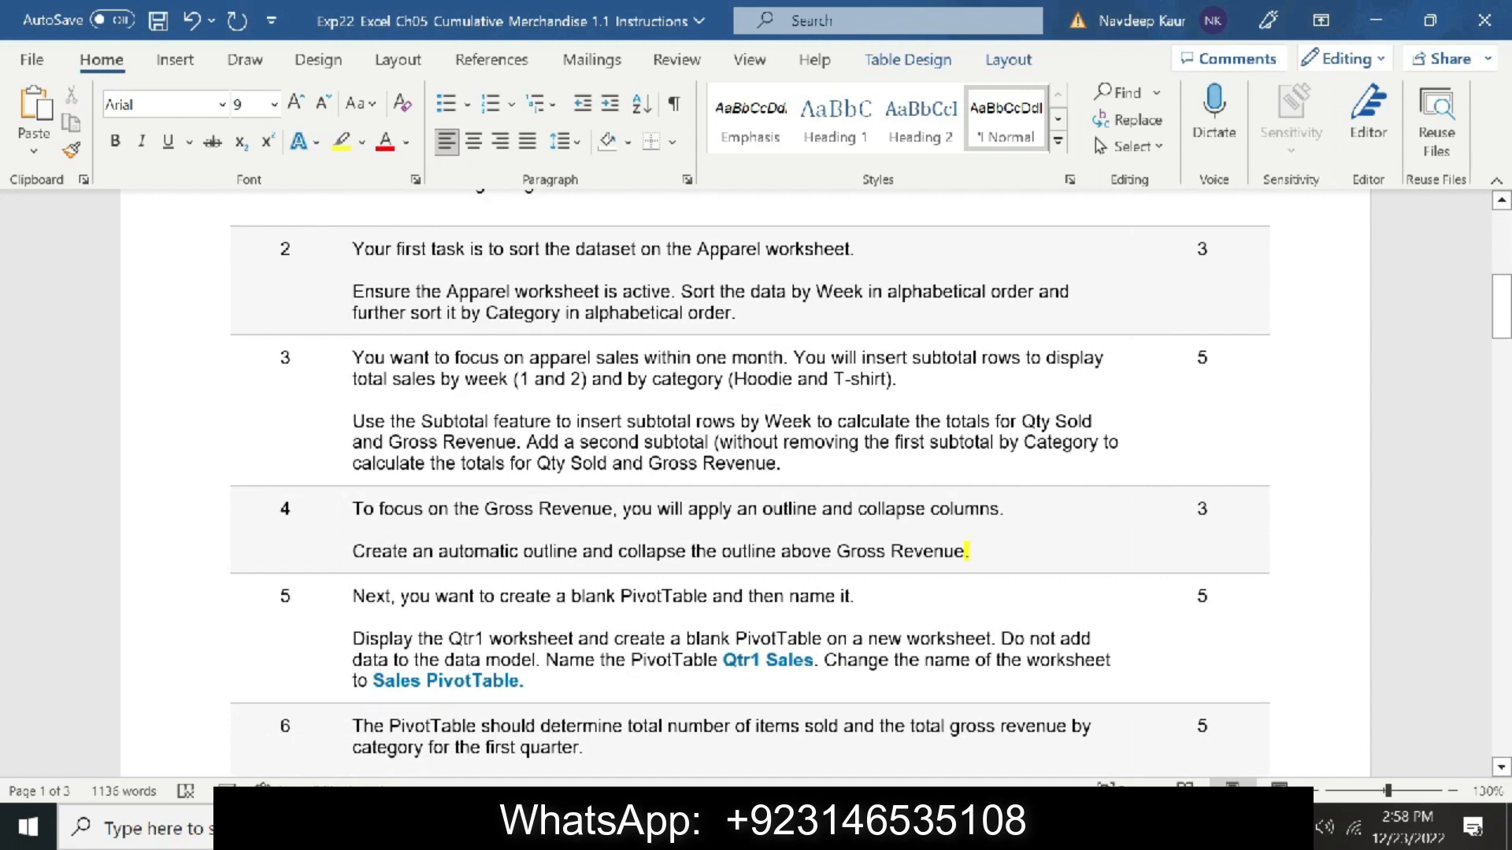
left_click_drag(781, 463, 352, 421)
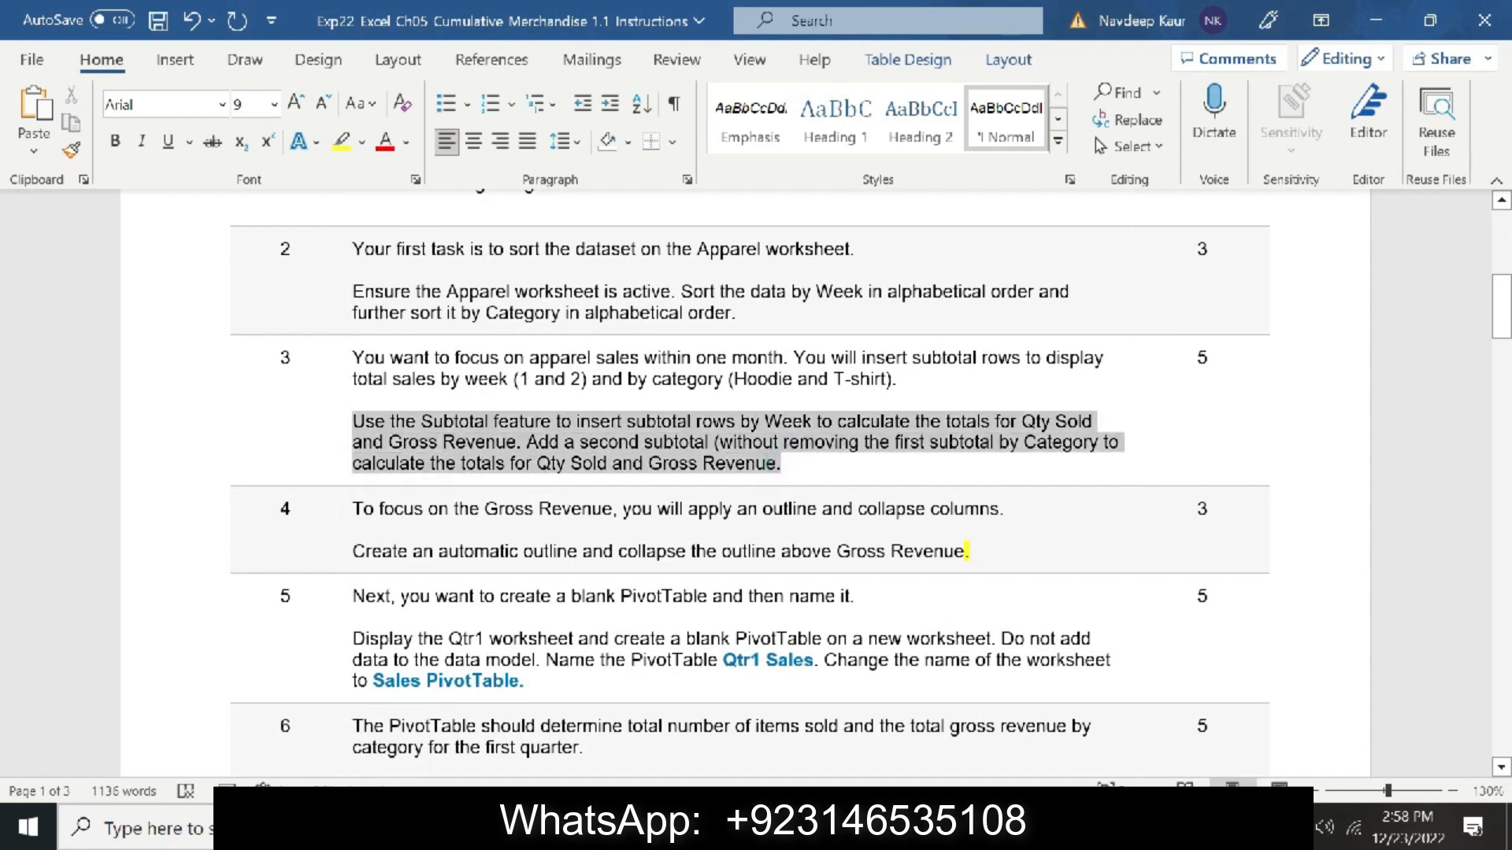
left_click(341, 141)
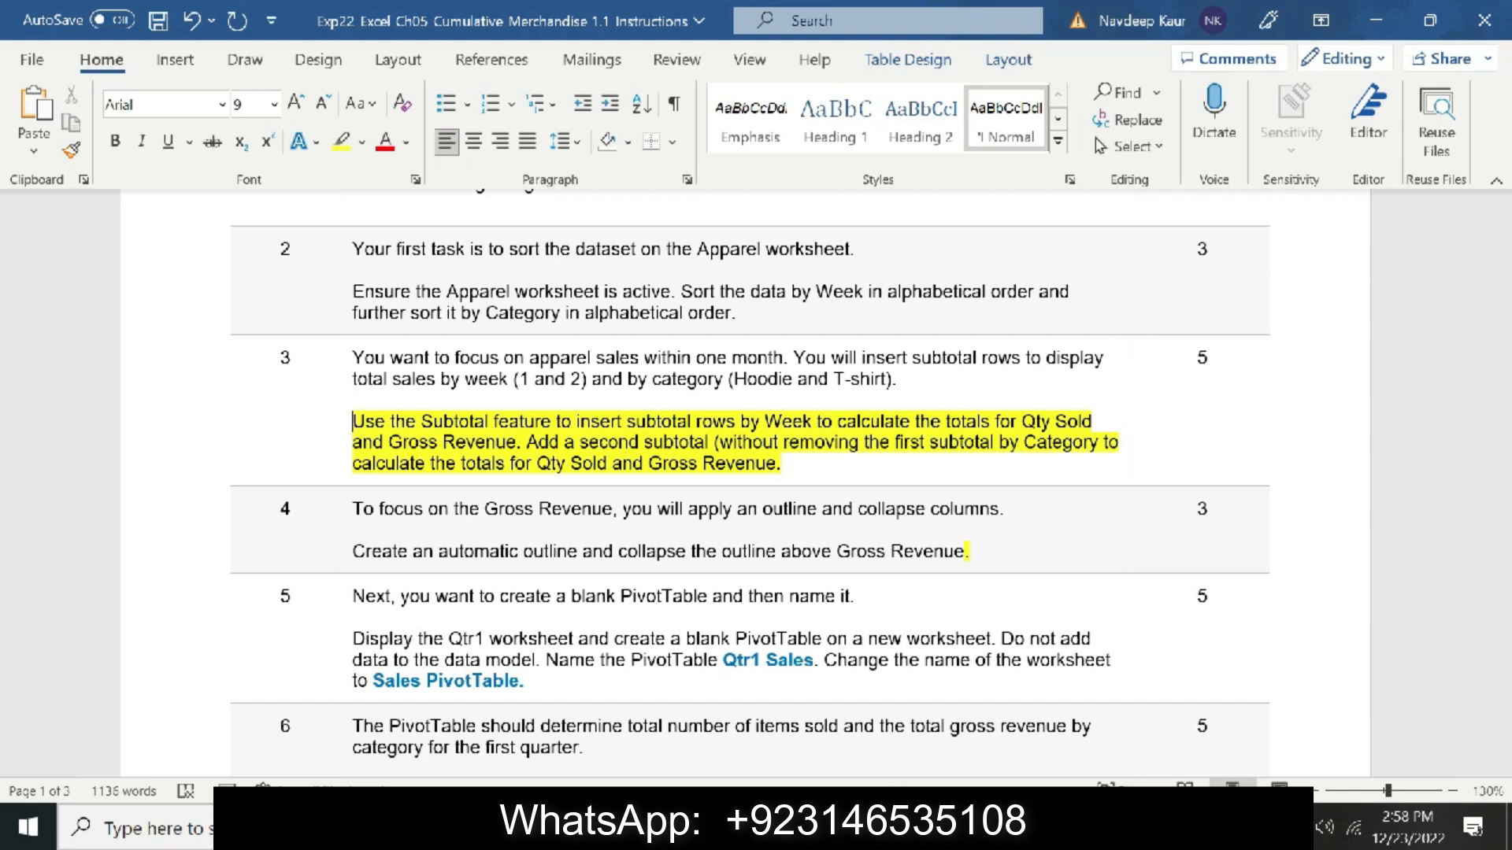
Switch back to the Excel workbook and start a subtotal of the Apparel data at each change in Week
key("alt+Tab")
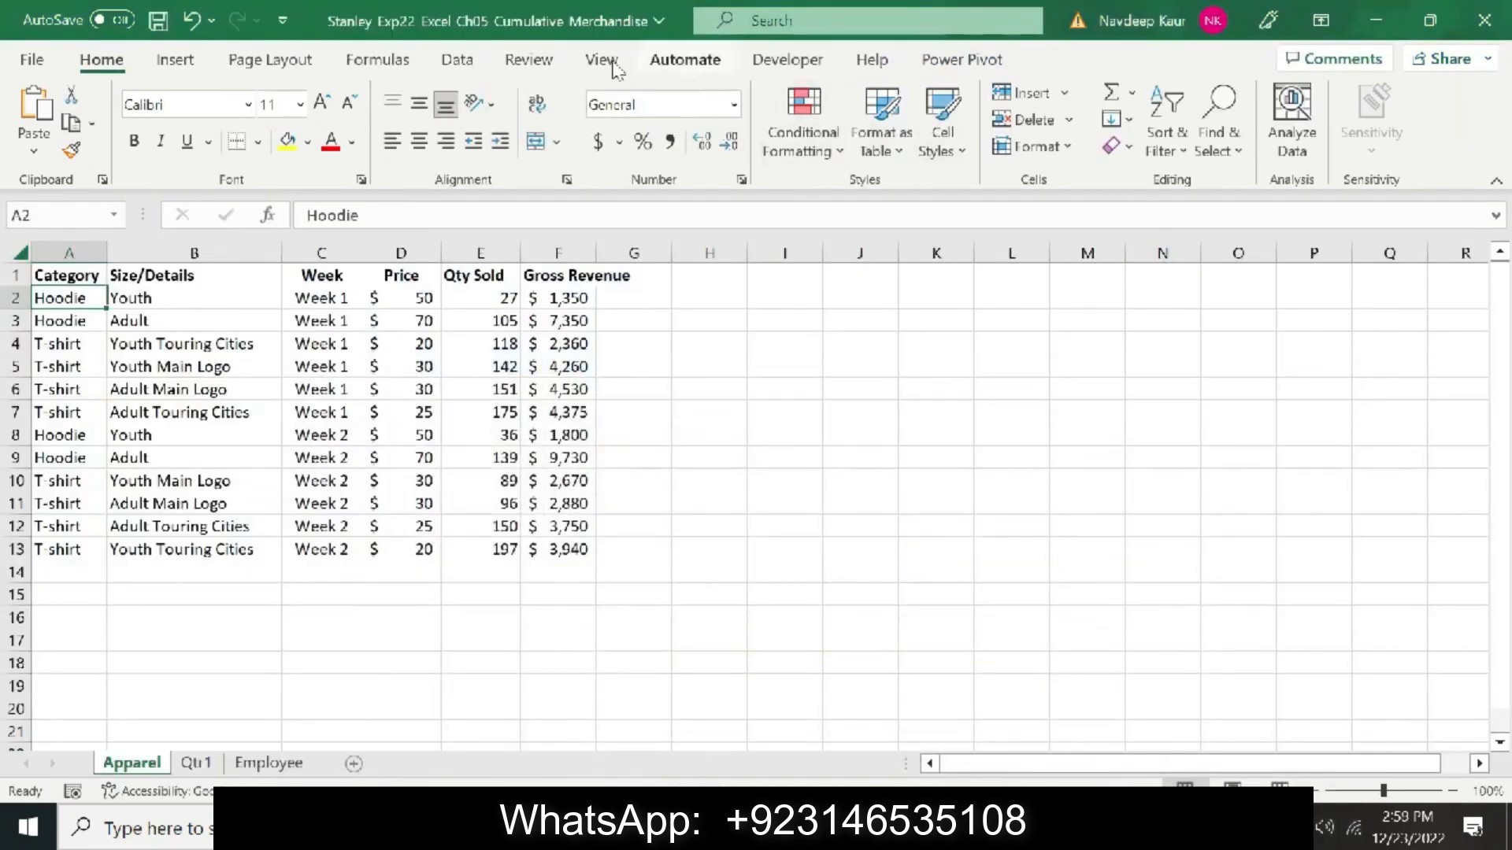
left_click(457, 59)
left_click(1179, 138)
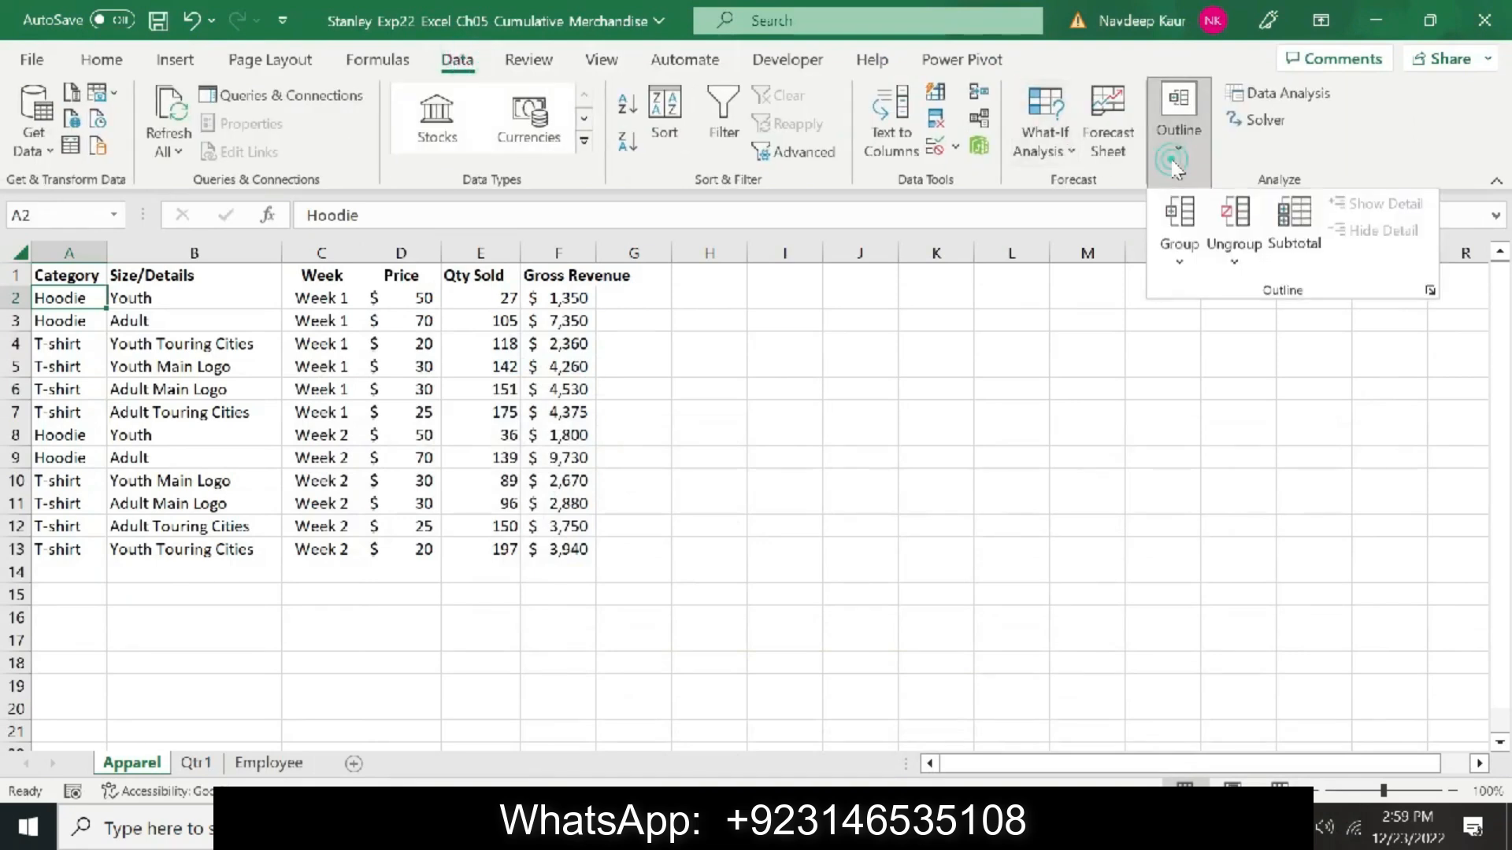
left_click(1294, 236)
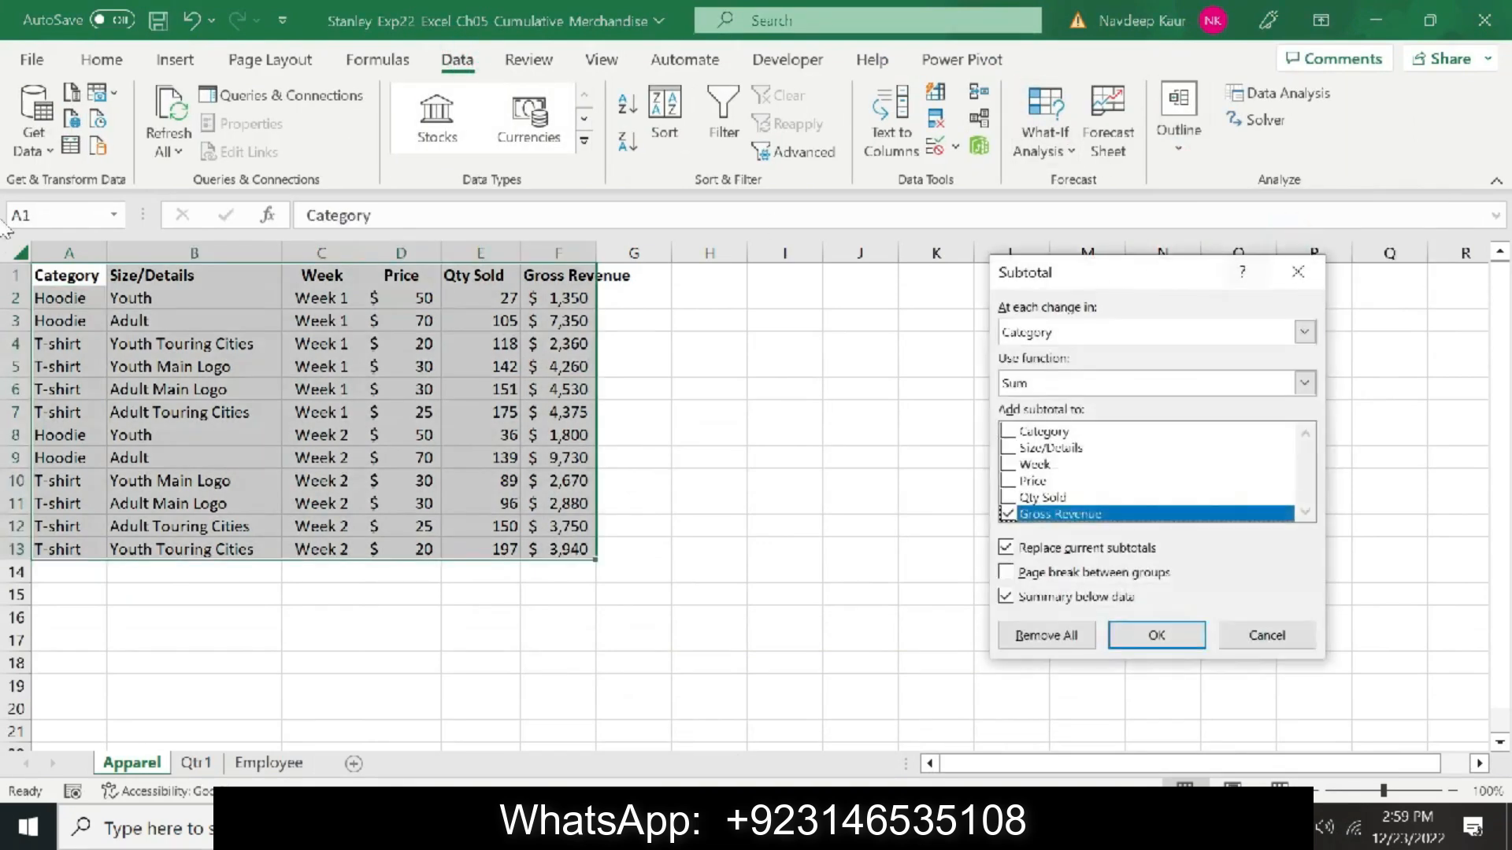
left_click(1304, 331)
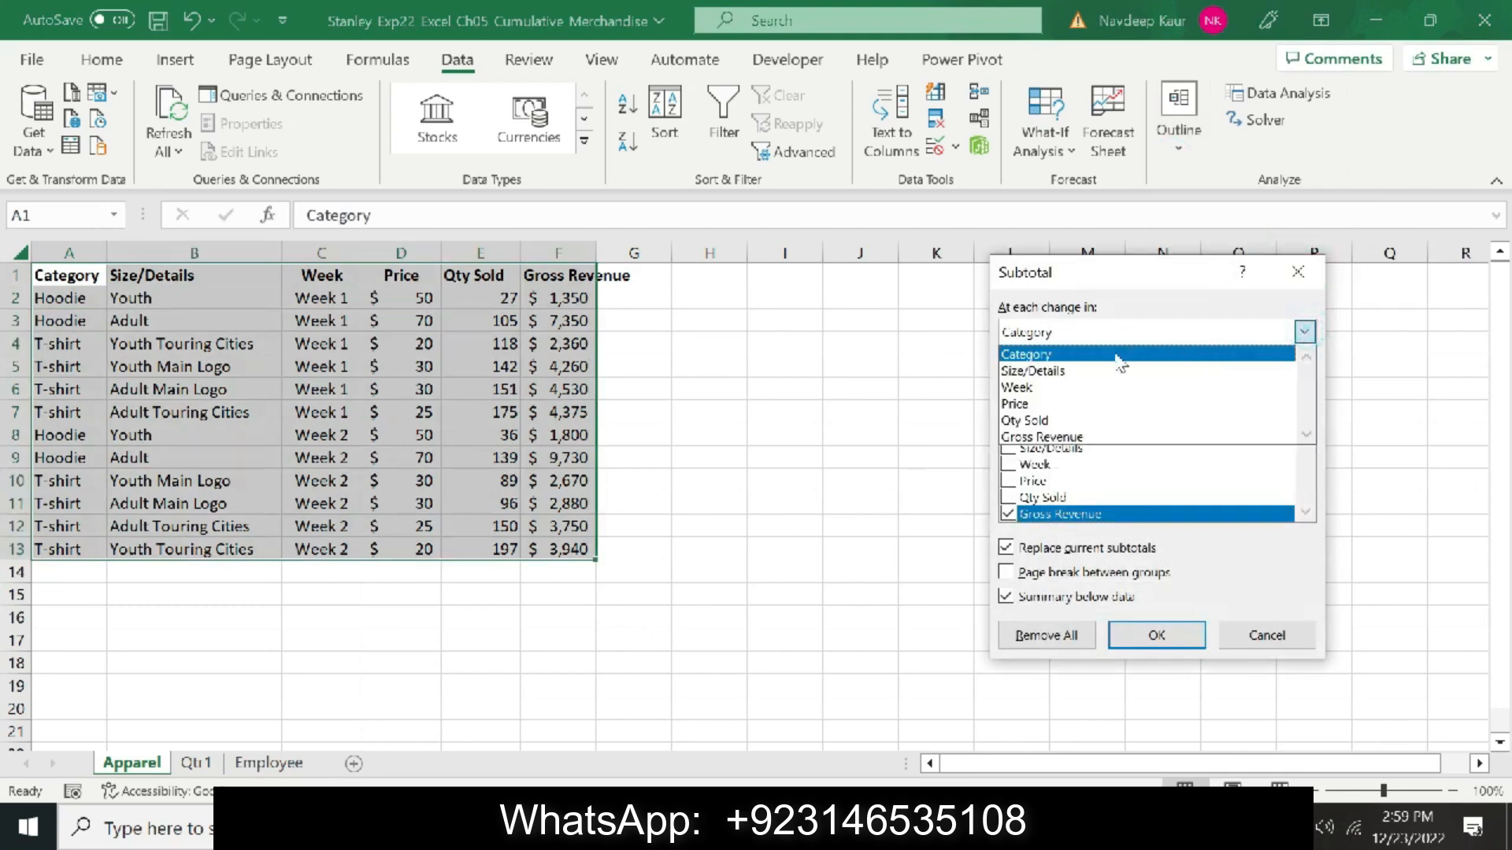
left_click(1067, 387)
key("alt+Tab")
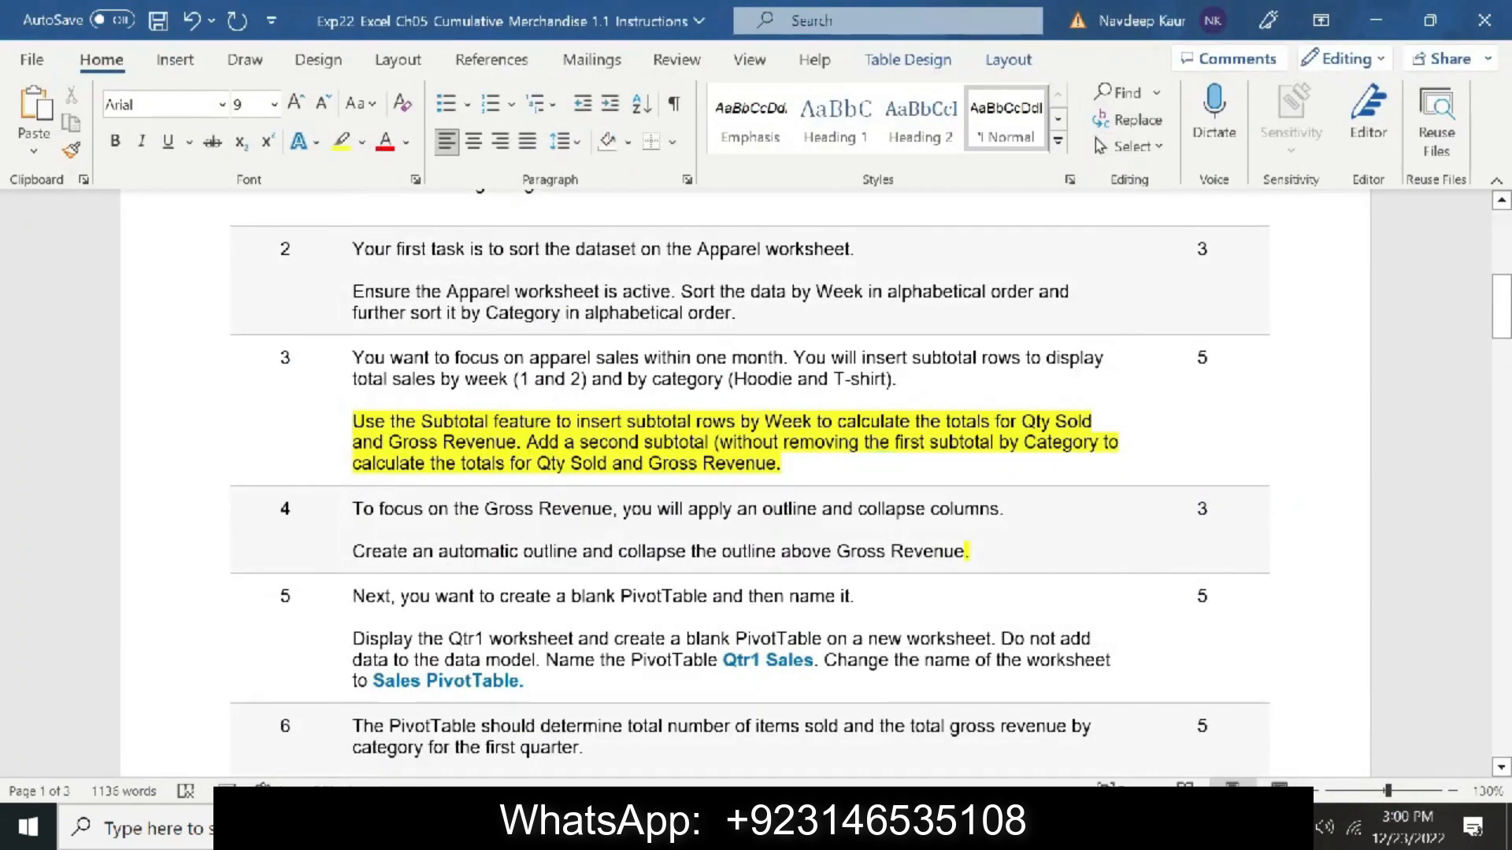
key("alt+Tab")
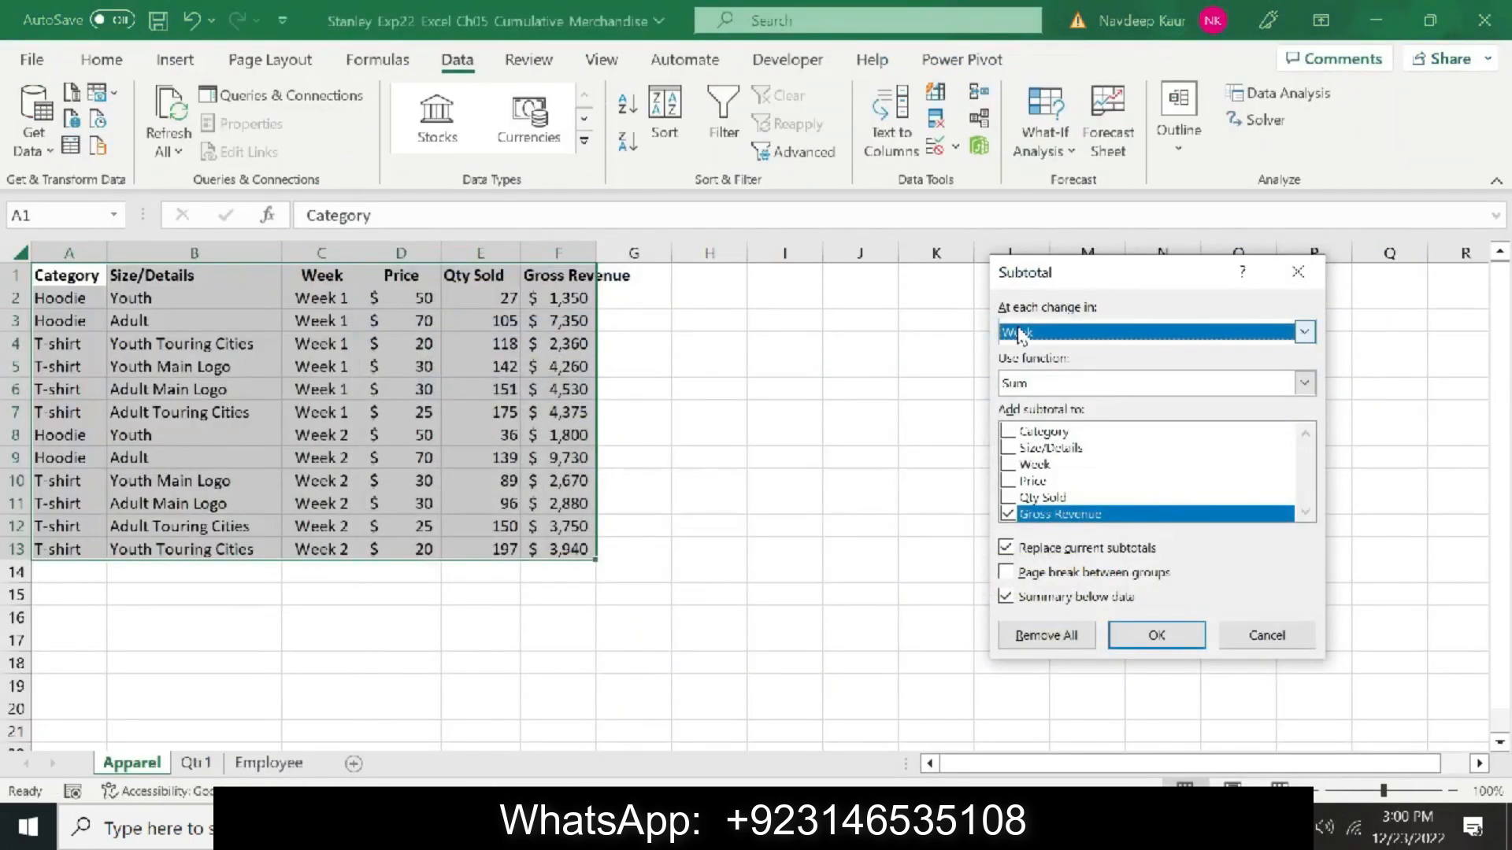
Apply the Week subtotal with the Sum function, adding Qty Sold to the subtotaled columns alongside Gross Revenue
left_click(1041, 385)
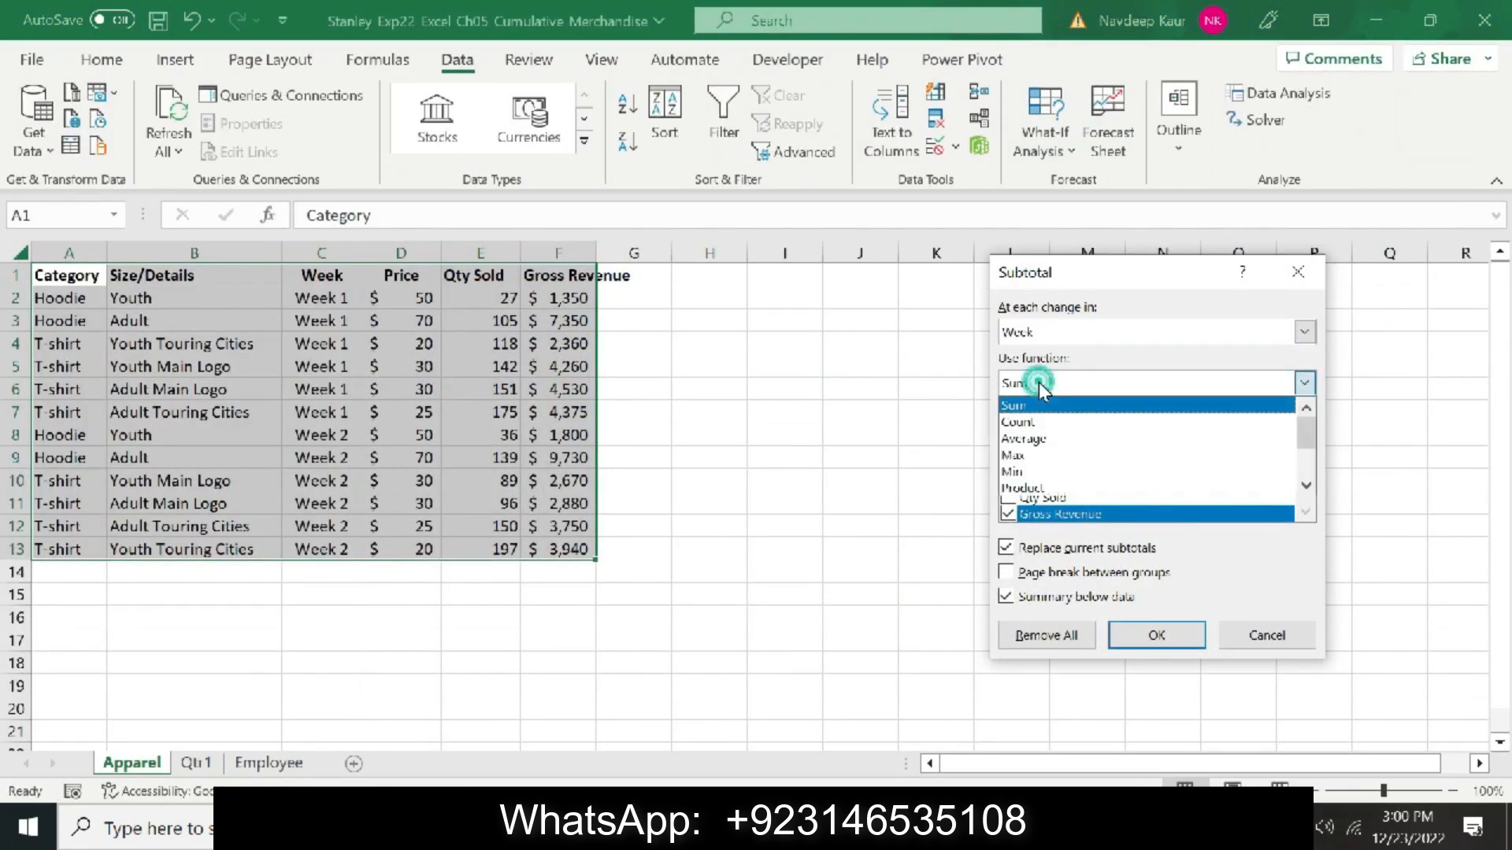
left_click(1038, 381)
left_click(1038, 381)
scroll(1087, 472, "down", 2)
scroll(1087, 472, "up", 2)
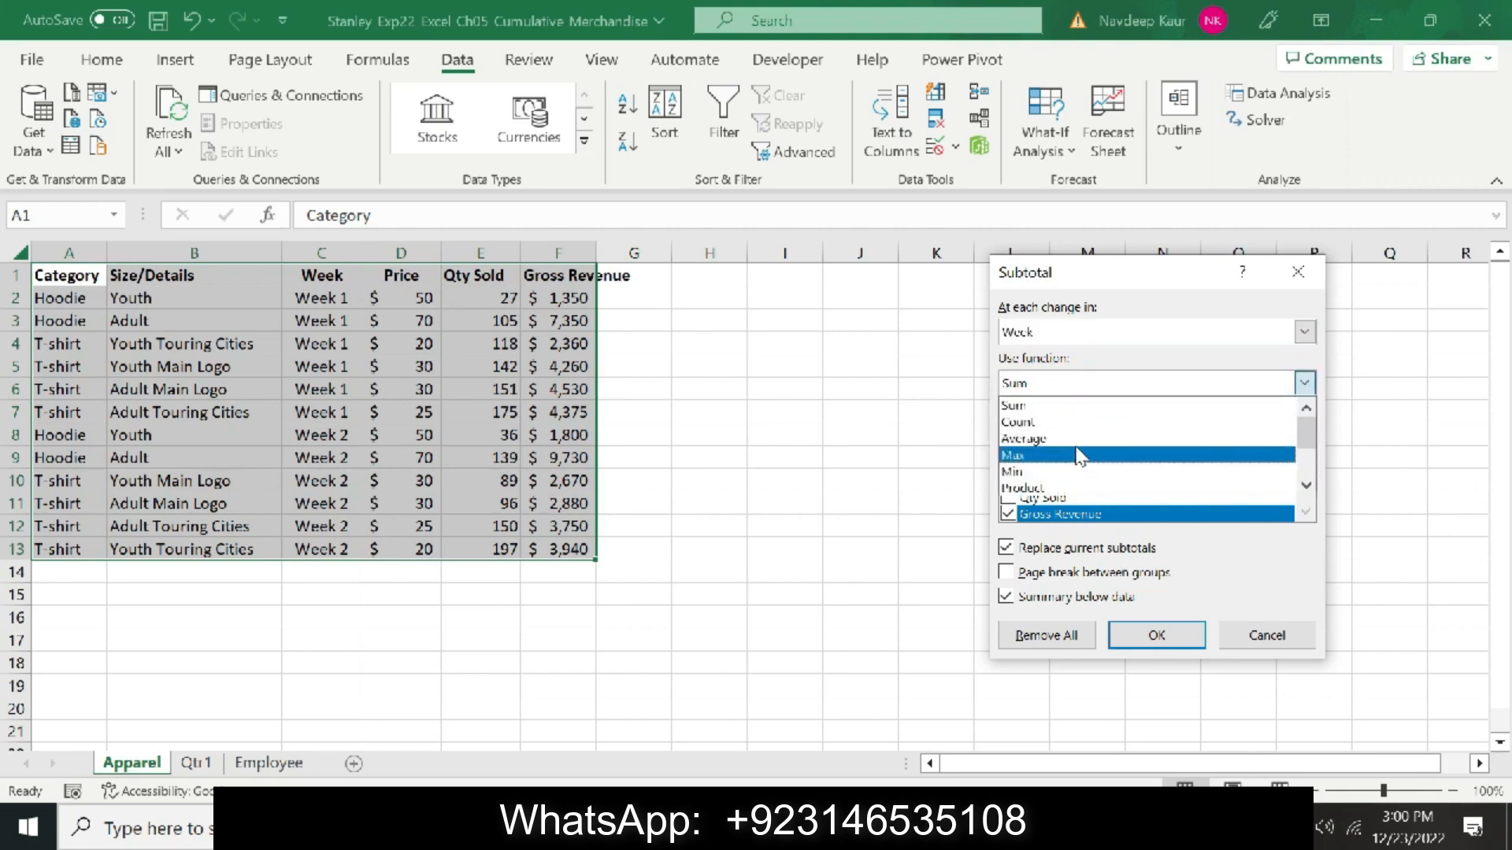
left_click(1078, 405)
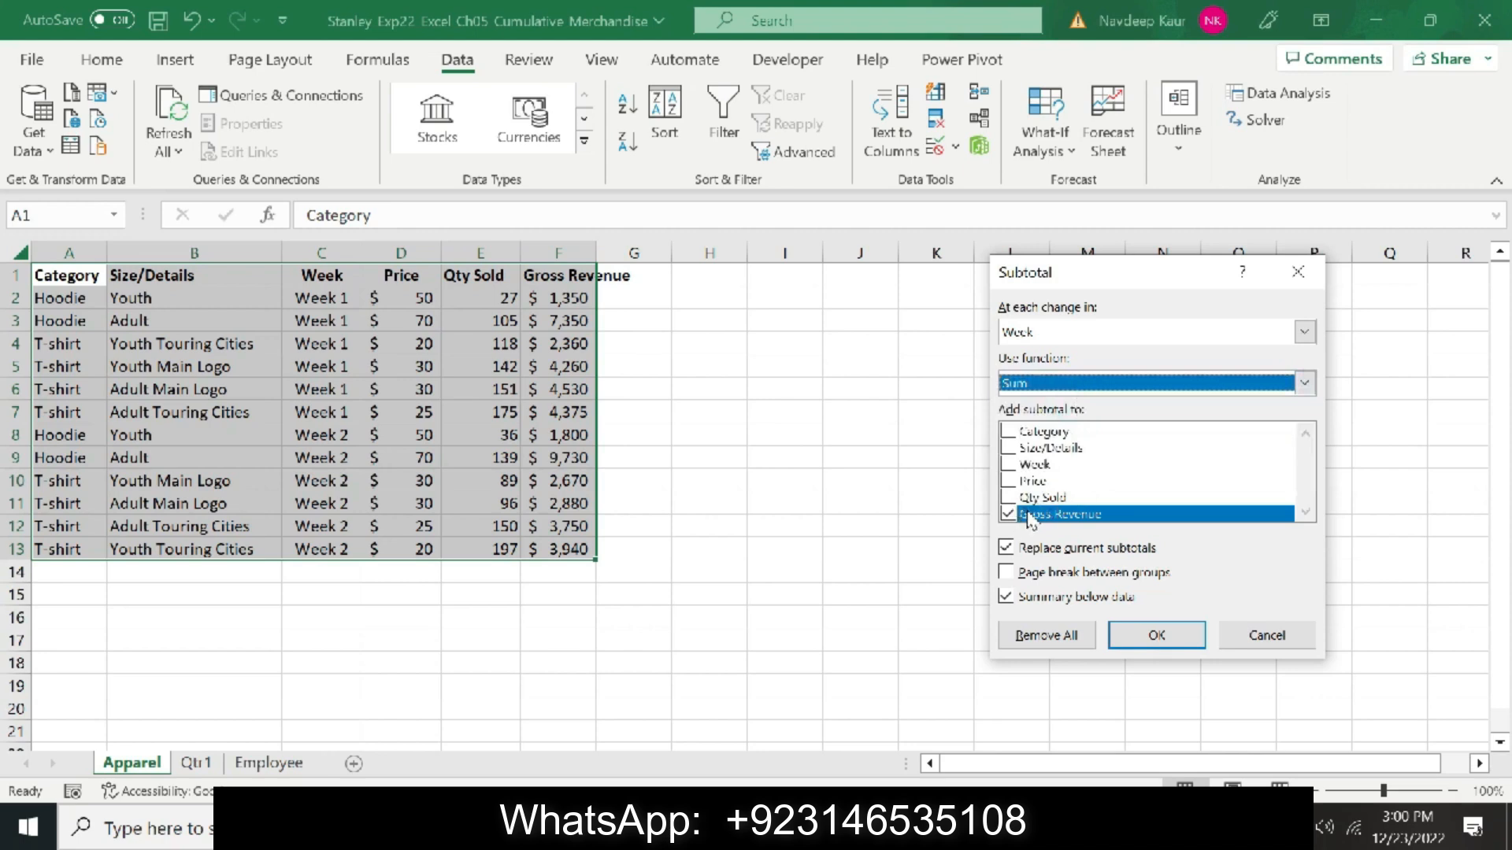
left_click(1008, 498)
left_click(1134, 634)
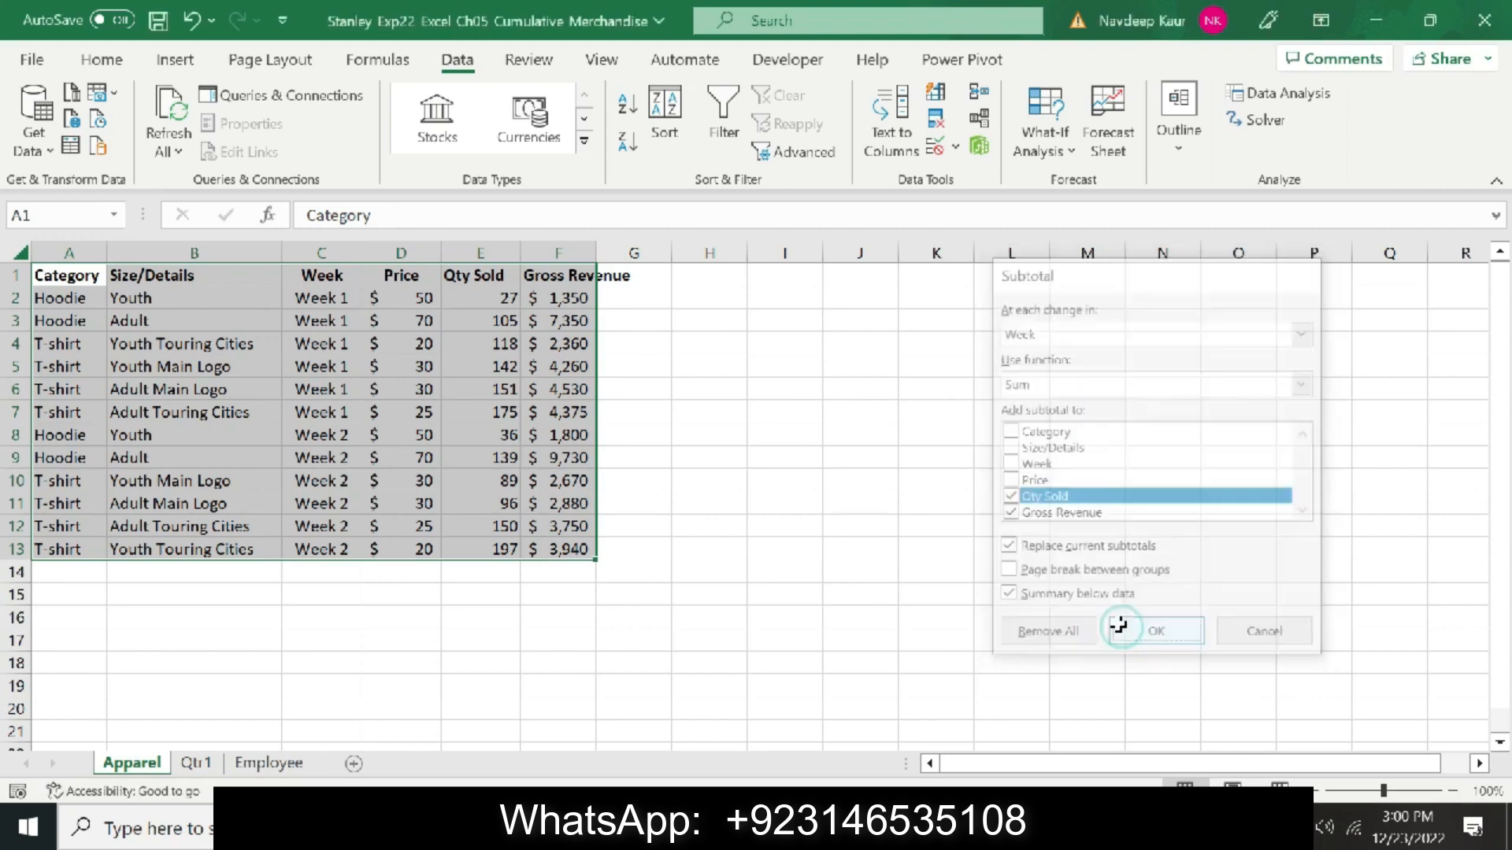
Check the step 3 instruction in Word, and back in Excel subtotal the Apparel data at each change in Category, summing Qty Sold and Gross Revenue
left_click(957, 826)
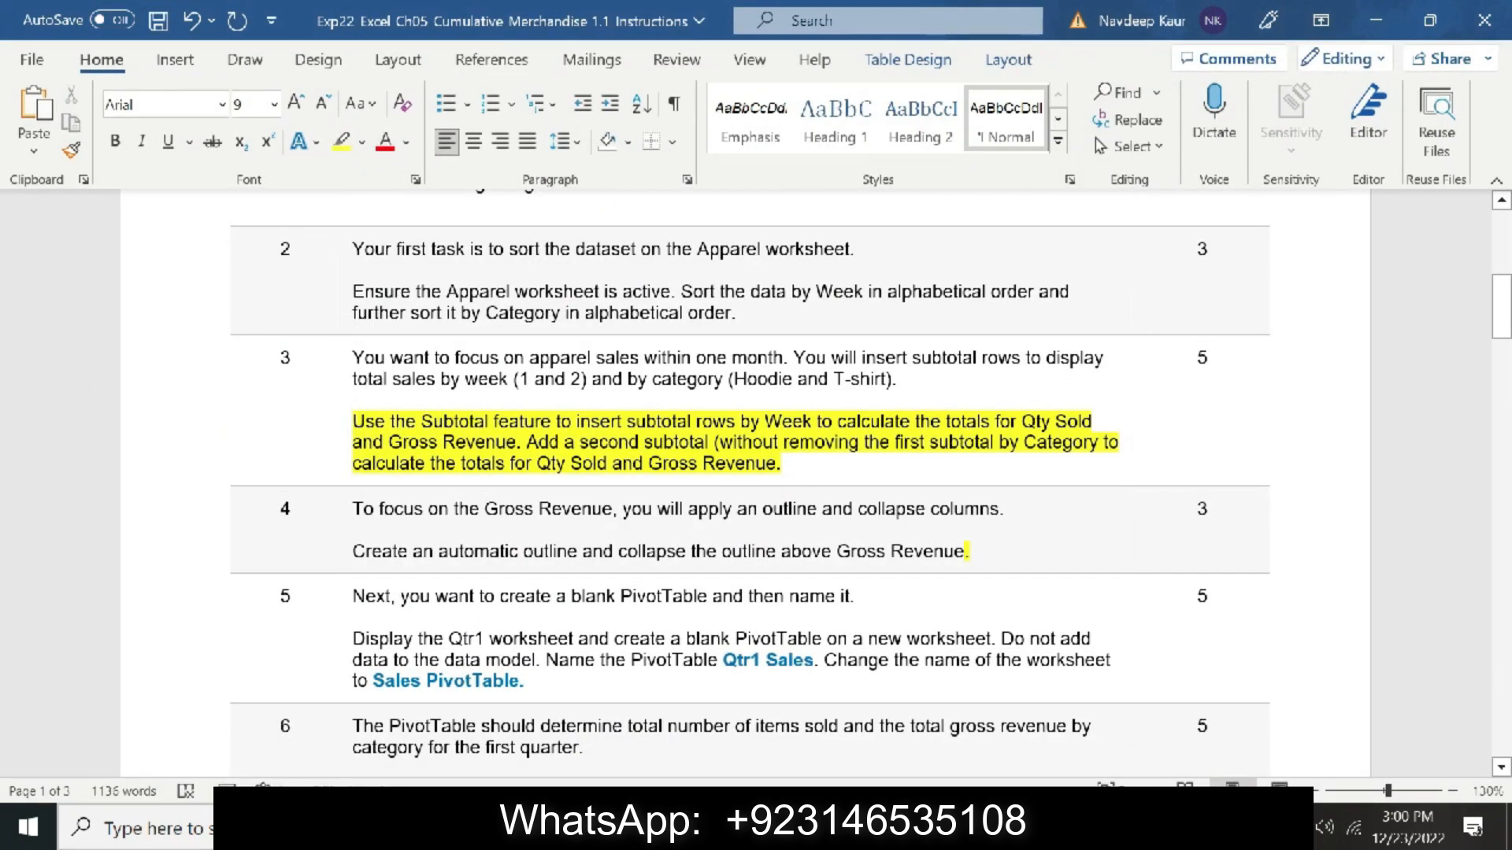
key("alt+Tab")
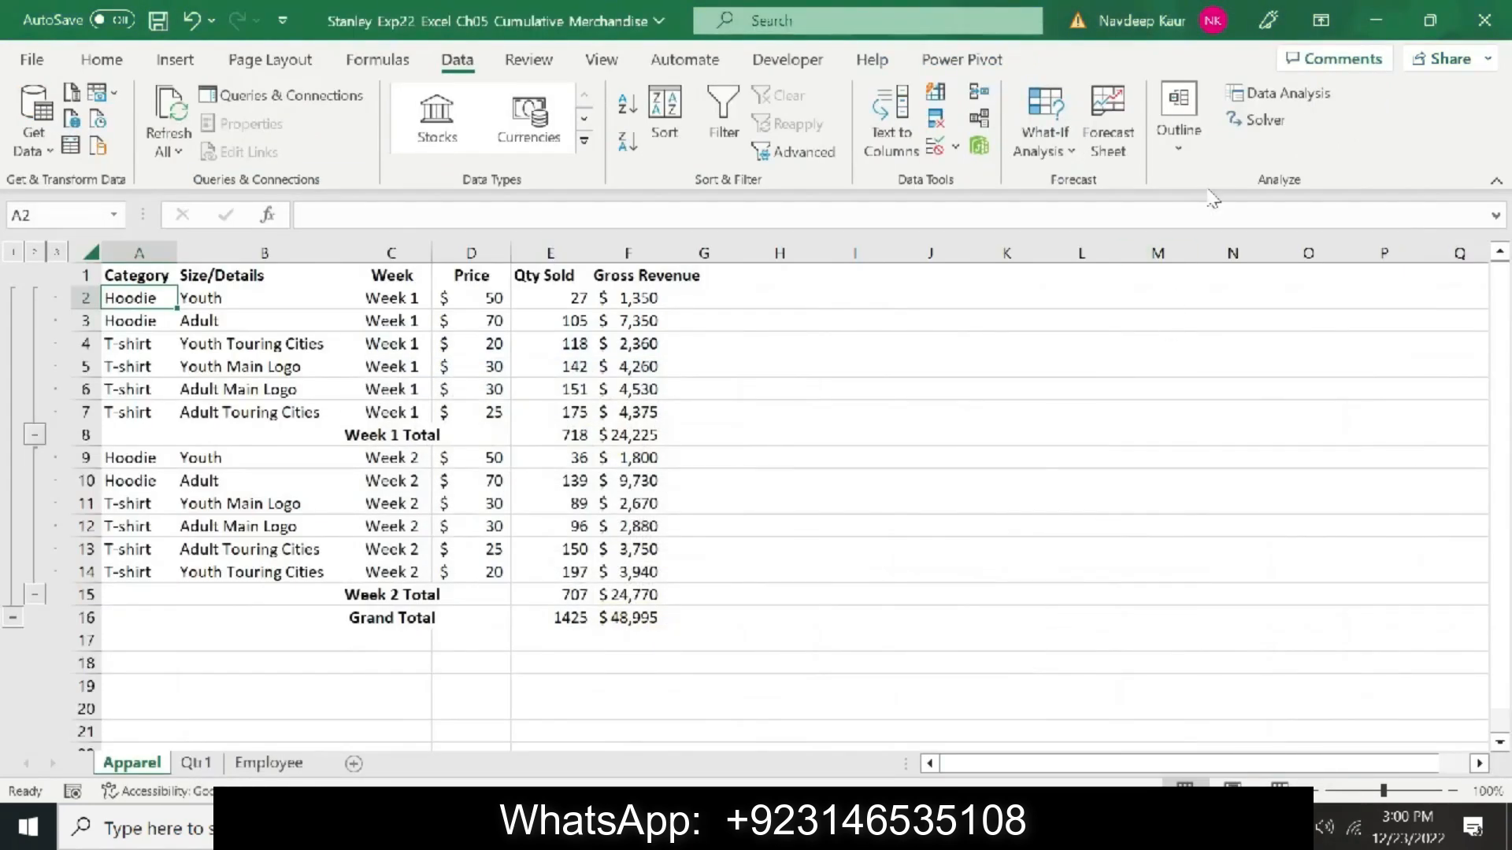
left_click(1179, 114)
left_click(1292, 224)
left_click(1116, 340)
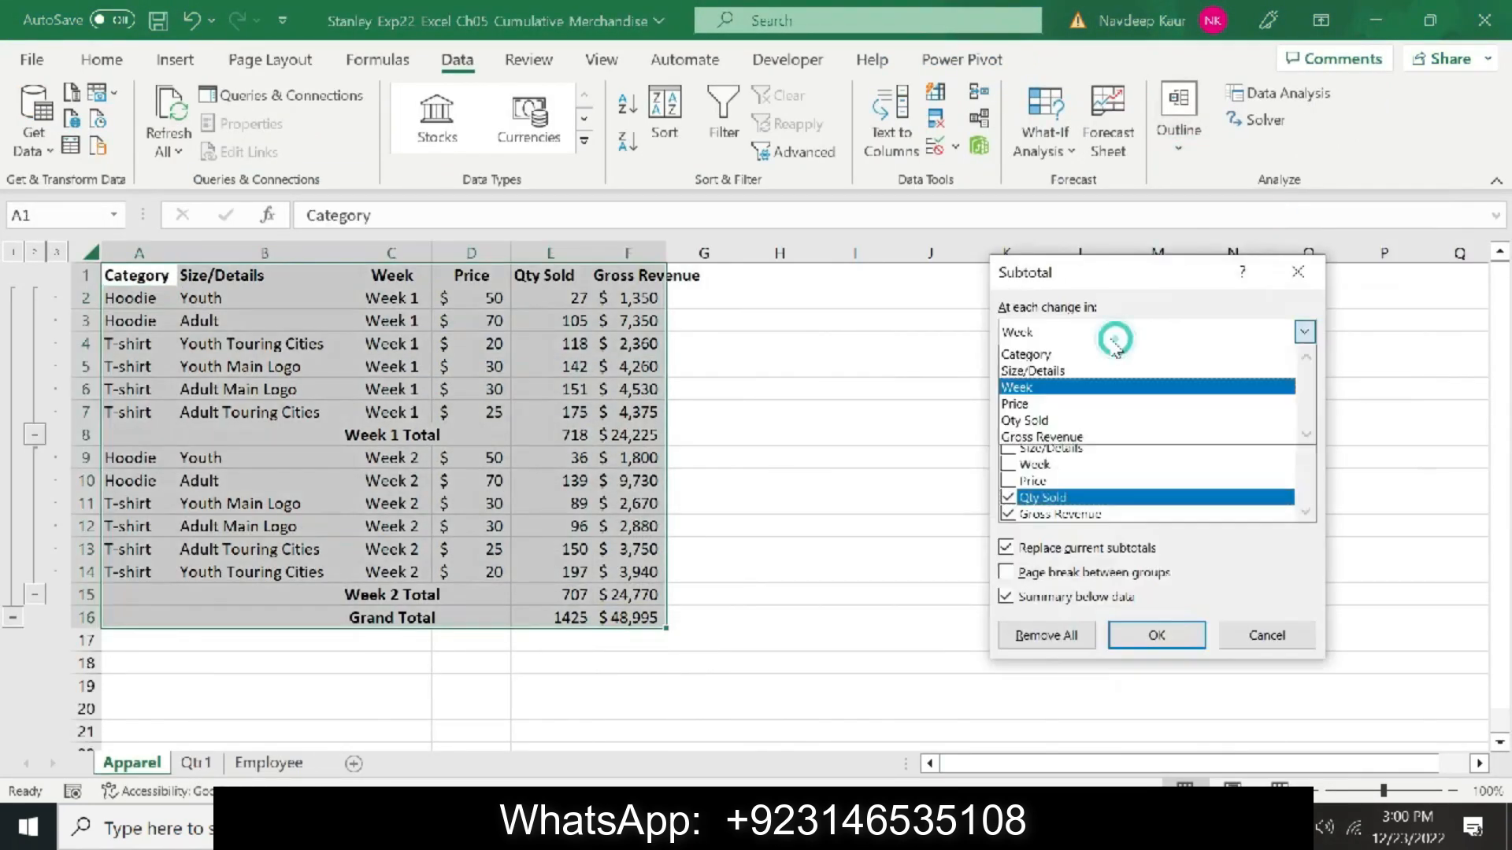
left_click(1059, 354)
key("alt+Tab")
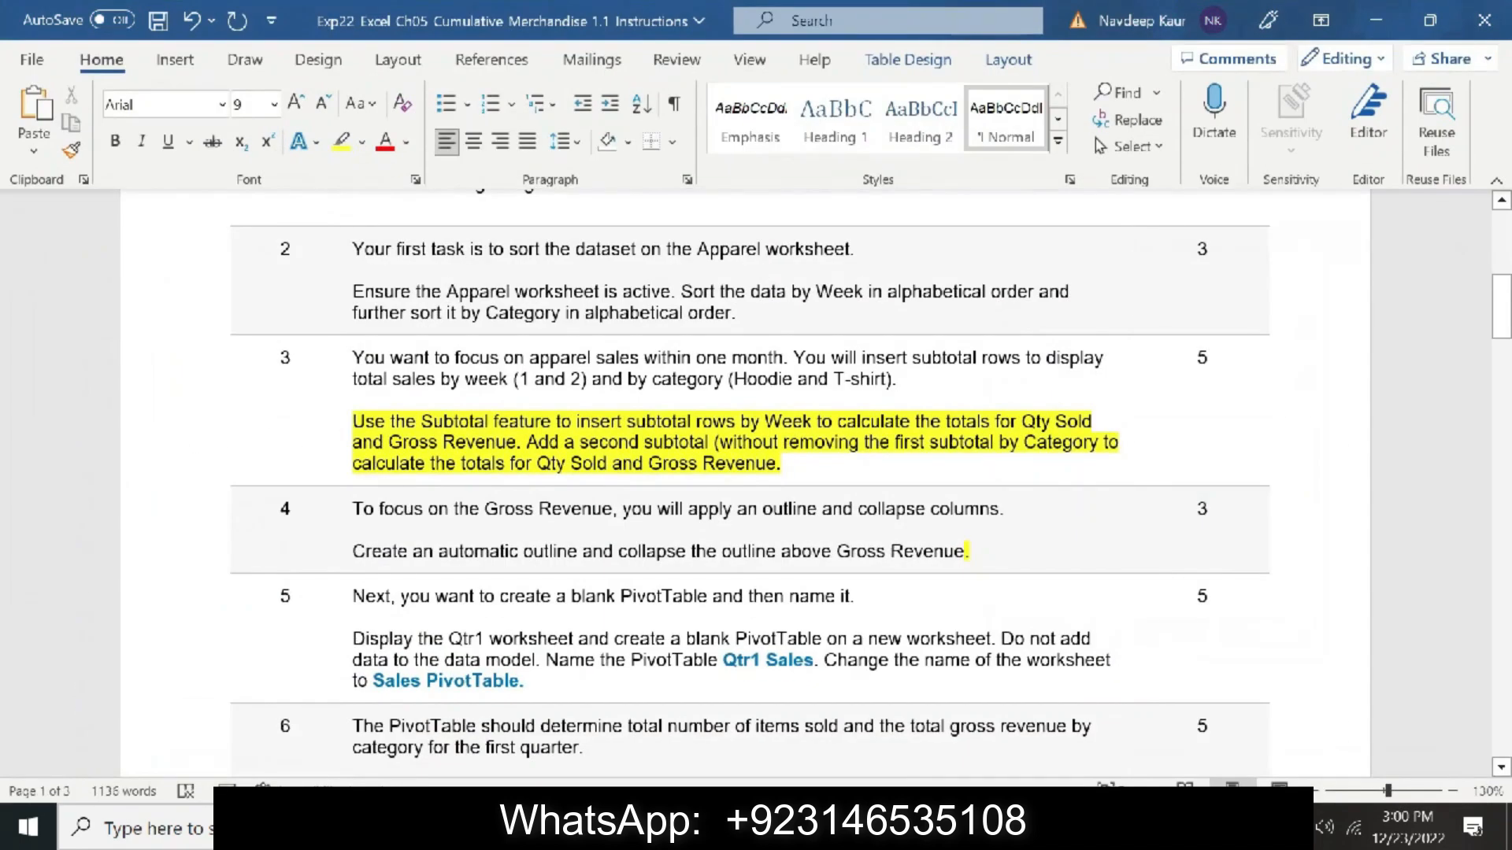
key("alt+Tab")
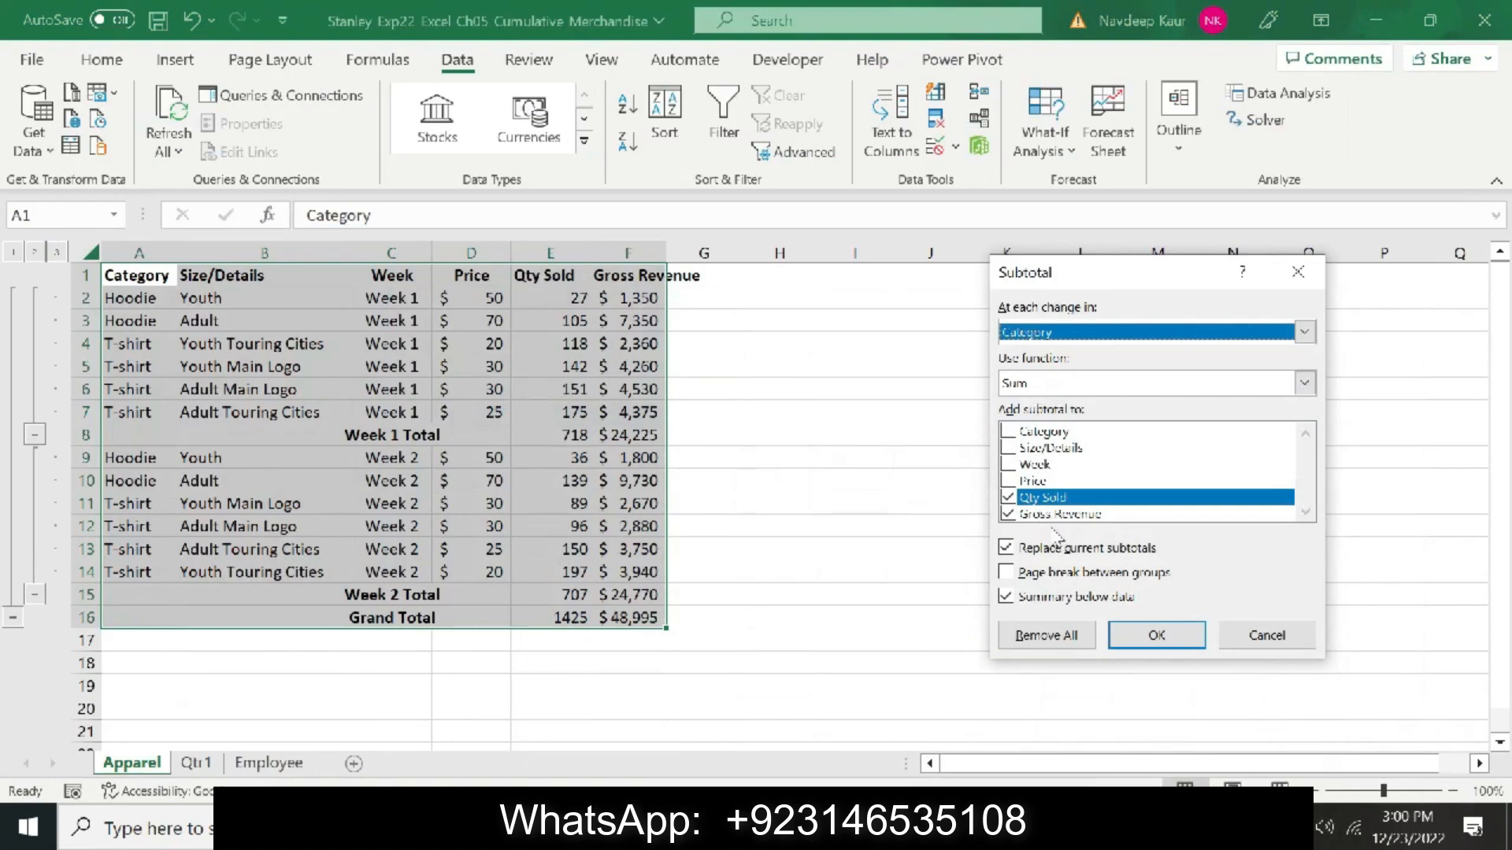
left_click(1124, 630)
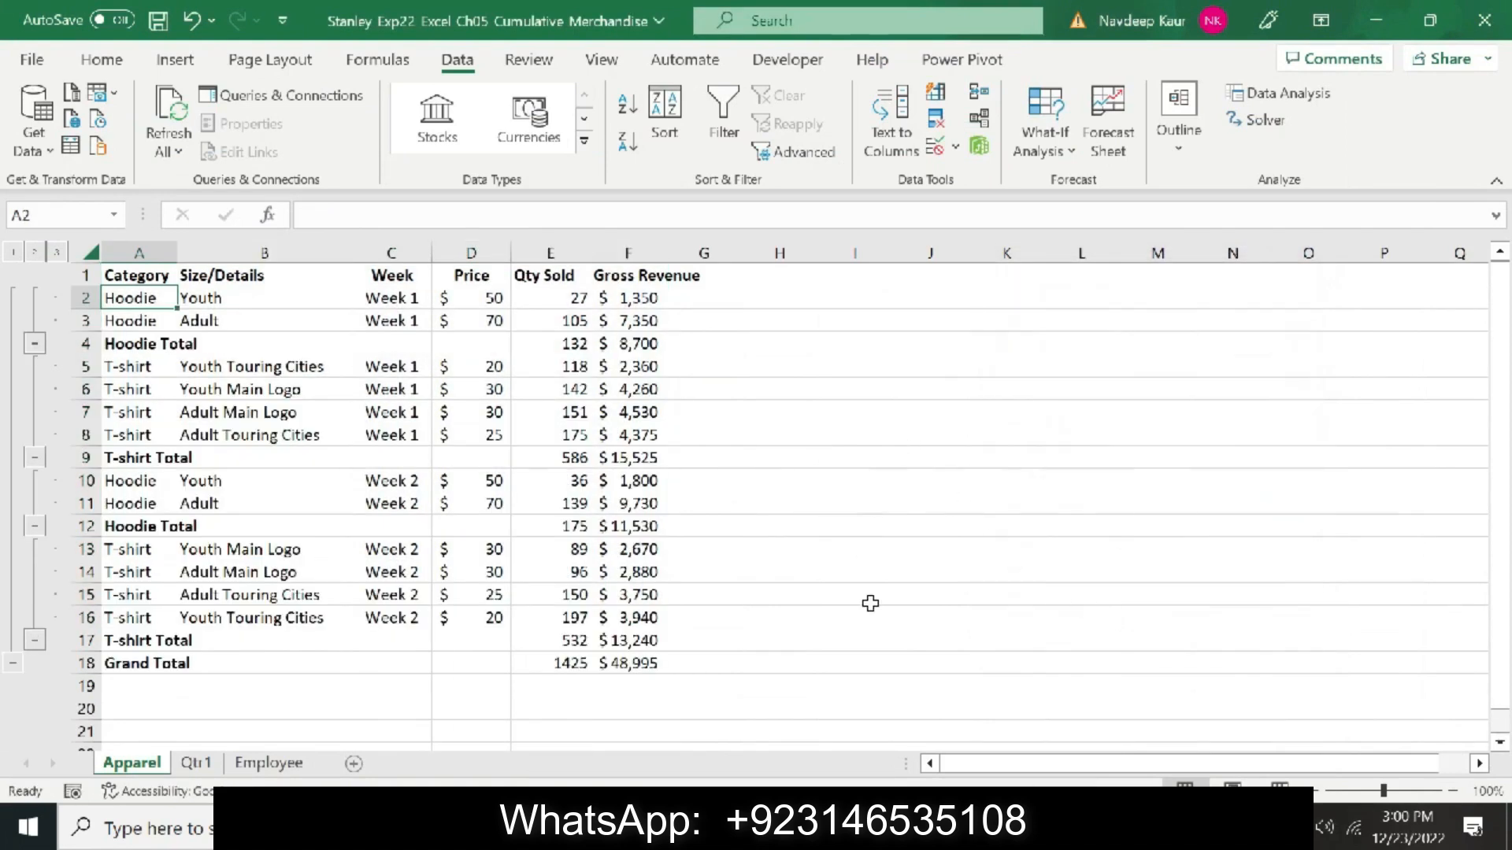
Switch to the Word instructions, clear the step 3 highlight and highlight the step 4 automatic outline instruction in yellow
key("alt+Tab")
left_click_drag(783, 463, 352, 422)
left_click(341, 144)
scroll(649, 434, "down", 3)
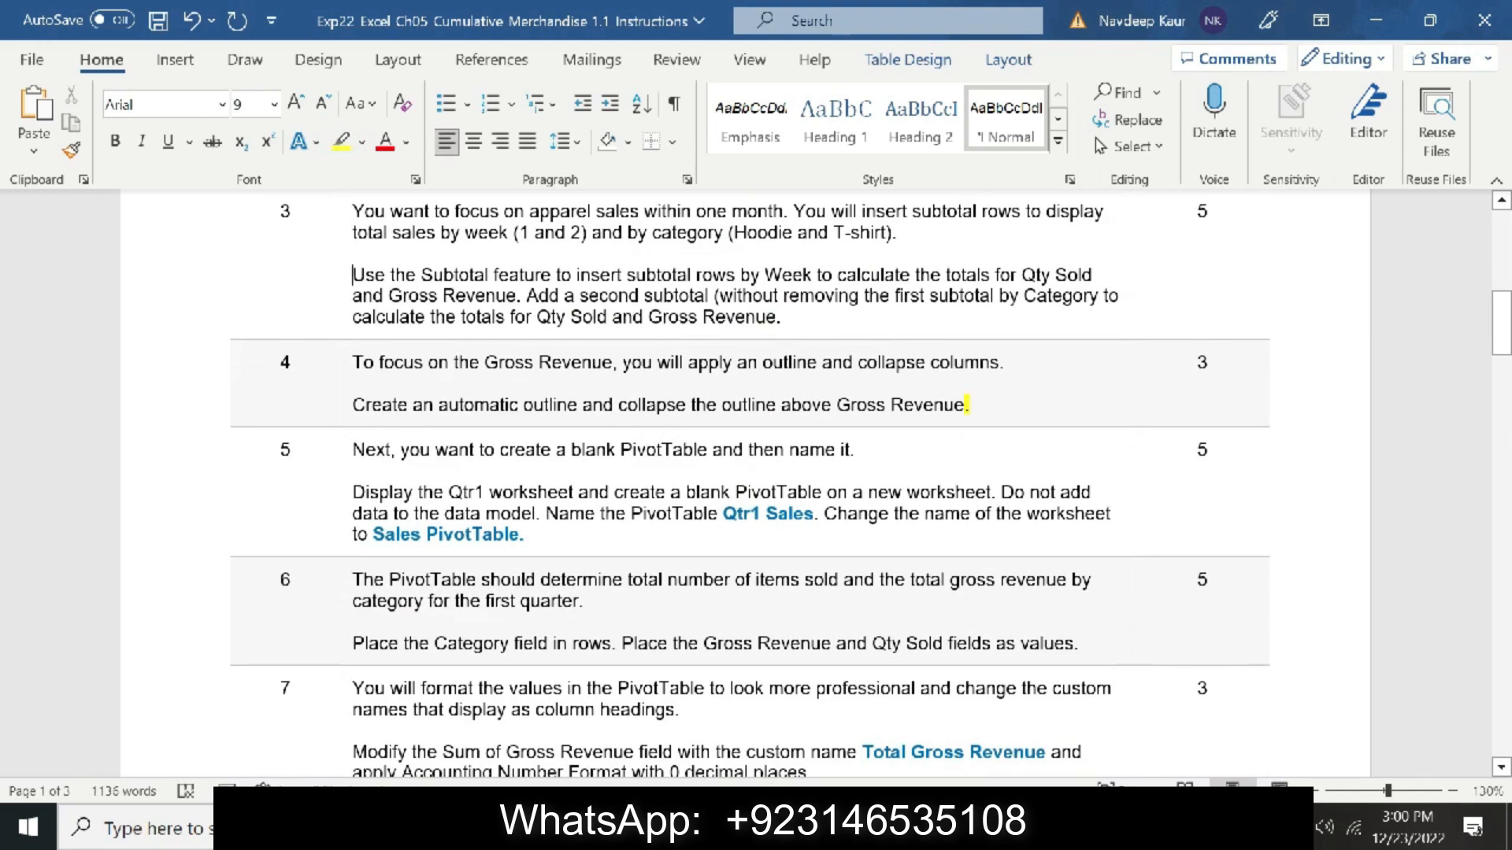
left_click_drag(965, 405, 361, 386)
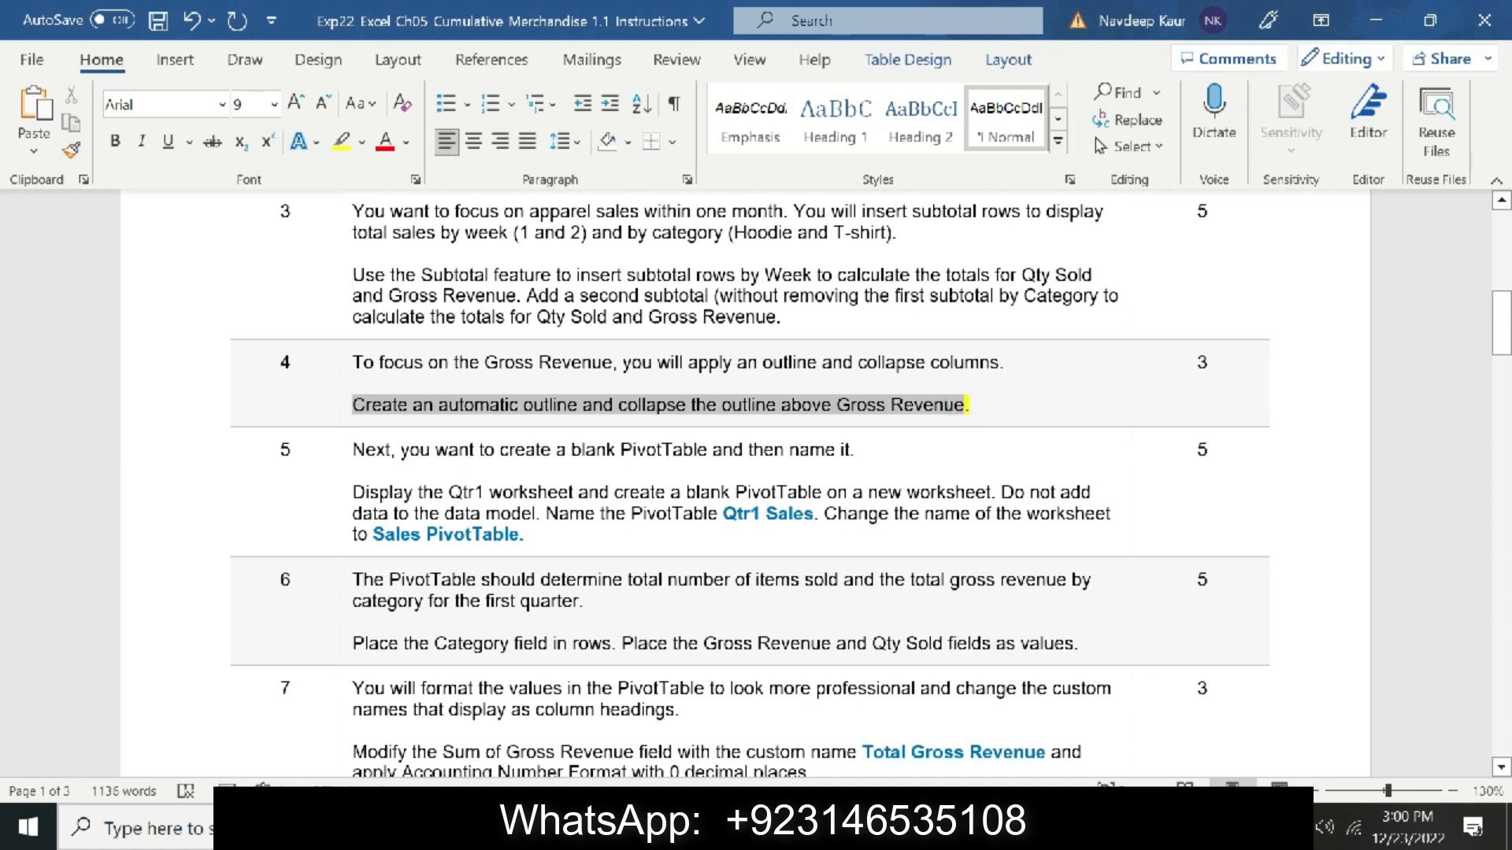
left_click(341, 143)
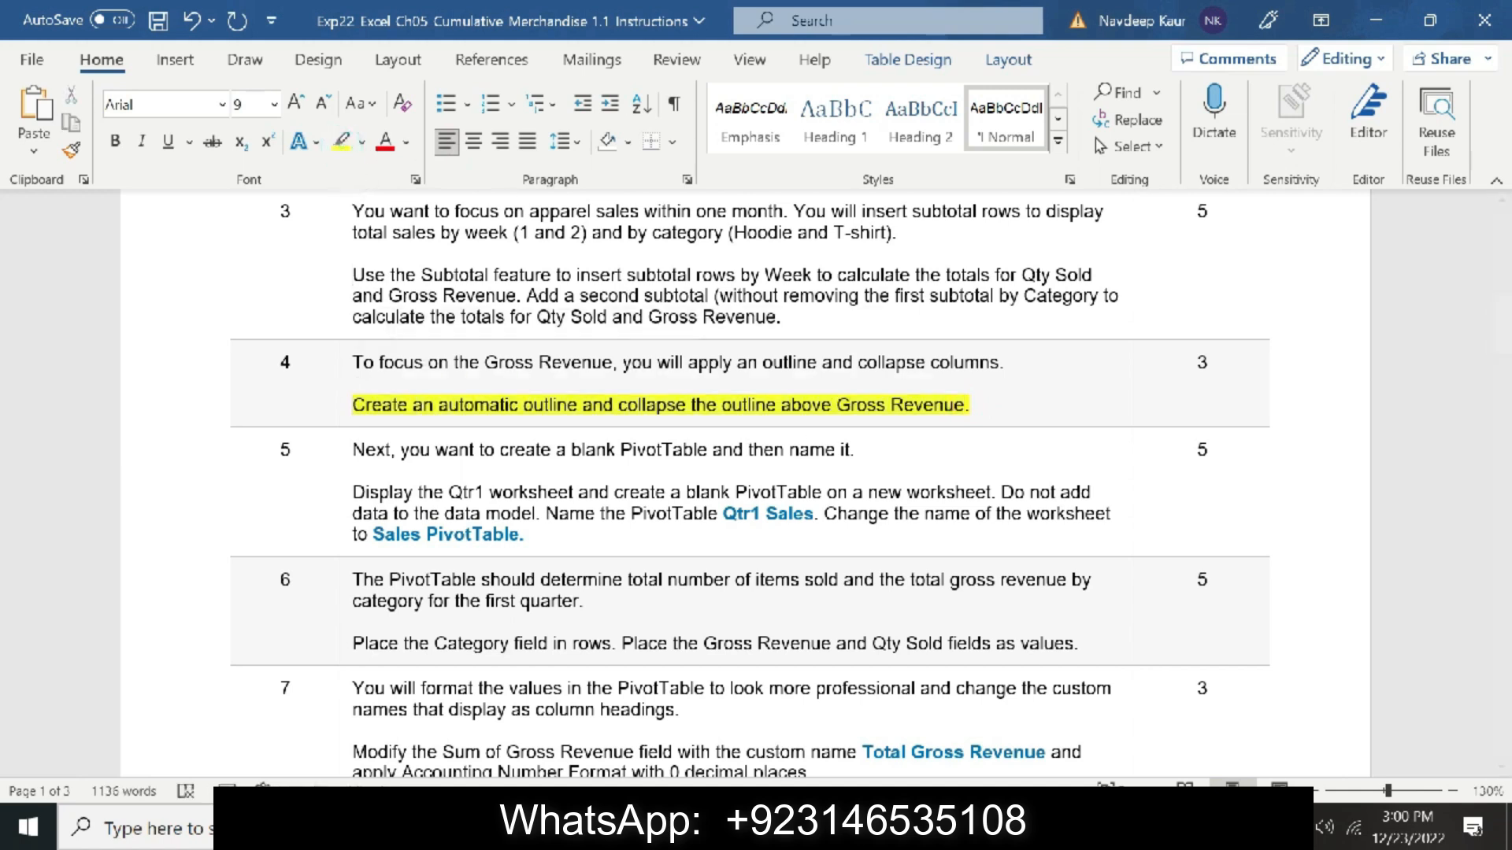
Switch back to Excel, create an automatic outline that modifies the existing Apparel outline, and collapse the columns grouped before Gross Revenue
left_click(988, 827)
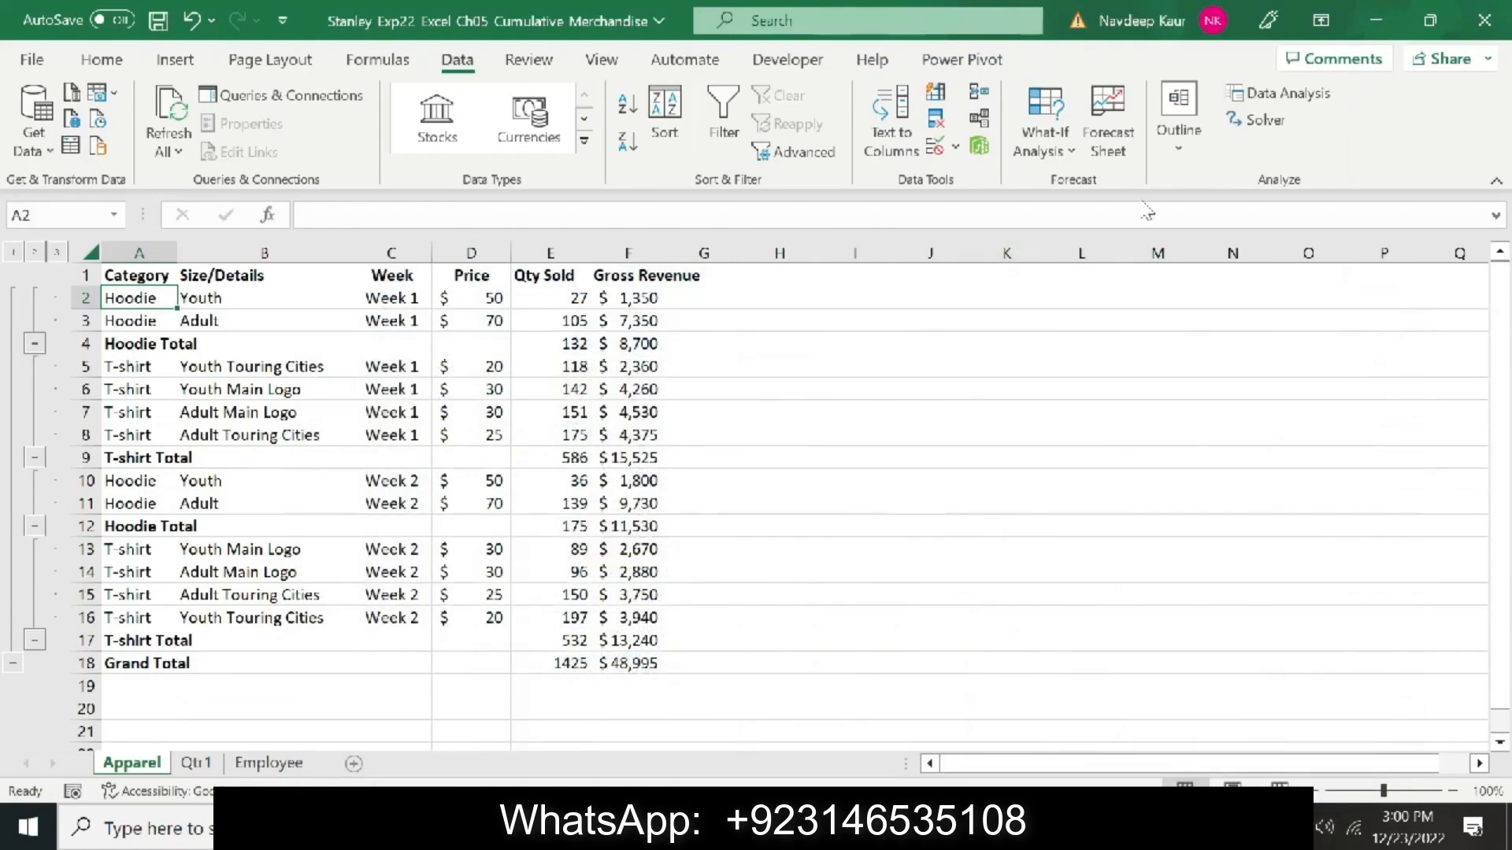
left_click(1180, 142)
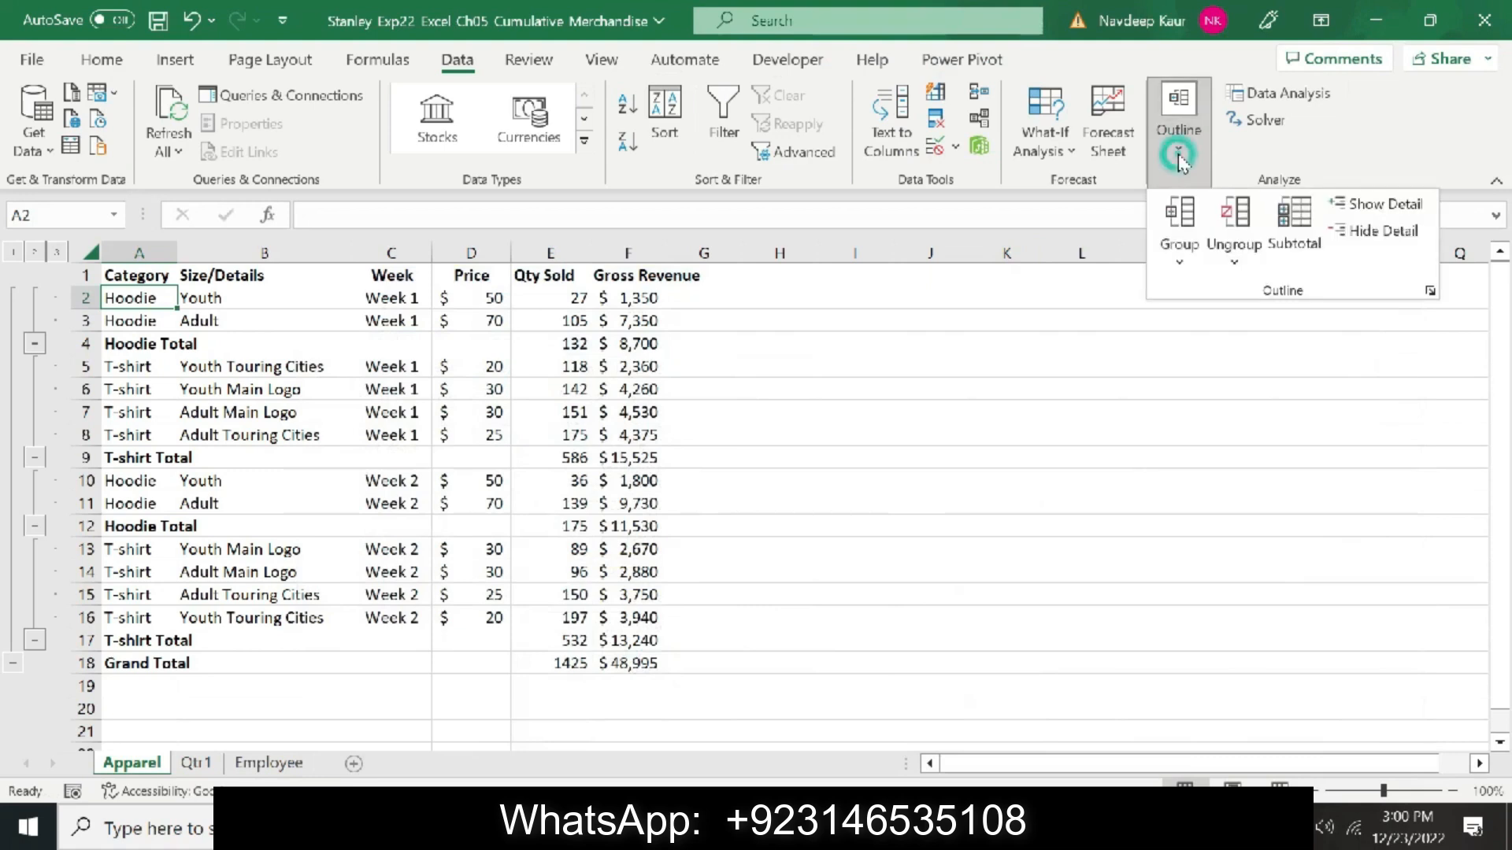
left_click(1180, 268)
left_click(1209, 329)
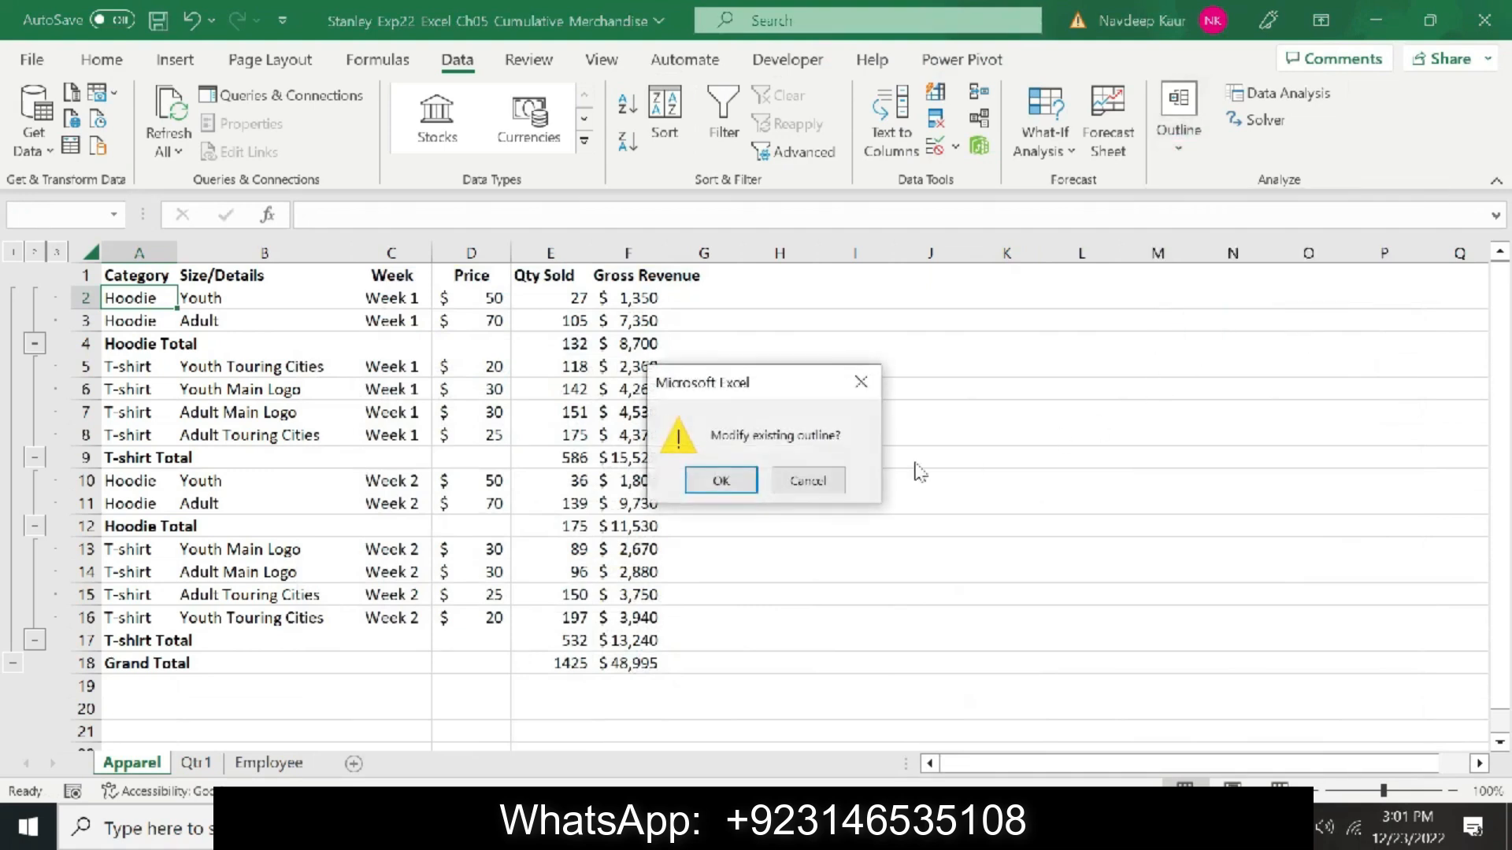
left_click(721, 484)
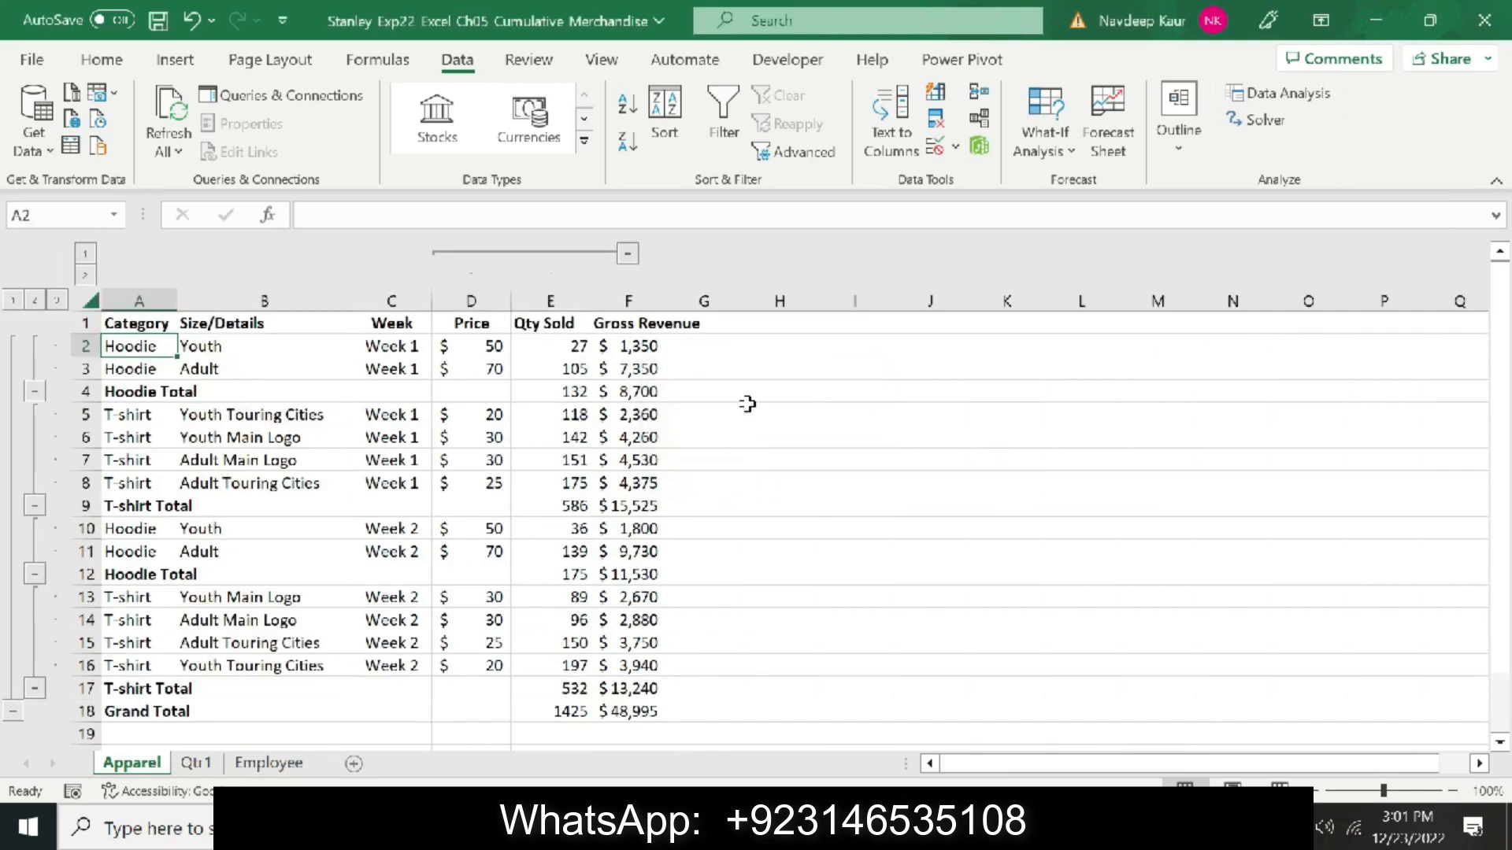
left_click(628, 255)
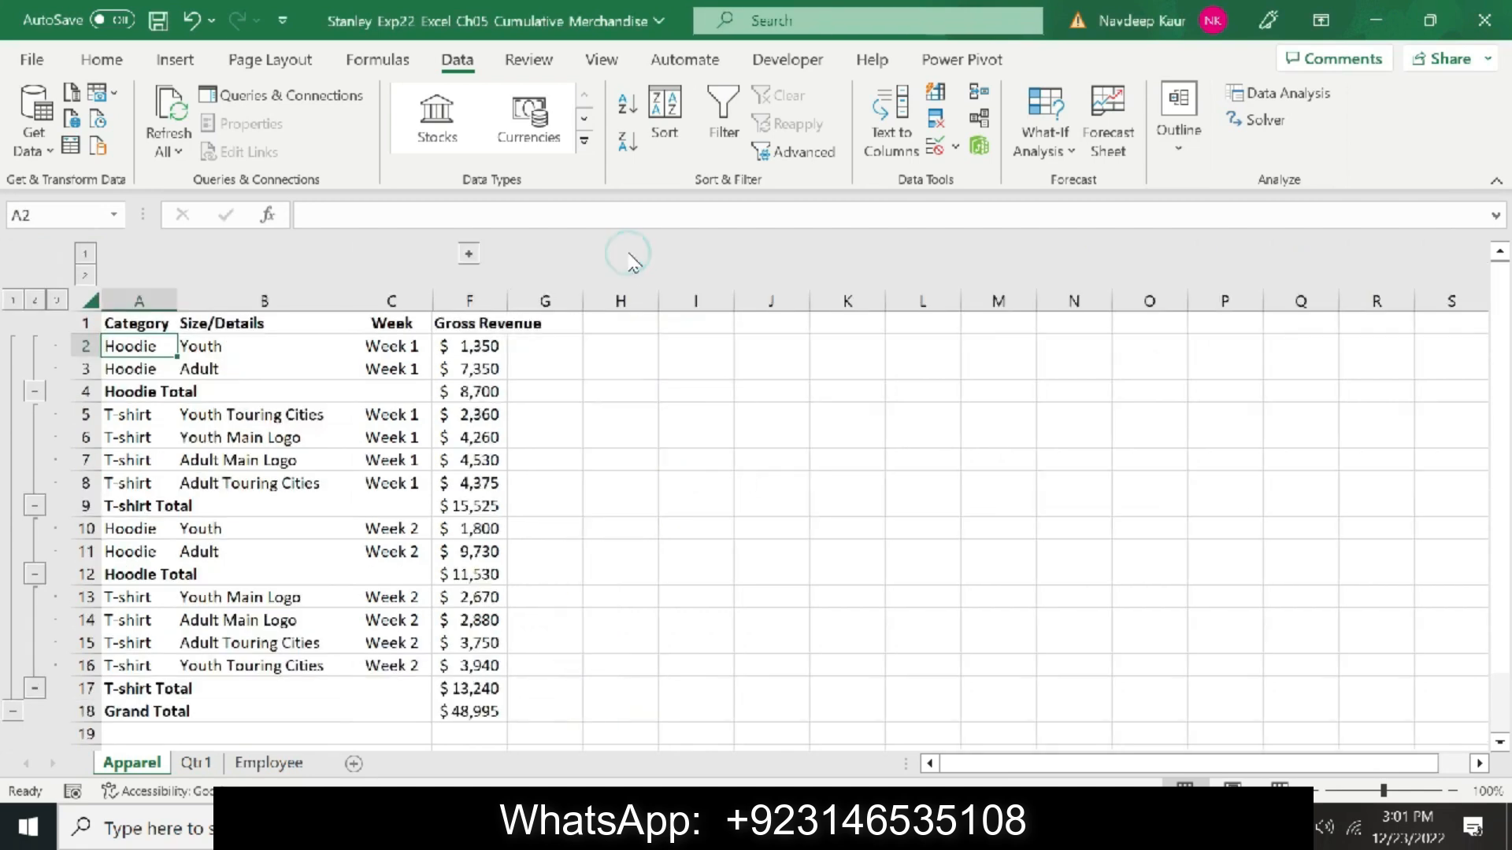
Switch to the Word instructions, clear the step 4 highlight and select the worksheet name Sales PivotTable in step 5
left_click(894, 828)
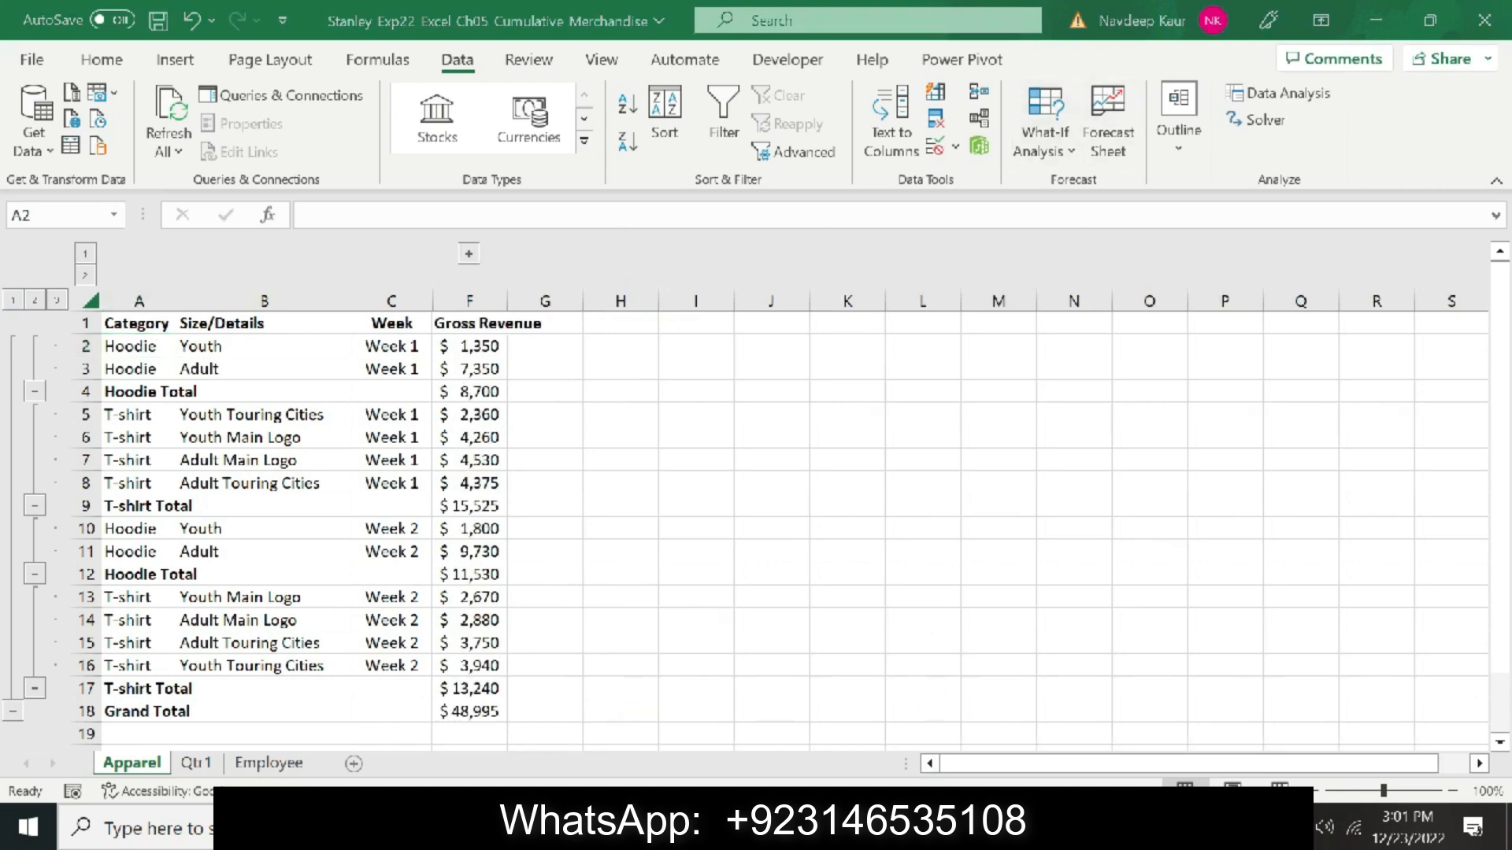
left_click_drag(975, 404, 352, 405)
left_click(344, 150)
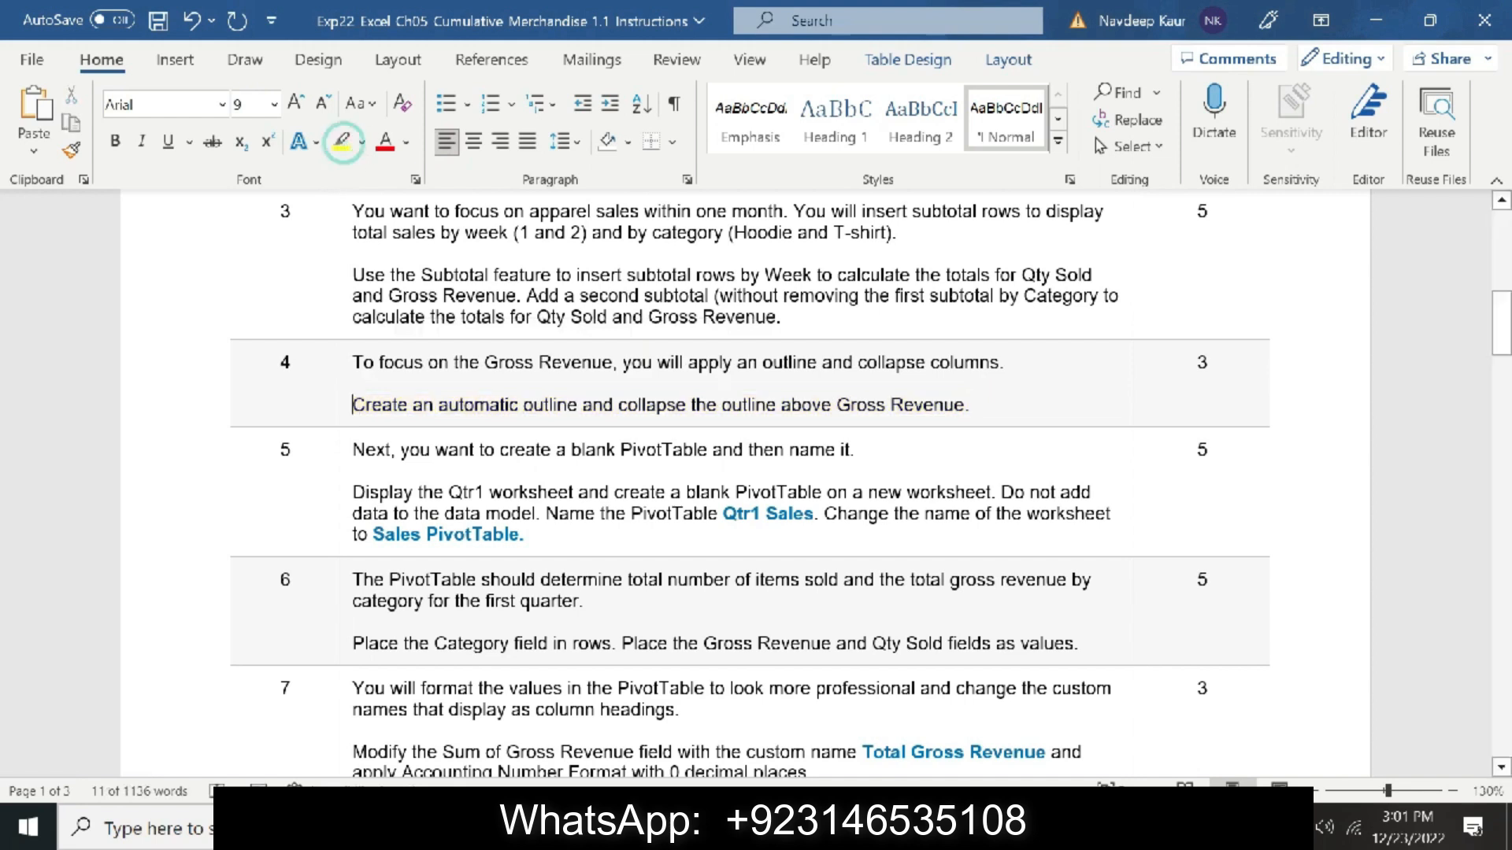
scroll(756, 472, "down", 3)
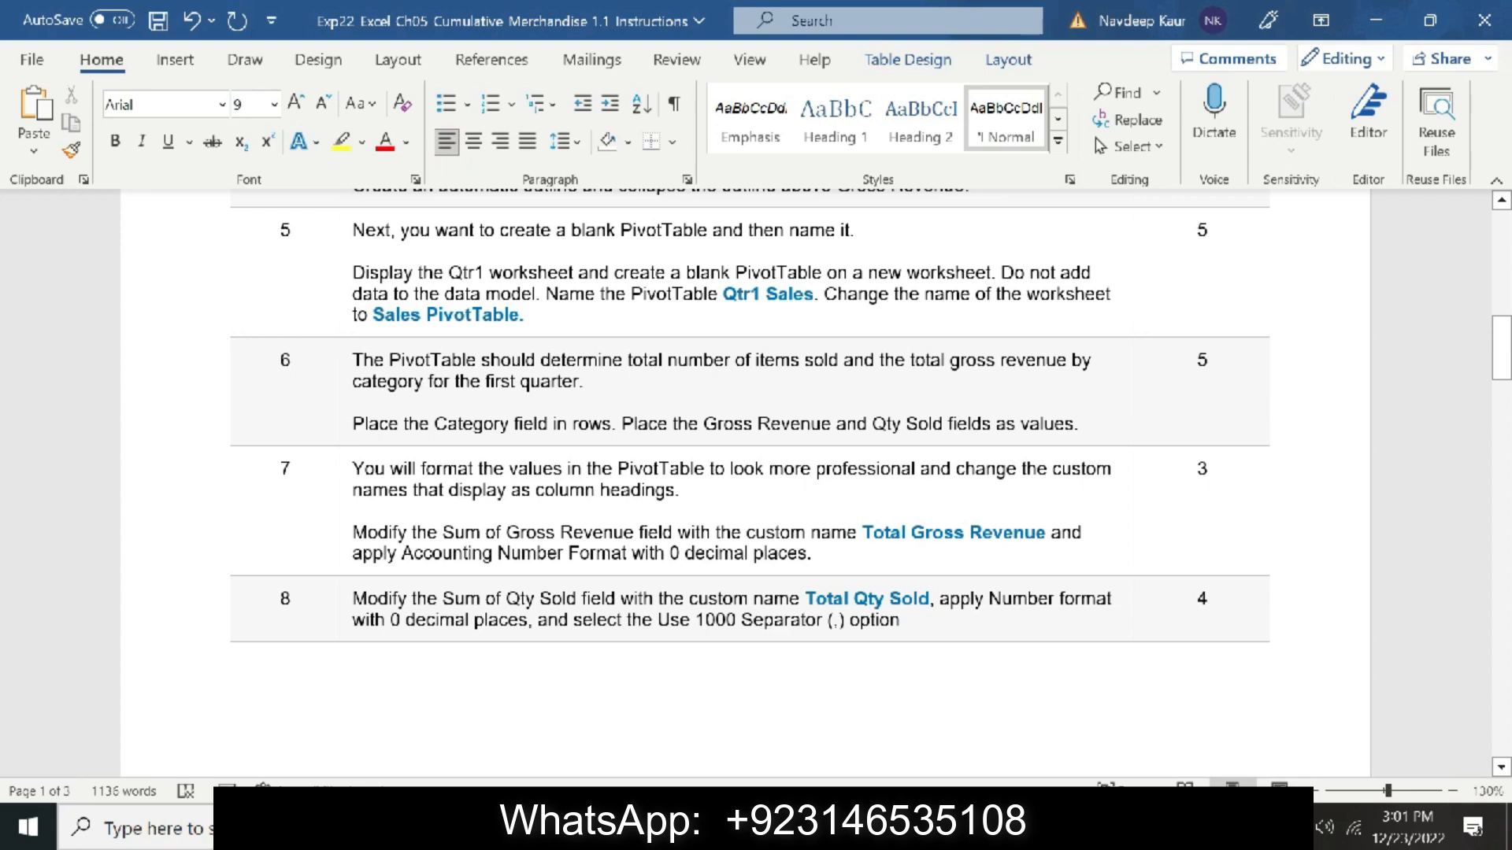
left_click_drag(374, 315, 520, 315)
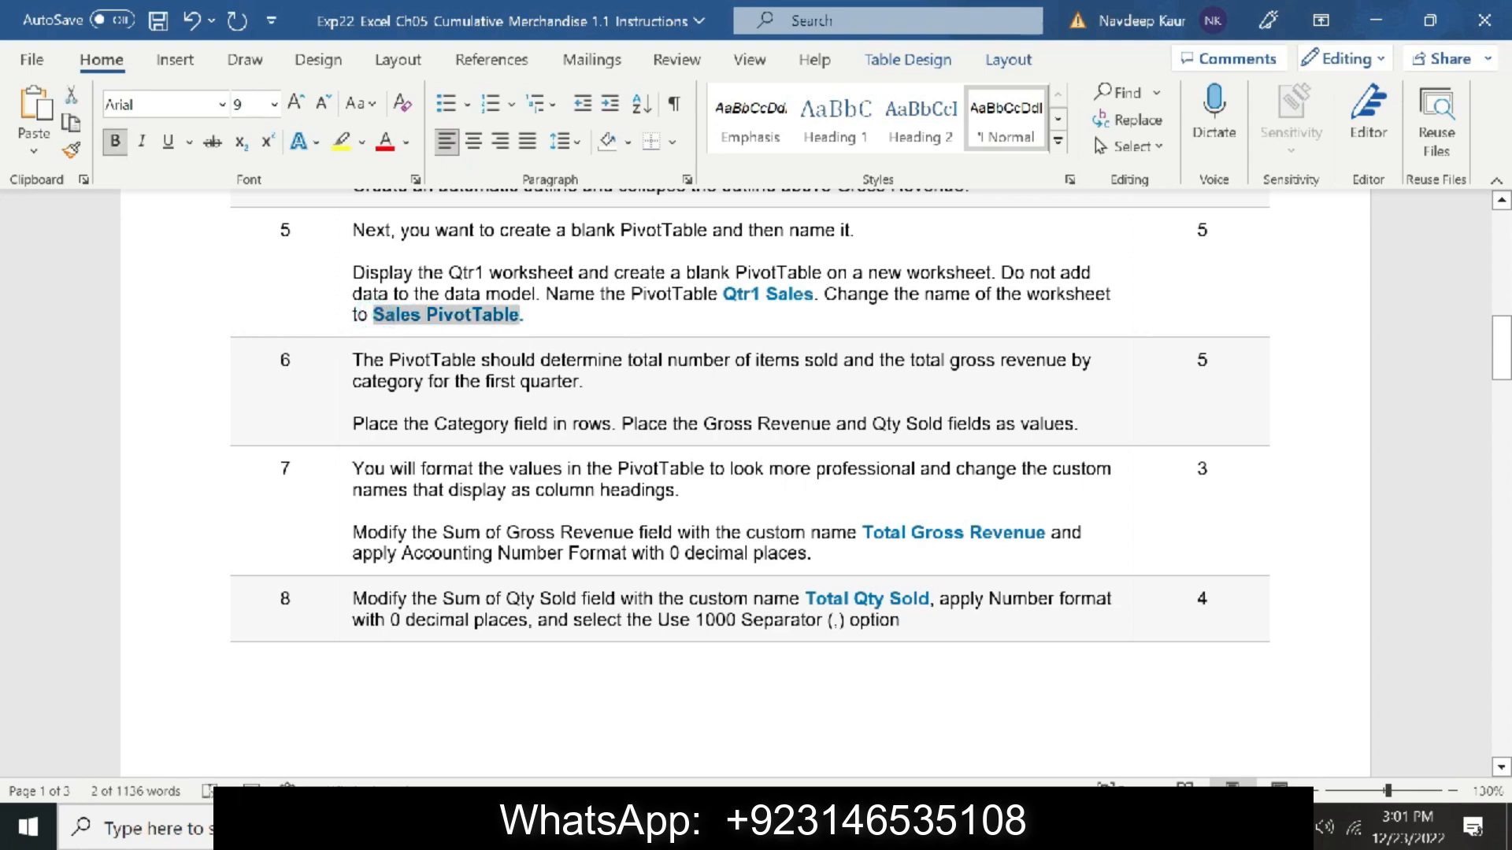
Switch to Excel and create a blank PivotTable on a new worksheet from the Qtr1 data, without adding it to the data model
key("alt+Tab")
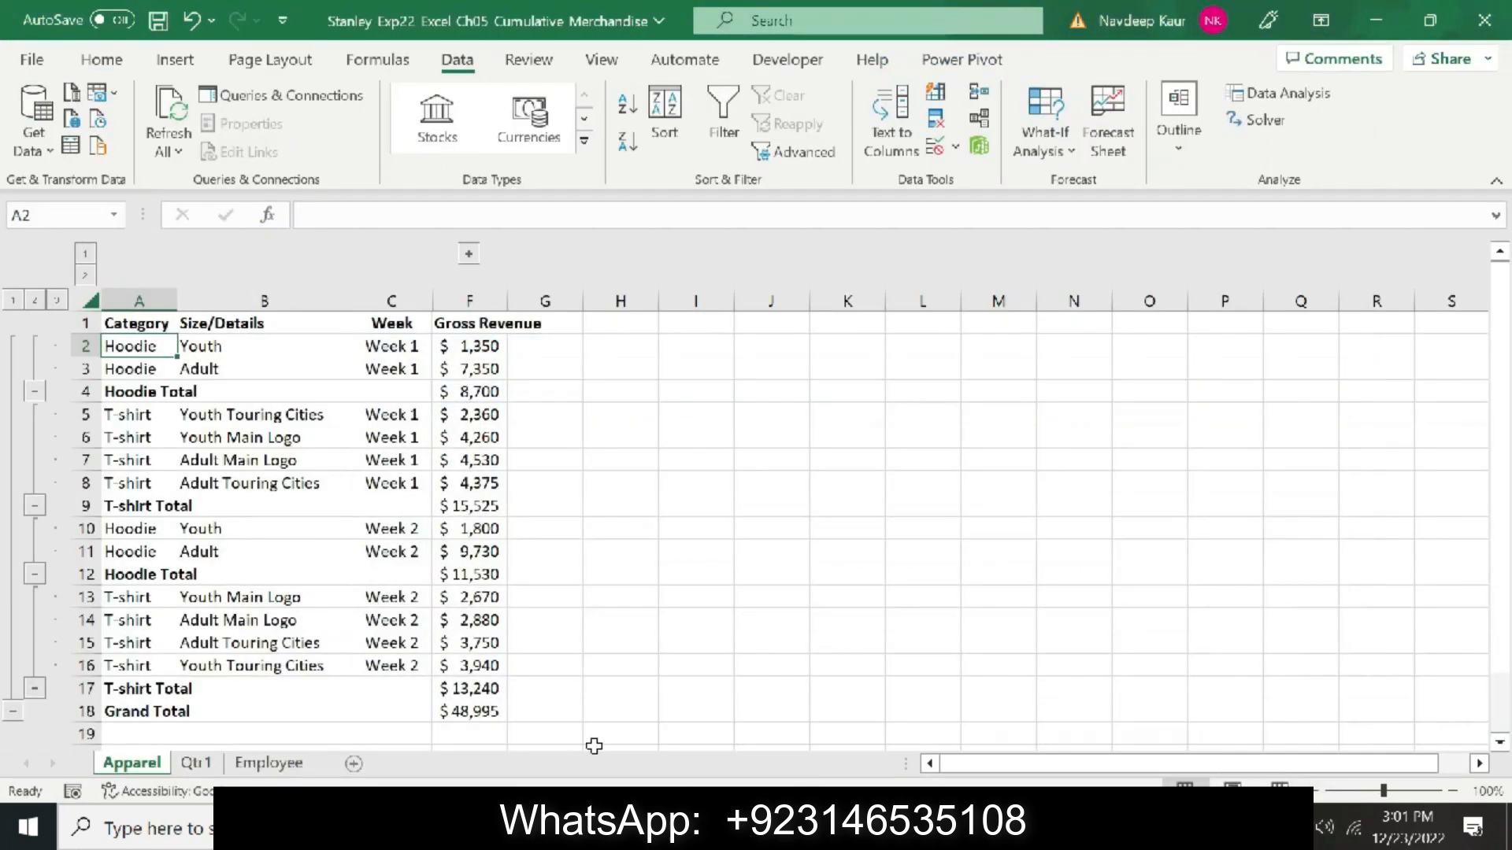
left_click(189, 768)
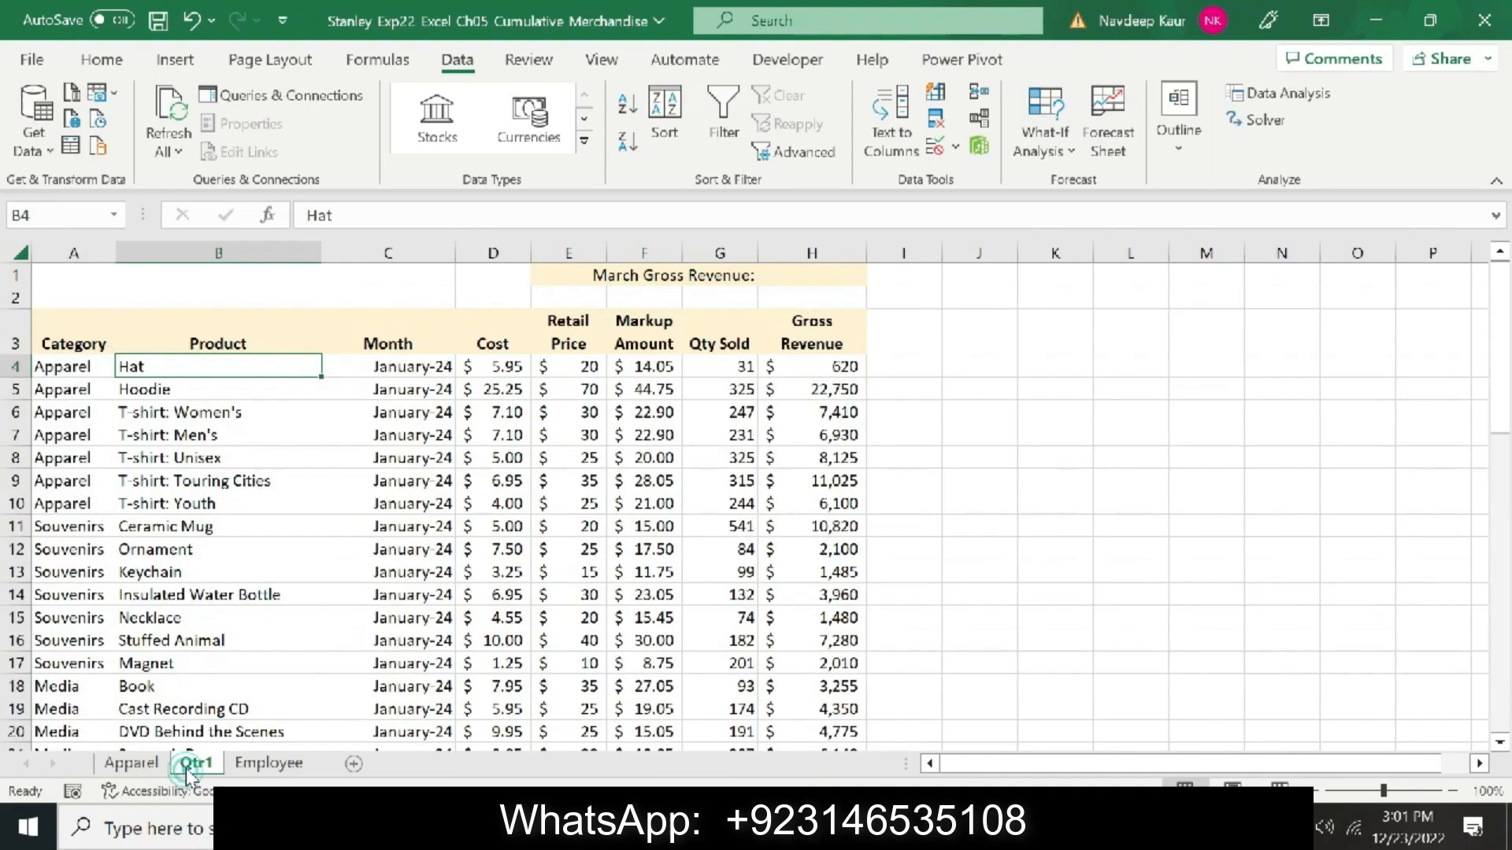
left_click(175, 62)
left_click(31, 153)
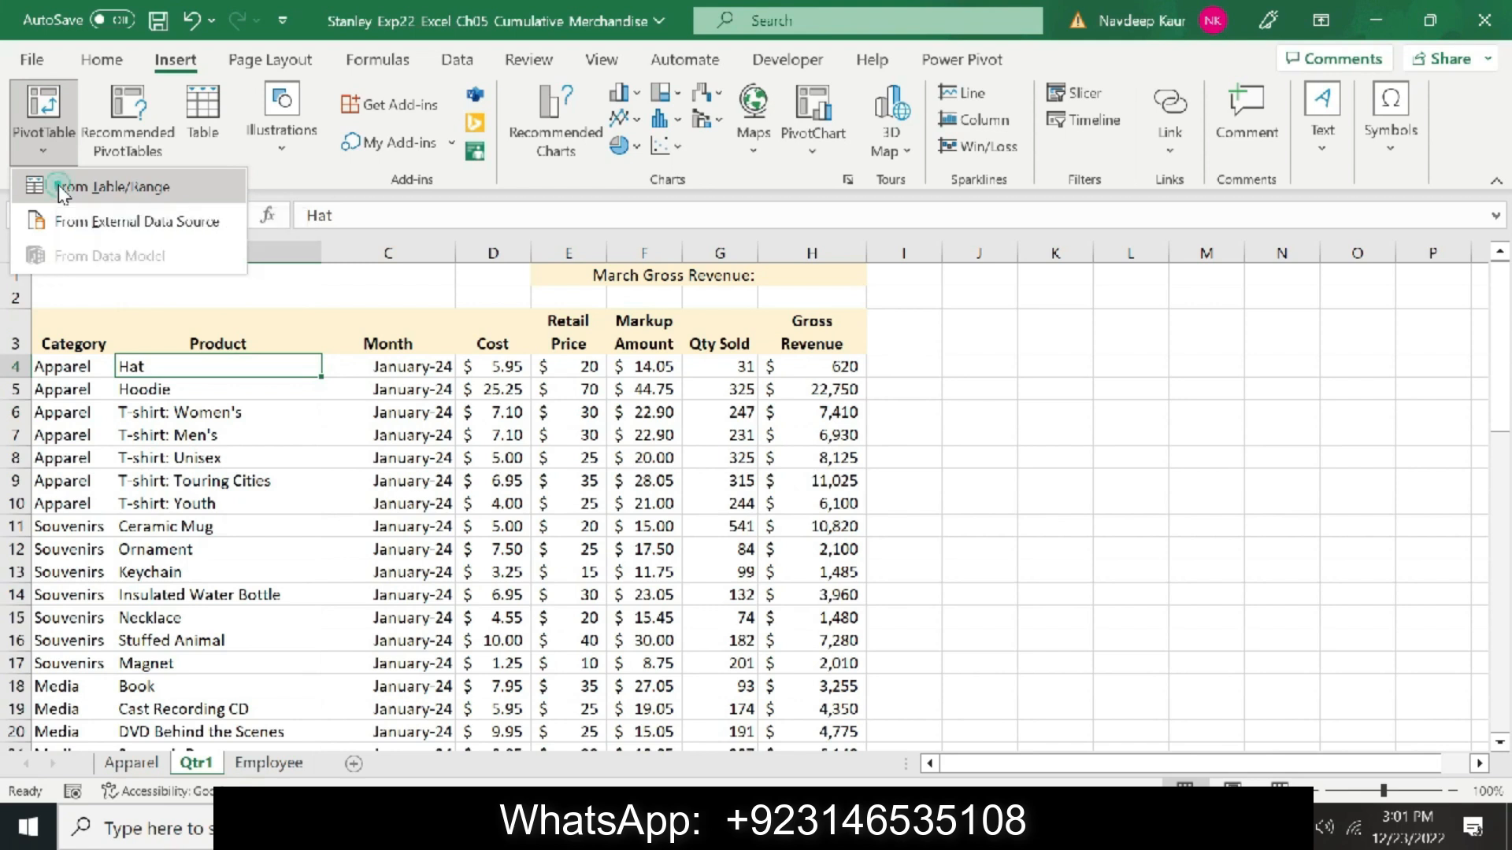
left_click(63, 189)
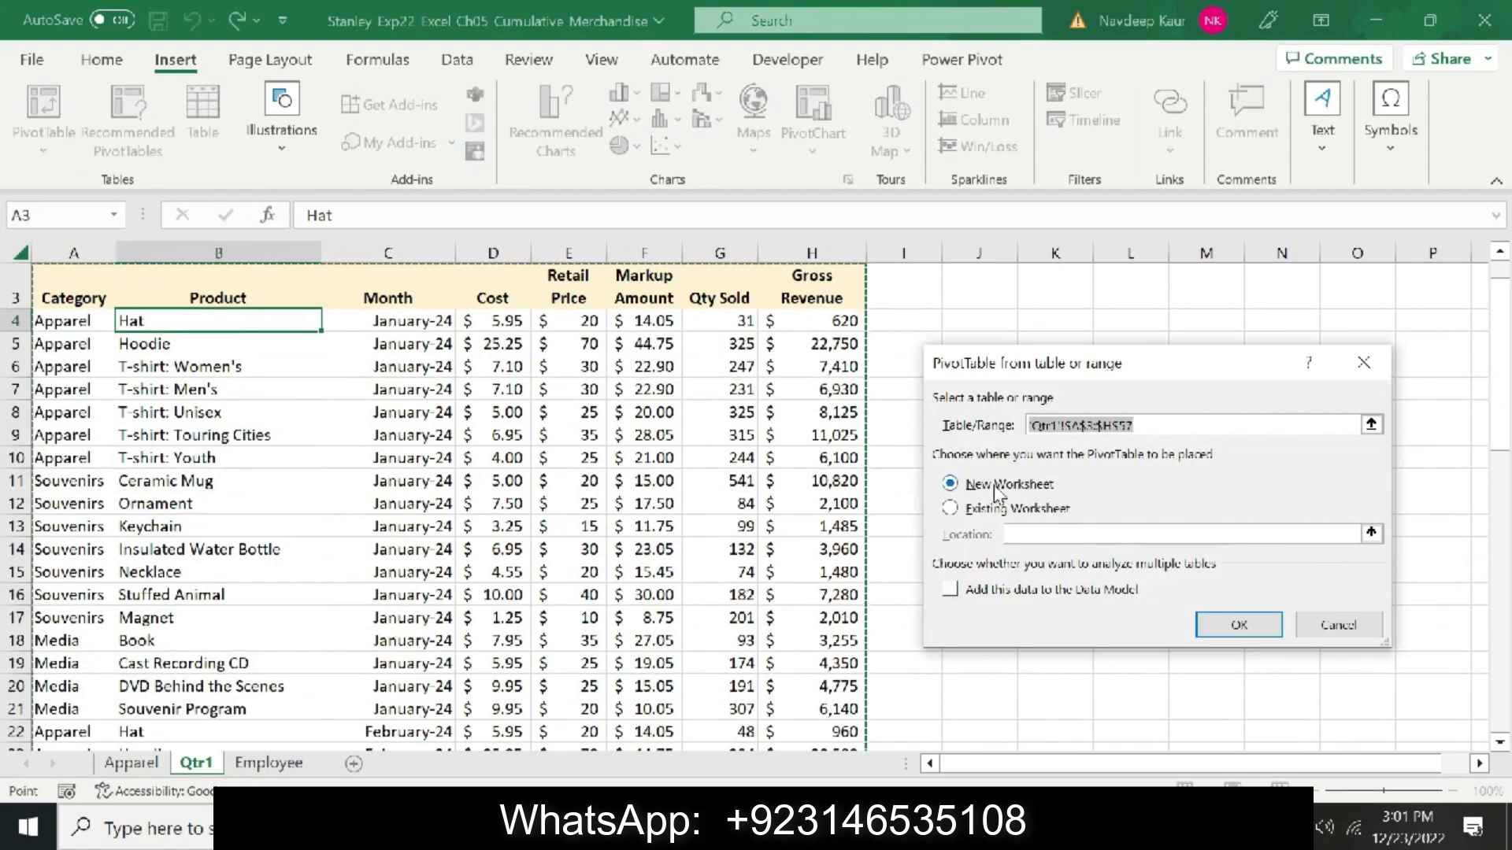
left_click(1233, 625)
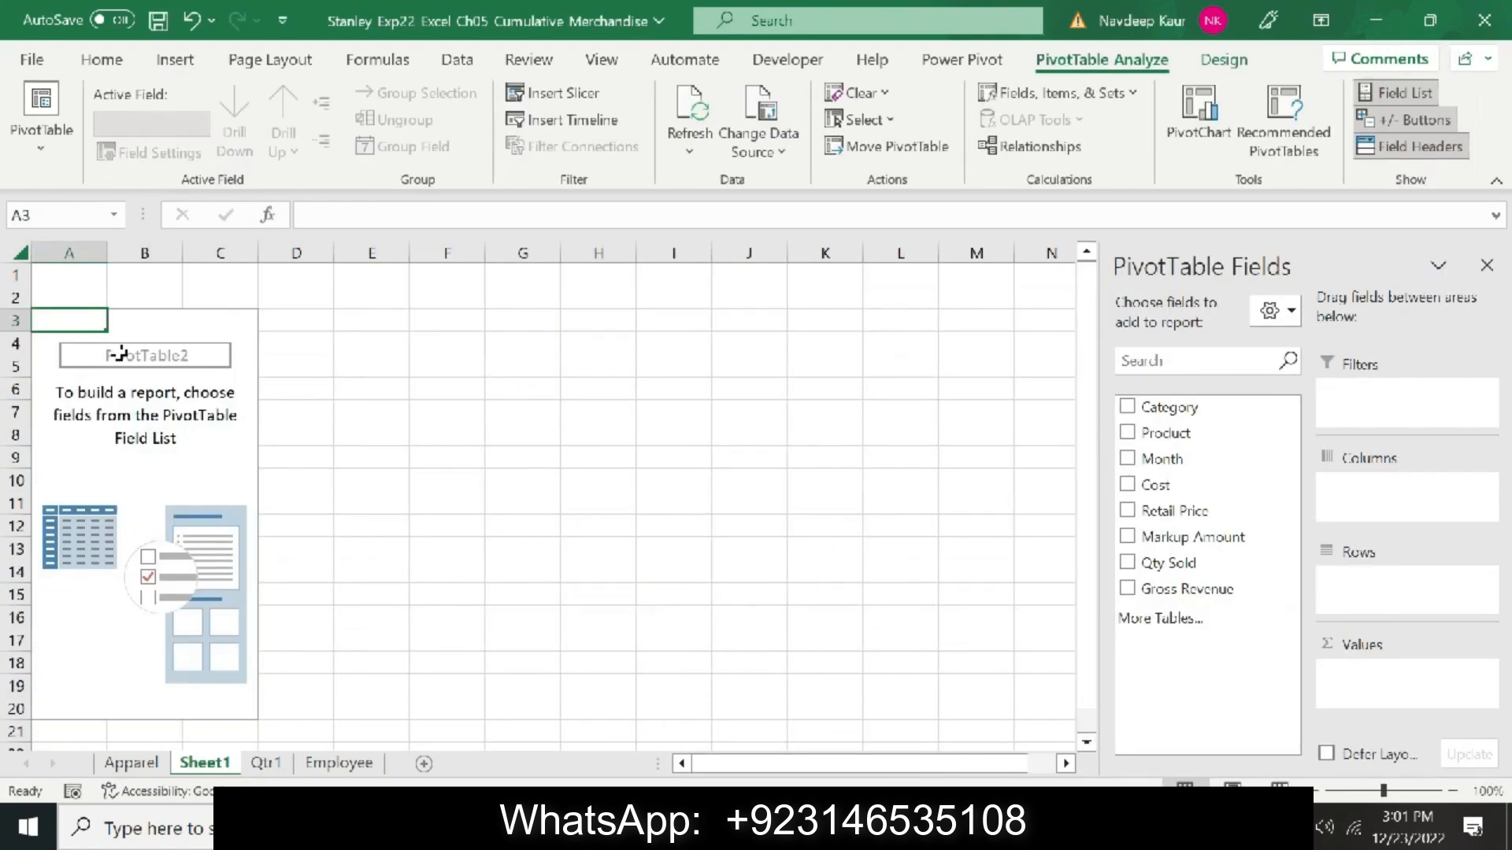
Rename the new PivotTable worksheet as Sales PivotTable
left_click(206, 763)
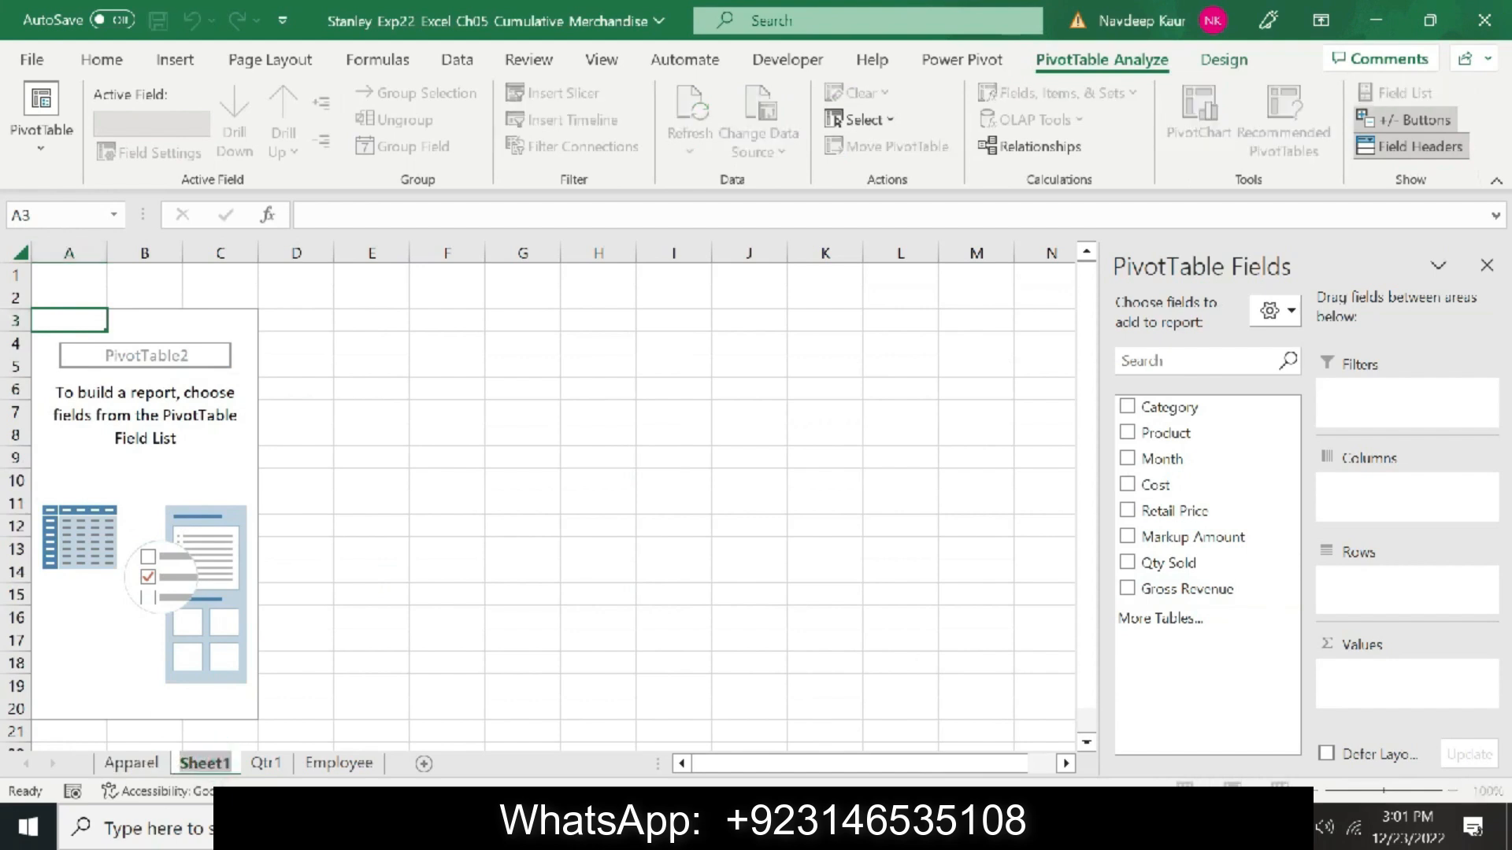
type("Sales PivotTable")
key("Return")
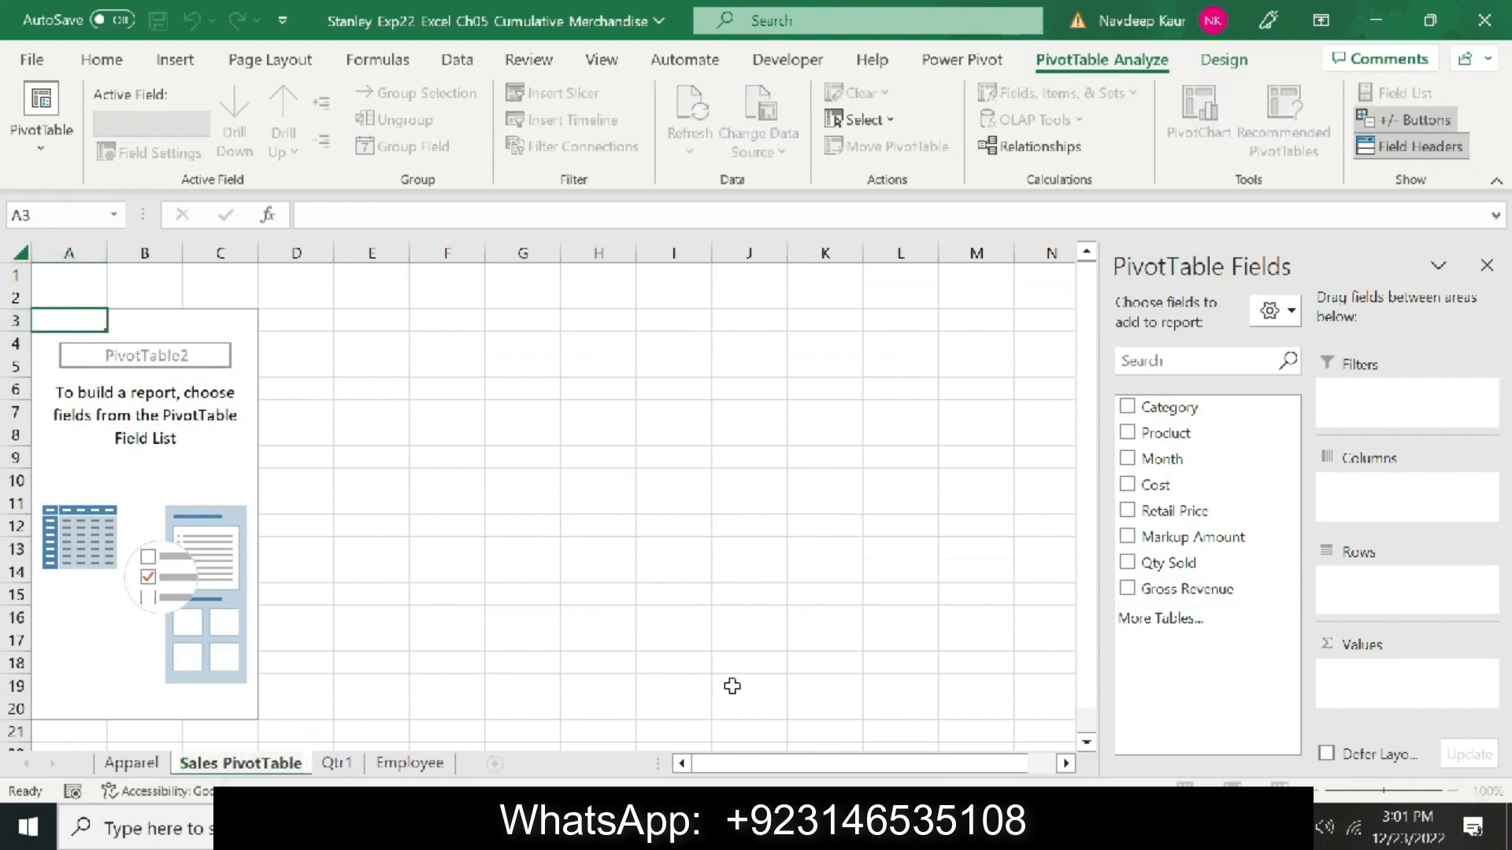
Look up the PivotTable name in step 5 of the Word instructions and name the blank PivotTable Qtr1 Sales in Excel
key("alt+Tab")
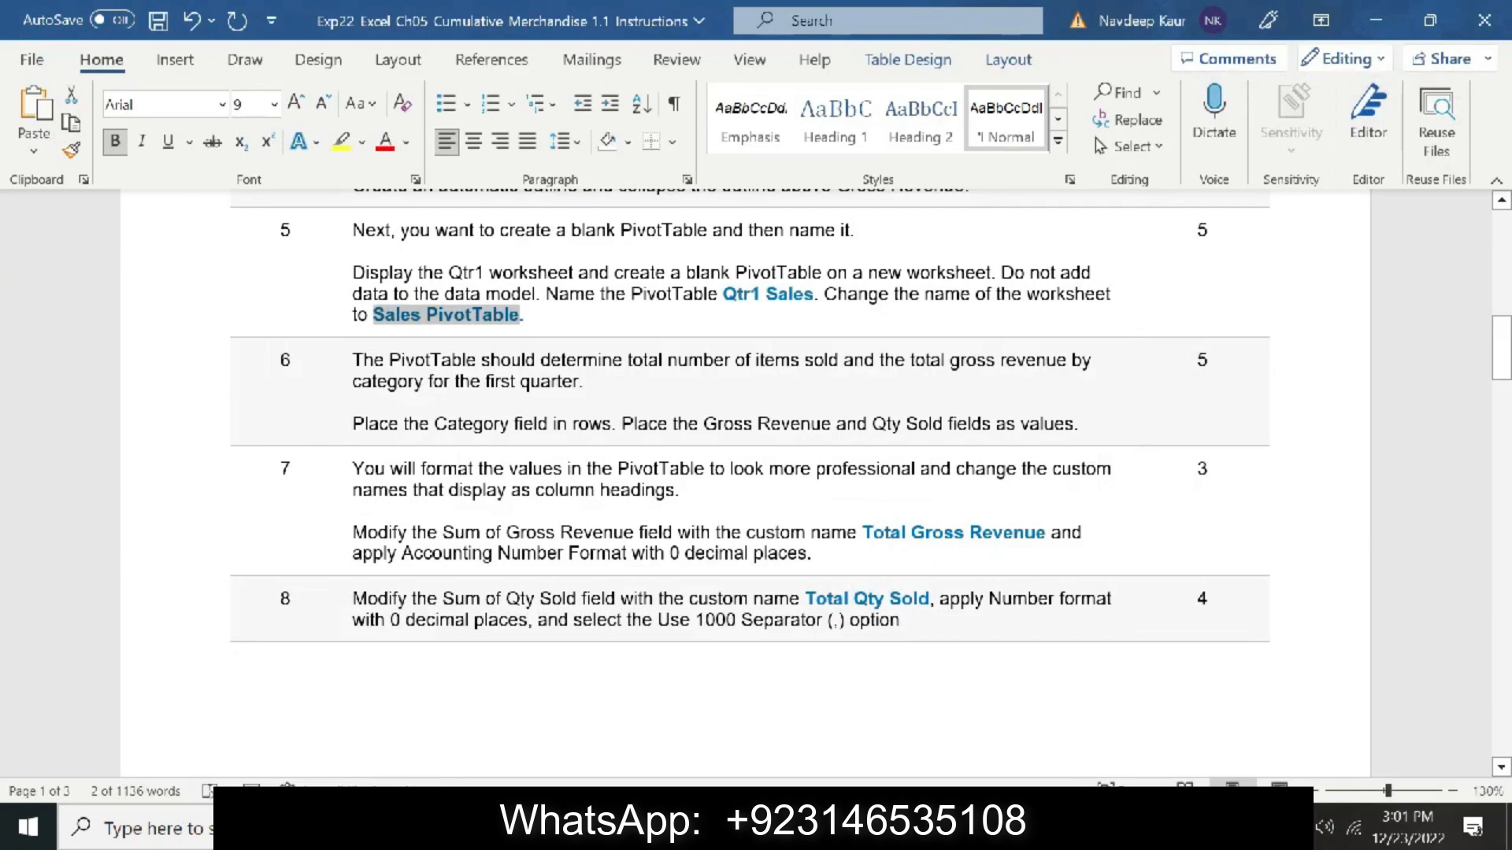
left_click_drag(723, 294, 814, 295)
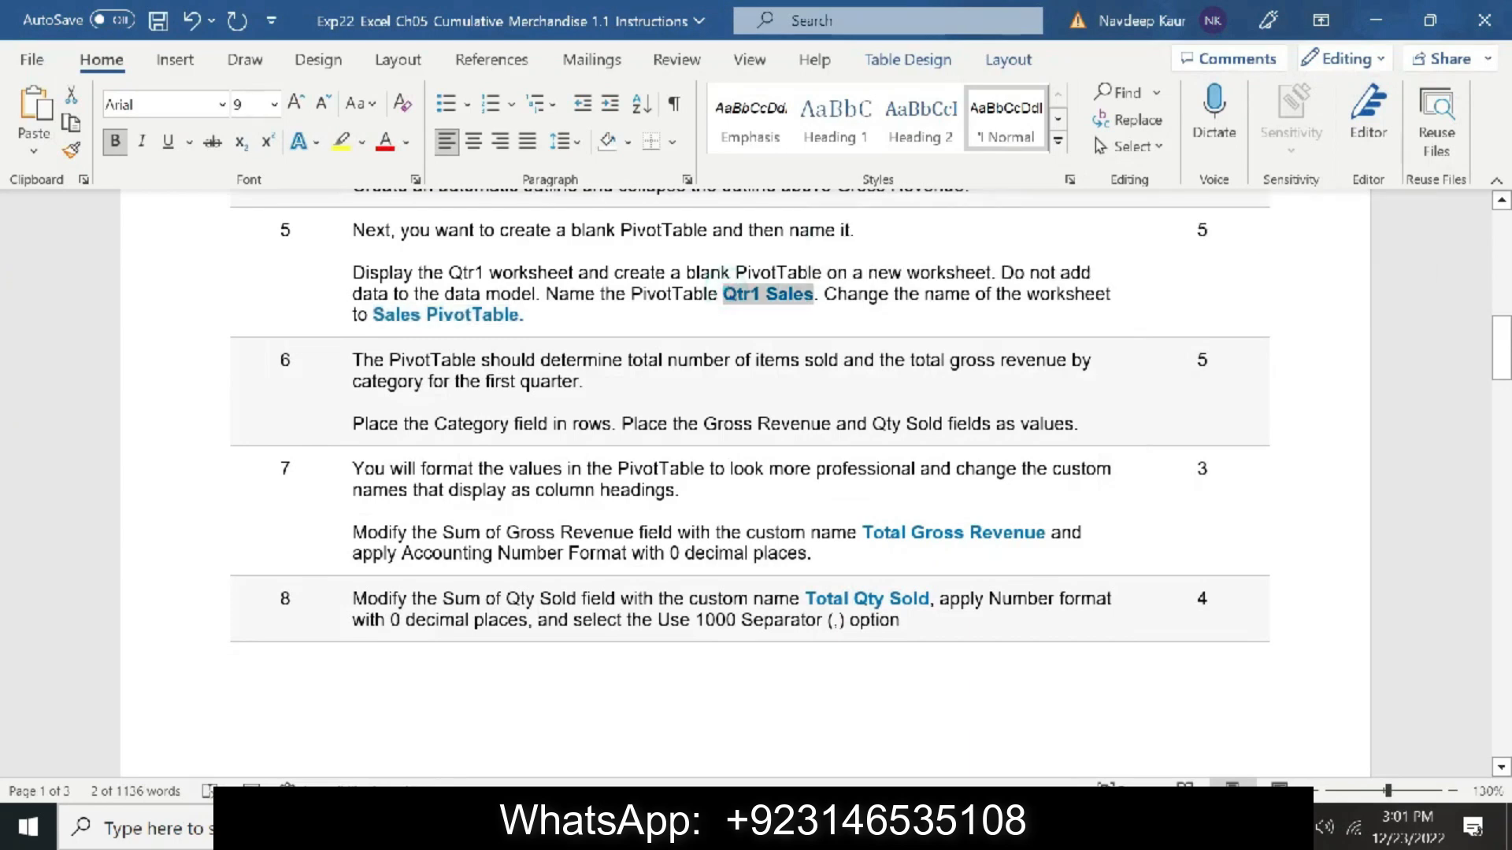
key("alt+Tab")
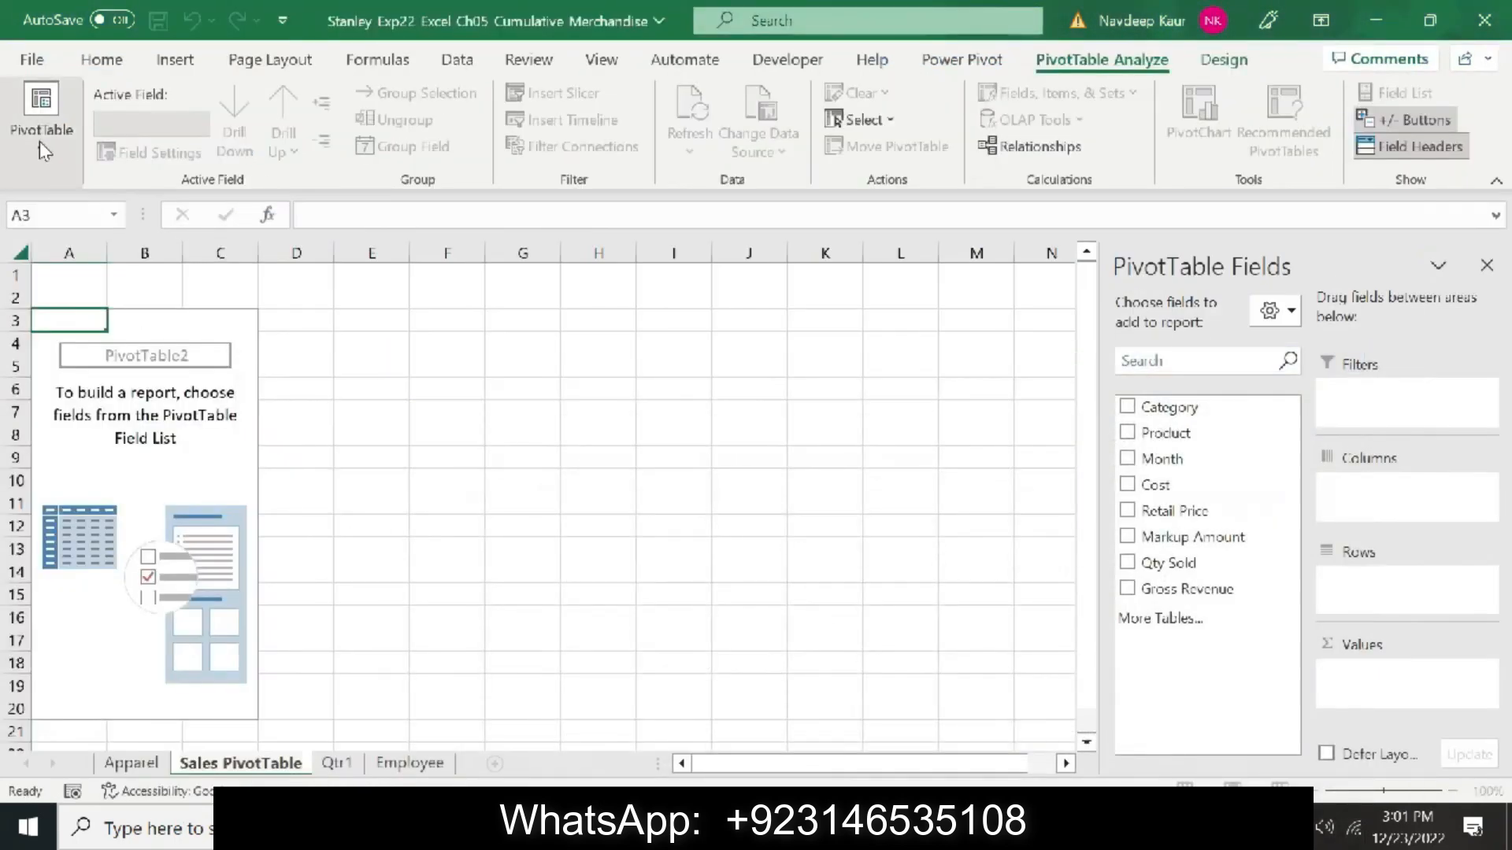
left_click(40, 145)
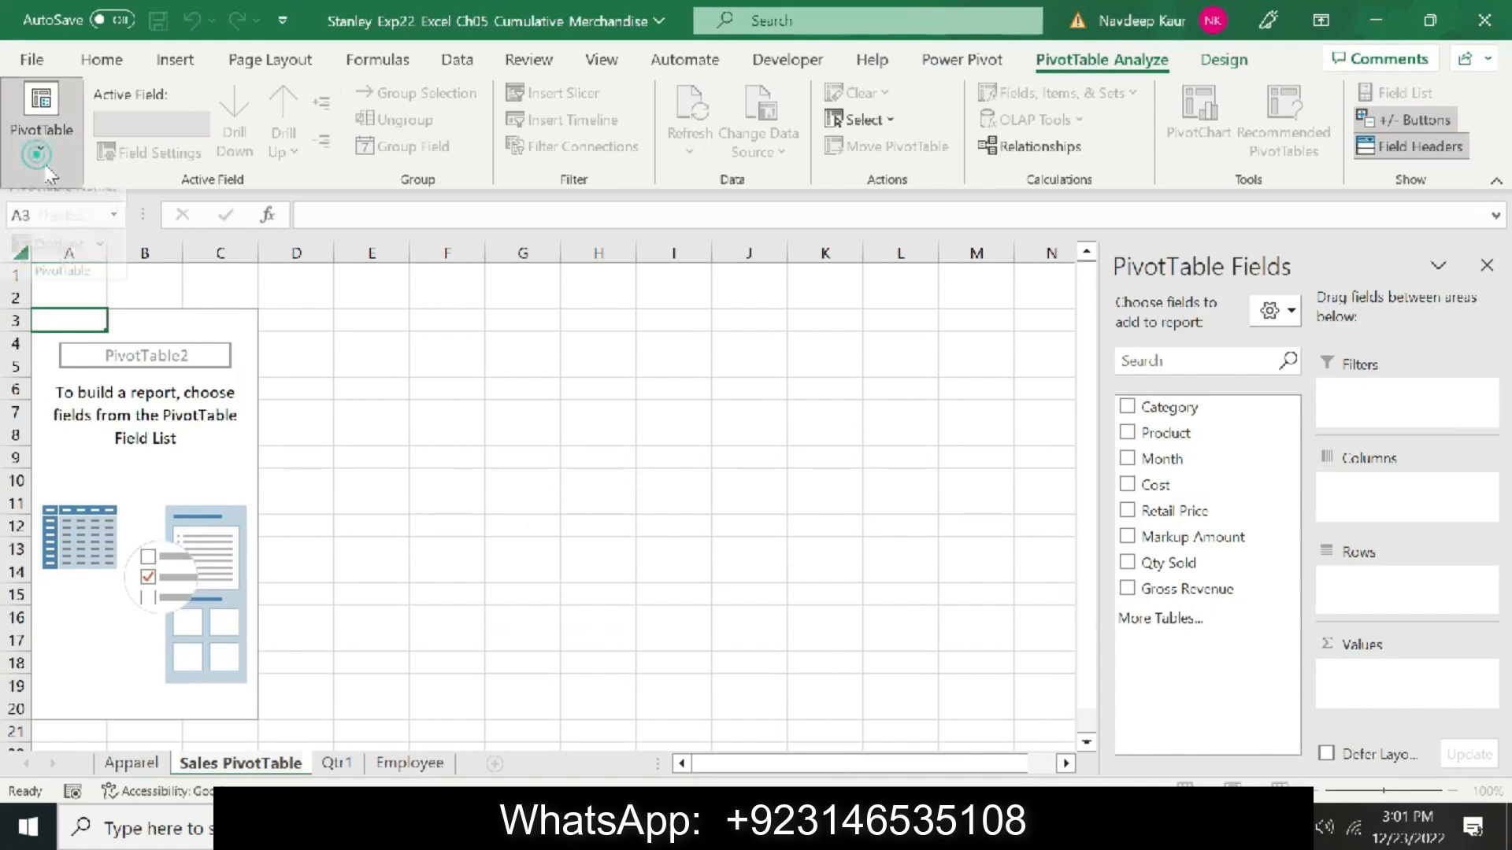
left_click(167, 437)
left_click(211, 438)
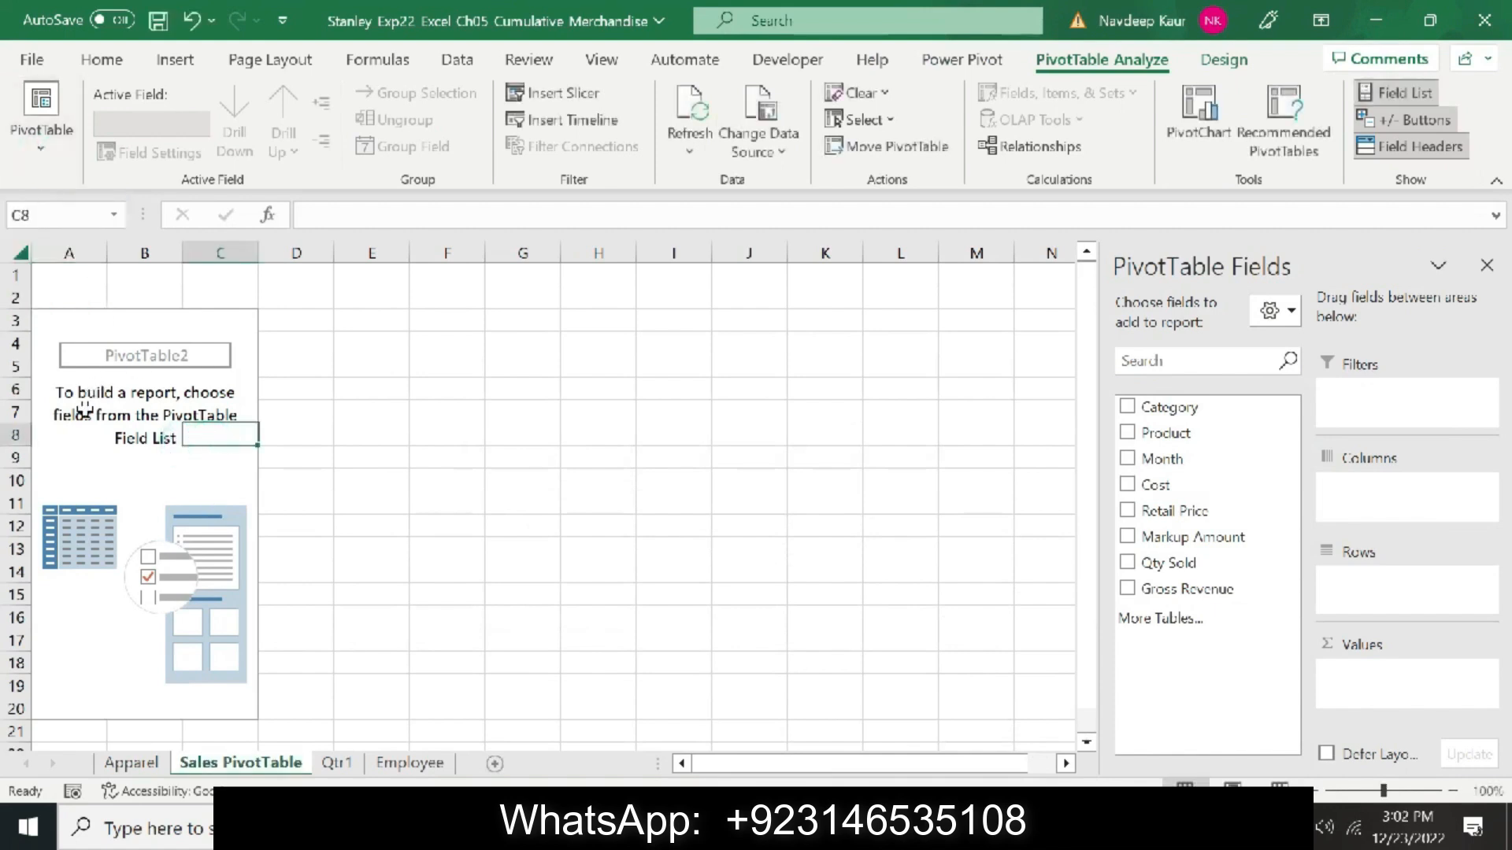
left_click(79, 457)
left_click(41, 134)
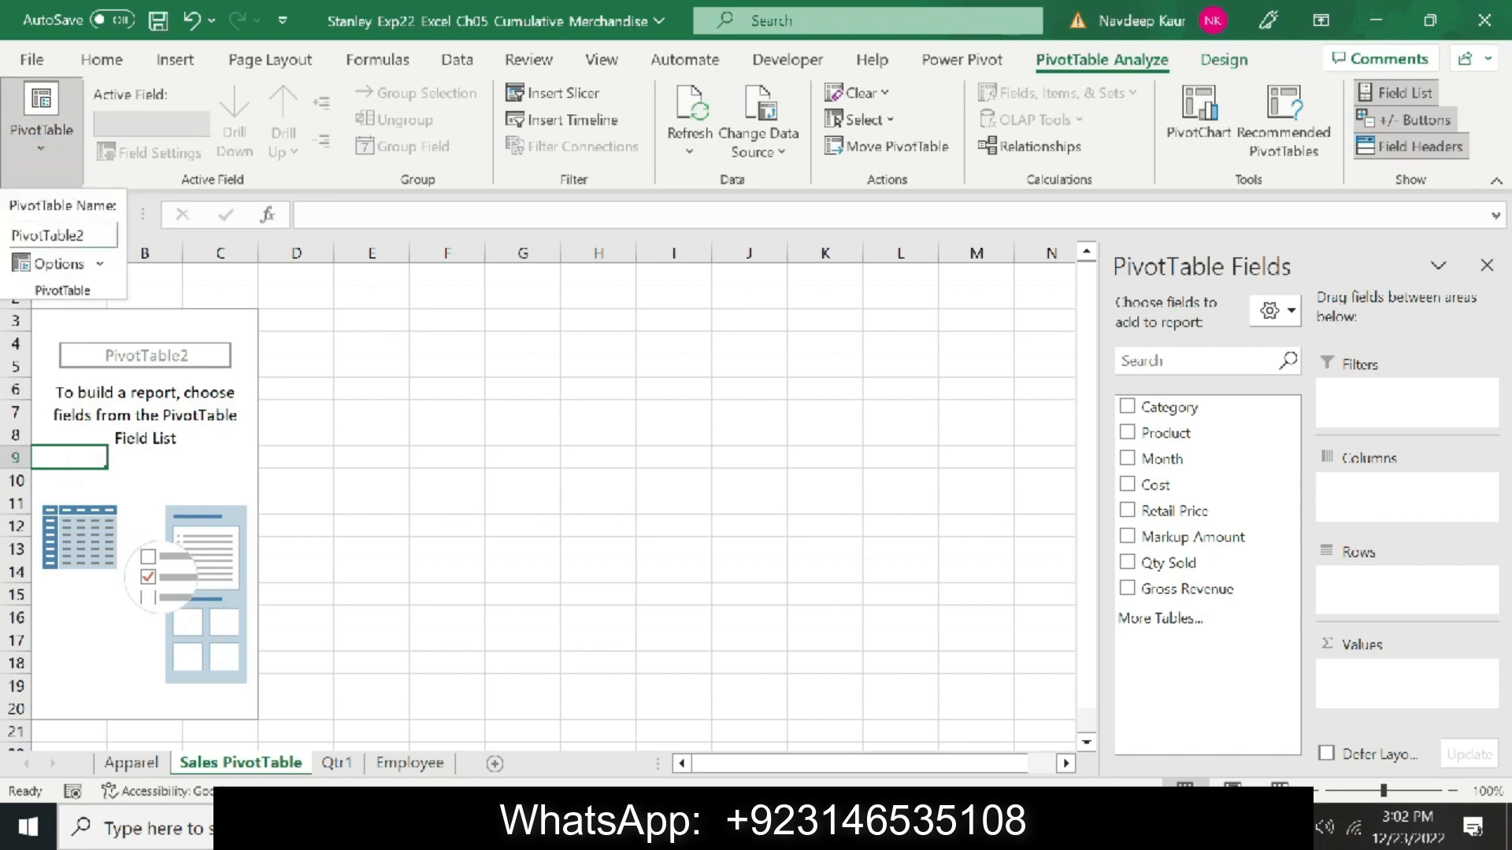
double_click(79, 234)
type("Qtr1 Sales")
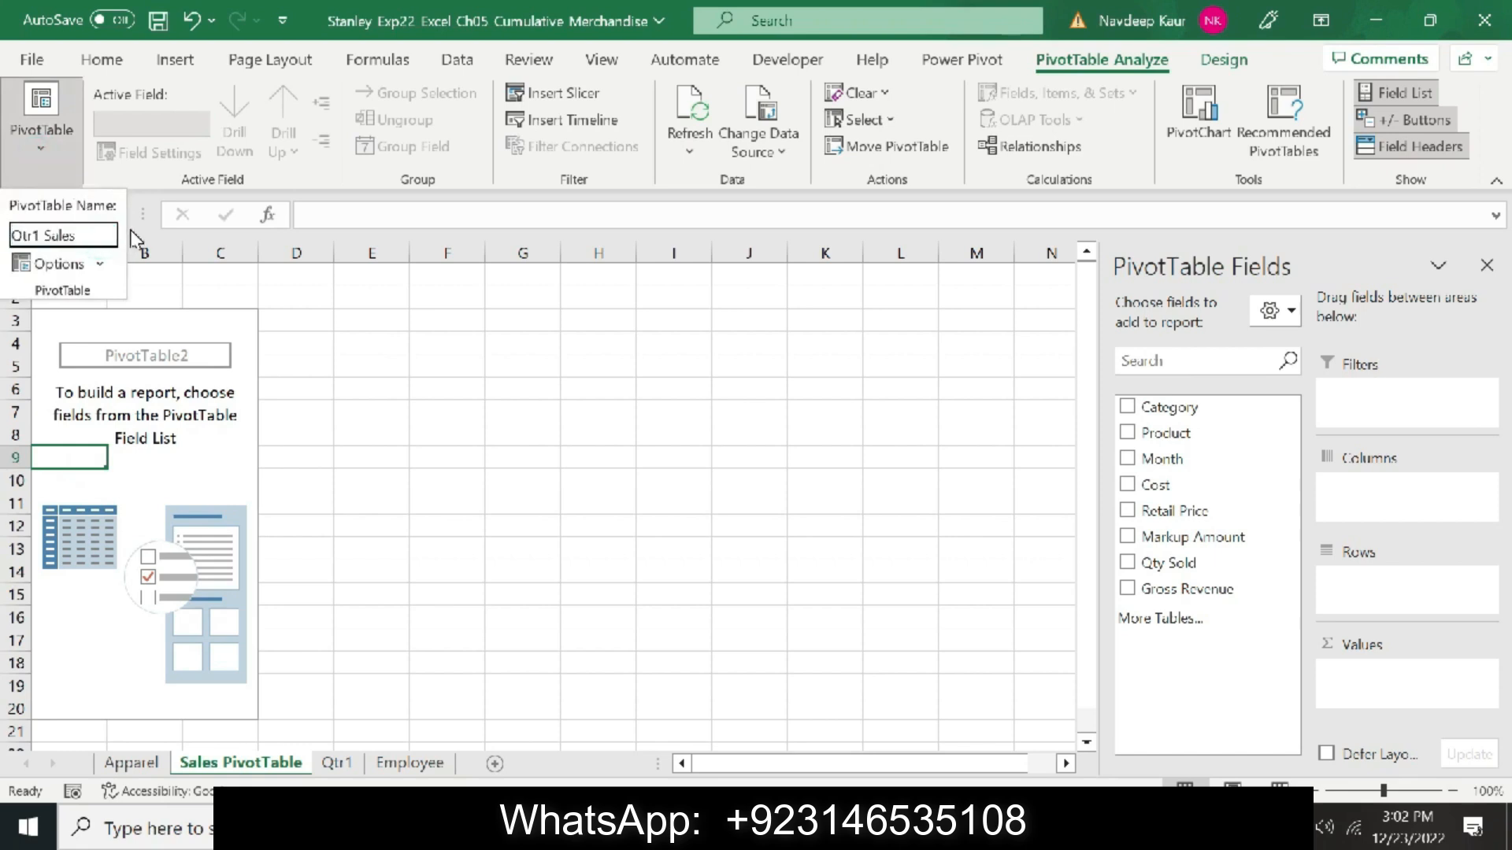
key("Return")
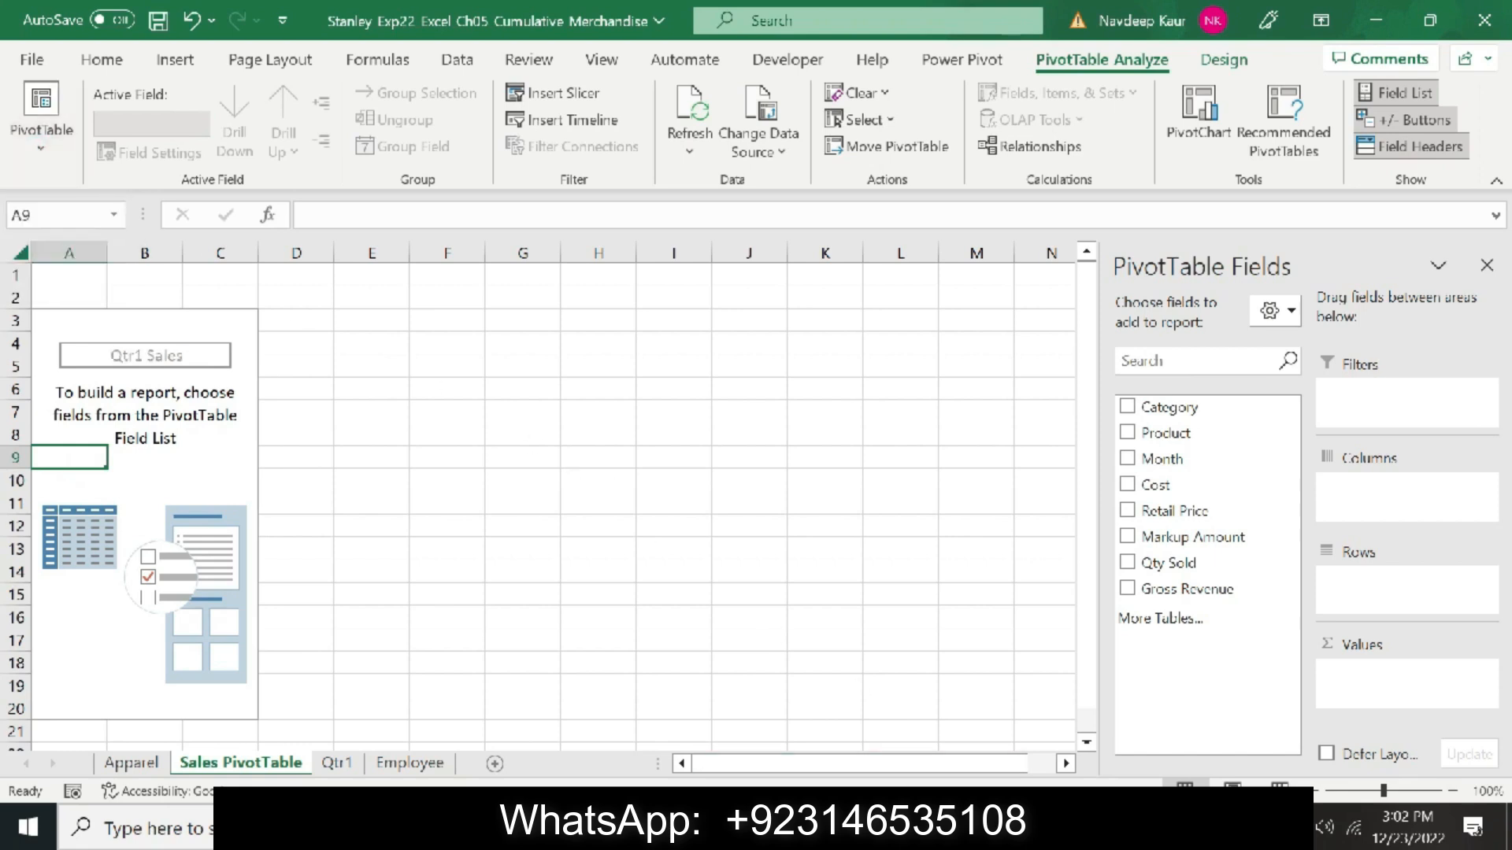
Switch to the Word instructions and select the step 6 text to read which fields go in rows and values
left_click(889, 826)
left_click(843, 827)
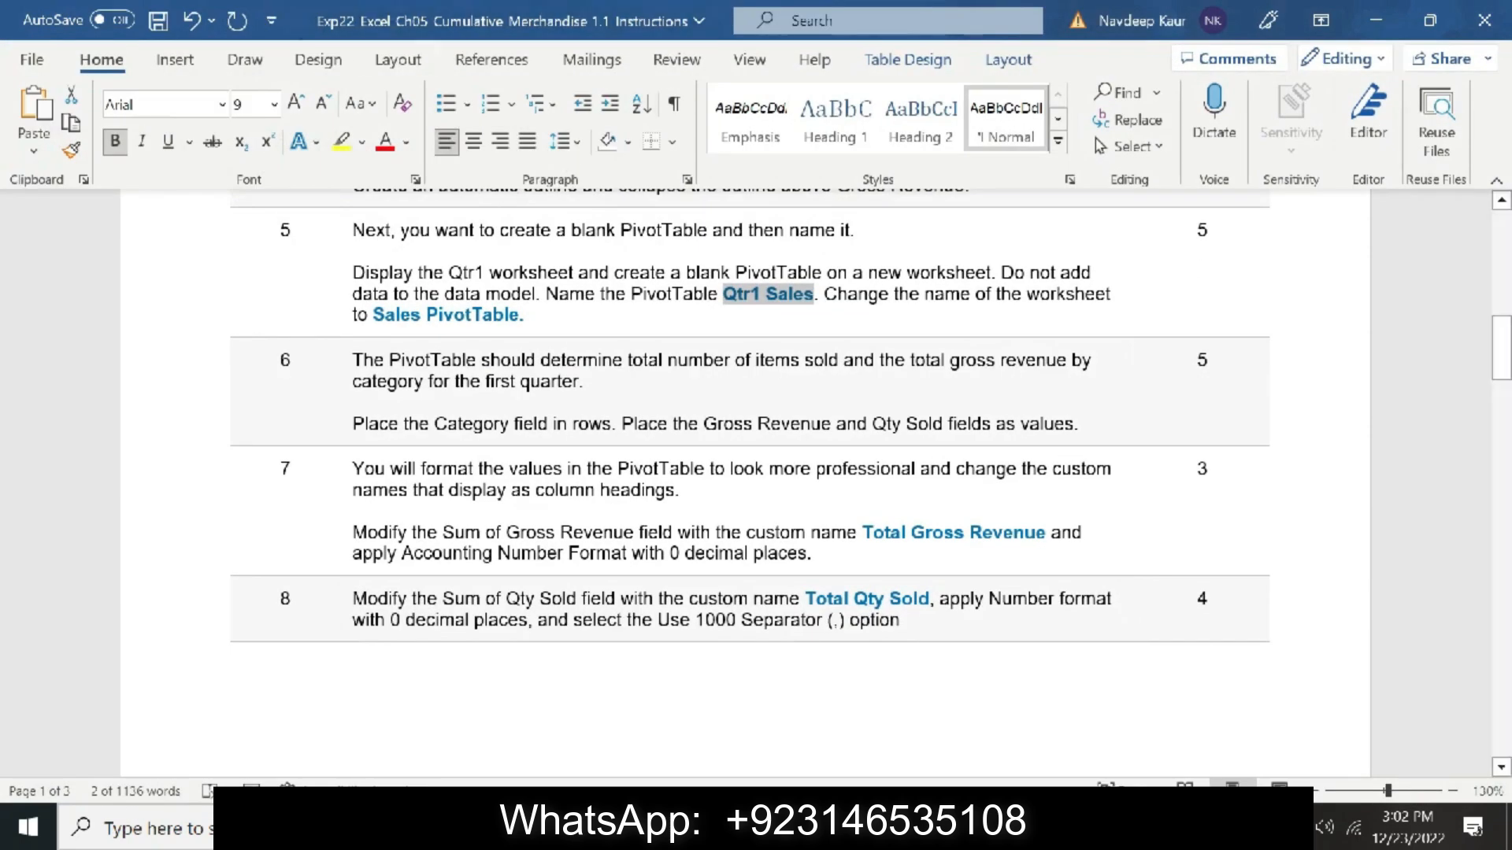
left_click_drag(353, 423, 351, 362)
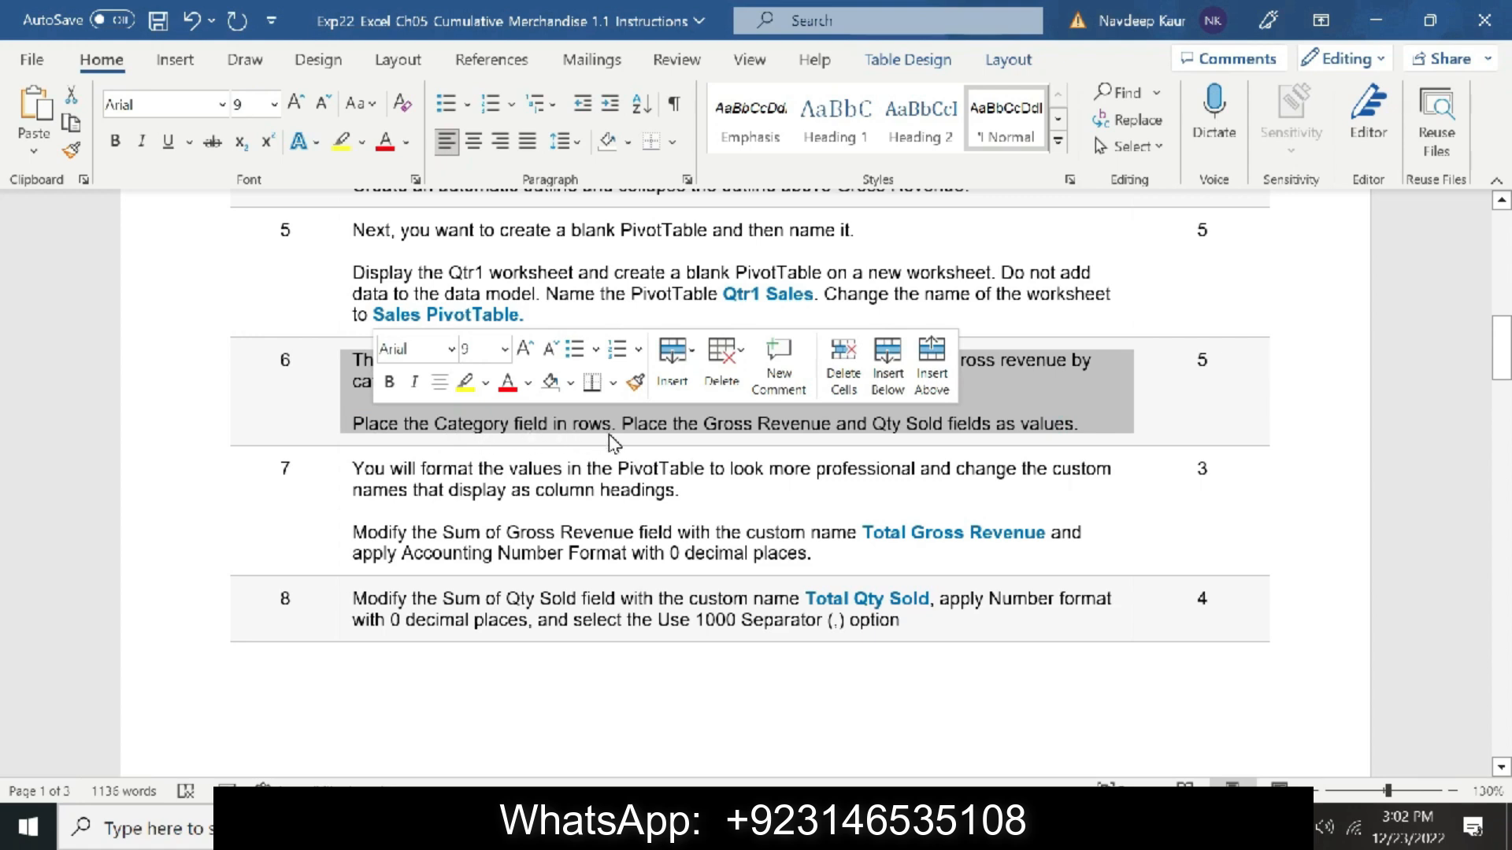
Highlight in yellow the step 6 sentence about placing Category in rows and Gross Revenue and Qty Sold as values
left_click(609, 435)
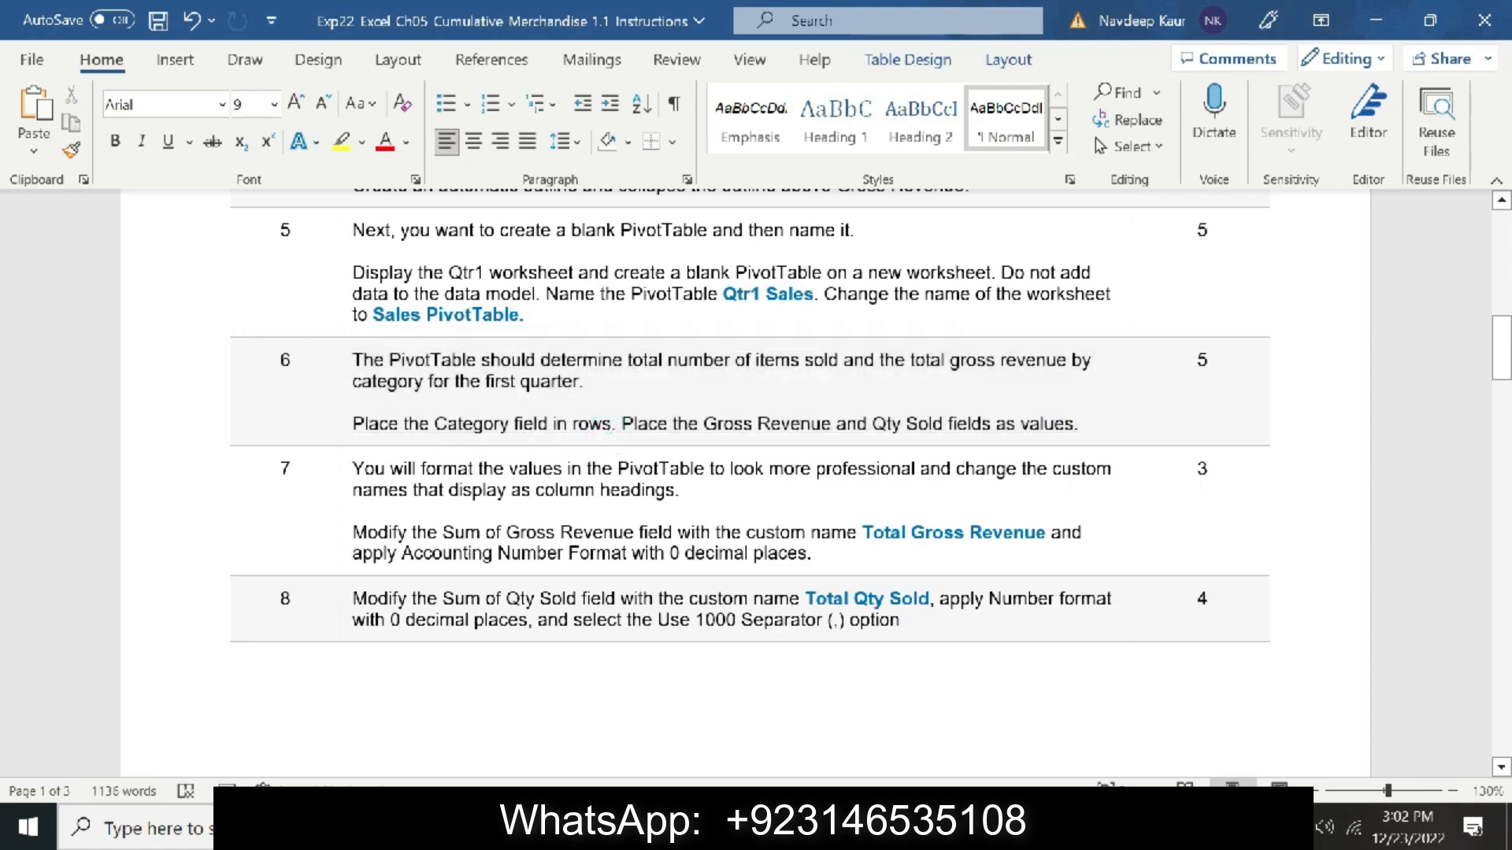
left_click_drag(1079, 424, 352, 423)
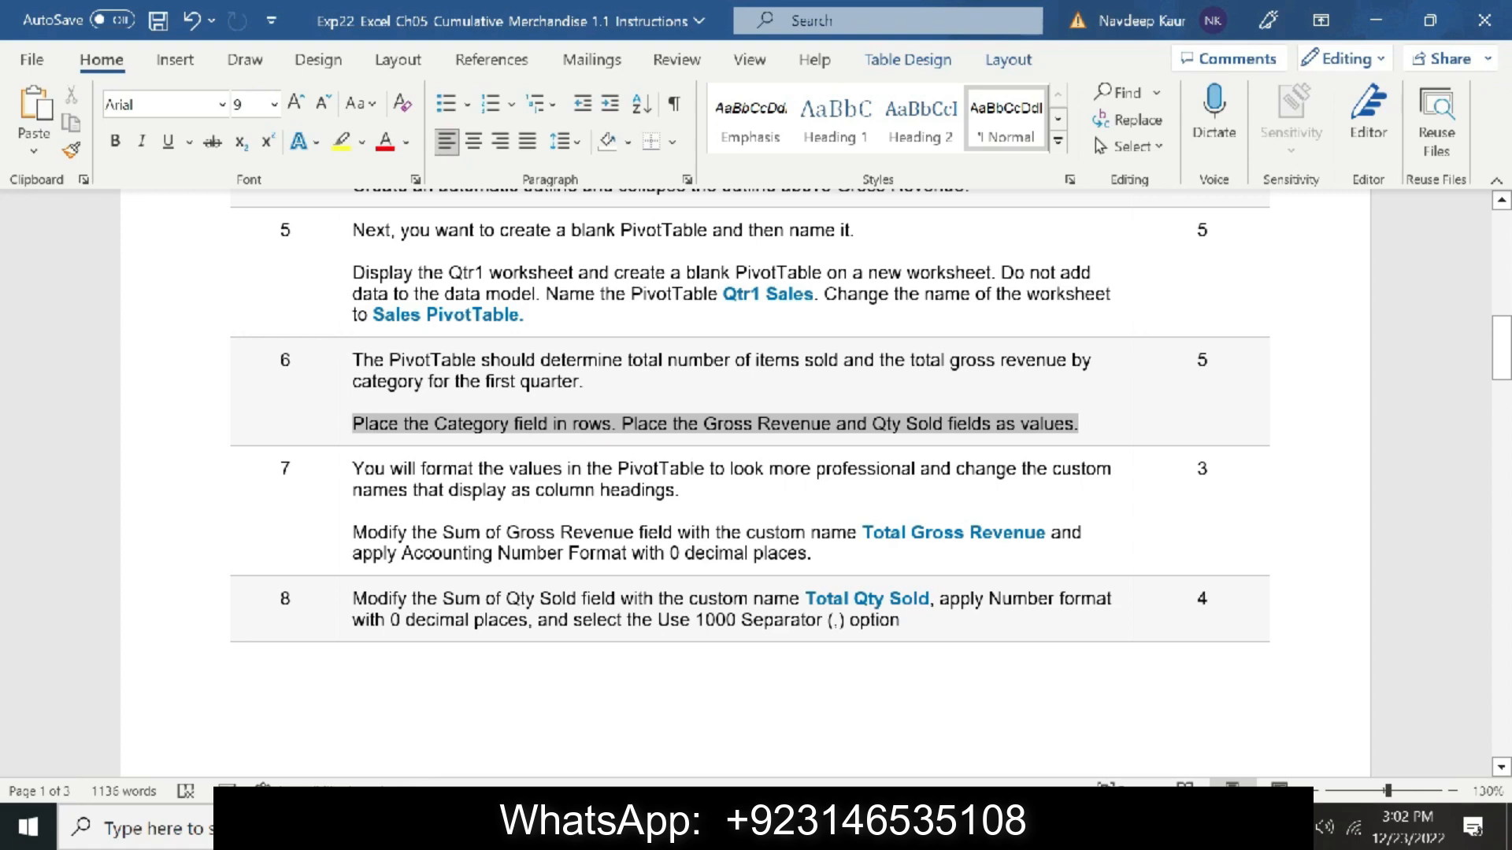
left_click(341, 142)
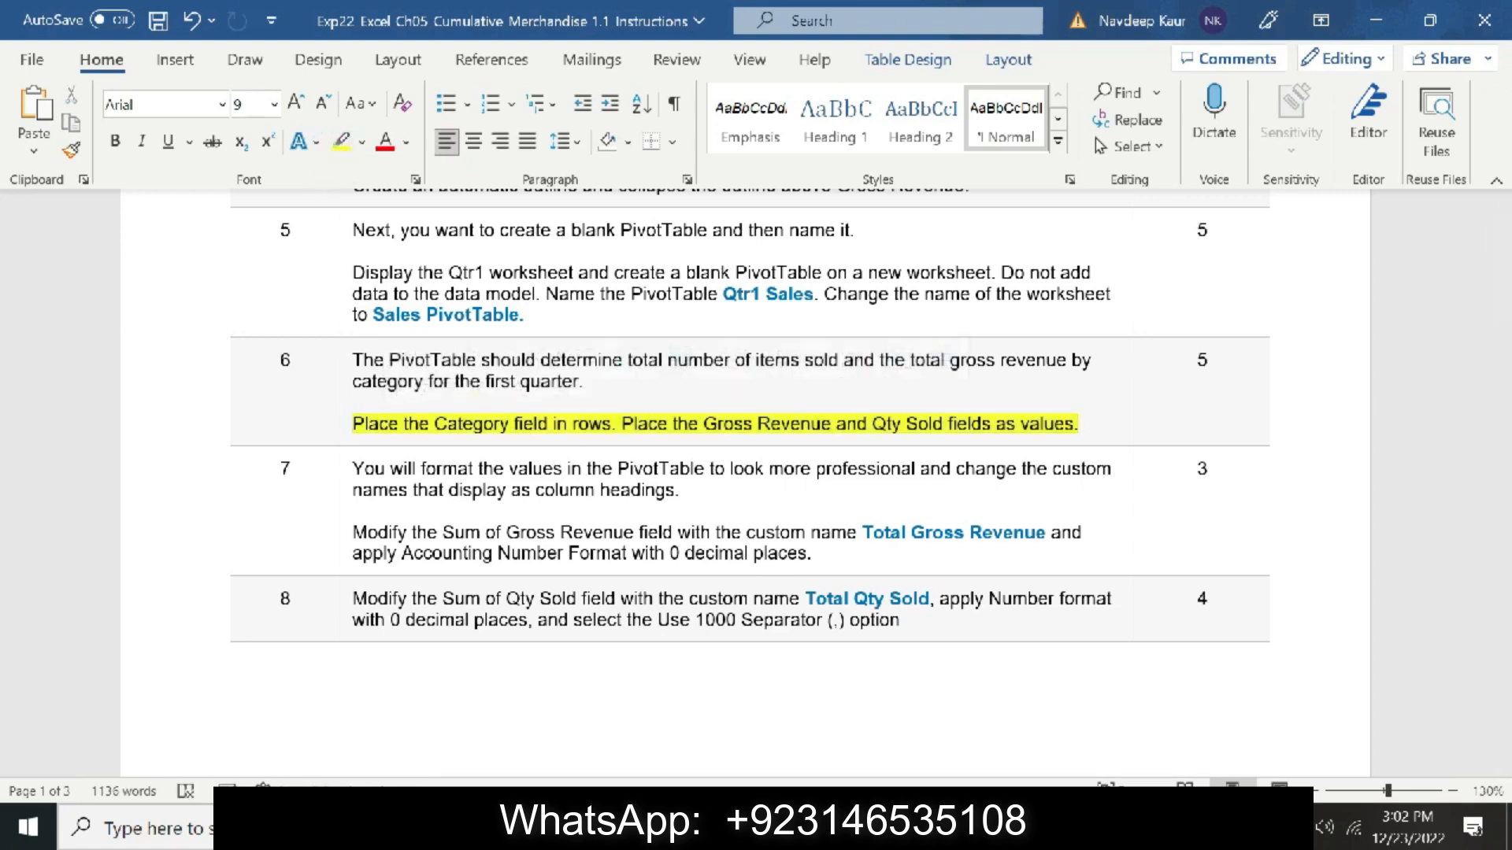
Switch to Excel and place the Category field in rows and the Gross Revenue and Qty Sold fields as values in the PivotTable
key("alt+Tab")
key("alt+Tab")
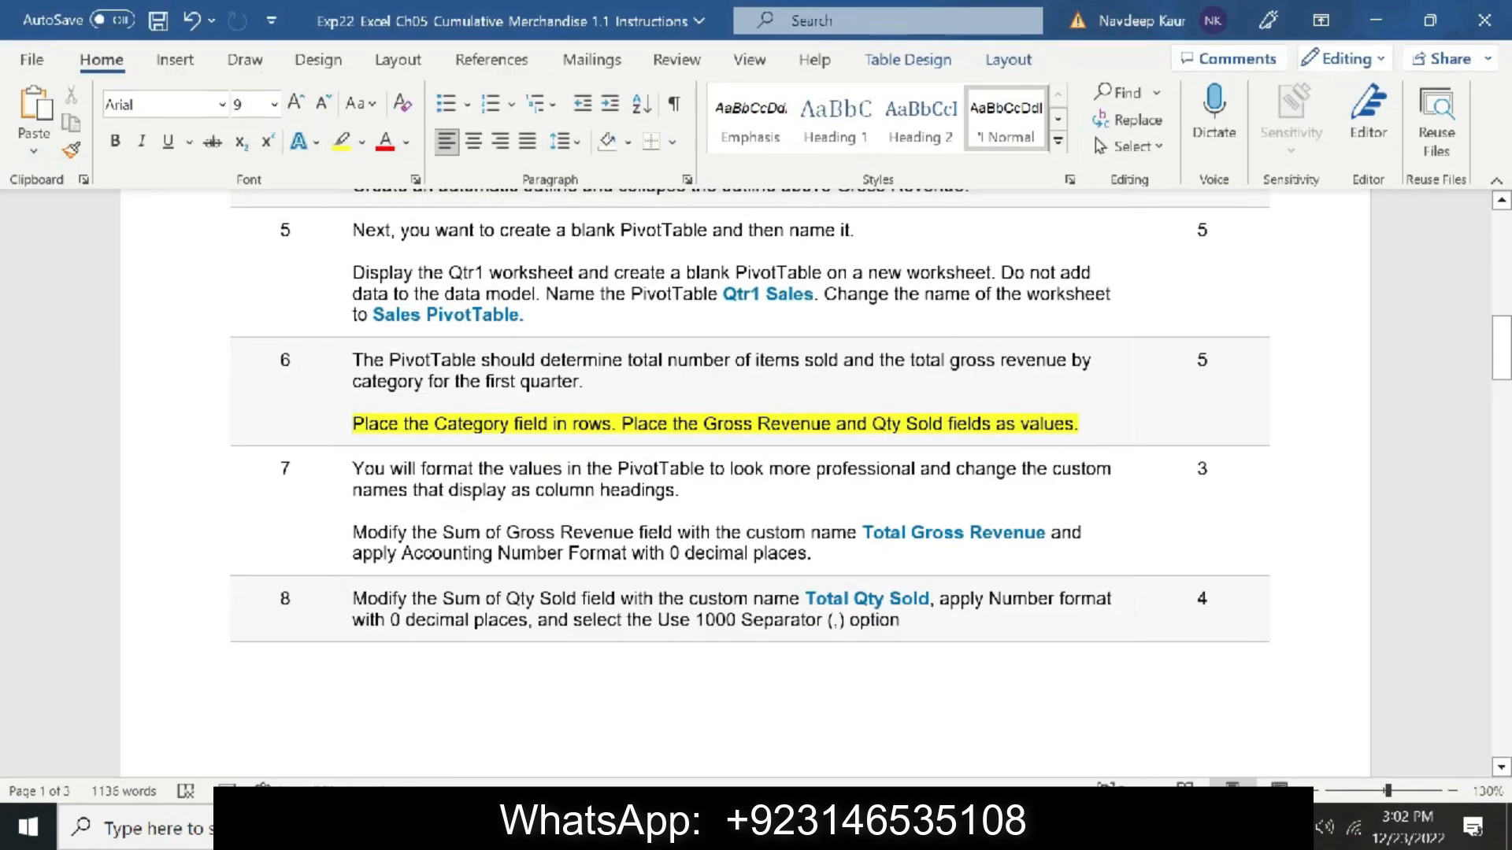
key("alt+Tab")
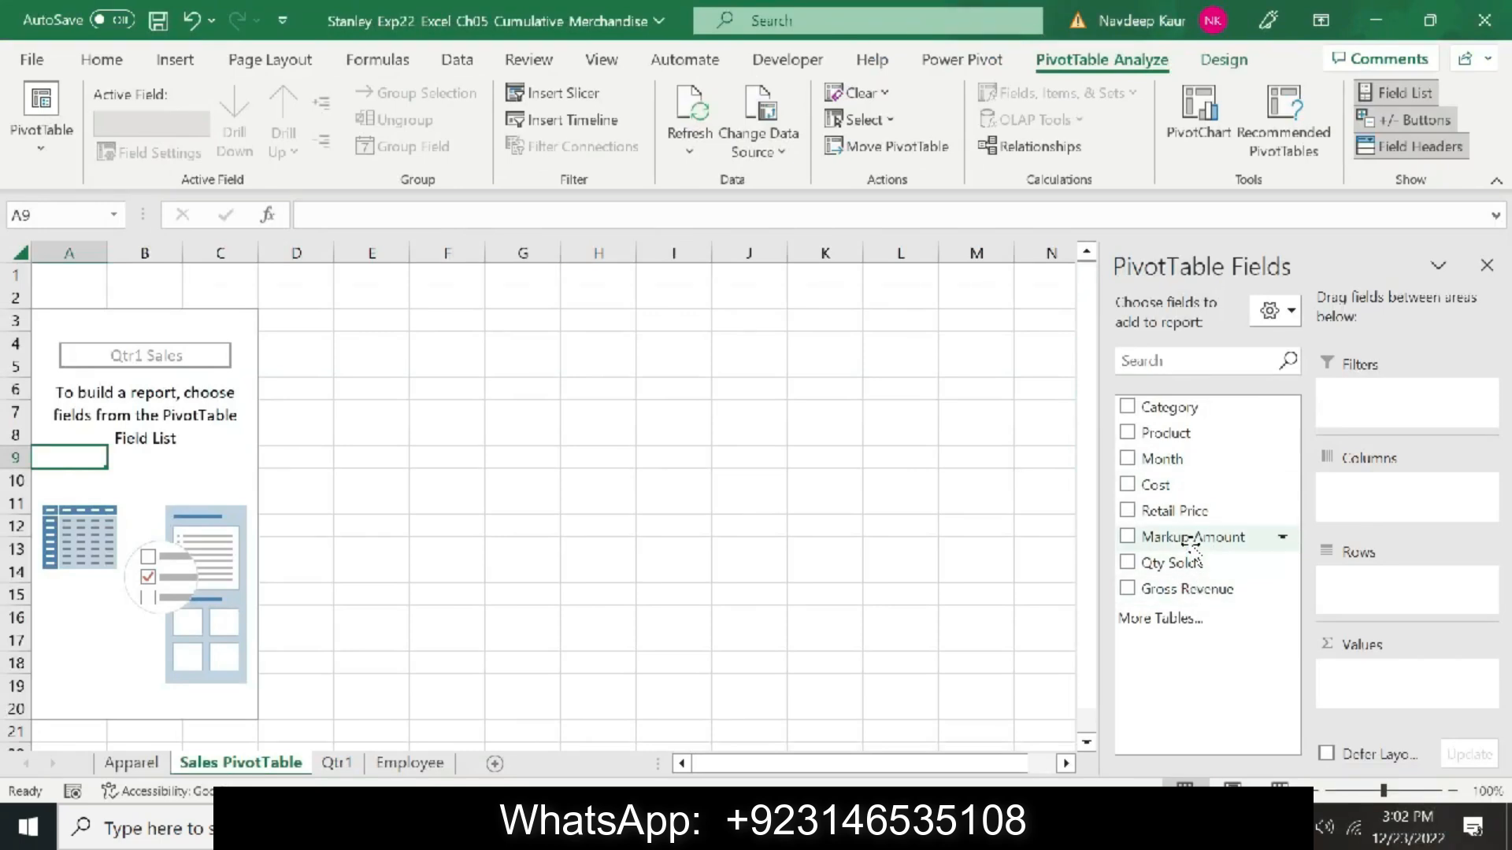
left_click_drag(1170, 407, 1370, 600)
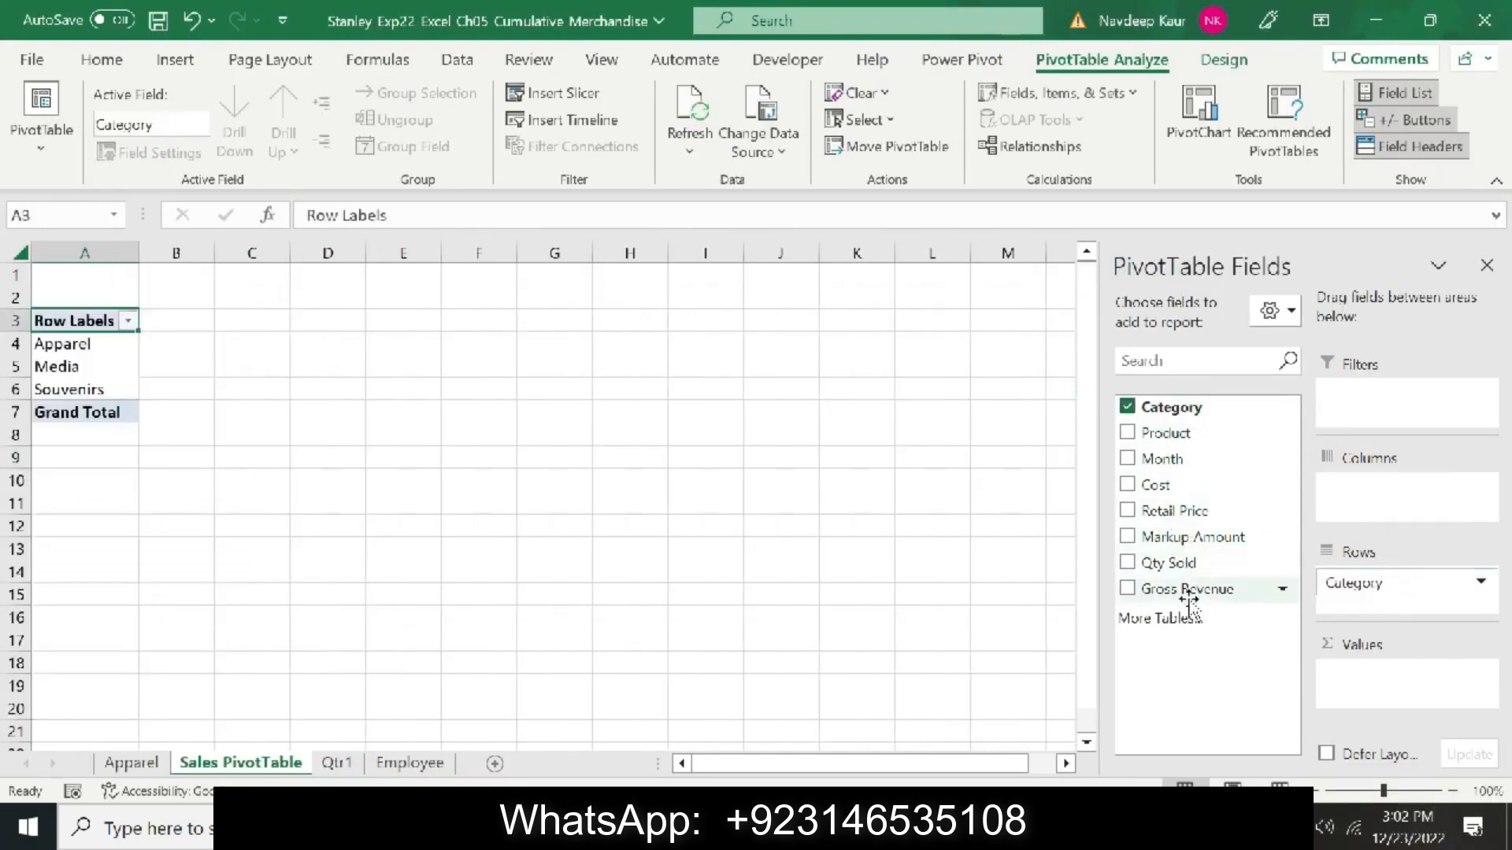
left_click_drag(1192, 596, 1373, 677)
left_click_drag(1168, 563, 1401, 703)
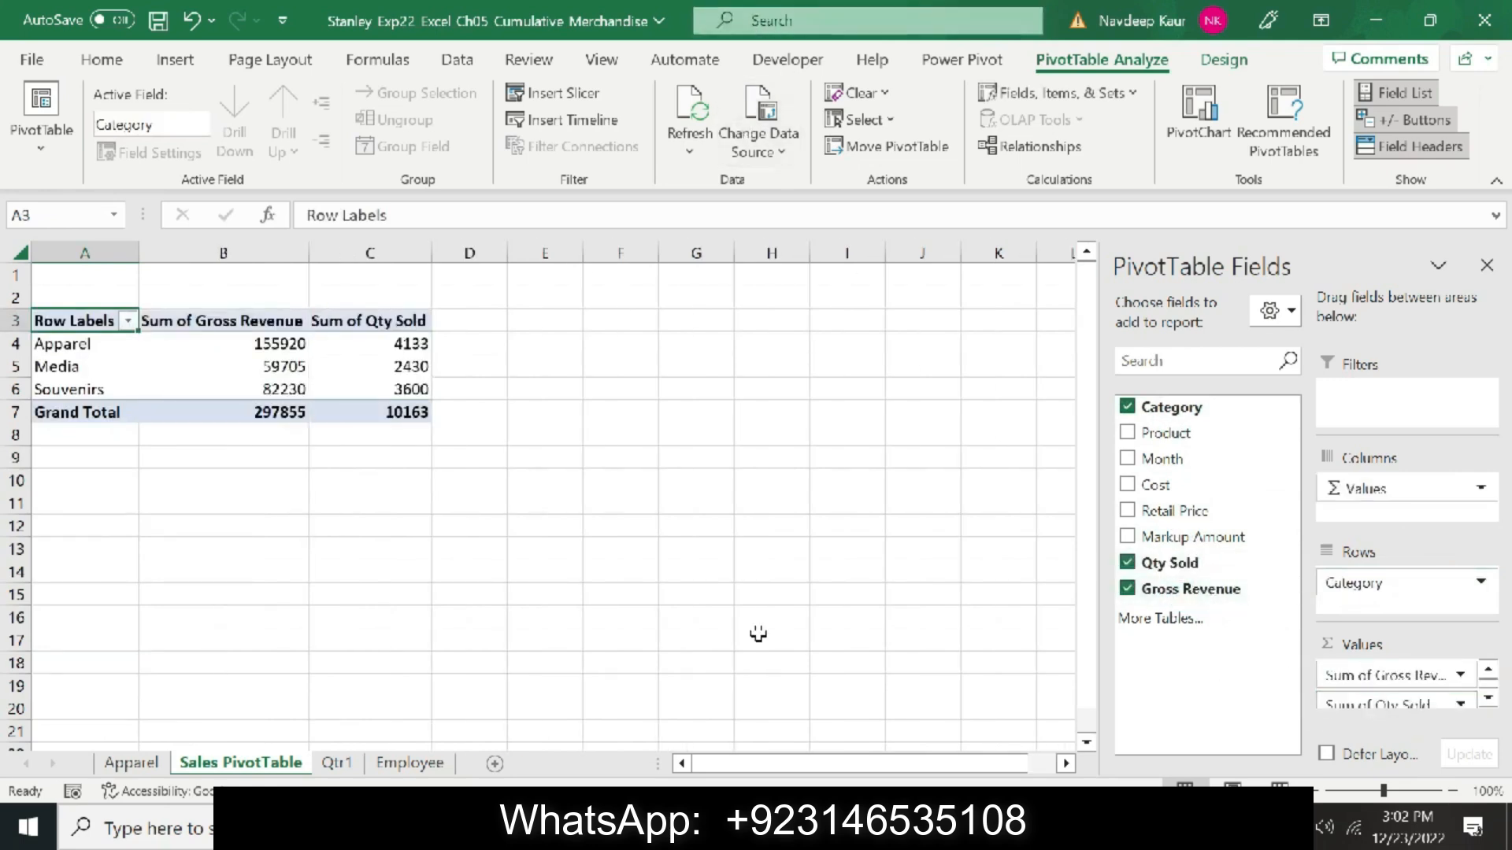
In the Word instructions, remove the step 6 highlight, highlight the step 7 instruction in yellow, and select the name Total Gross Revenue
key("alt+Tab")
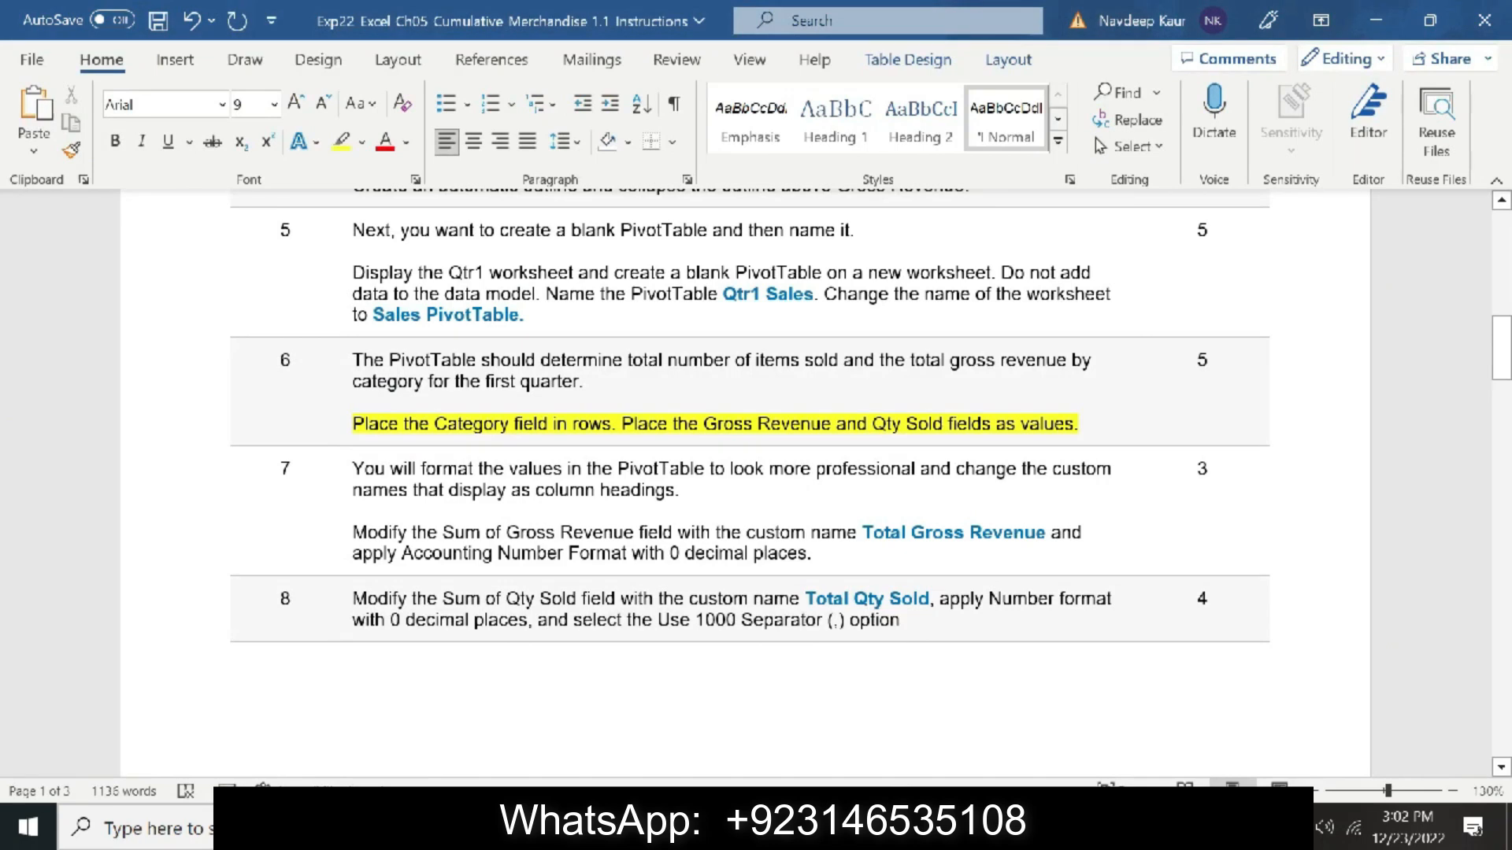
left_click_drag(1083, 425, 352, 426)
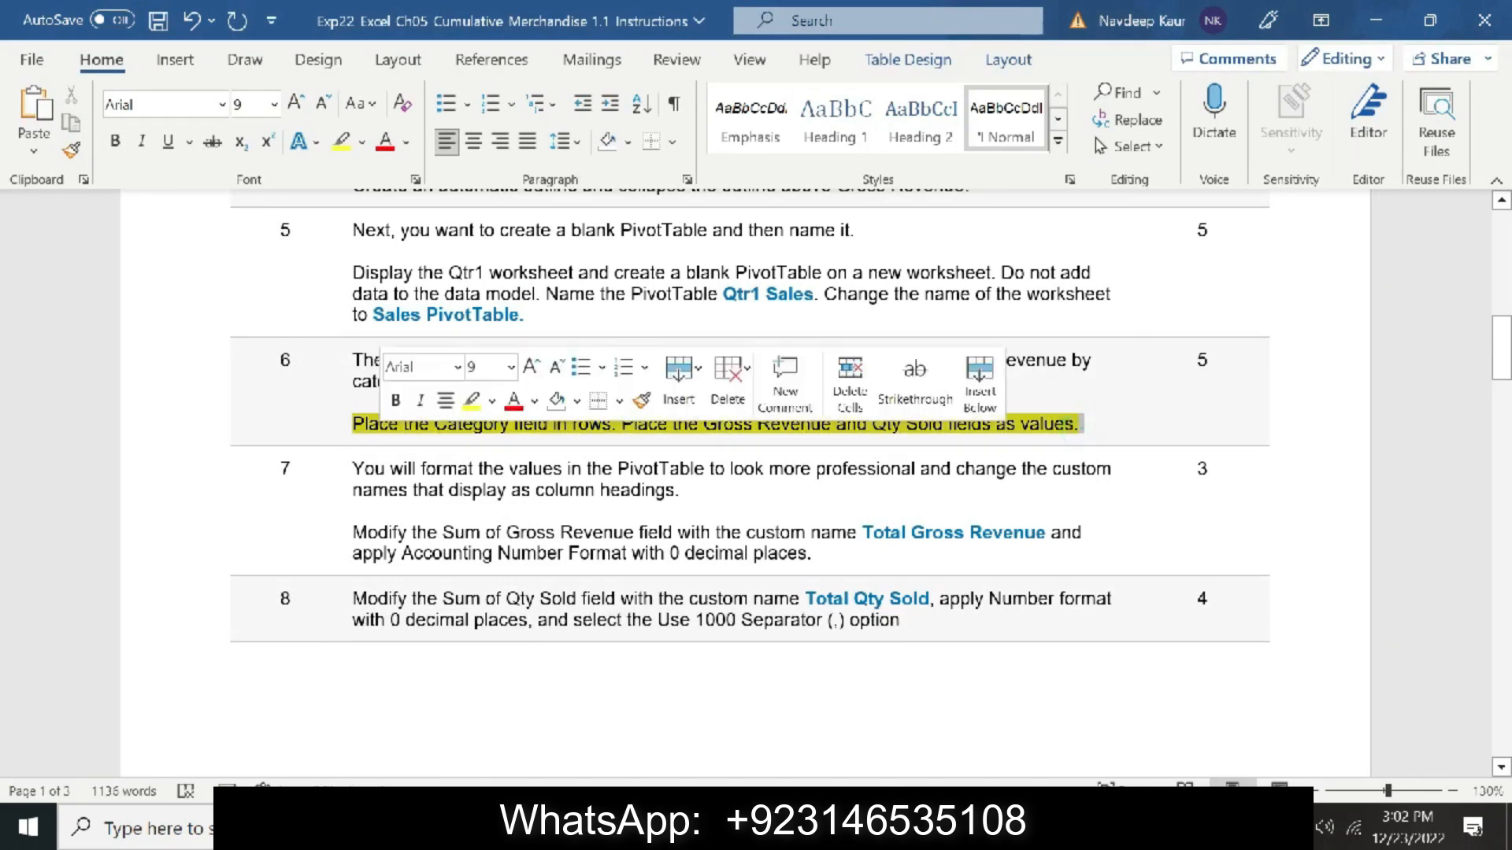
left_click(341, 142)
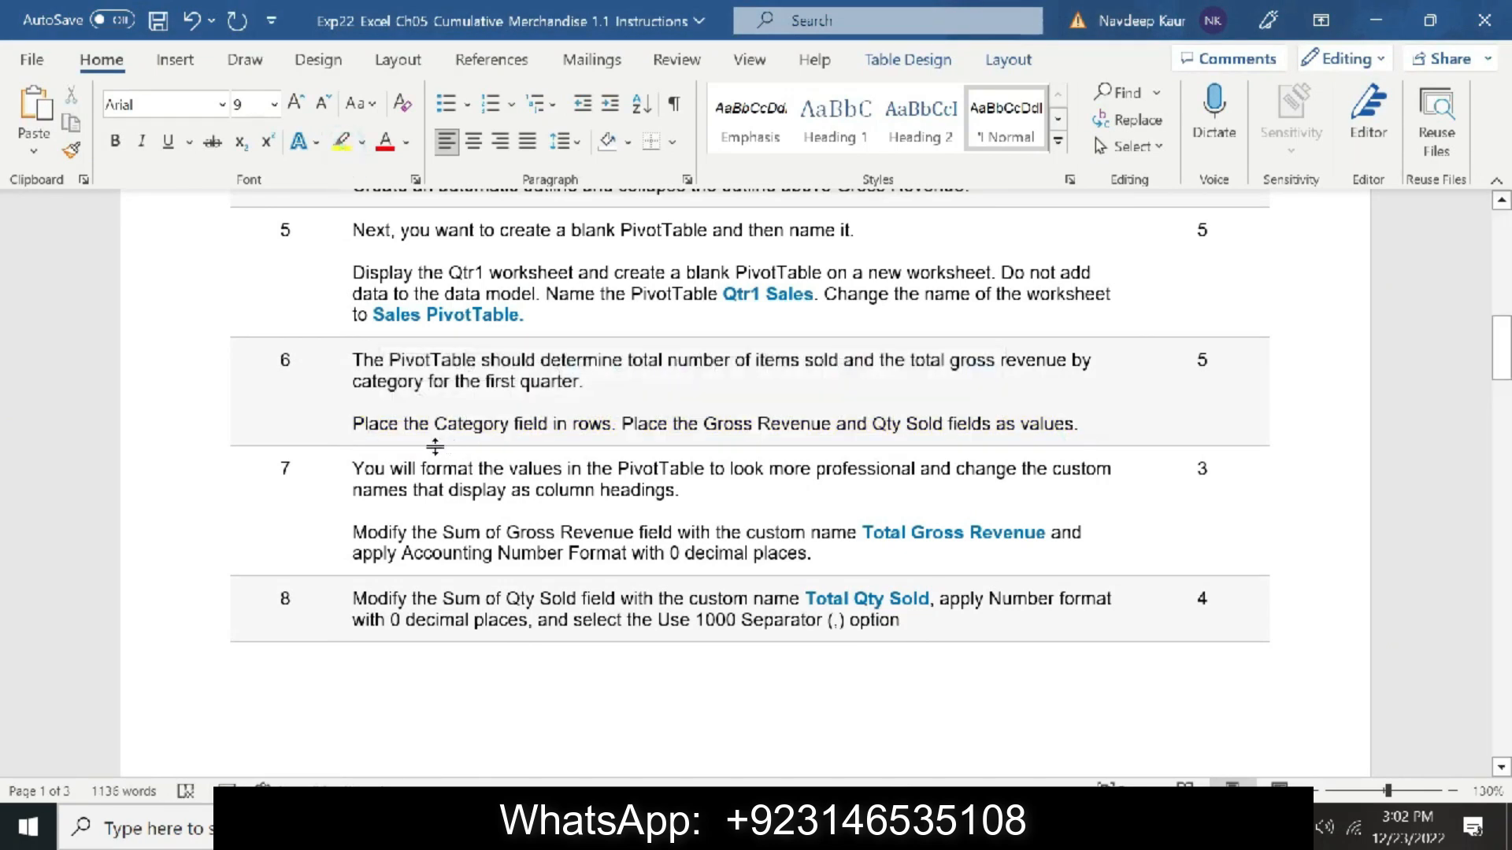
left_click_drag(355, 535, 379, 544)
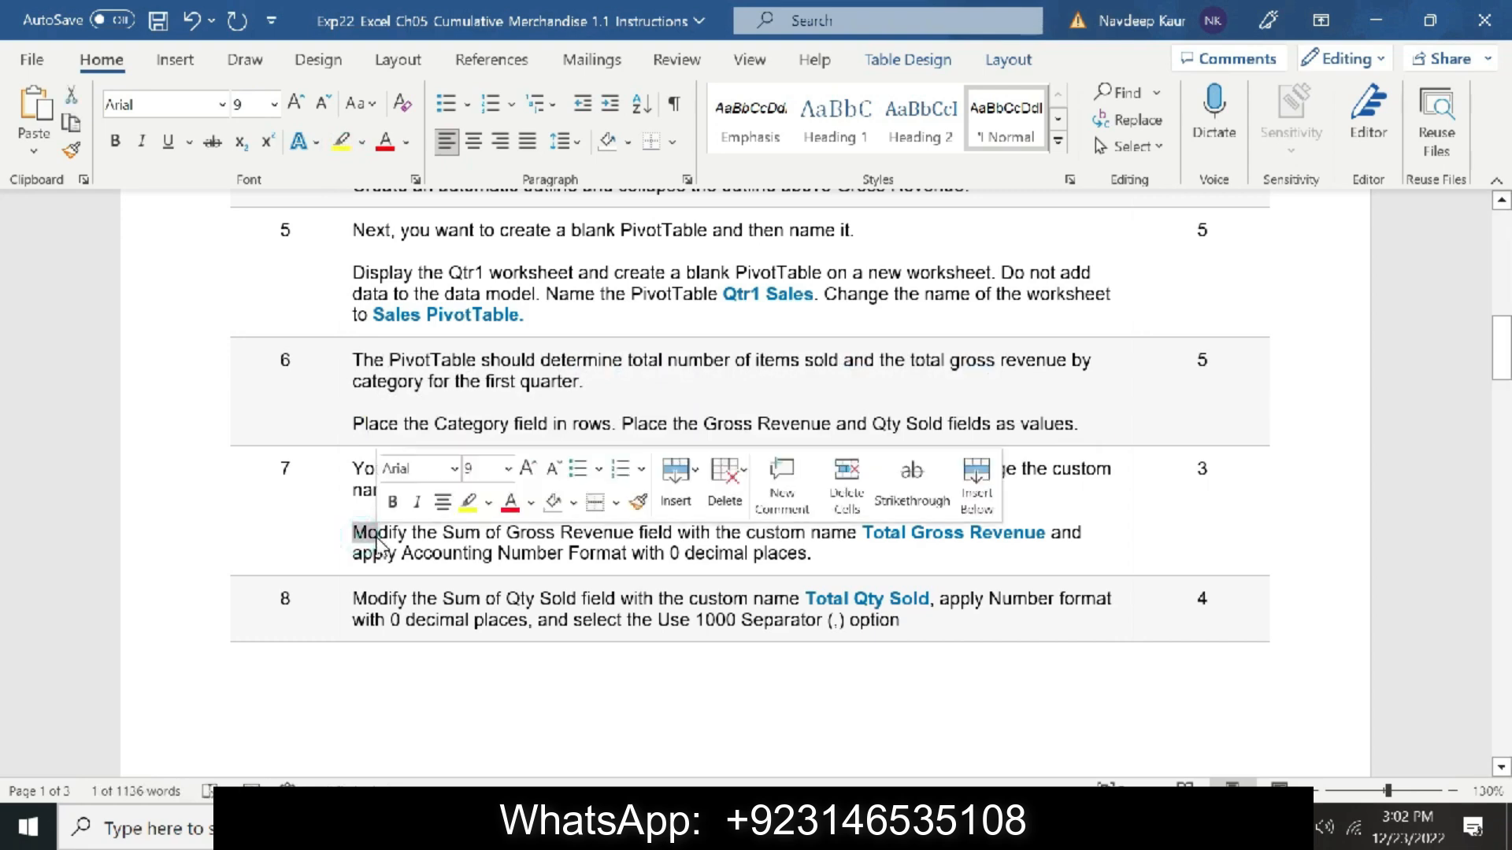
left_click(940, 554)
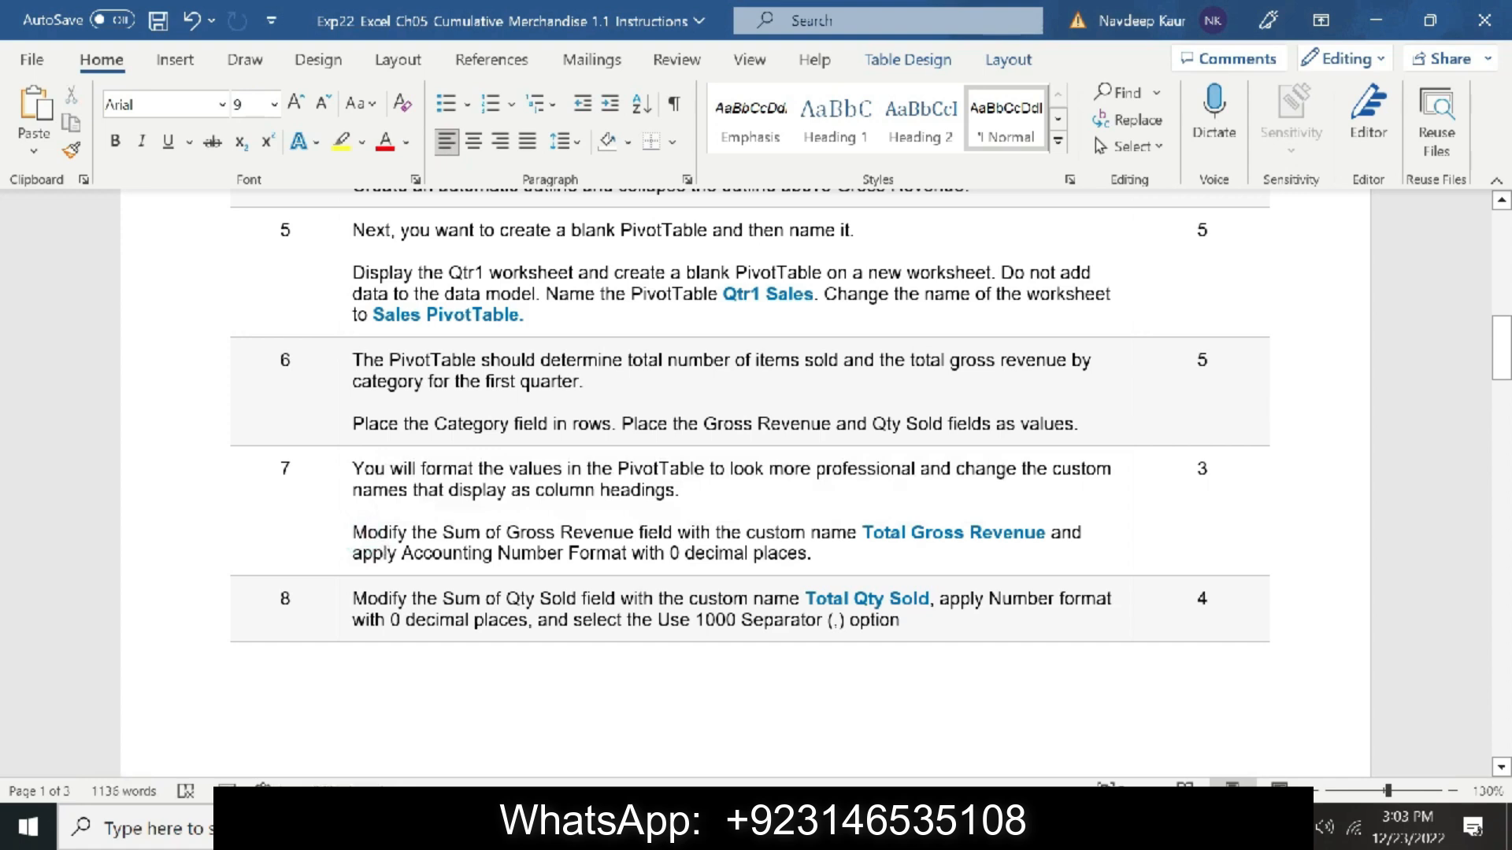
left_click_drag(353, 534, 815, 554)
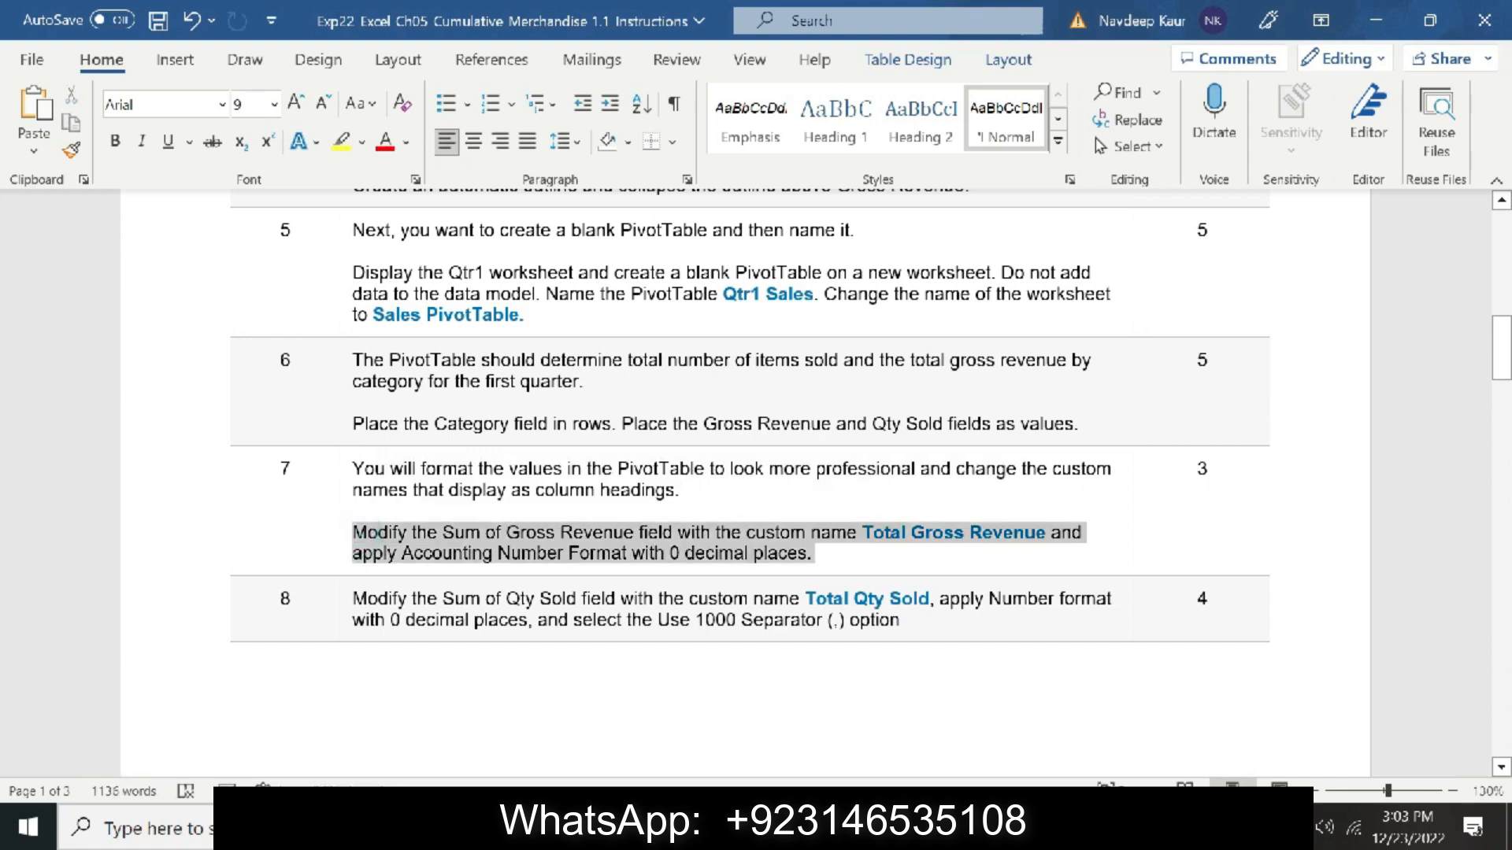
left_click(341, 141)
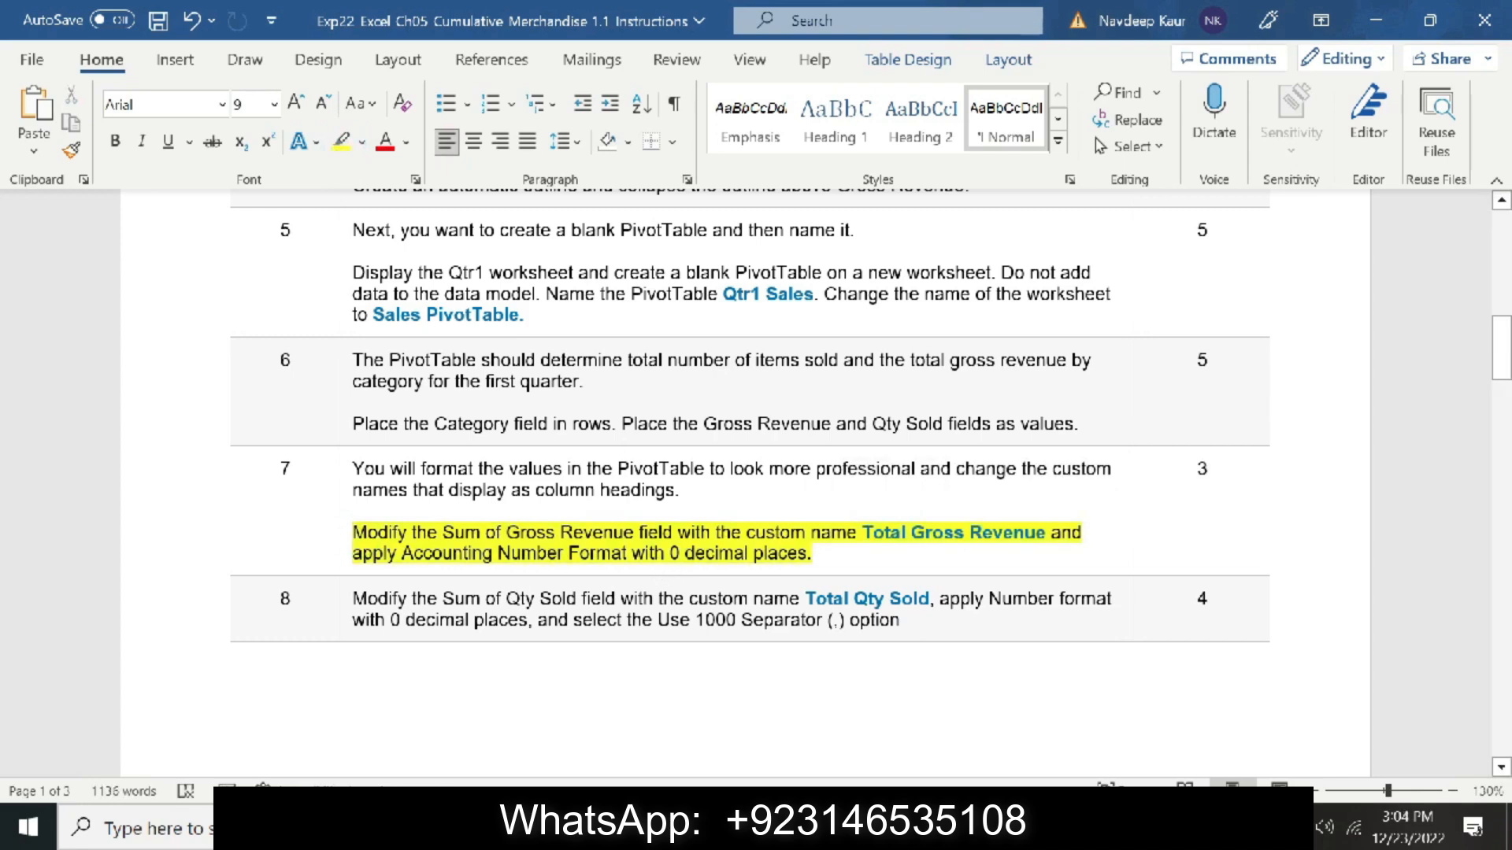
left_click_drag(863, 532, 1052, 533)
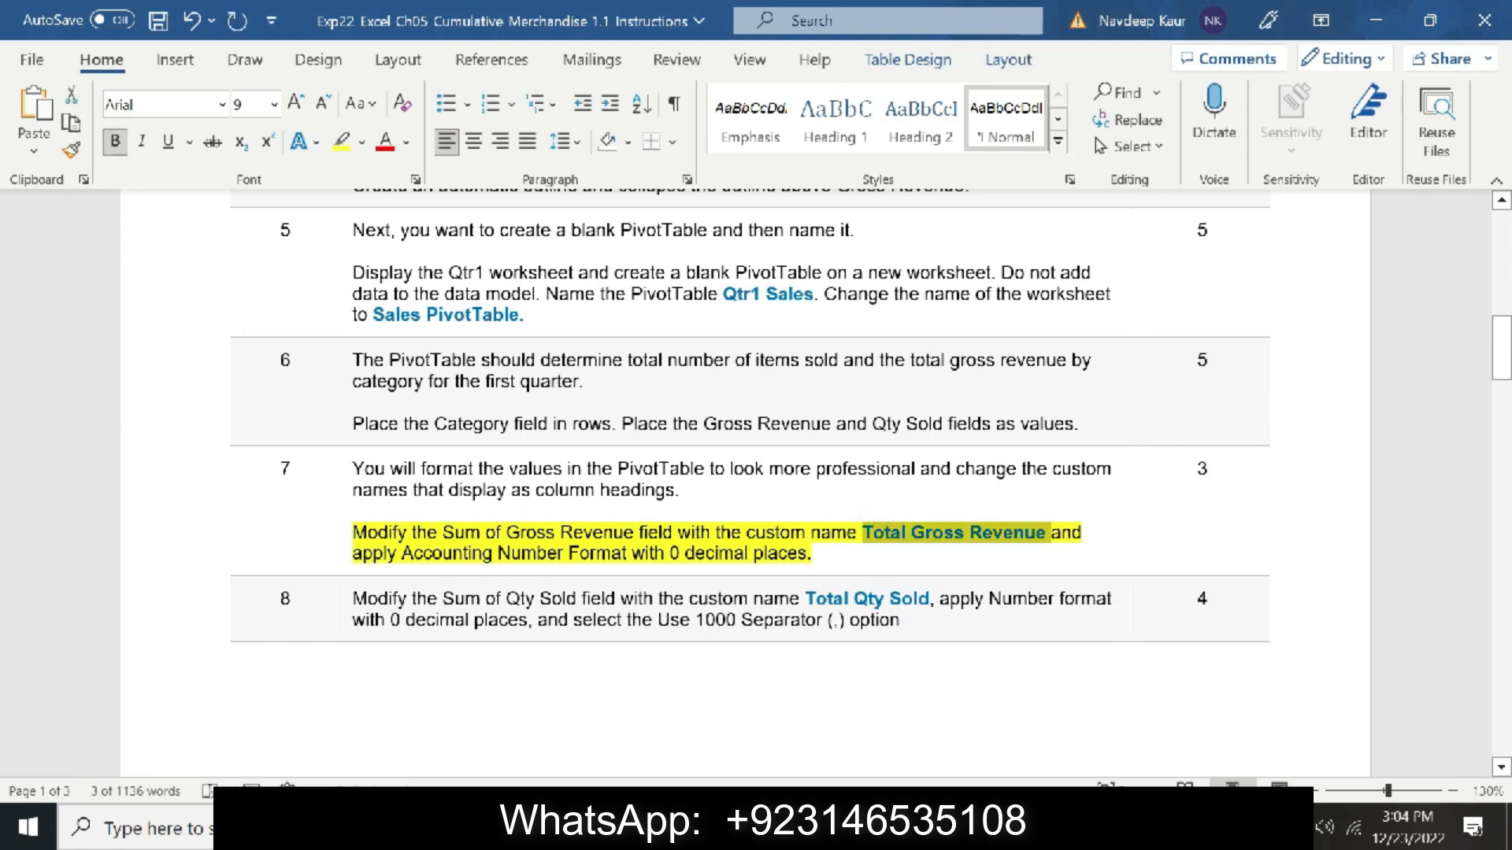
In Excel, give the Sum of Gross Revenue field the custom name Total Gross Revenue and Accounting format with 0 decimal places
key("alt+Tab")
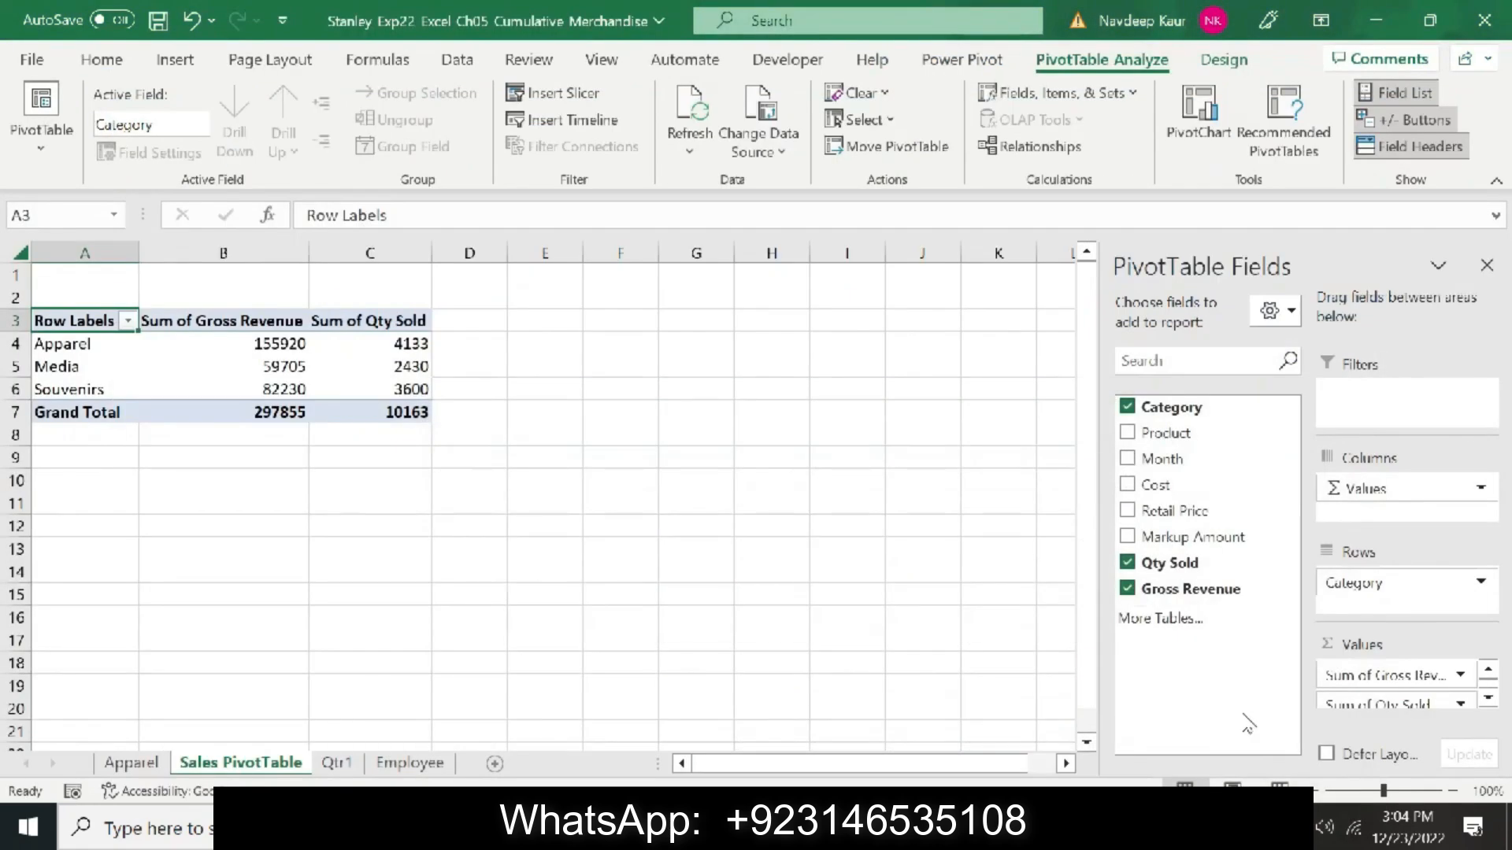
left_click(1386, 676)
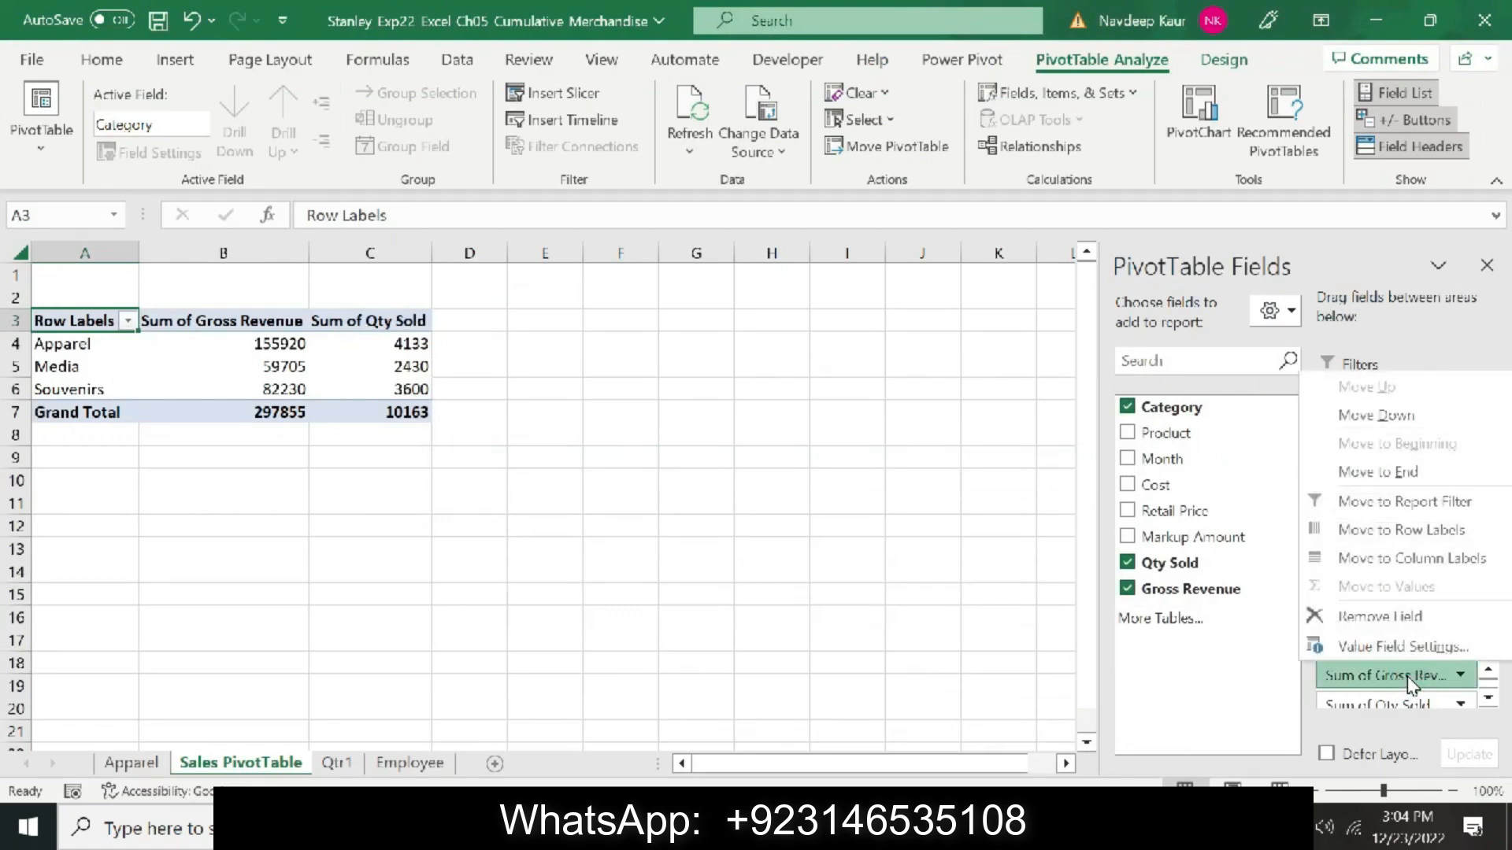
left_click(1386, 647)
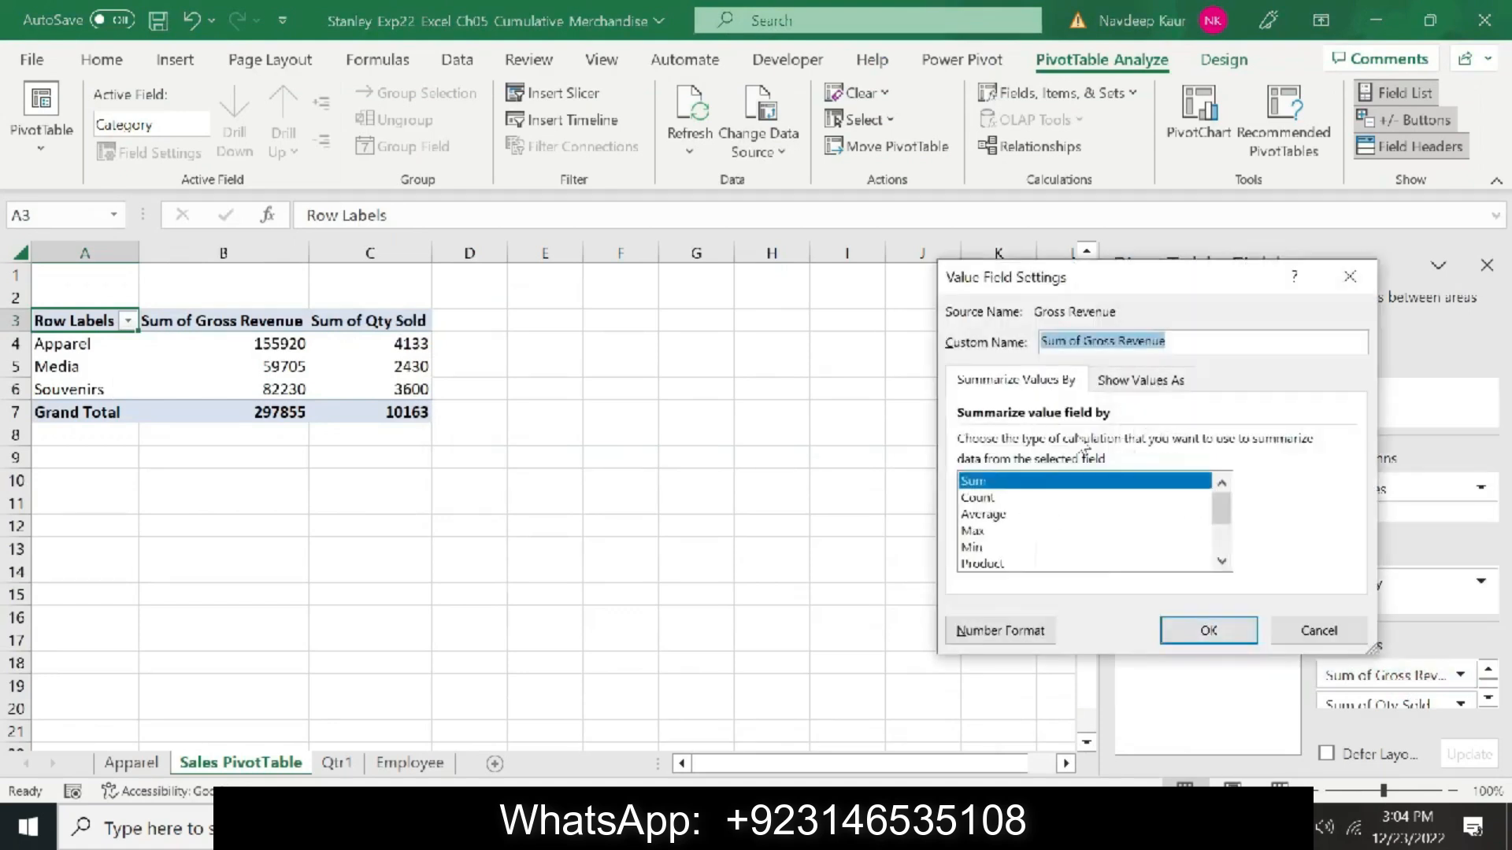
type("Total Gross Revenue")
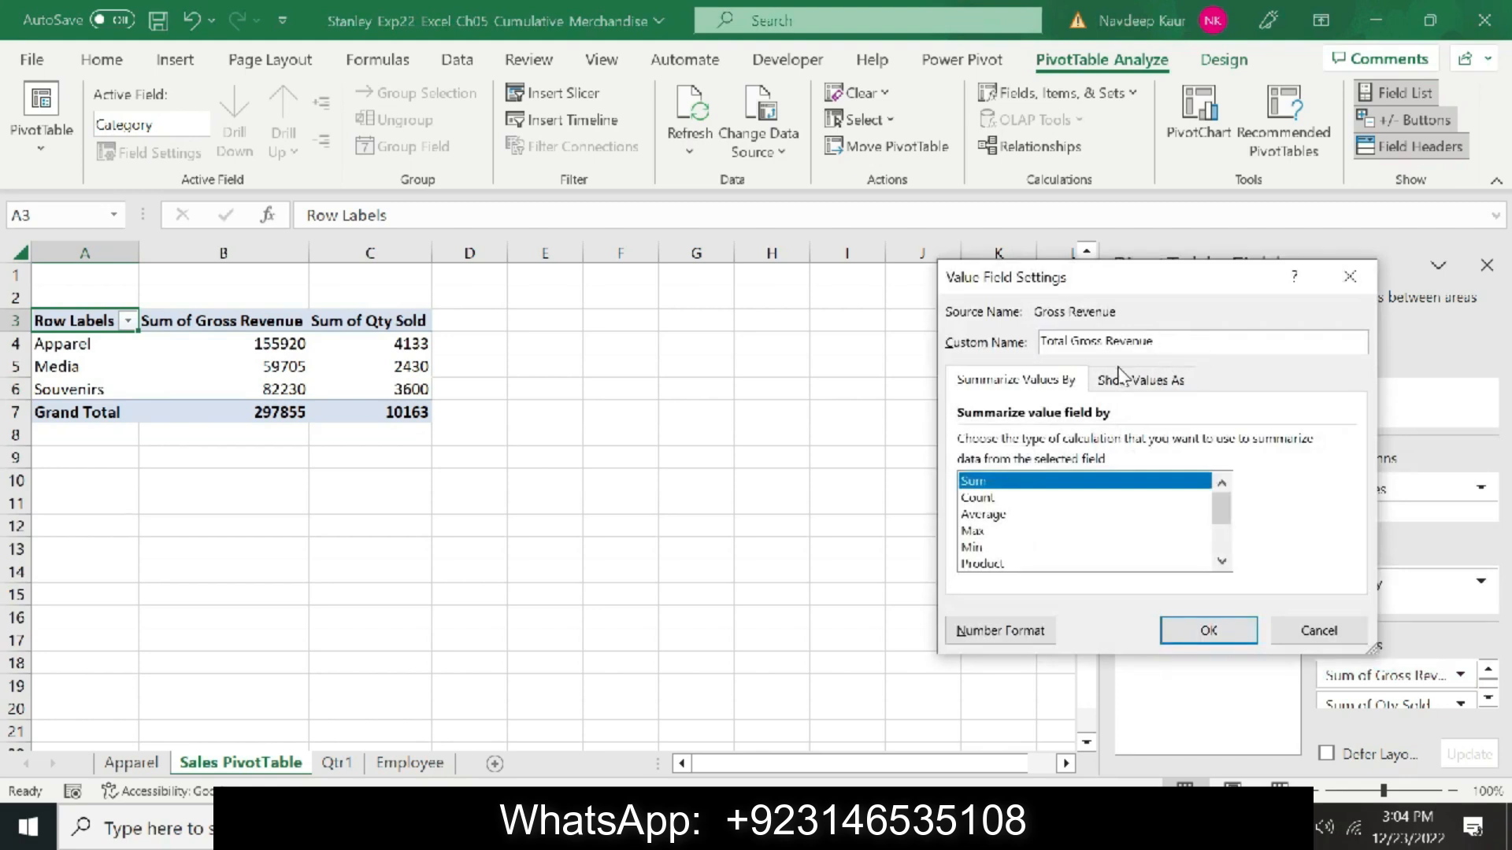
left_click(991, 630)
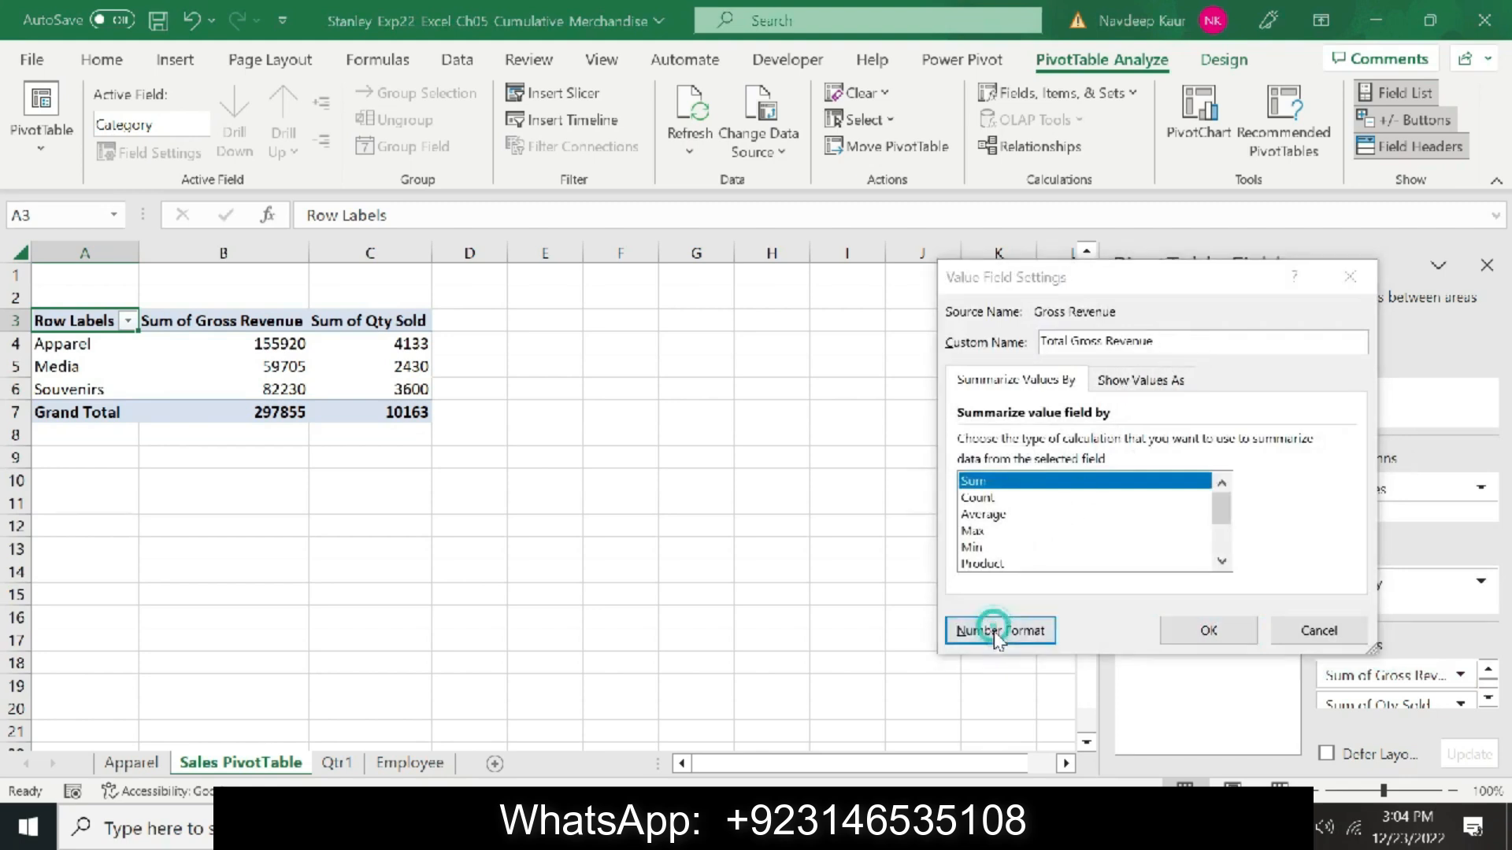
left_click(920, 318)
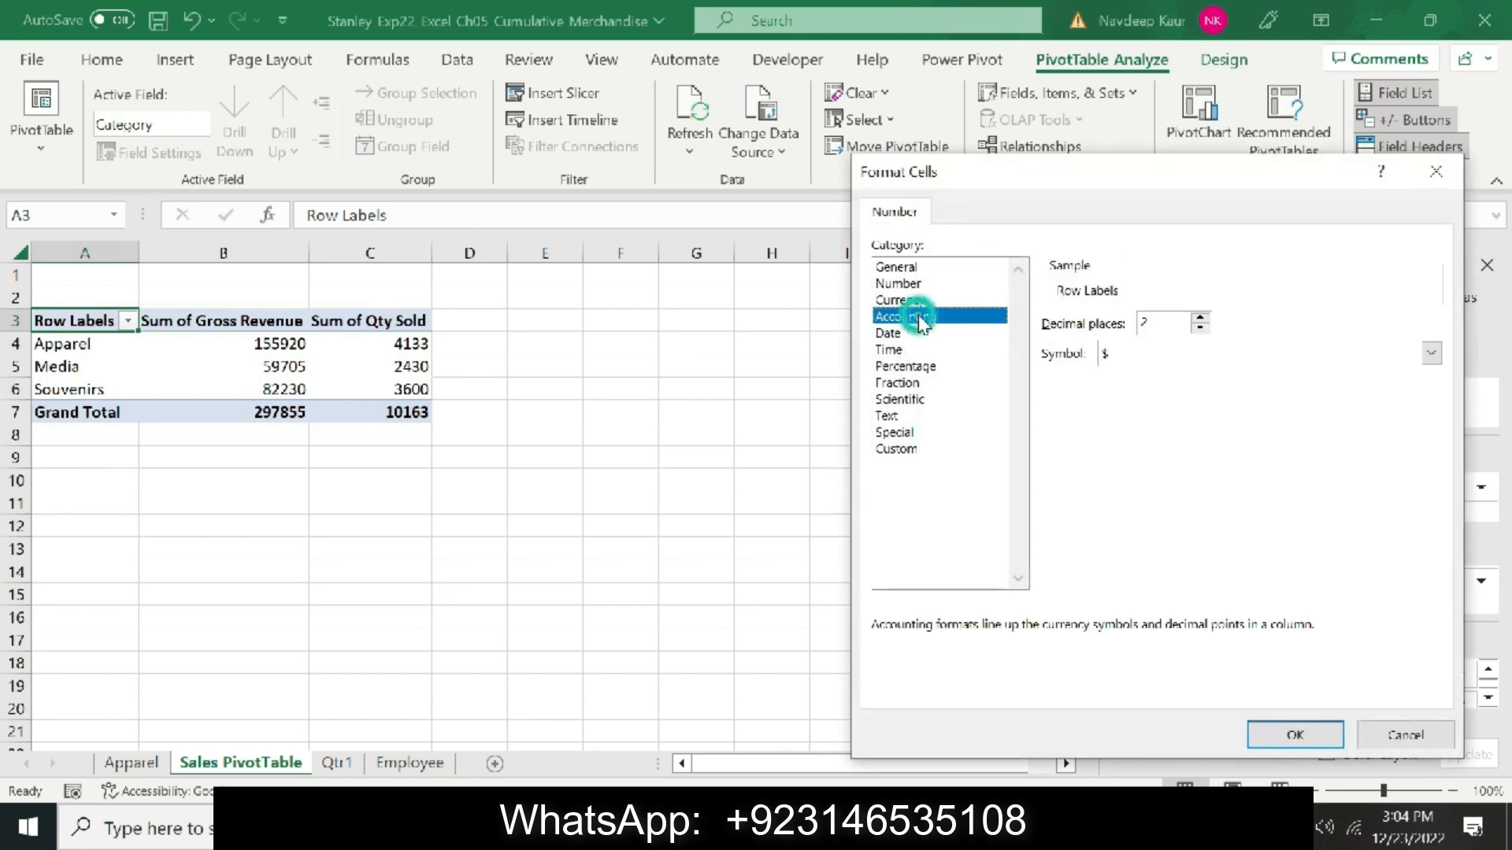
left_click(1199, 326)
left_click(1199, 326)
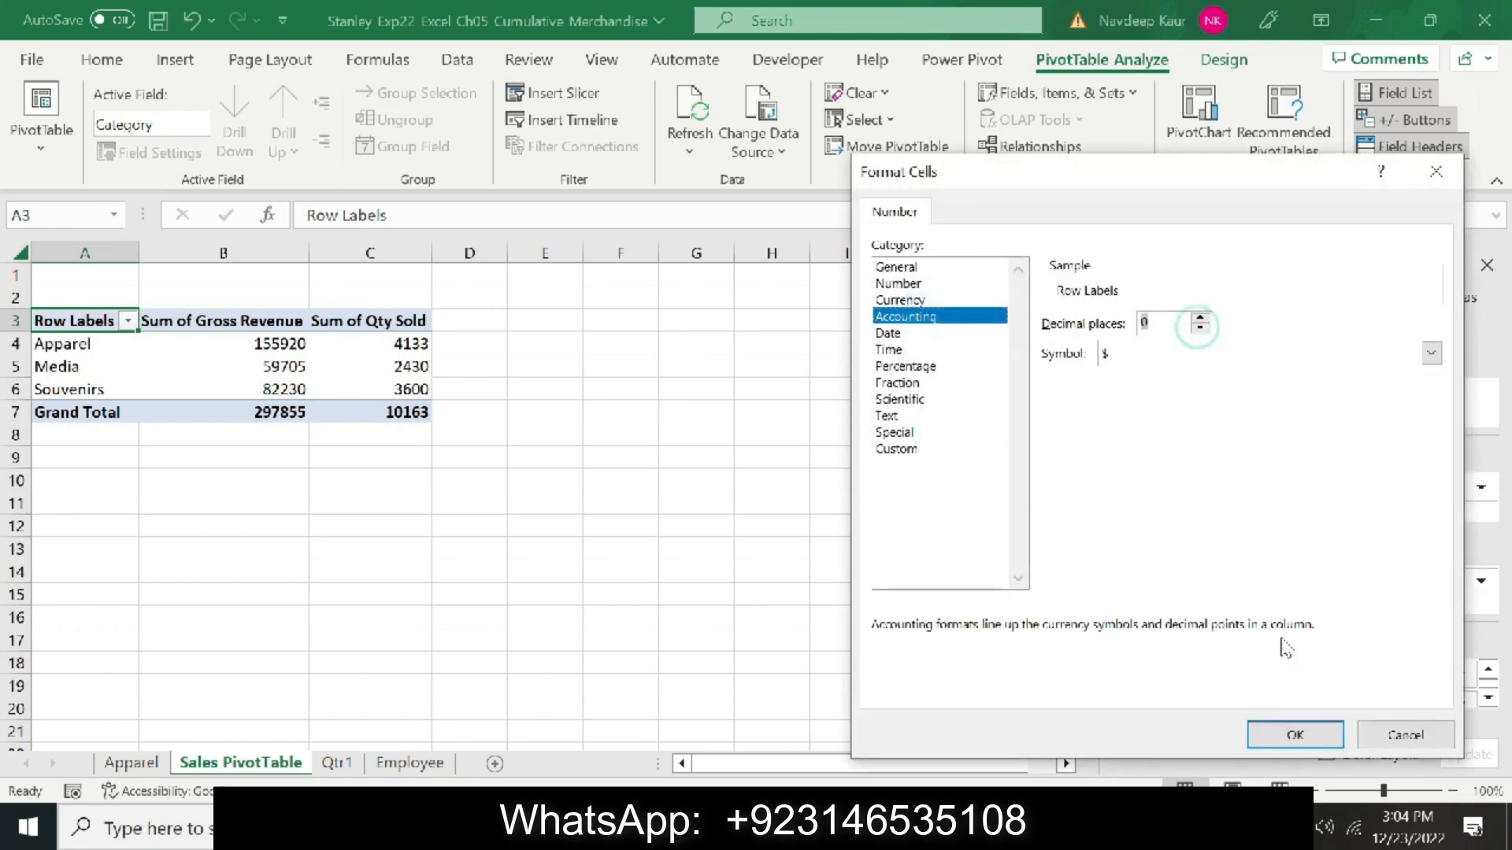
left_click(1295, 735)
left_click(1208, 630)
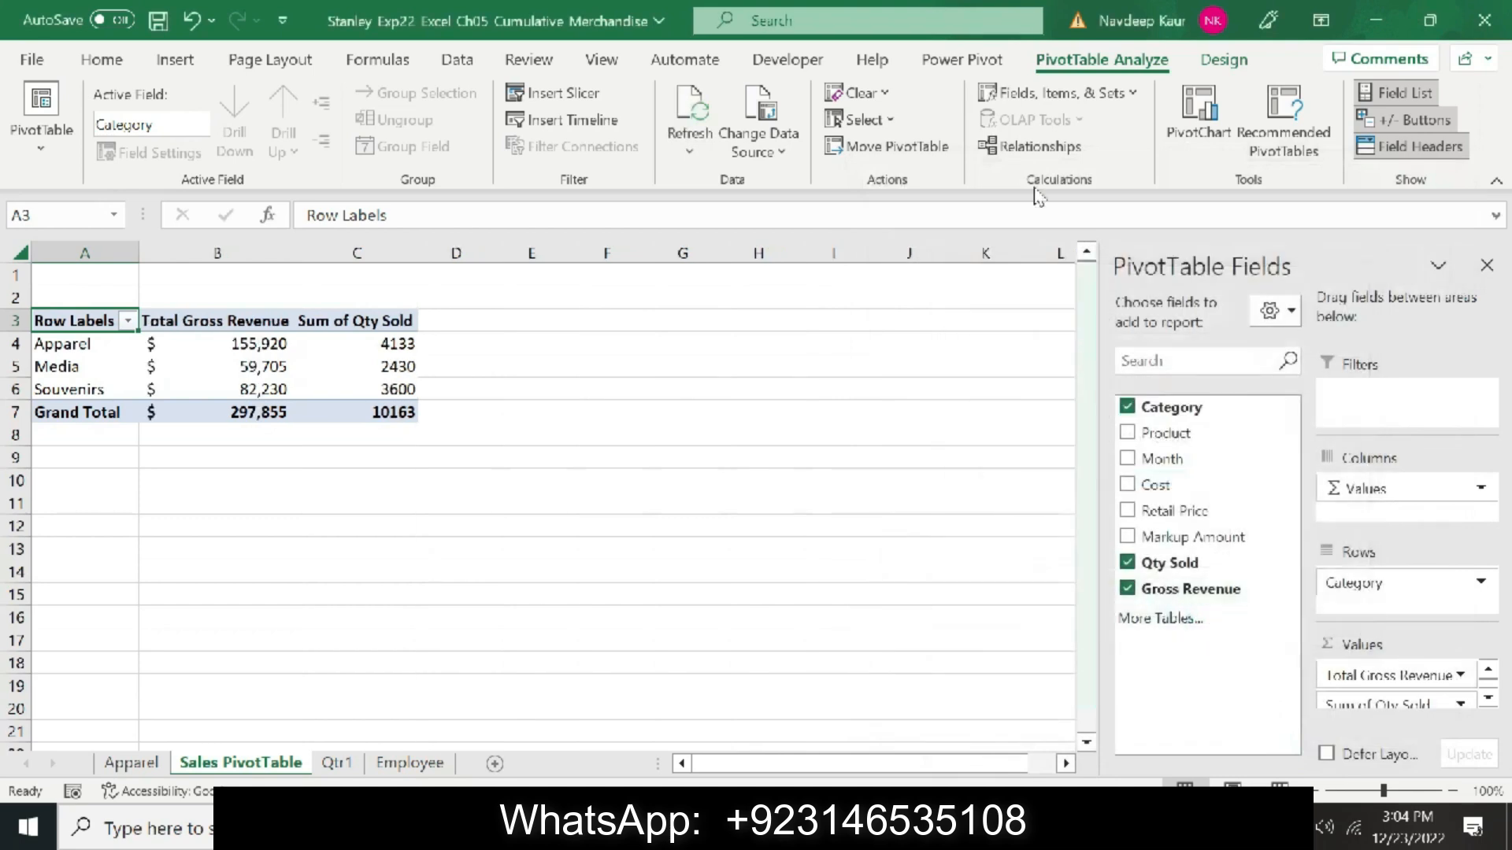
In the Word instructions, clear the step 7 highlight, highlight the step 8 instruction in yellow, and select the name Total Qty Sold
key("alt+Tab")
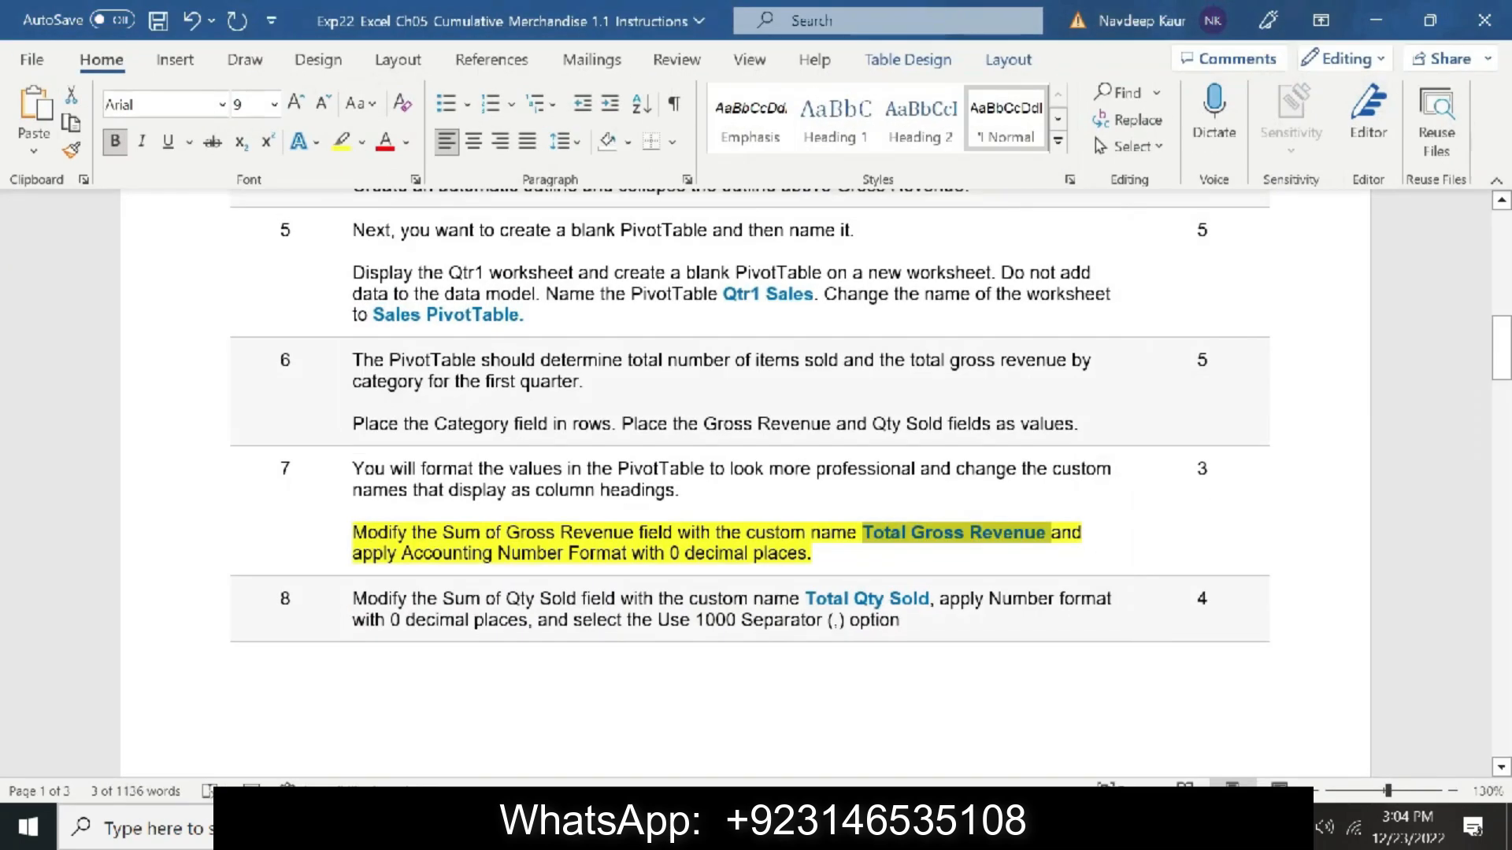
left_click_drag(816, 555, 353, 534)
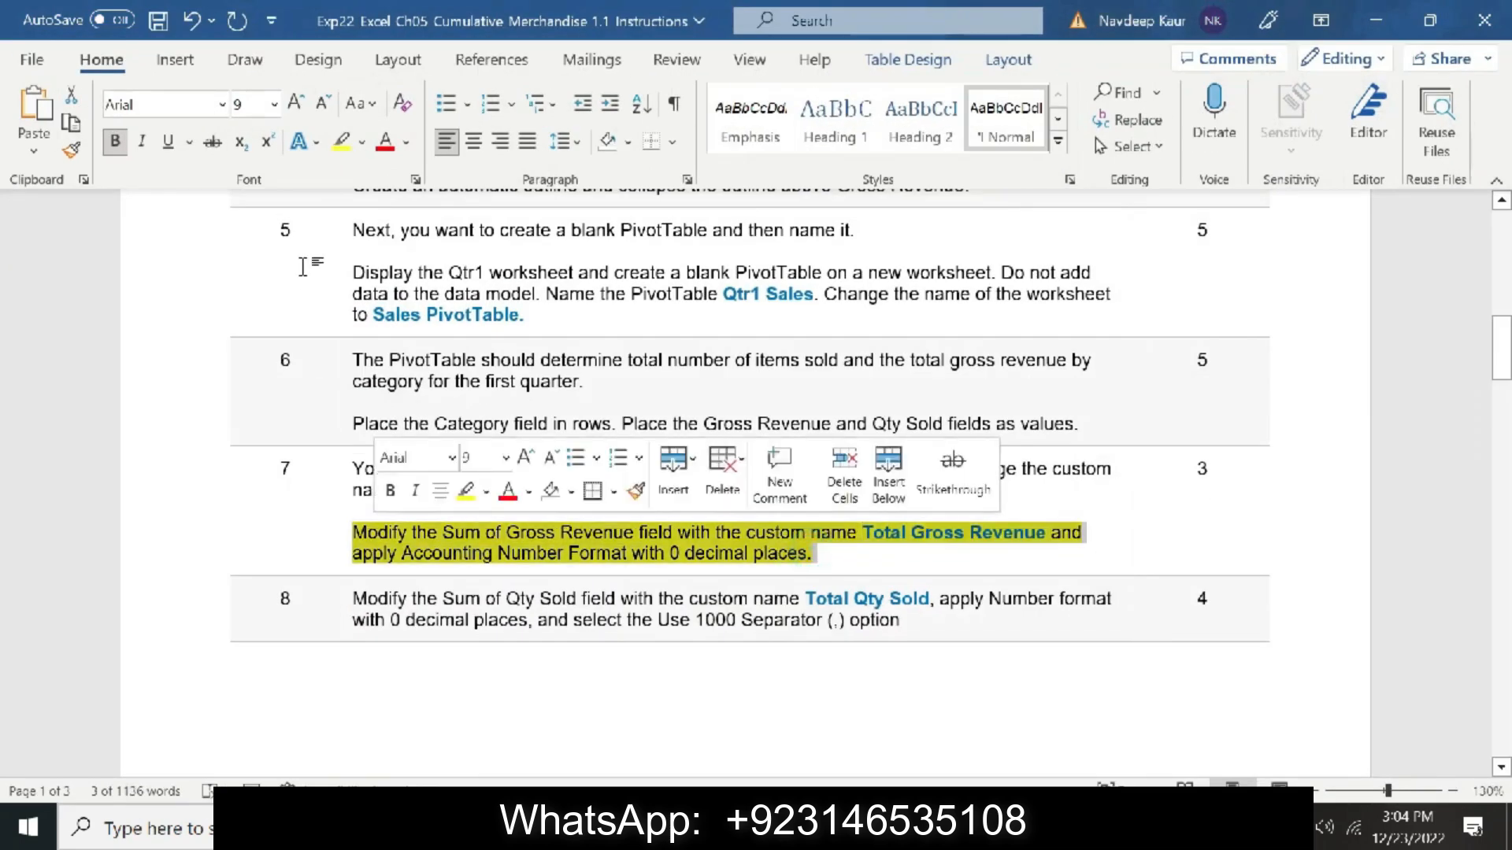
left_click(341, 142)
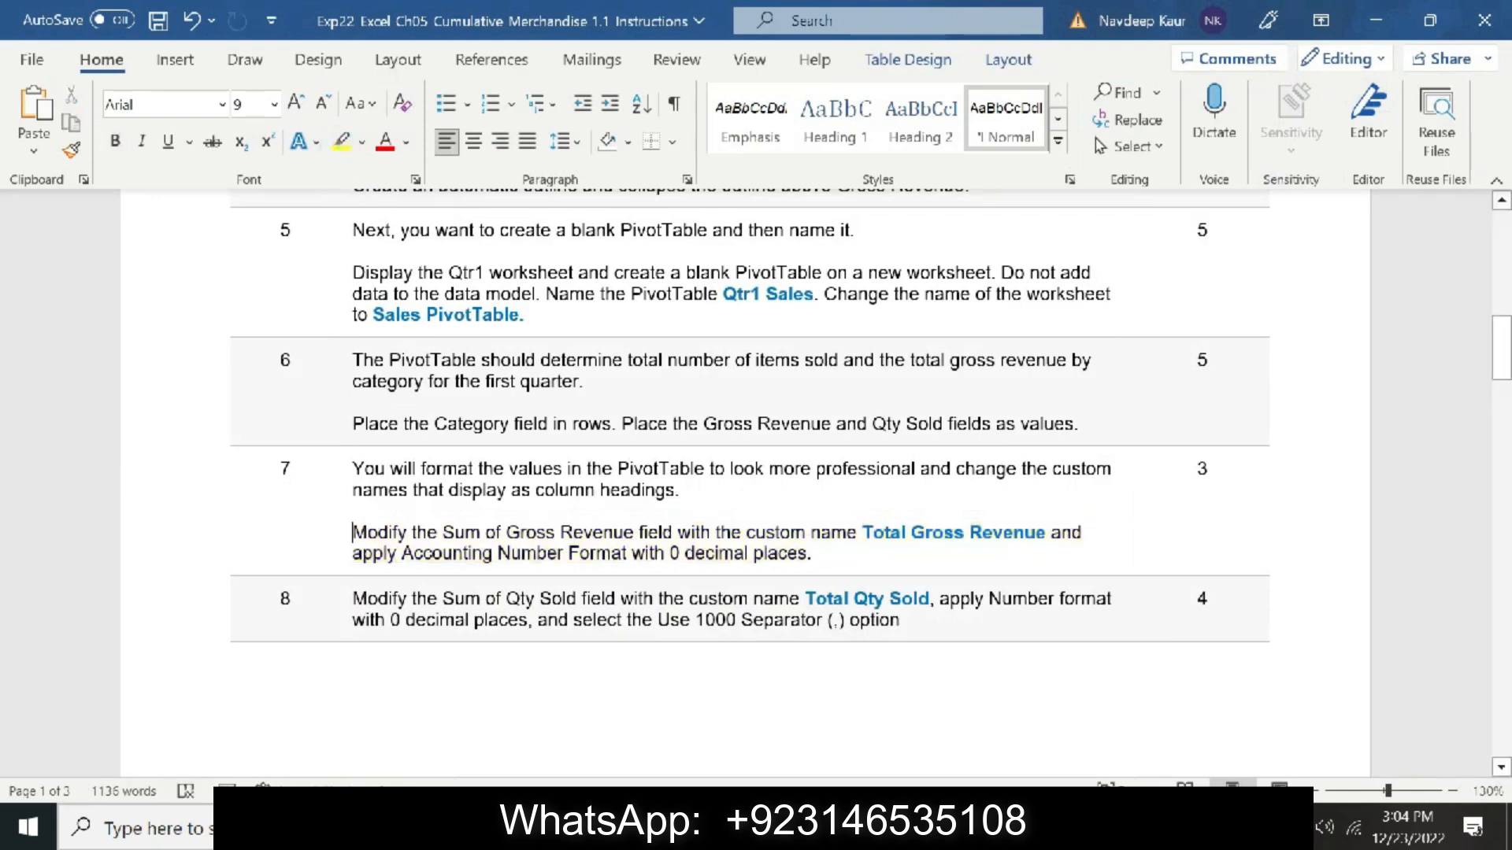
left_click_drag(352, 599, 900, 619)
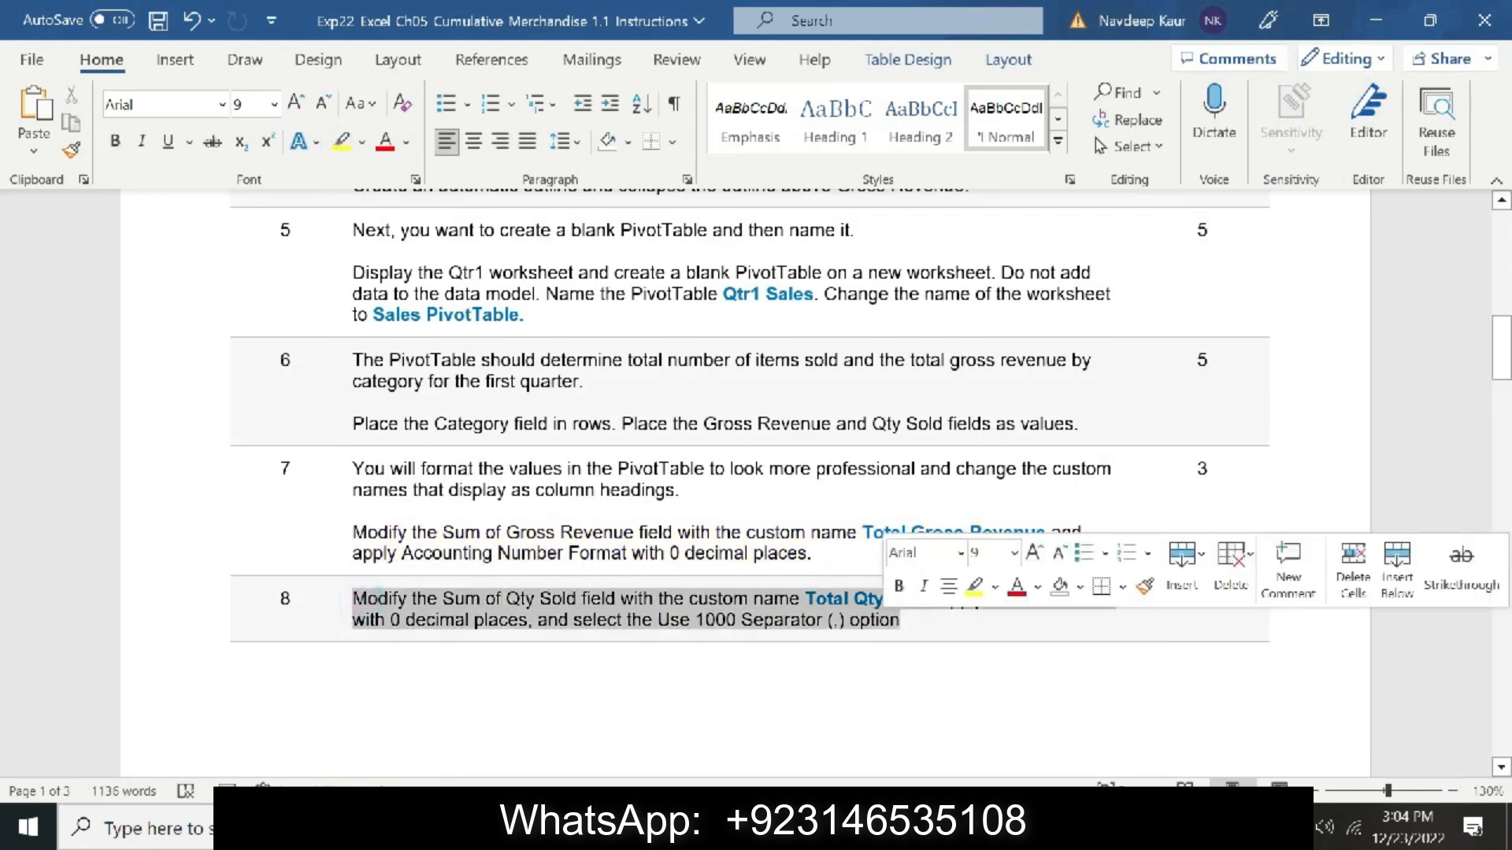
left_click(341, 142)
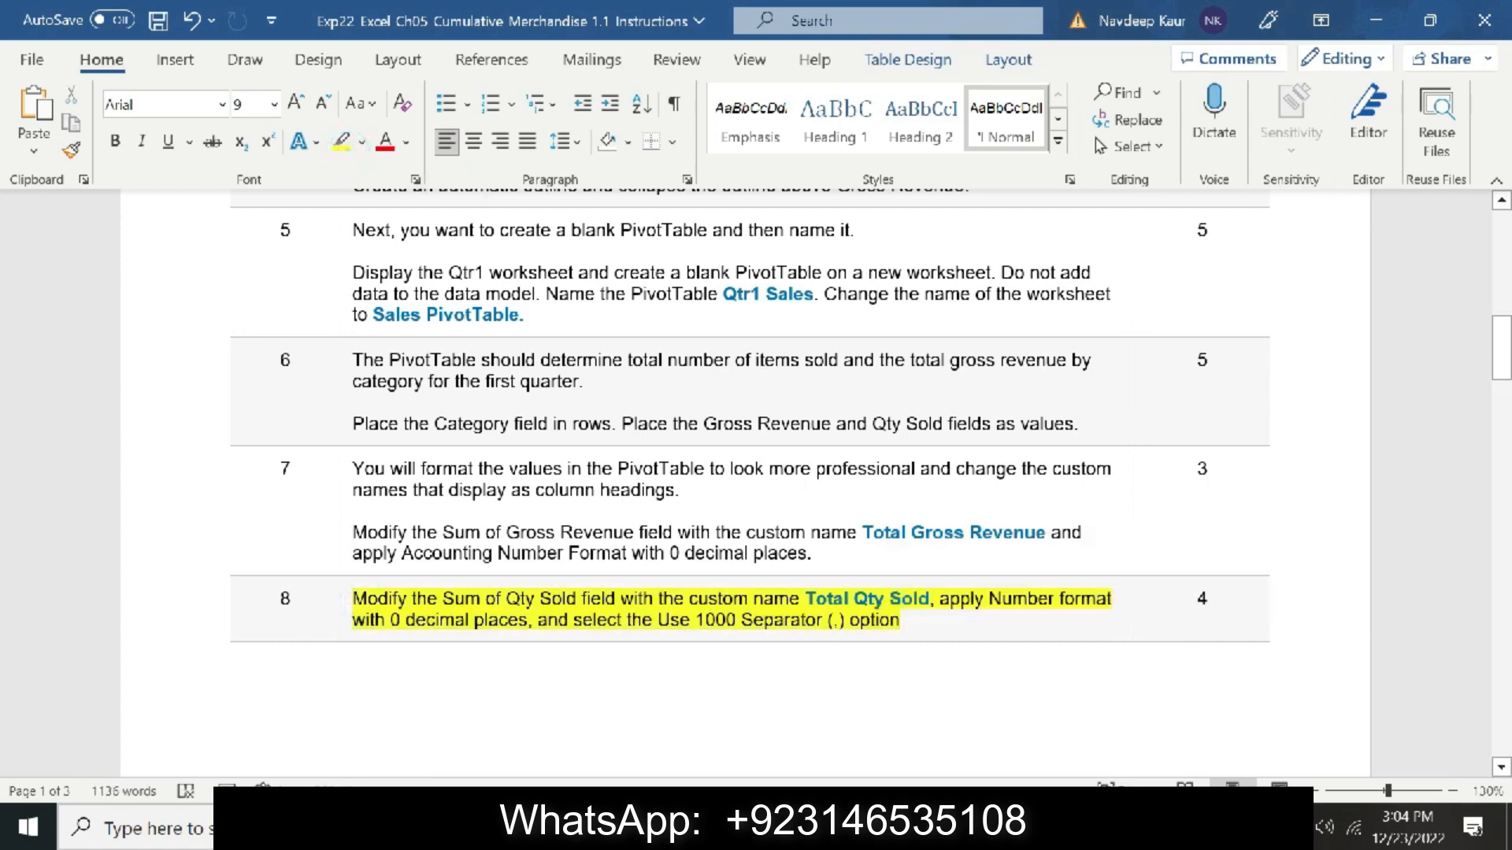
left_click_drag(805, 598, 929, 599)
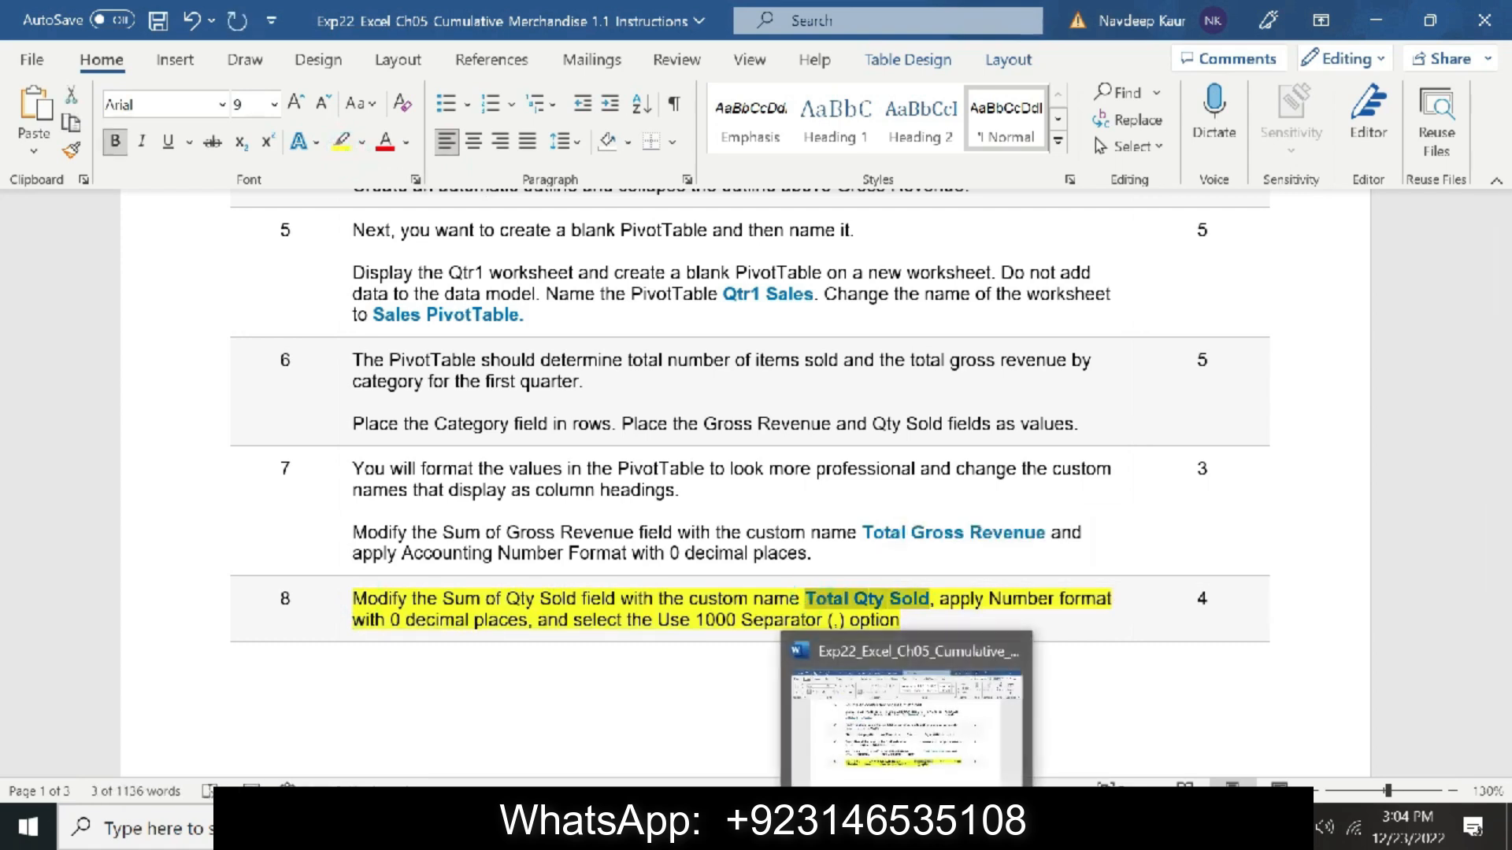
In Excel, give the Sum of Qty Sold field the custom name Total Qty Sold and Accounting format with 0 decimal places
left_click(906, 829)
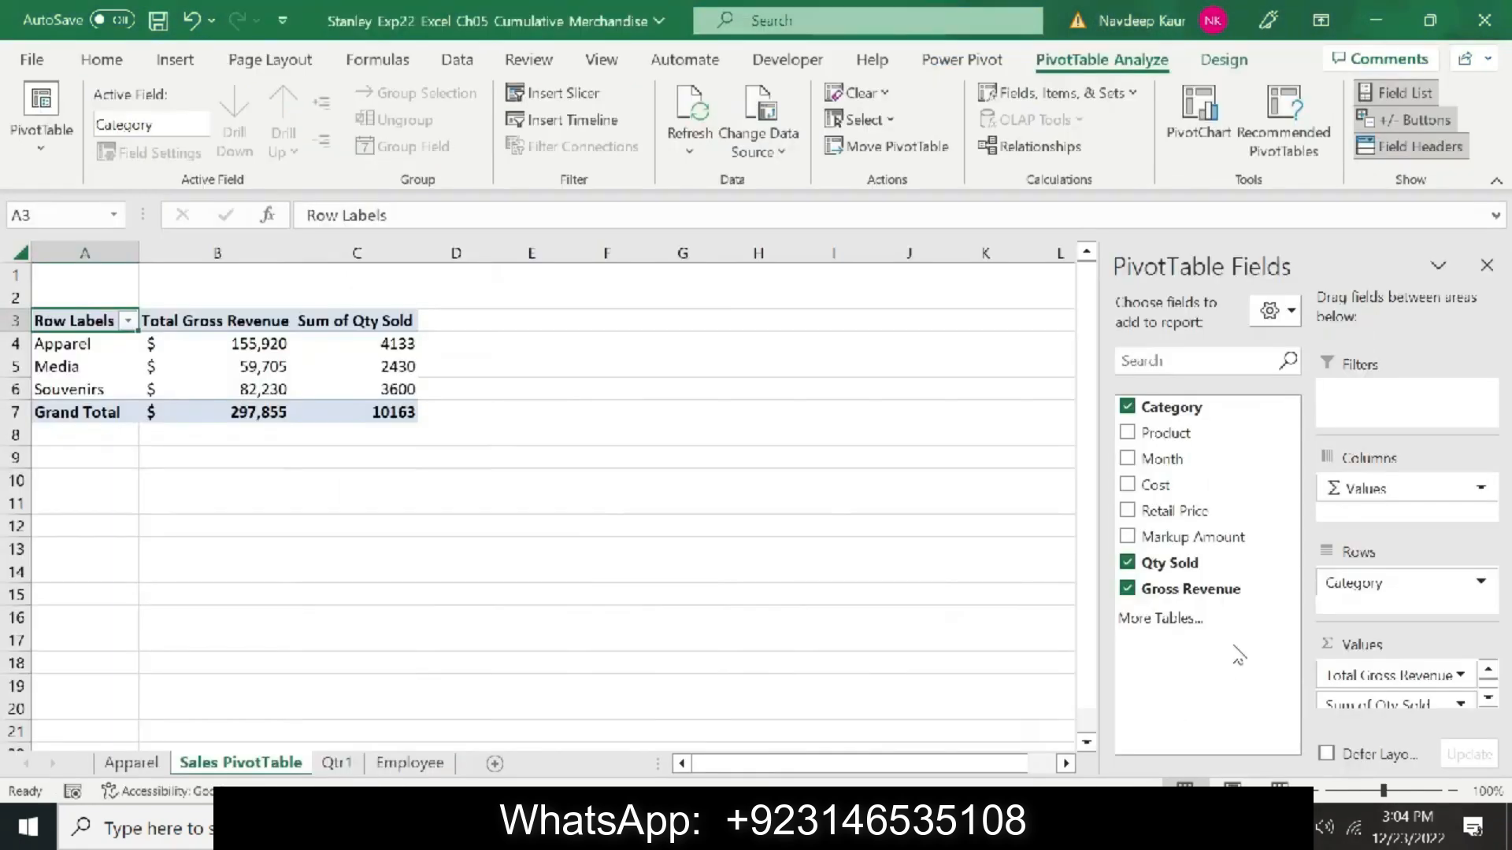
left_click(1393, 706)
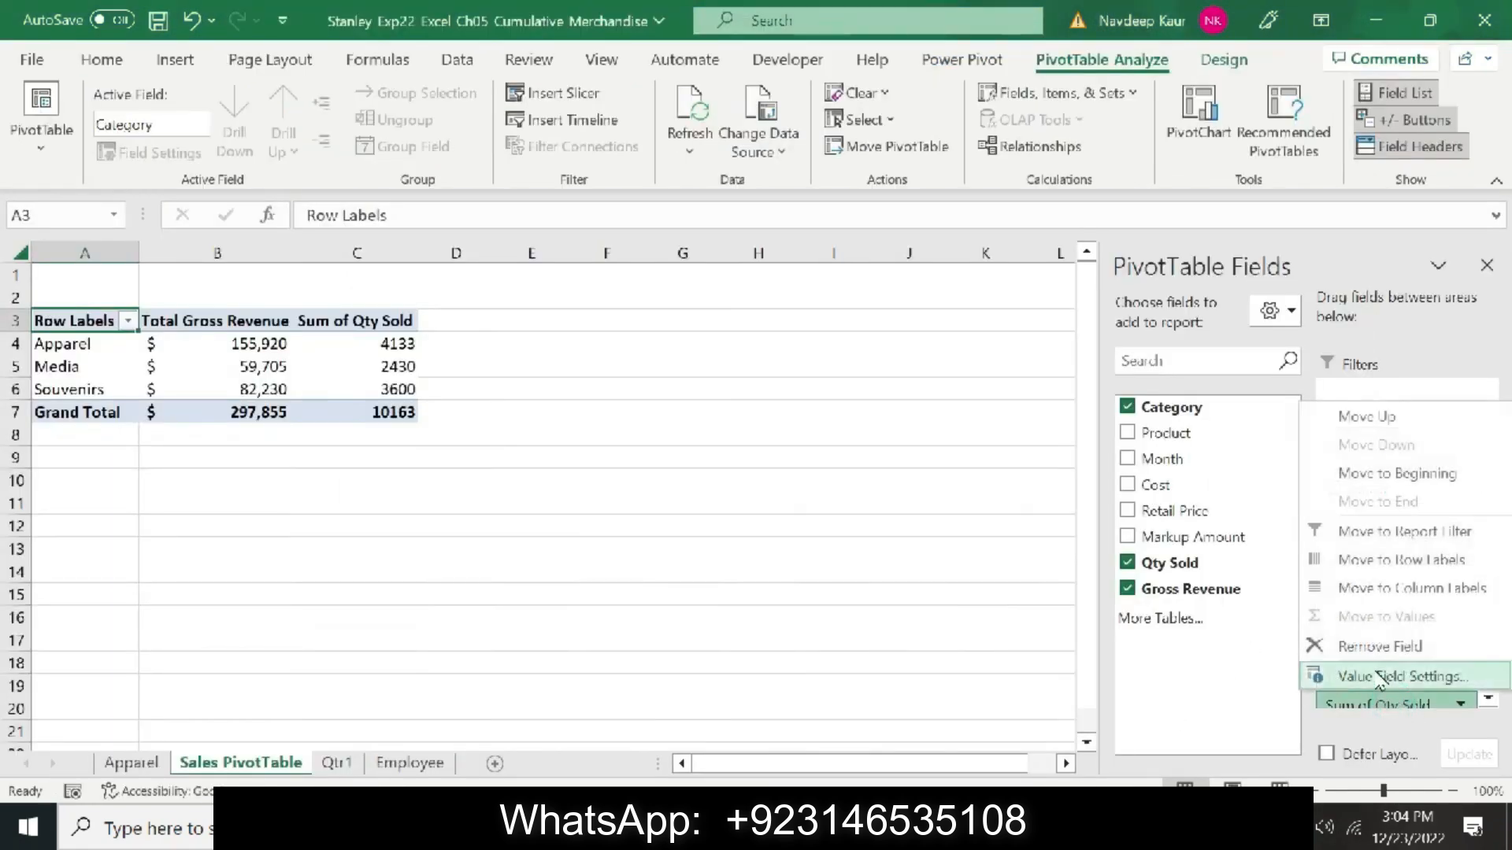
left_click(1380, 678)
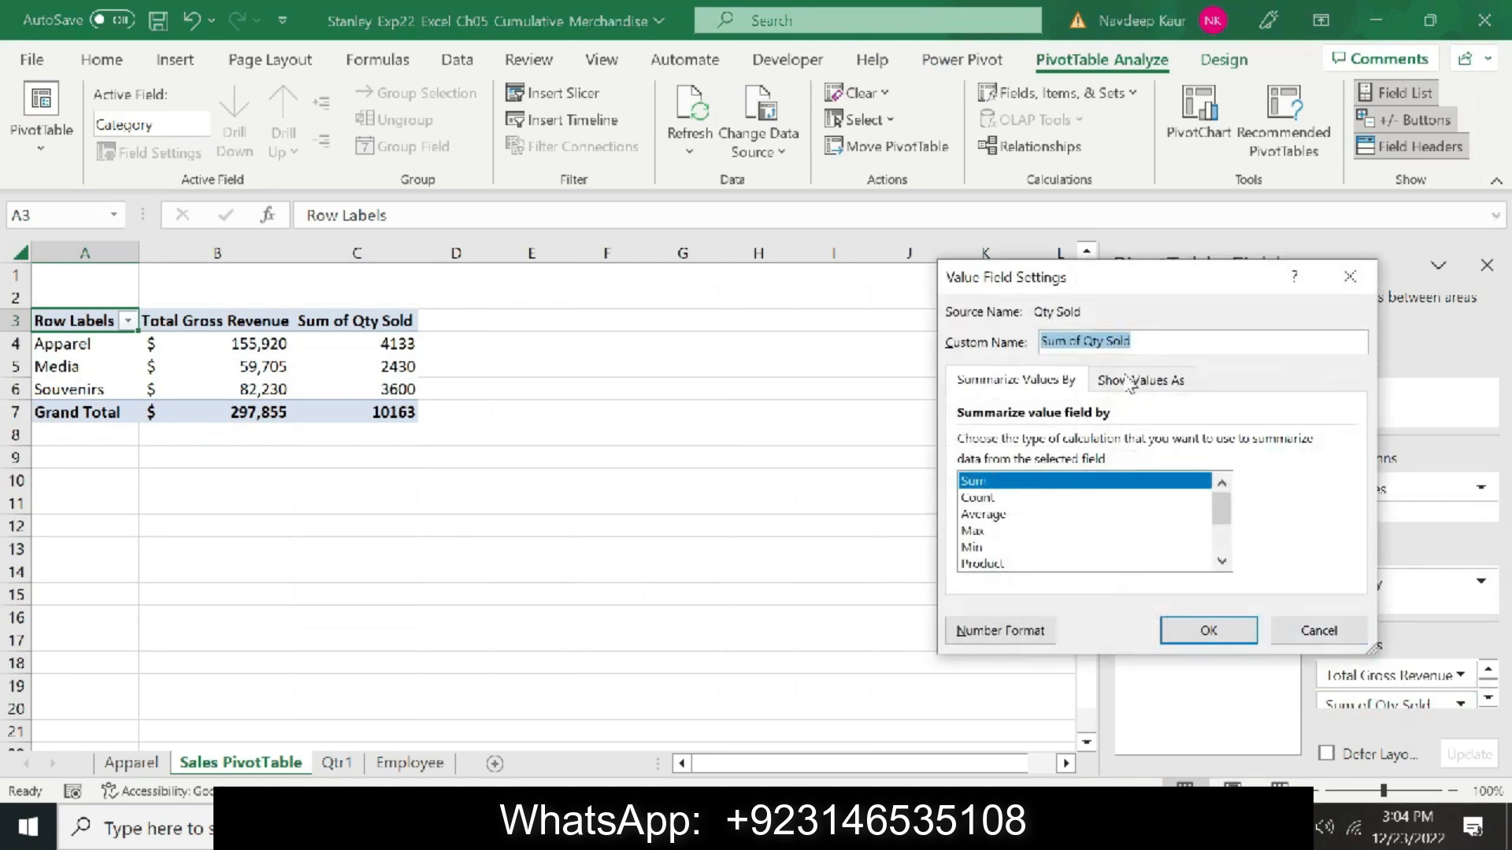
type("Total Qty Sold")
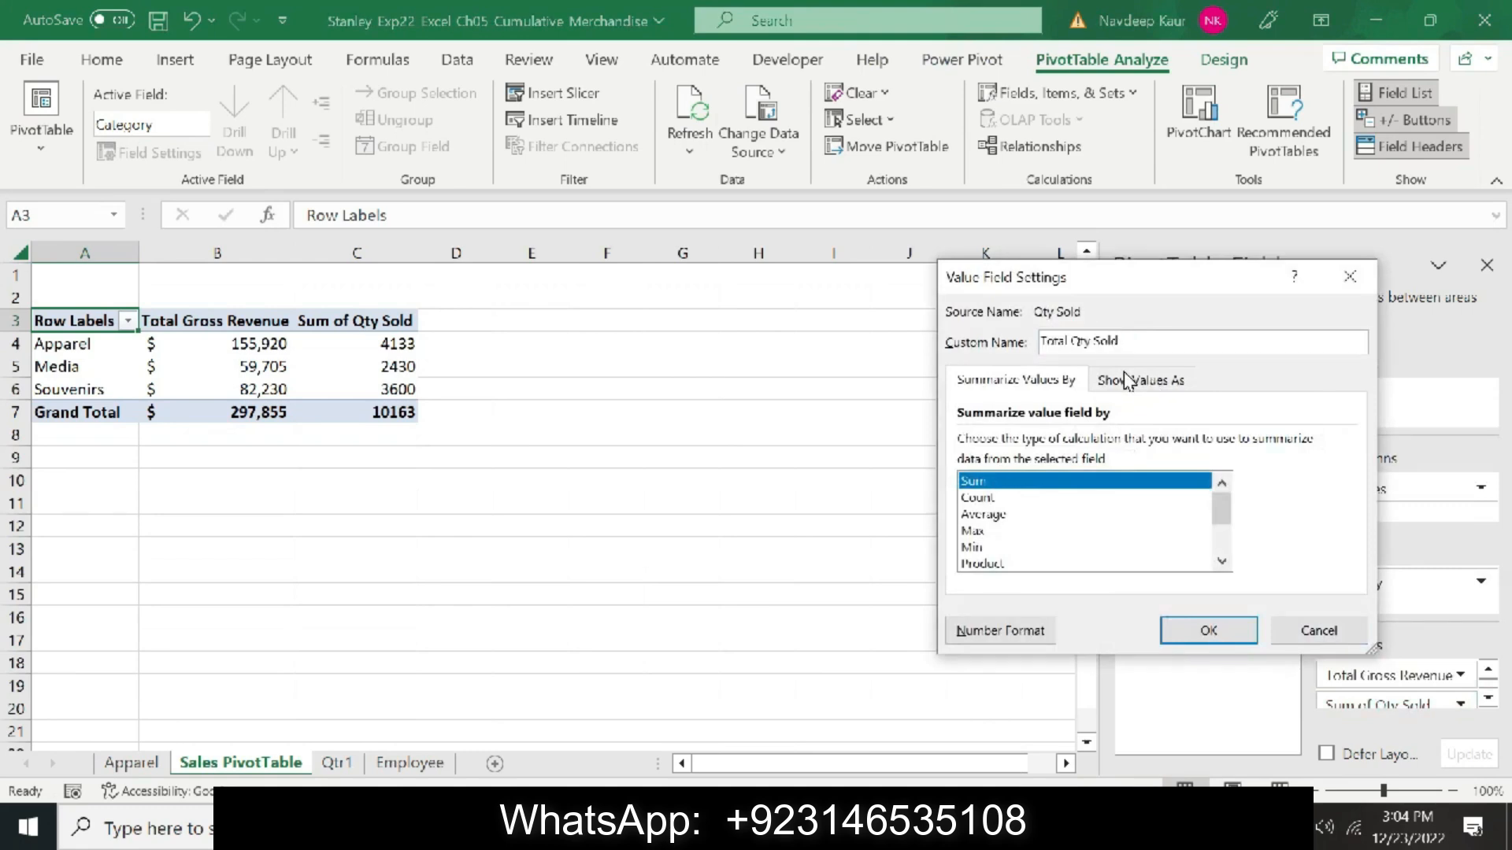
left_click(1009, 631)
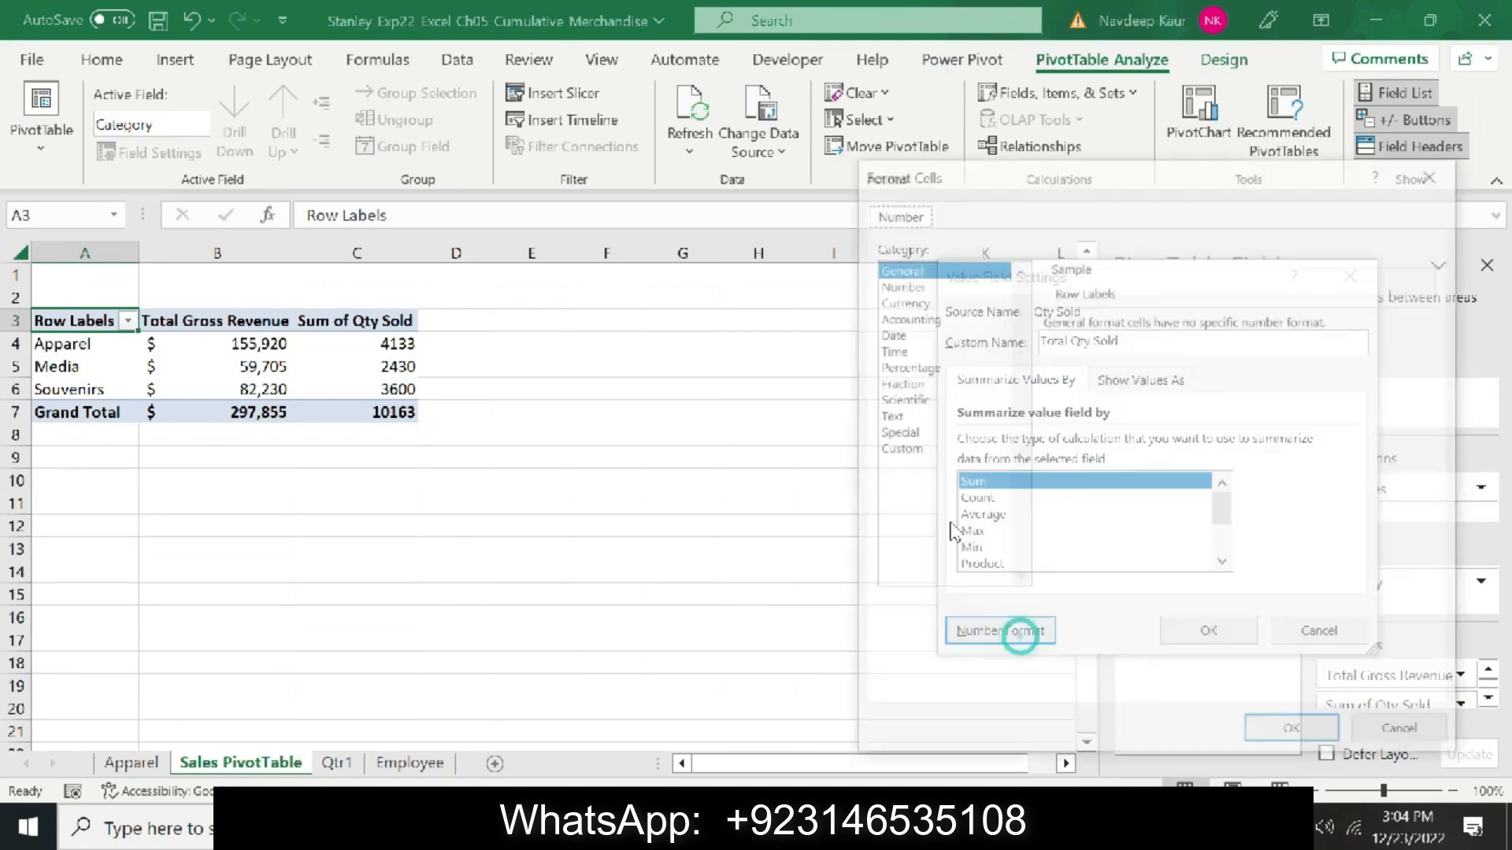
left_click(907, 318)
left_click(1201, 335)
left_click(1200, 335)
left_click(1295, 734)
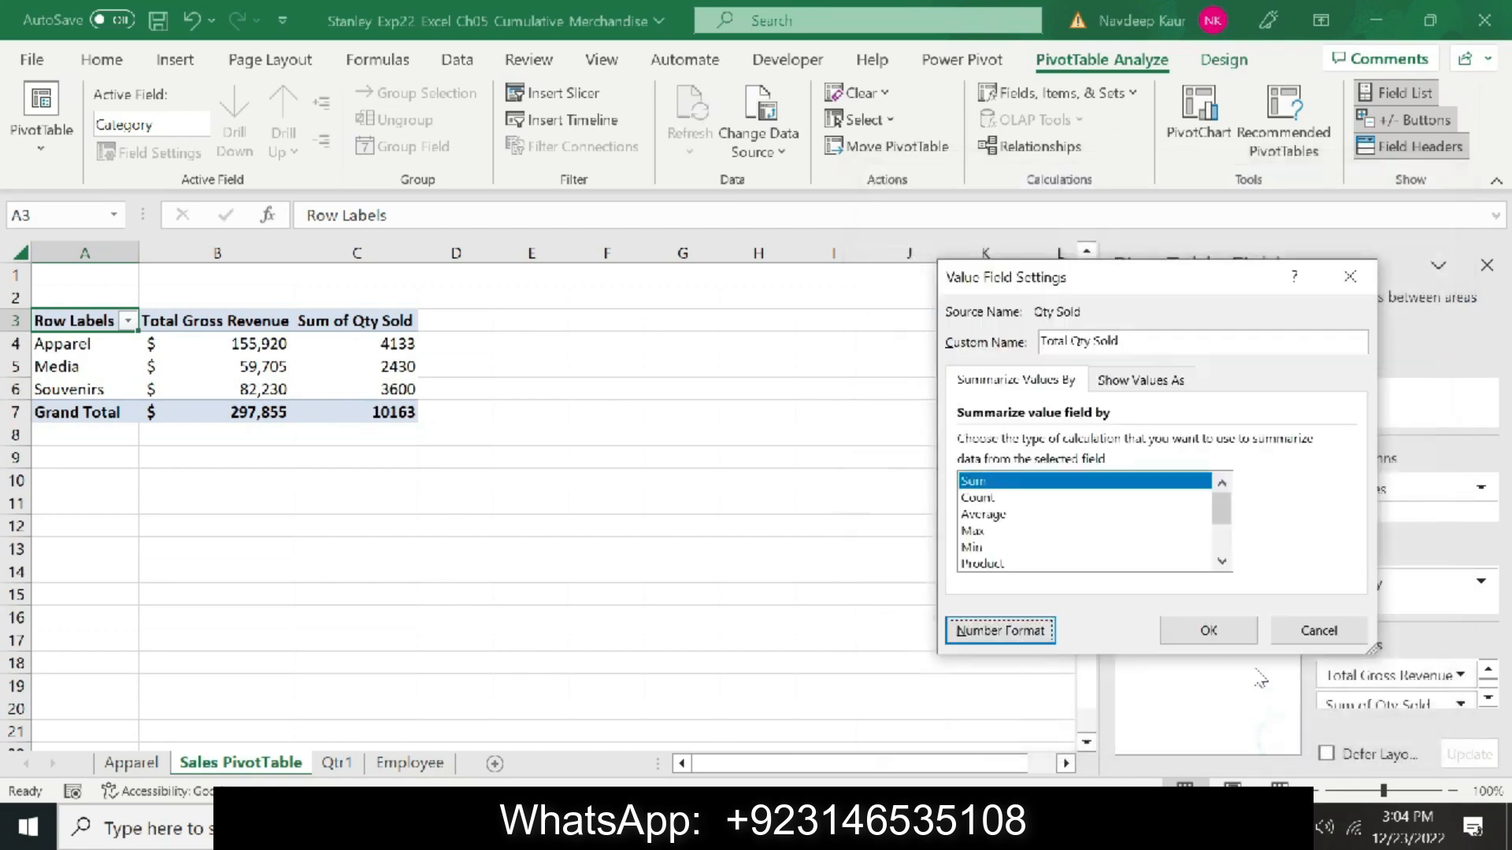
left_click(1208, 631)
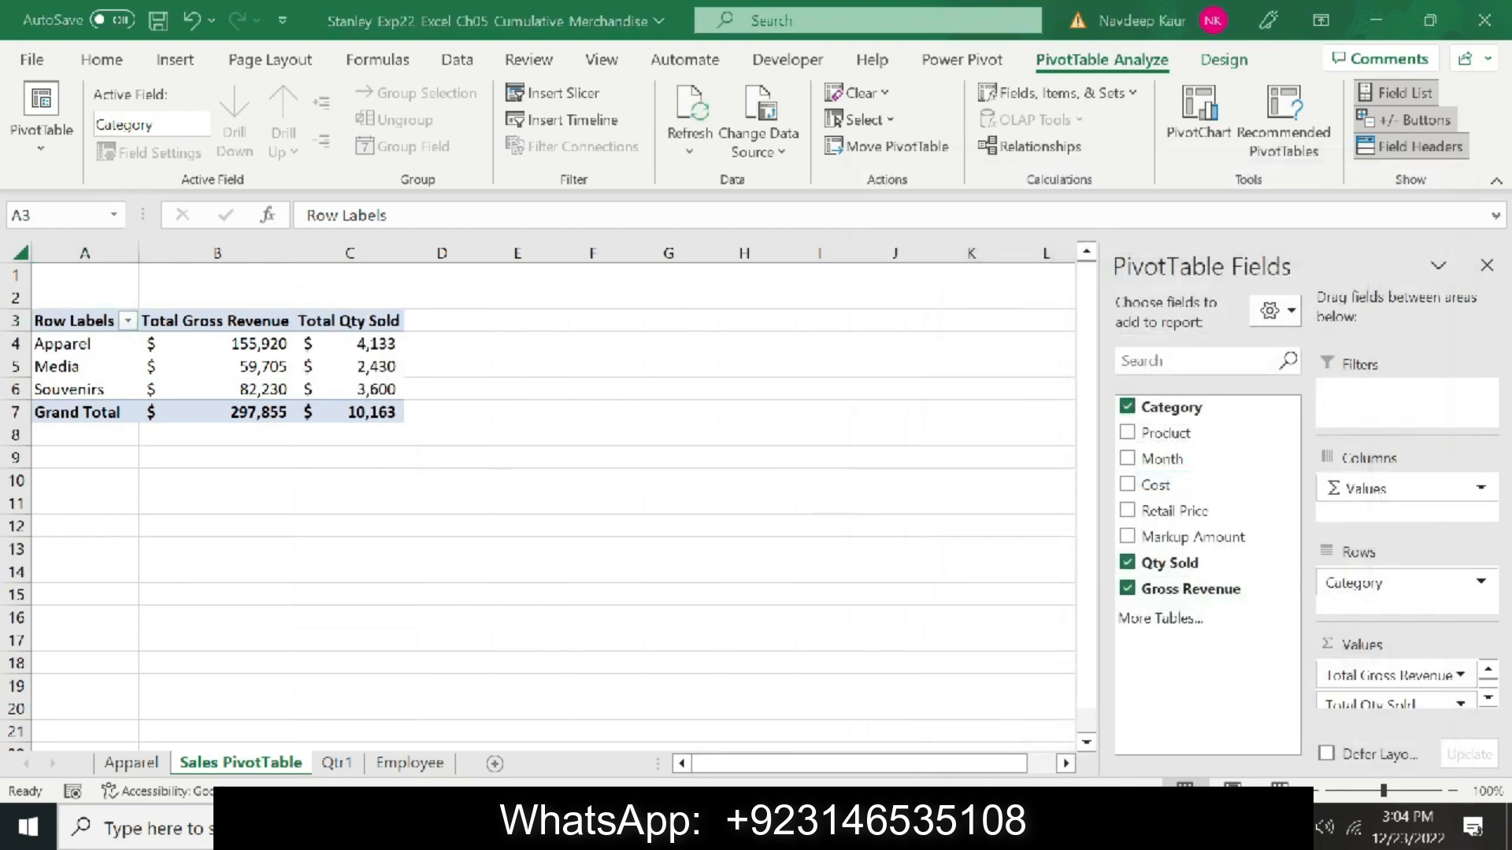
In the Word instructions, clear the step 8 highlight and highlight the step 9 timeline instruction in yellow
key("alt+Tab")
left_click_drag(945, 626, 352, 600)
left_click(341, 142)
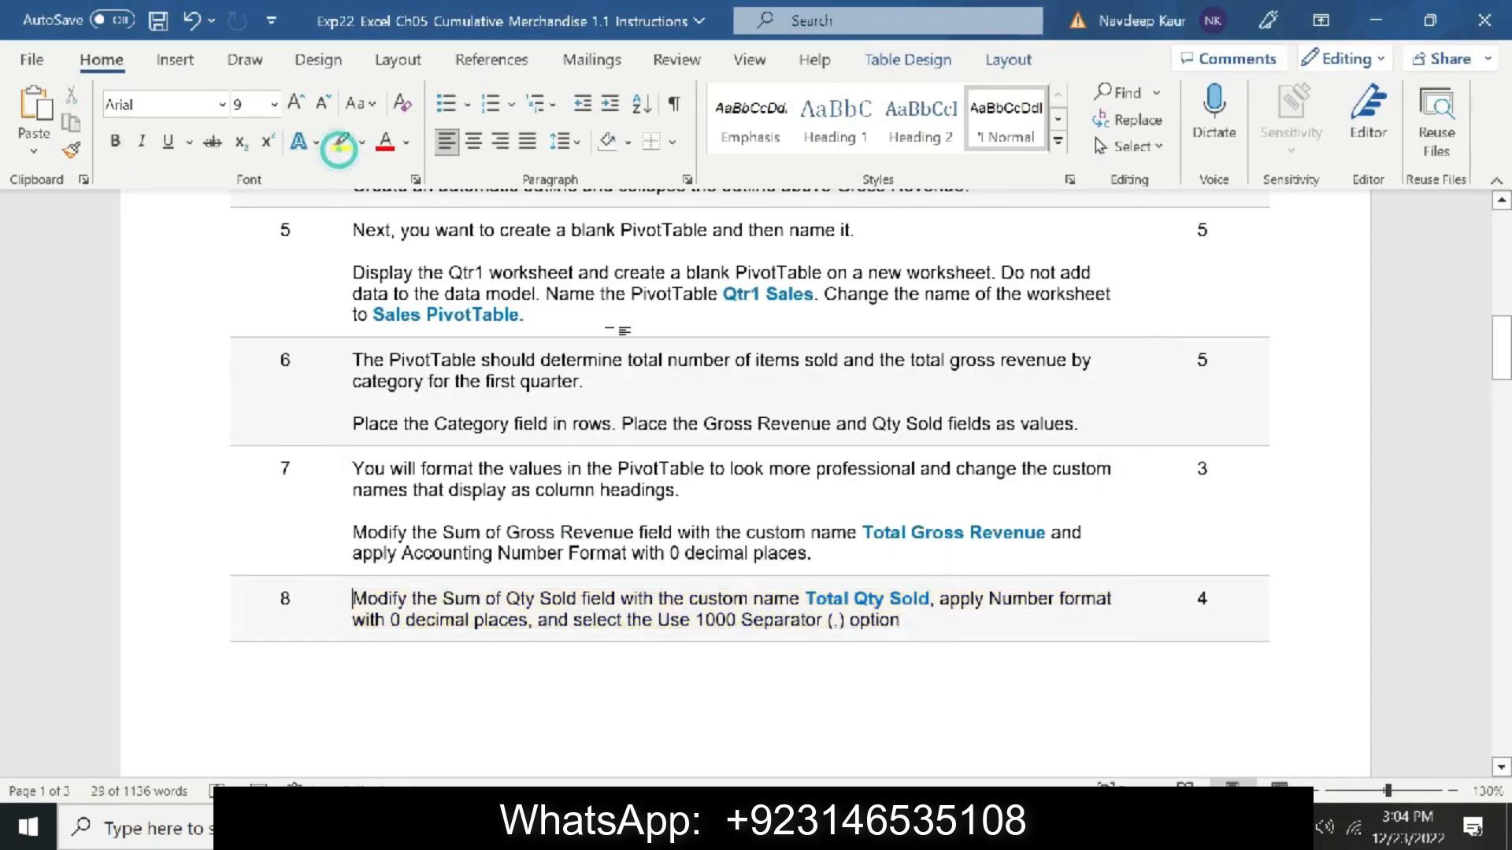
scroll(692, 419, "down", 5)
scroll(693, 418, "down", 4)
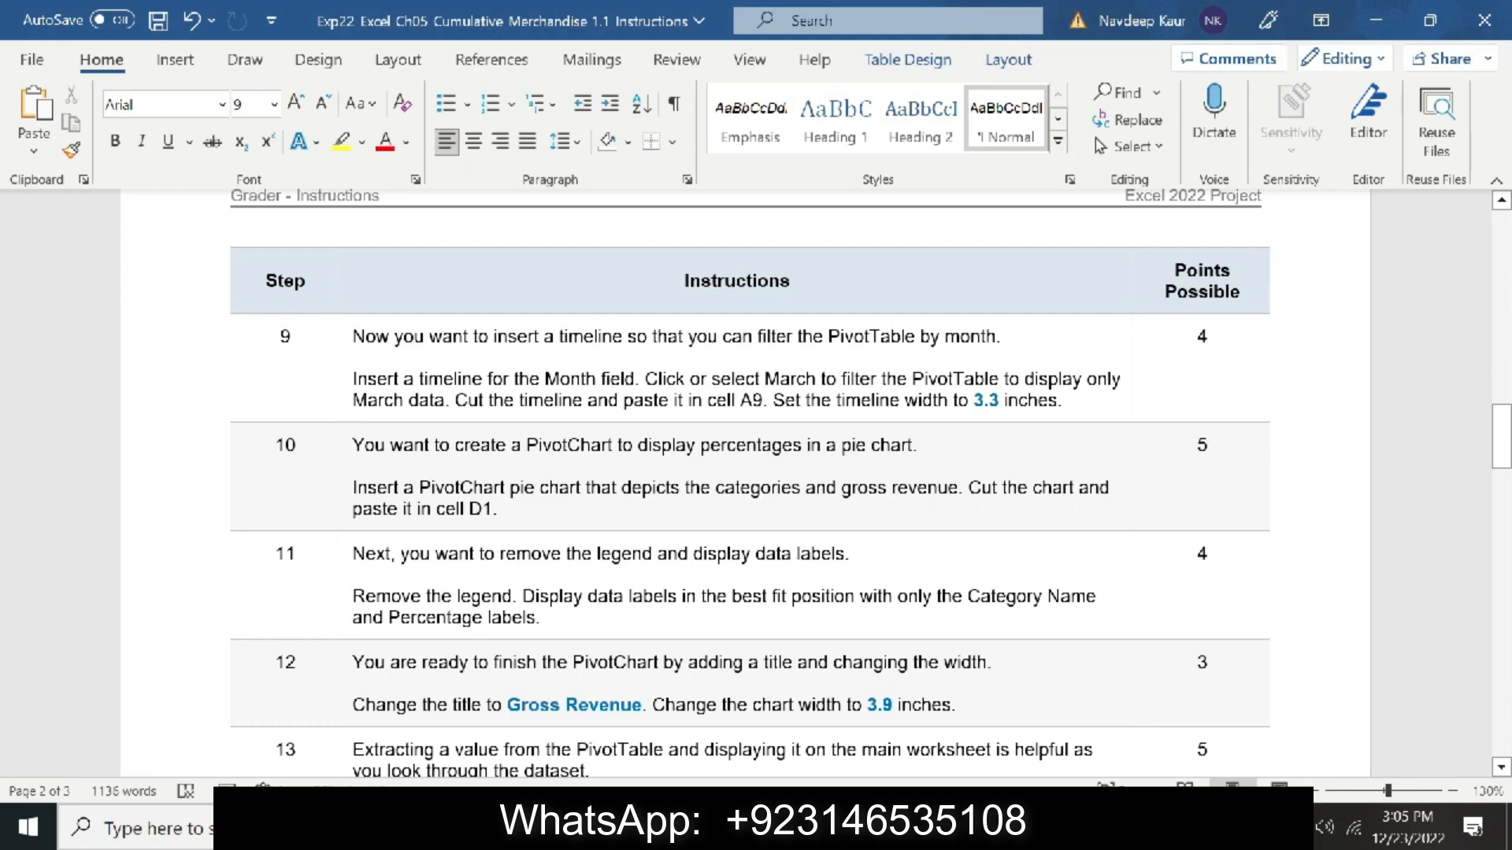
left_click_drag(1084, 401, 352, 379)
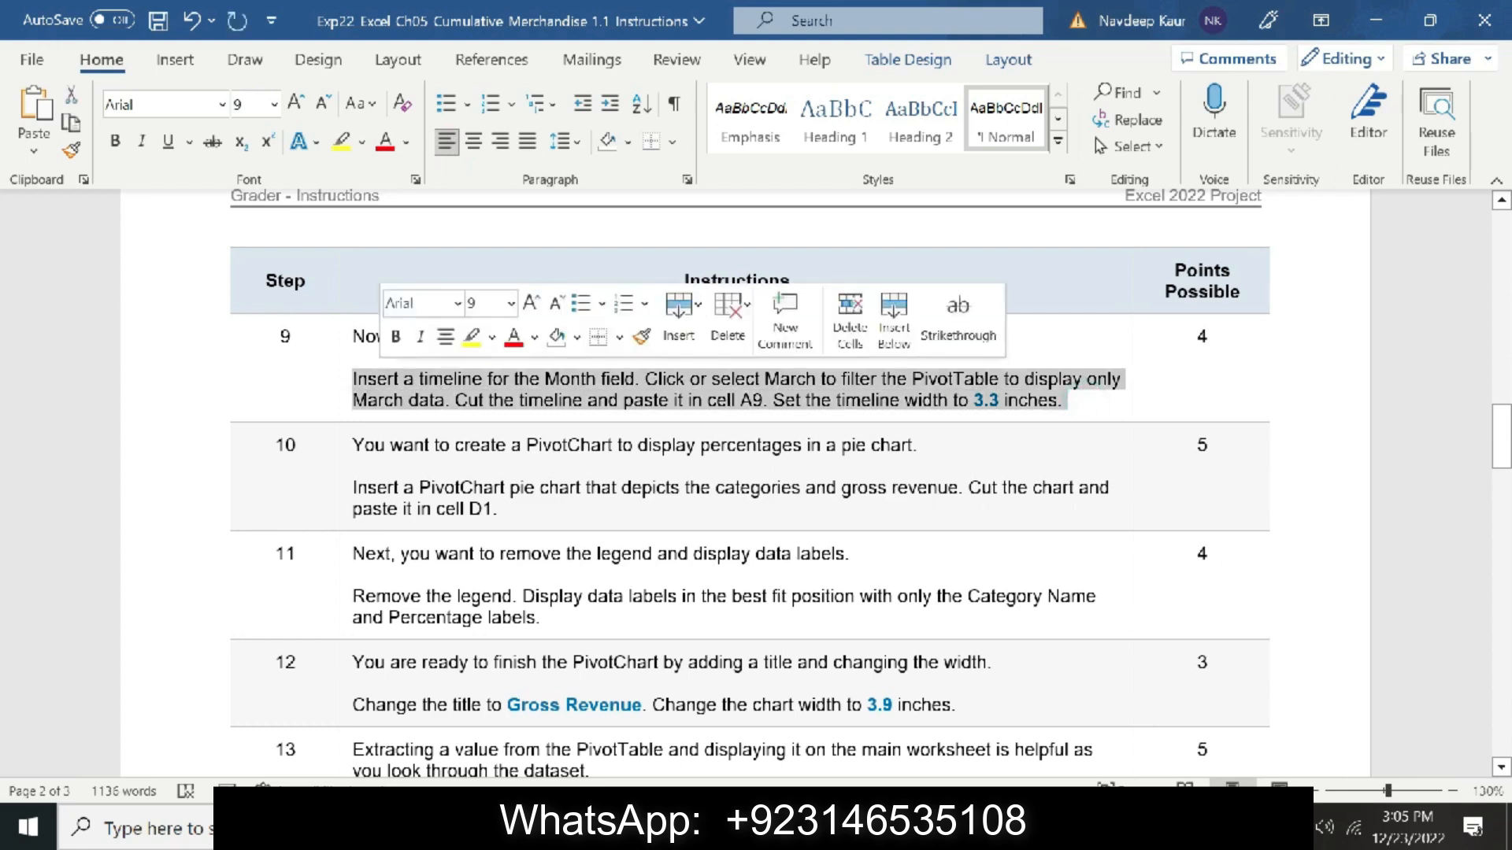
left_click(340, 142)
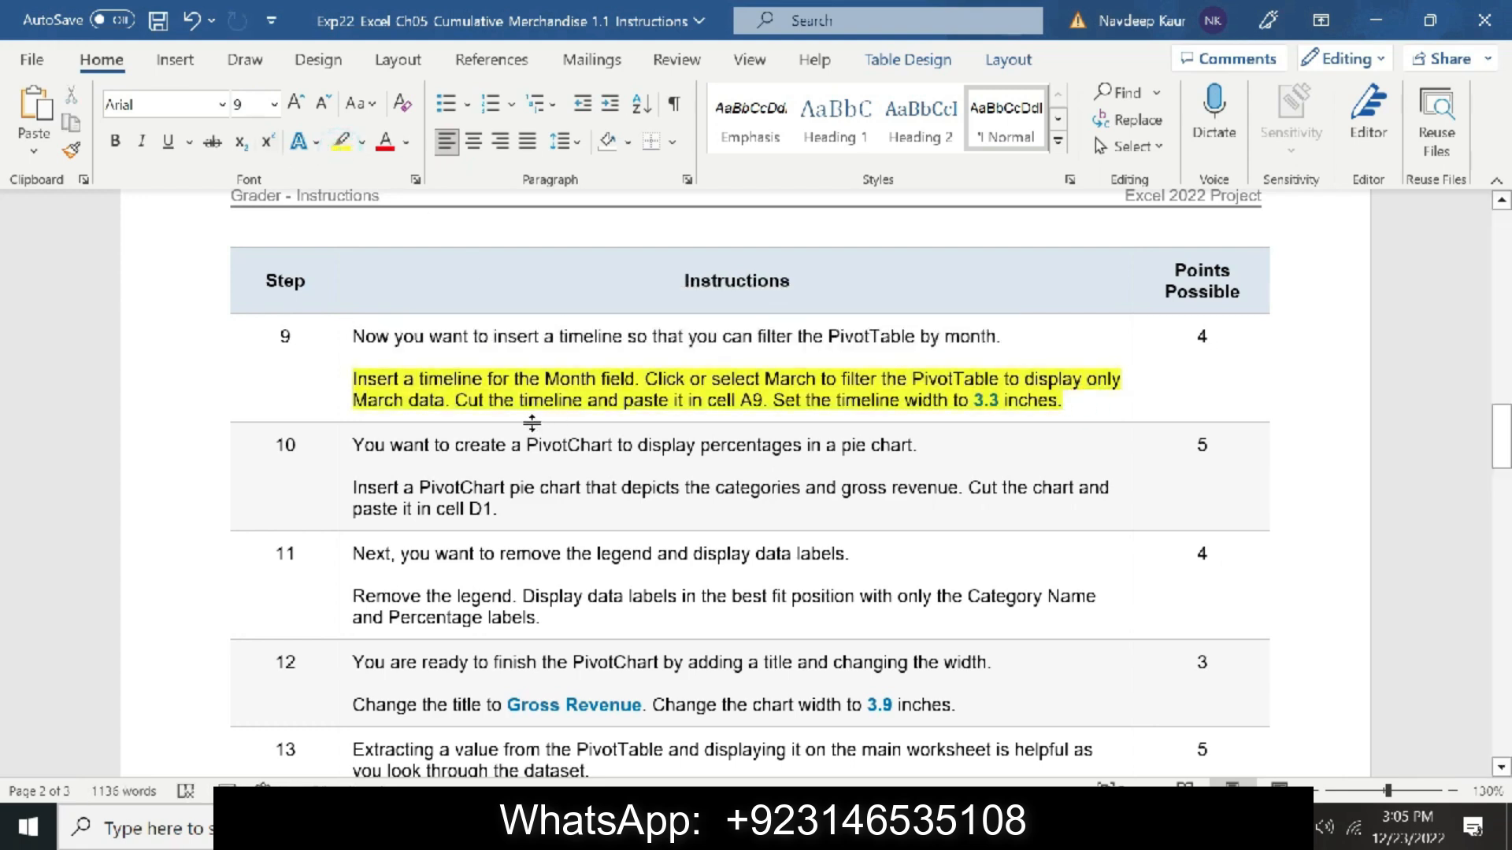
In Excel, insert a timeline for the Month field and filter the PivotTable to March 2024
key("alt+Tab")
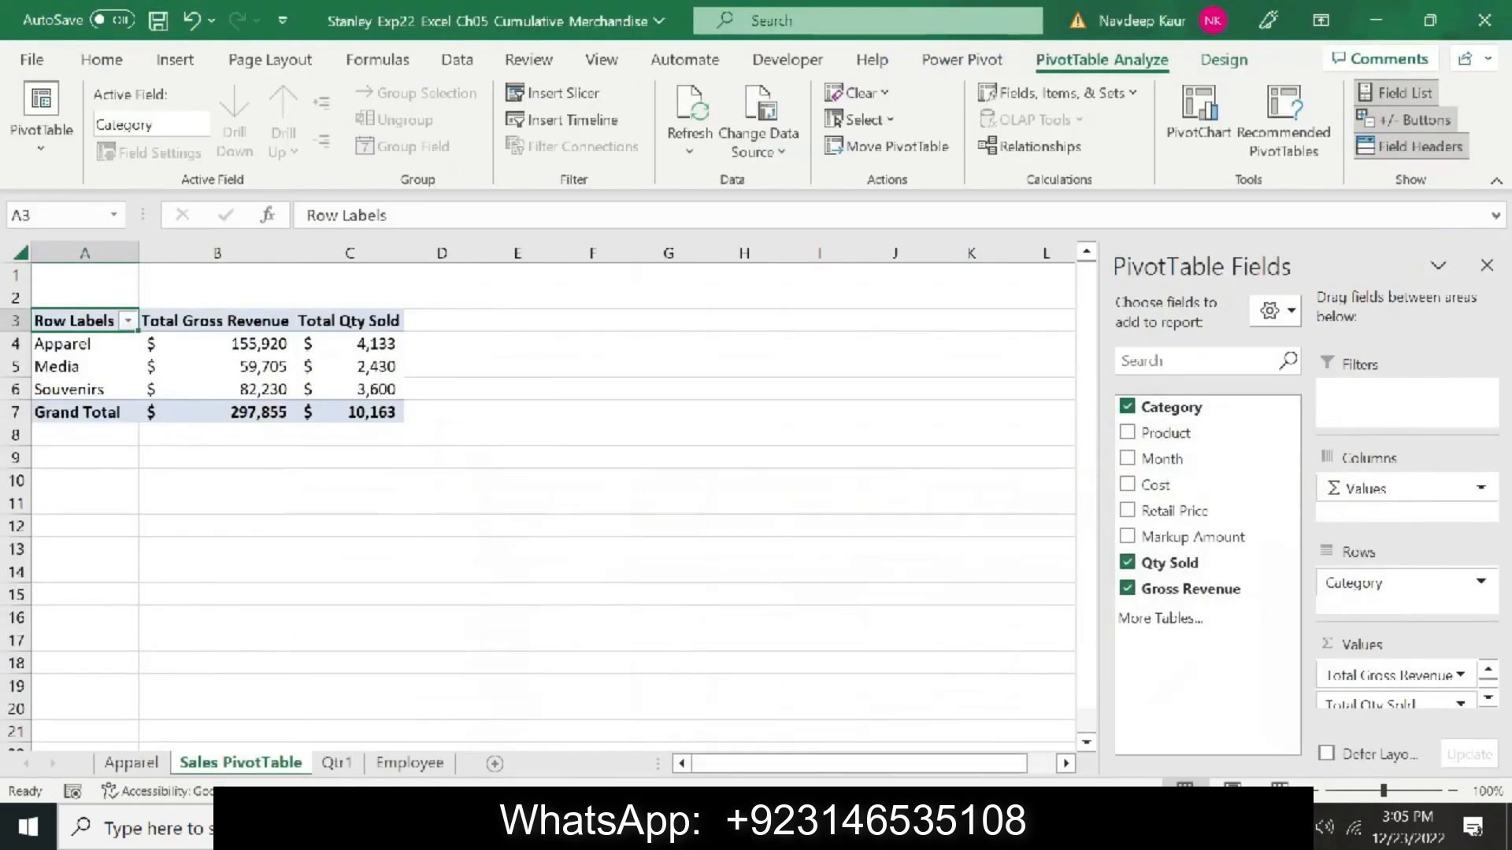
left_click(577, 122)
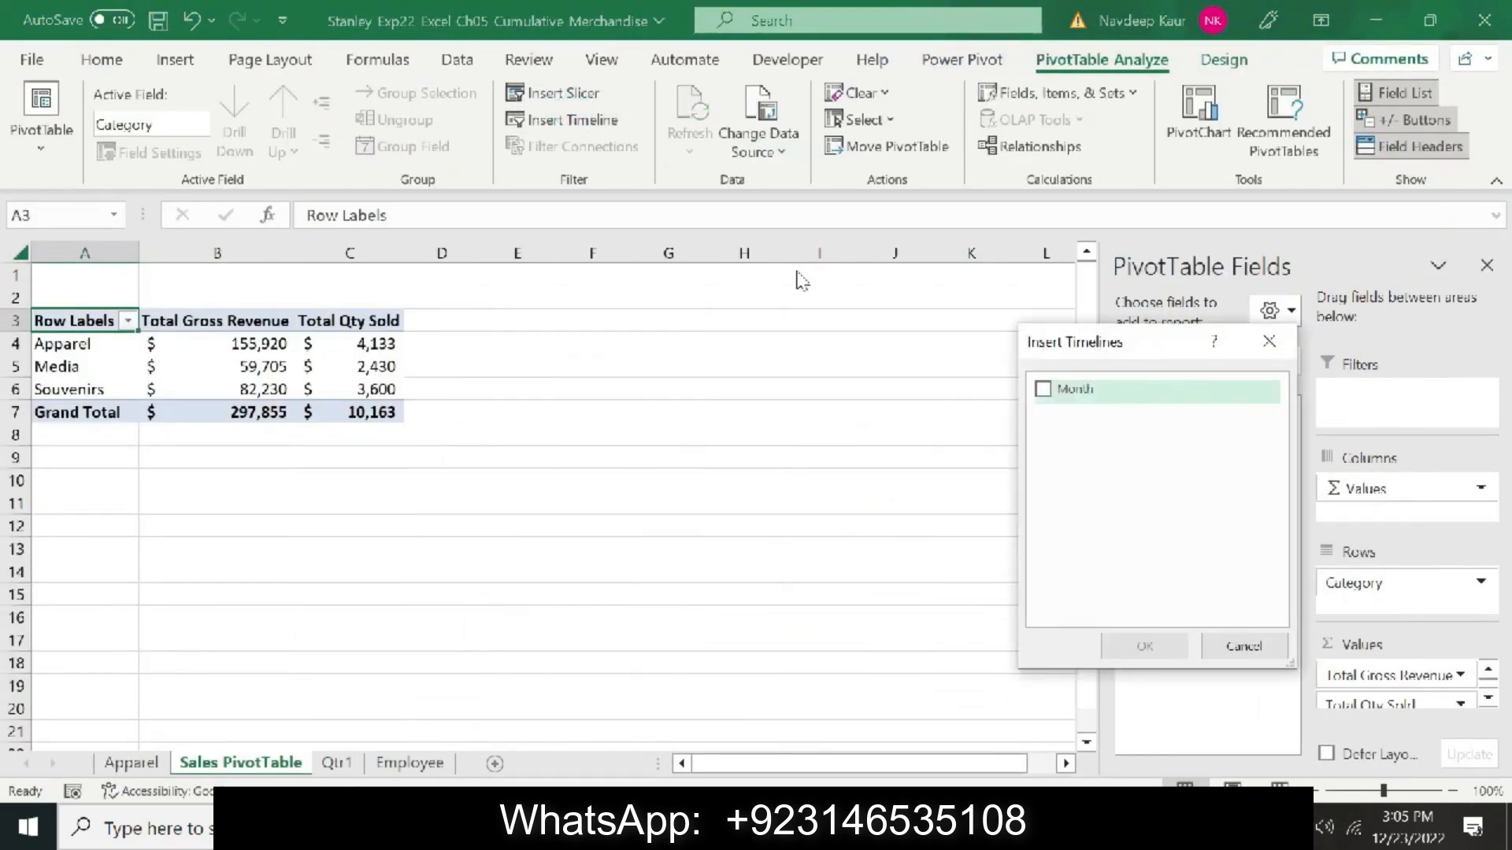
left_click(1044, 391)
left_click(1134, 644)
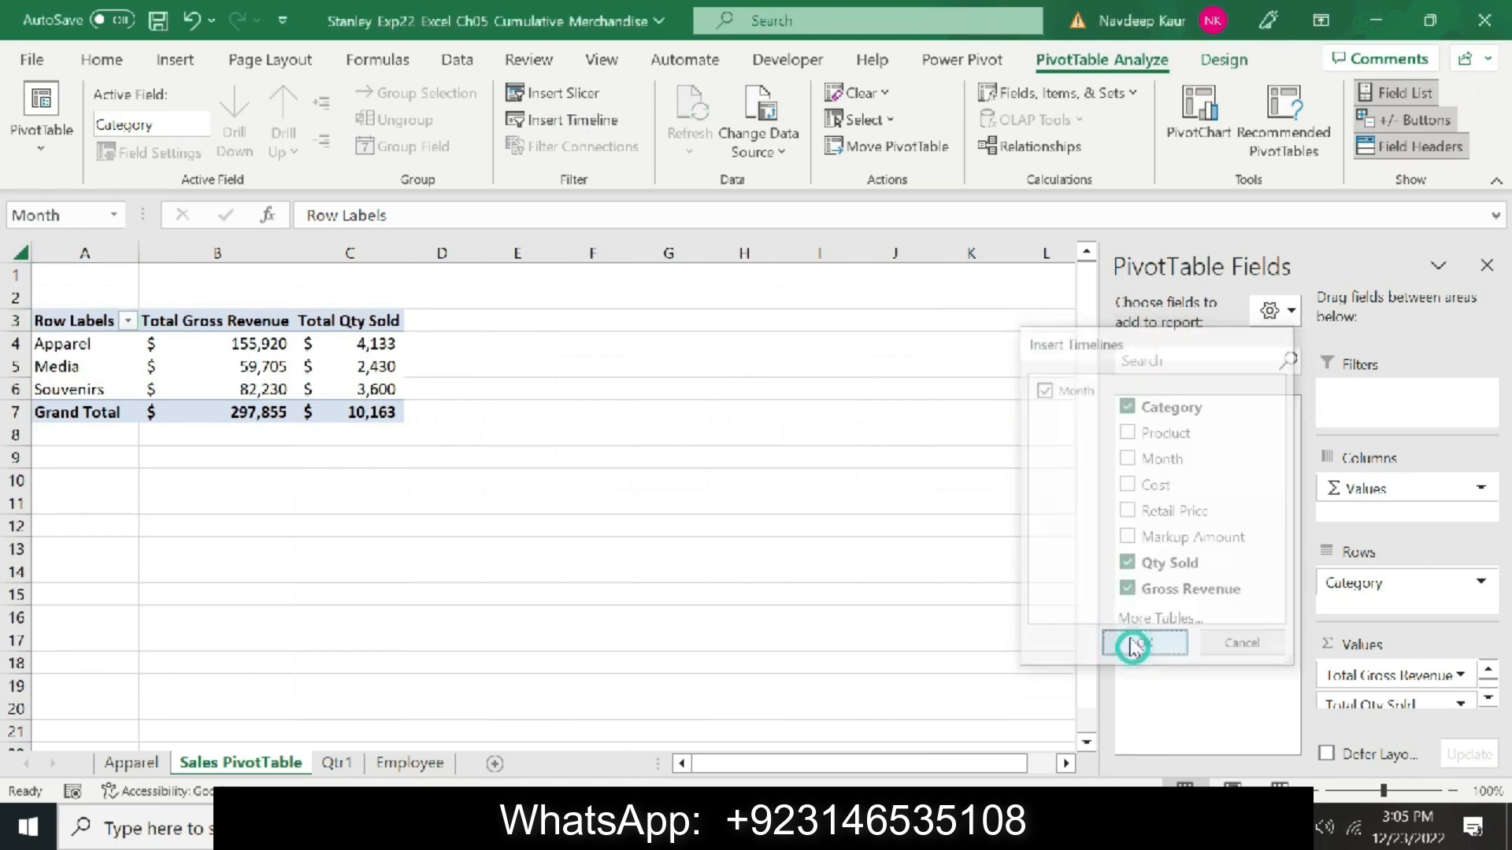
left_click(477, 585)
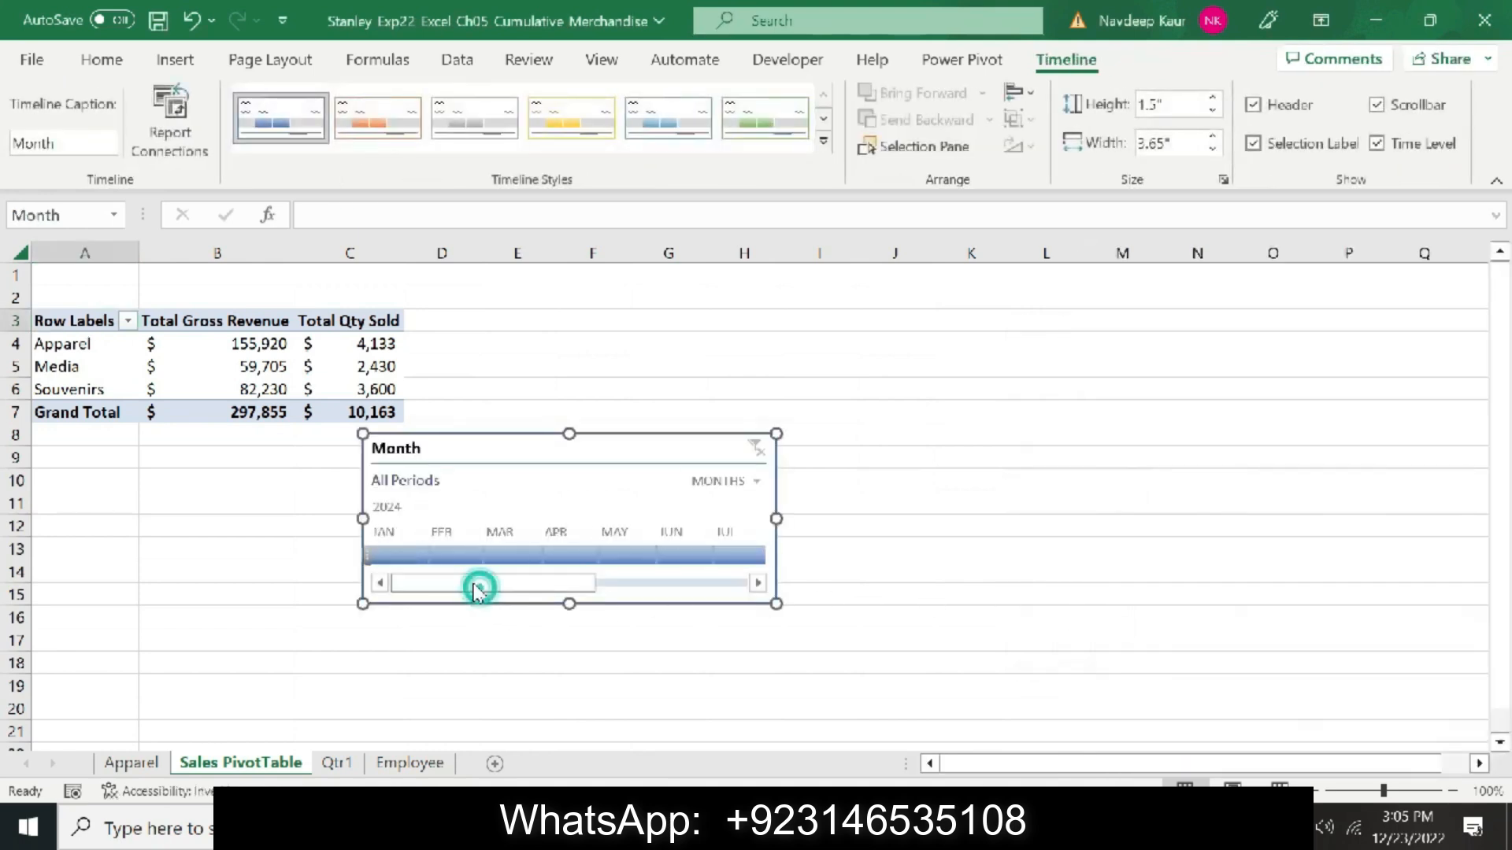
left_click(508, 555)
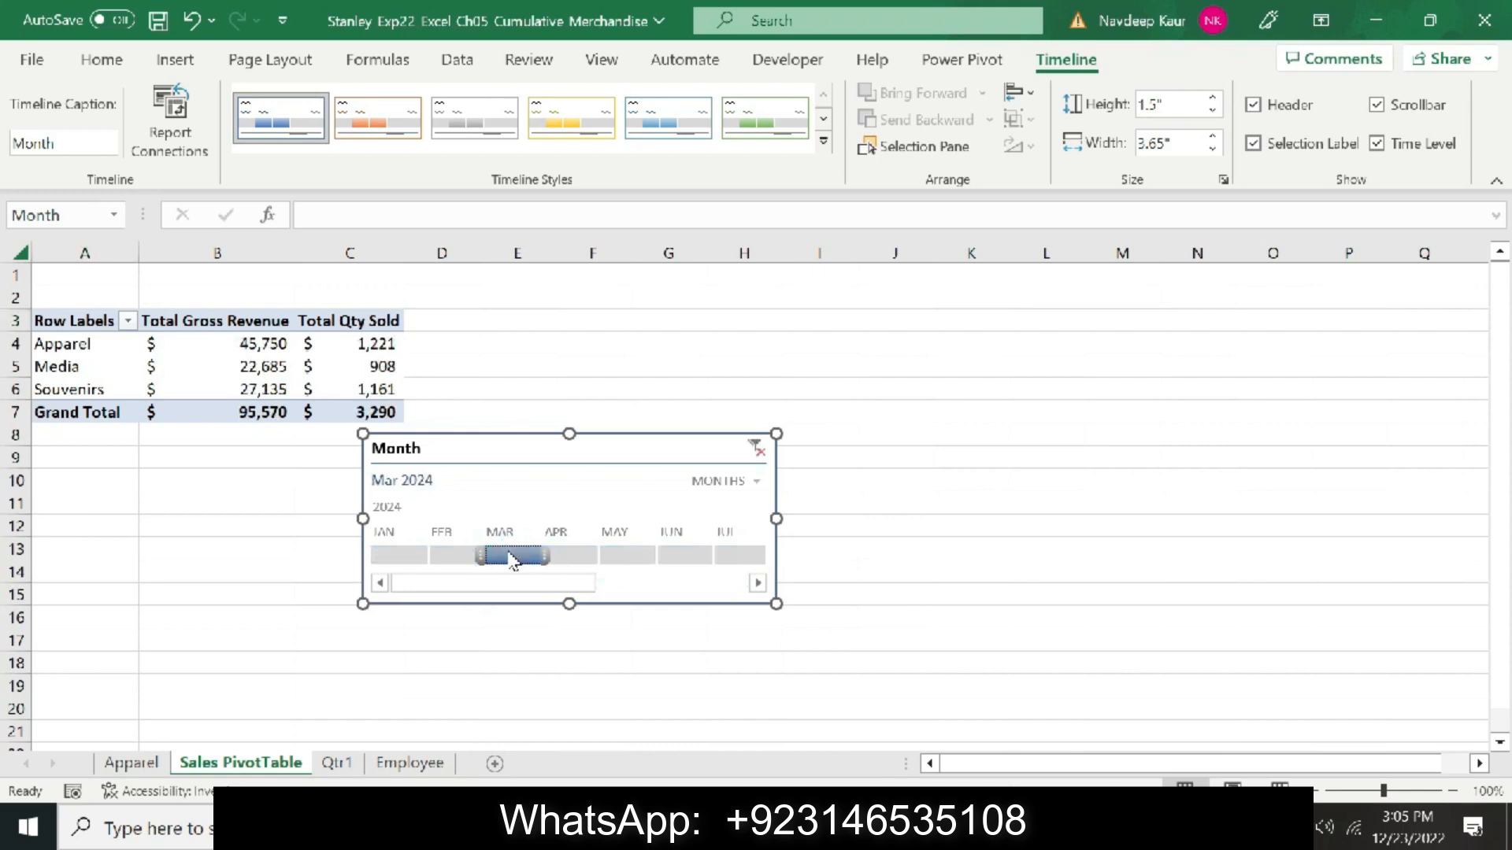
Cut the Month timeline, paste it in cell A9, and set its width to 3.3 inches
right_click(600, 476)
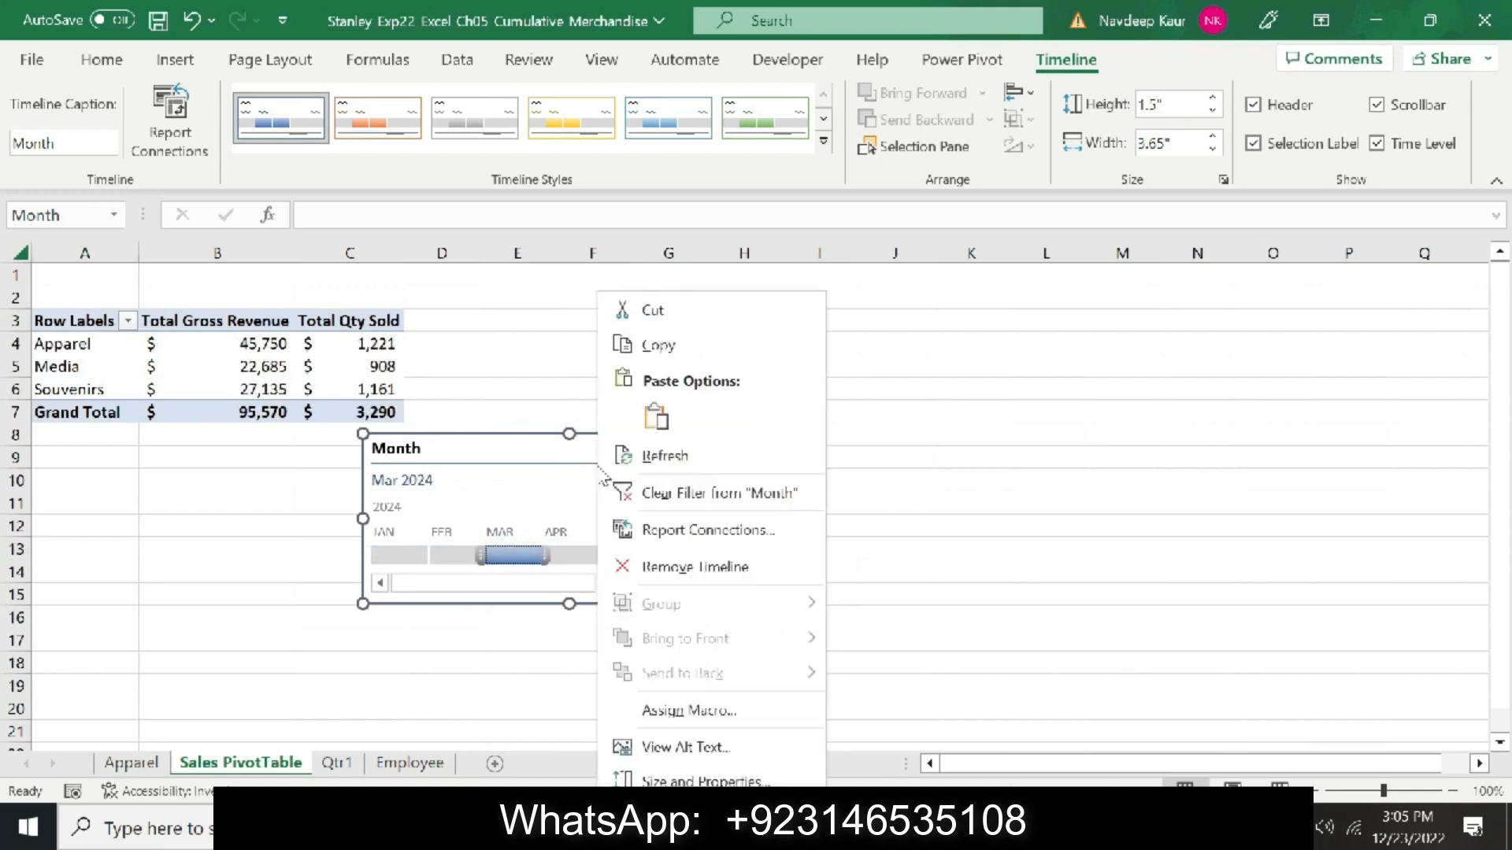
left_click(652, 309)
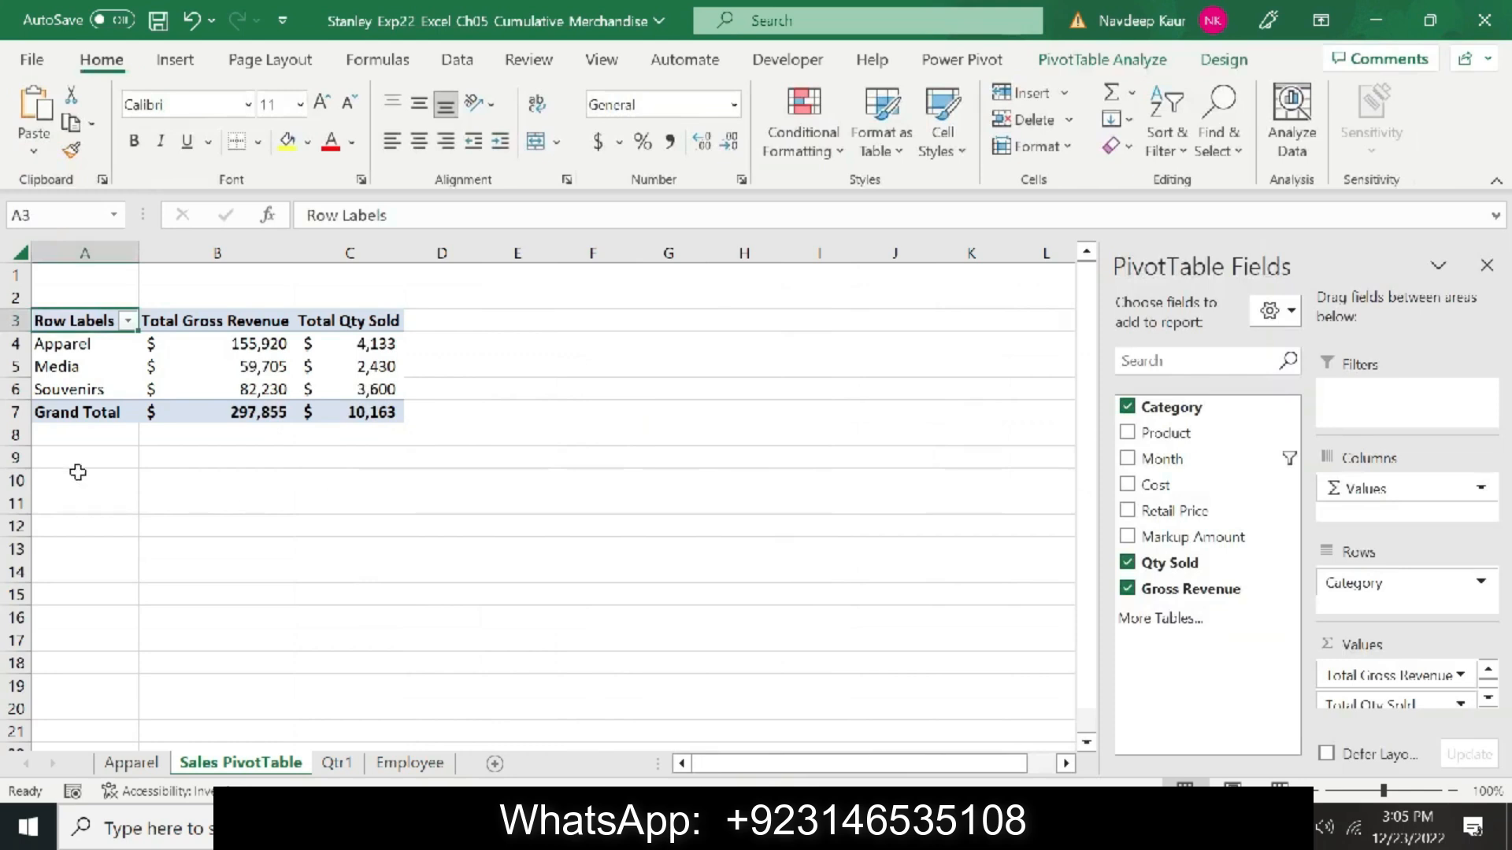
left_click(77, 455)
left_click(34, 111)
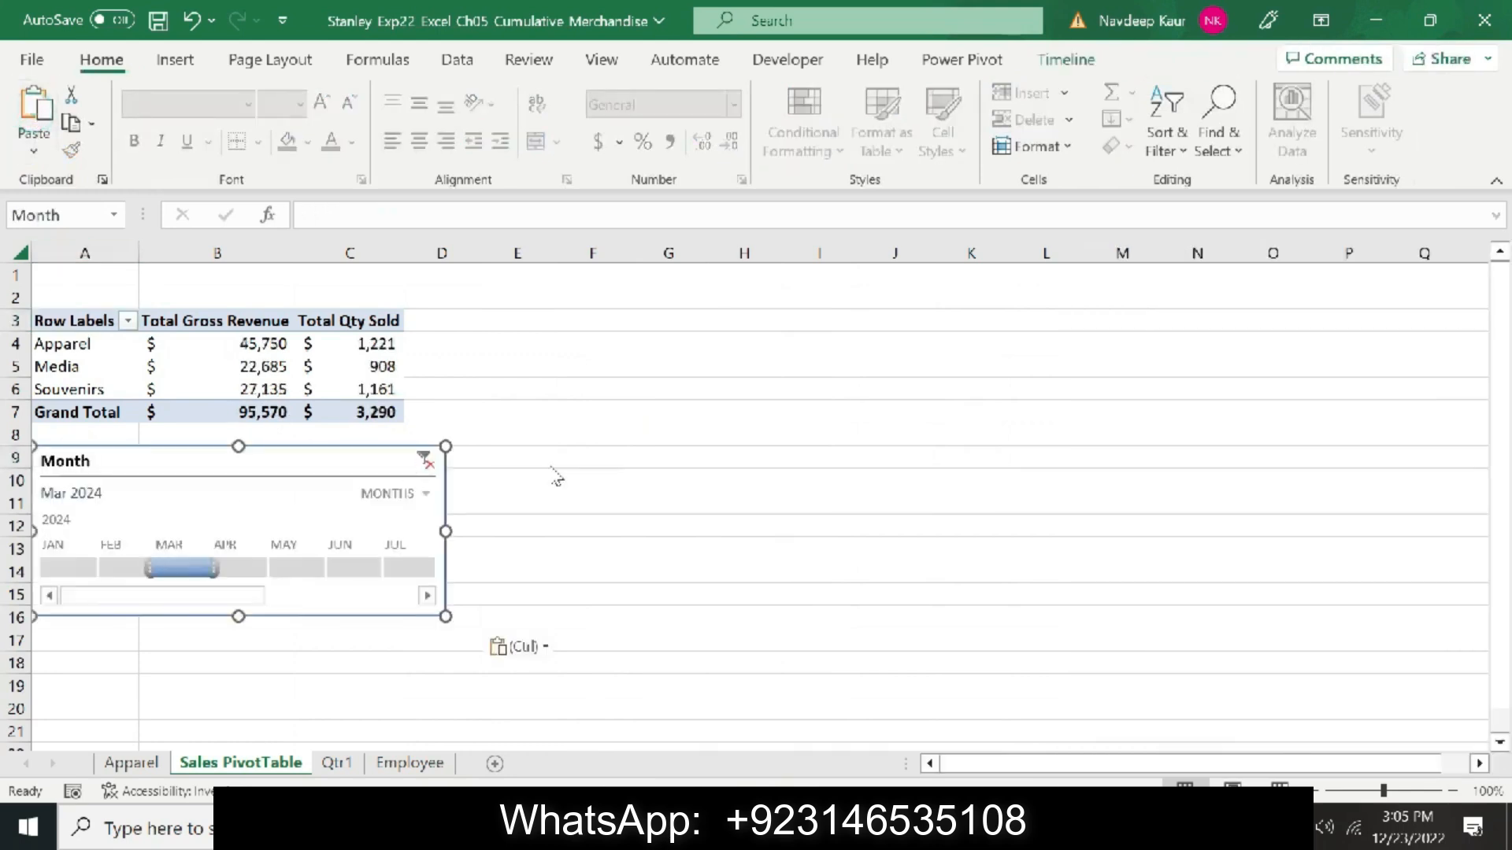
left_click(1071, 59)
left_click(1181, 142)
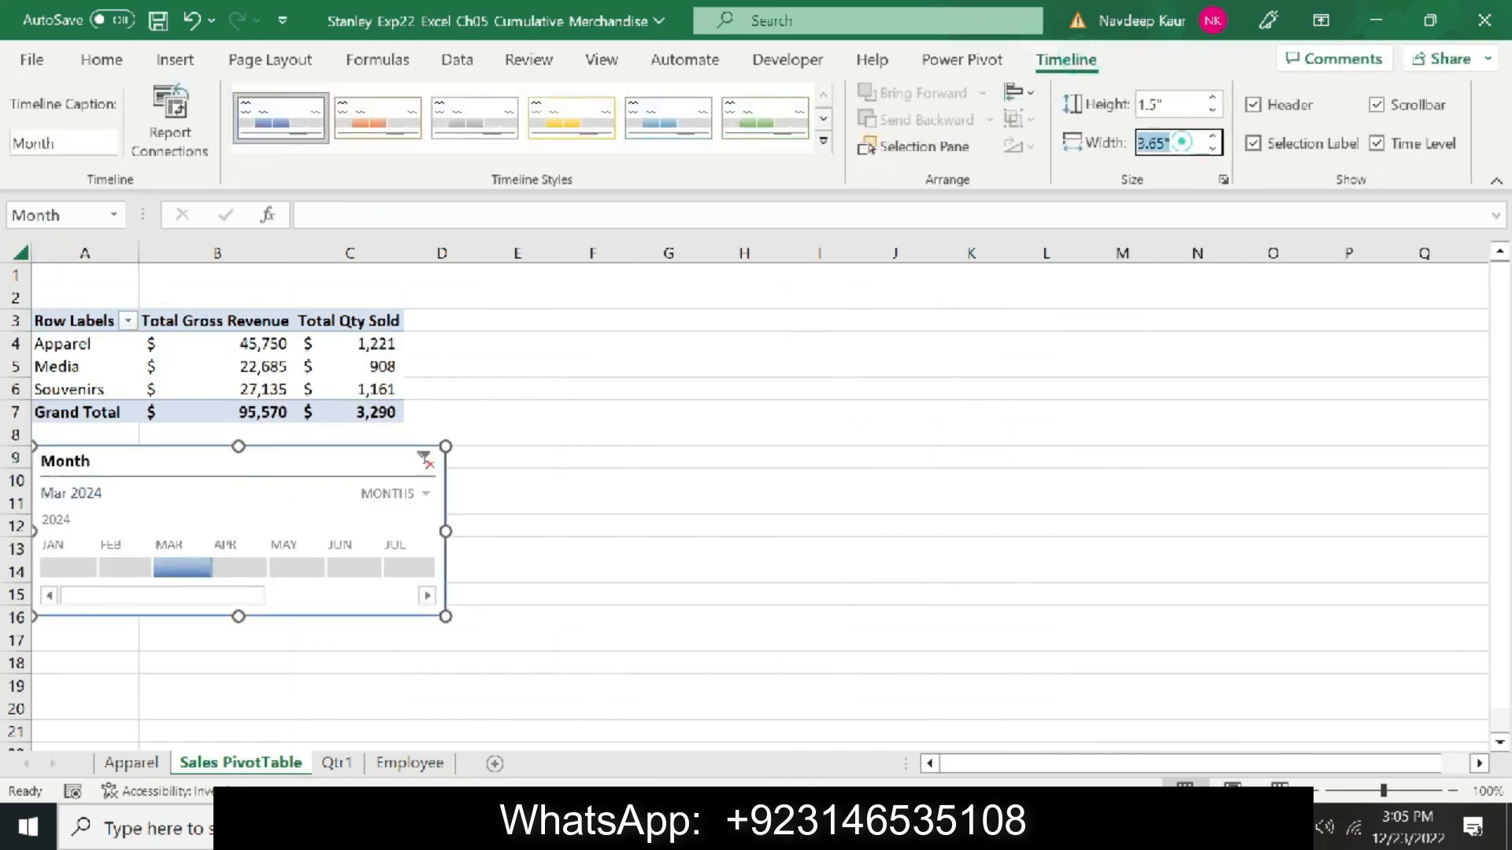
type("3.3")
key("Return")
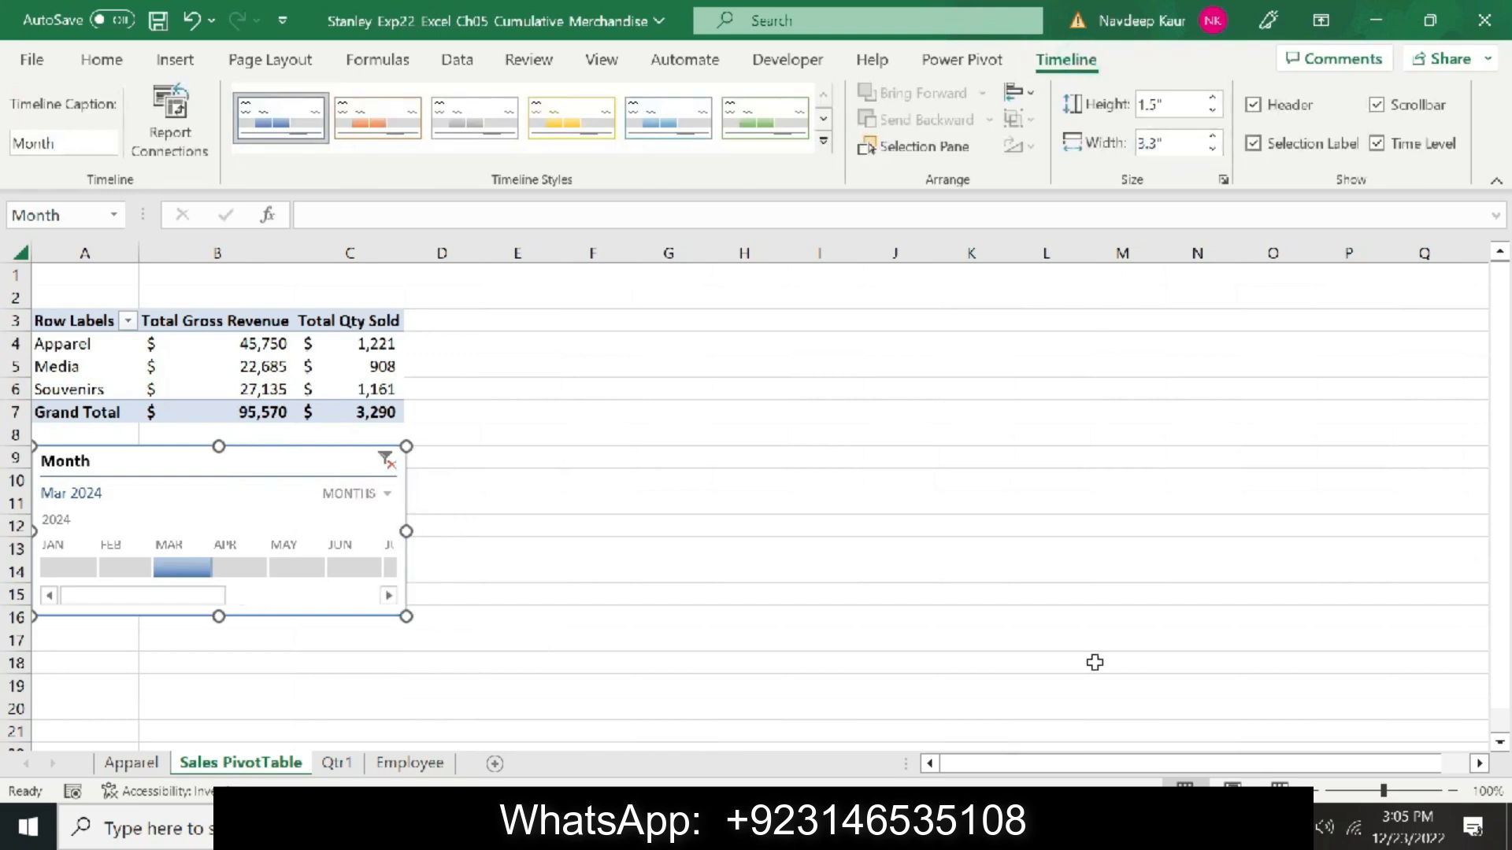
In the Word instructions, clear the step 9 highlight and highlight the step 10 PivotChart instruction in yellow
key("alt+Tab")
left_click_drag(1065, 402, 352, 378)
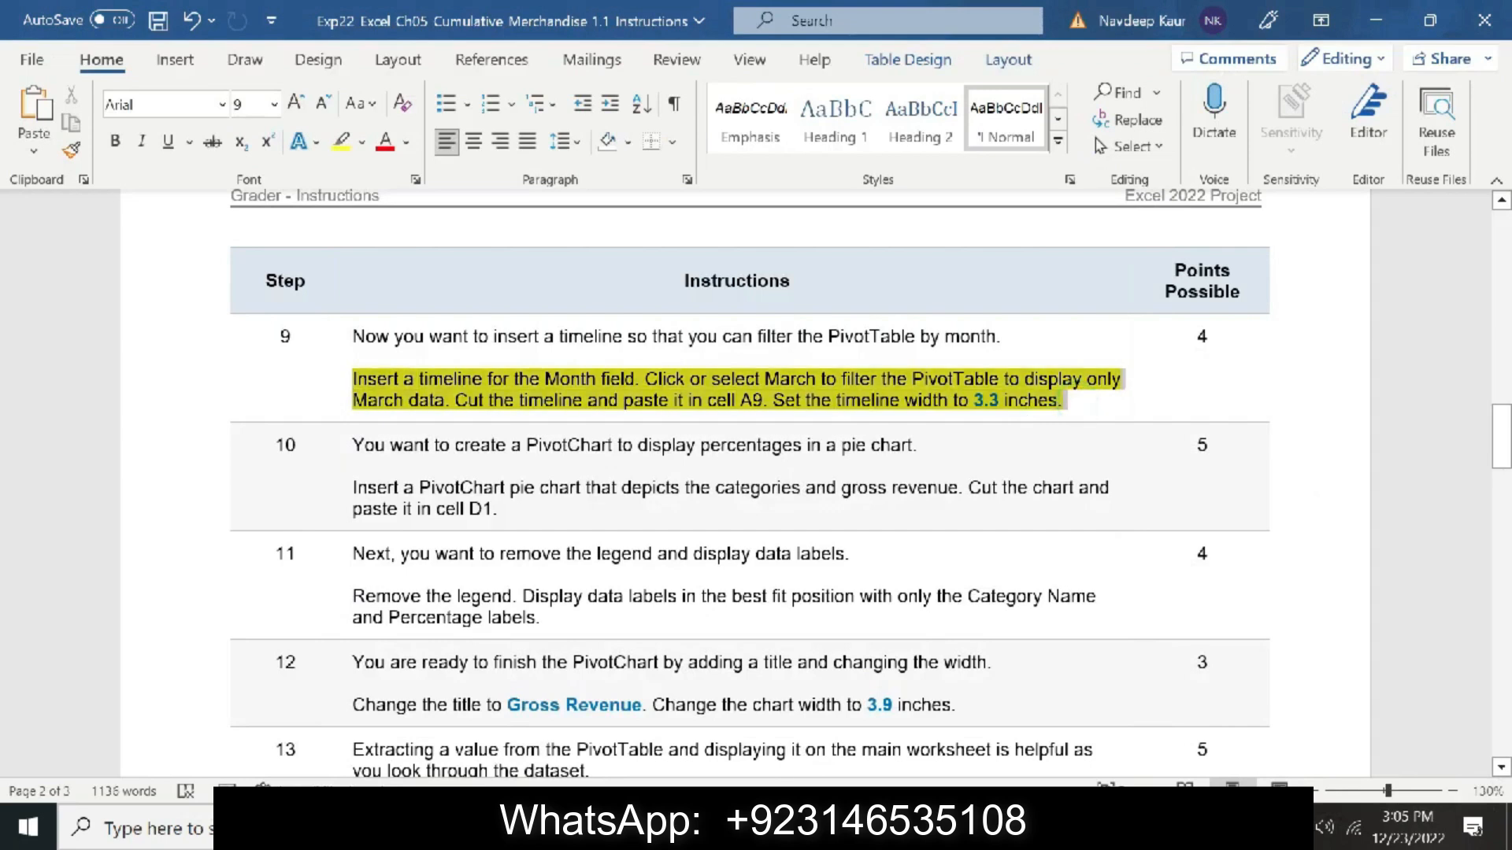
left_click(344, 146)
scroll(750, 482, "down", 3)
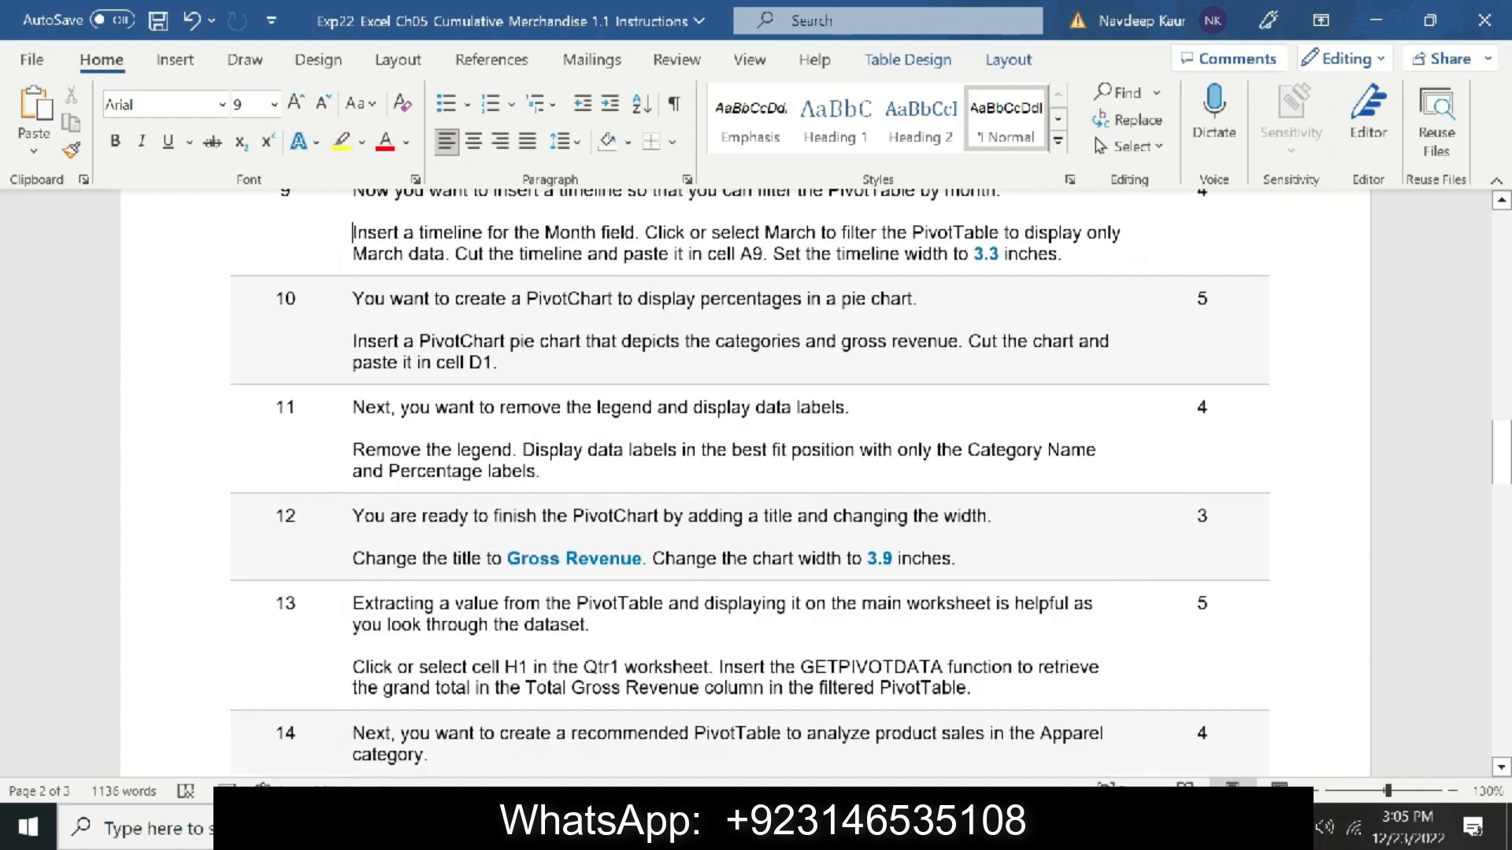
triple_click(354, 341)
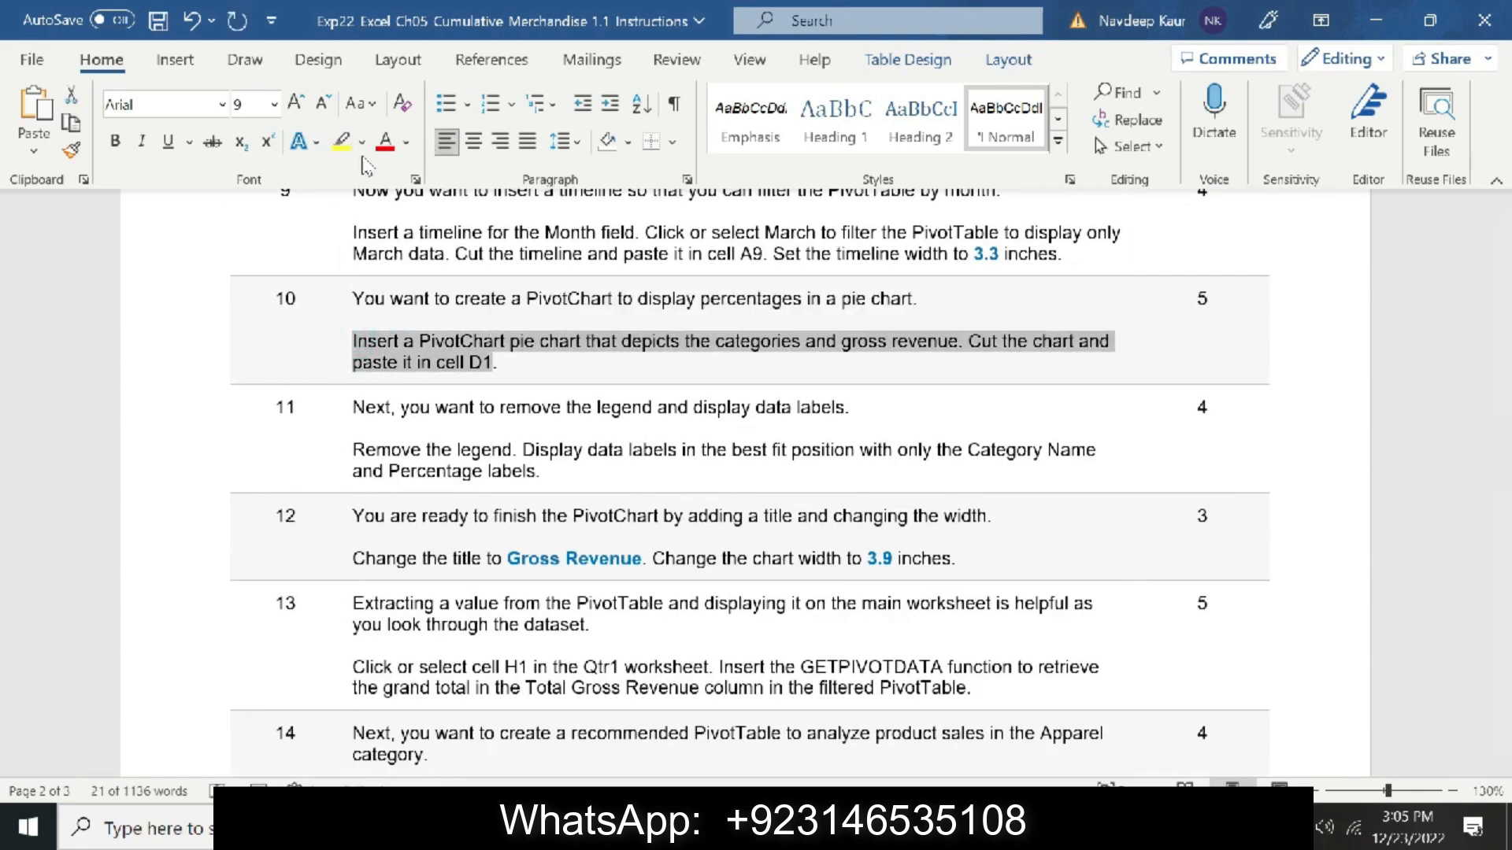
left_click(341, 141)
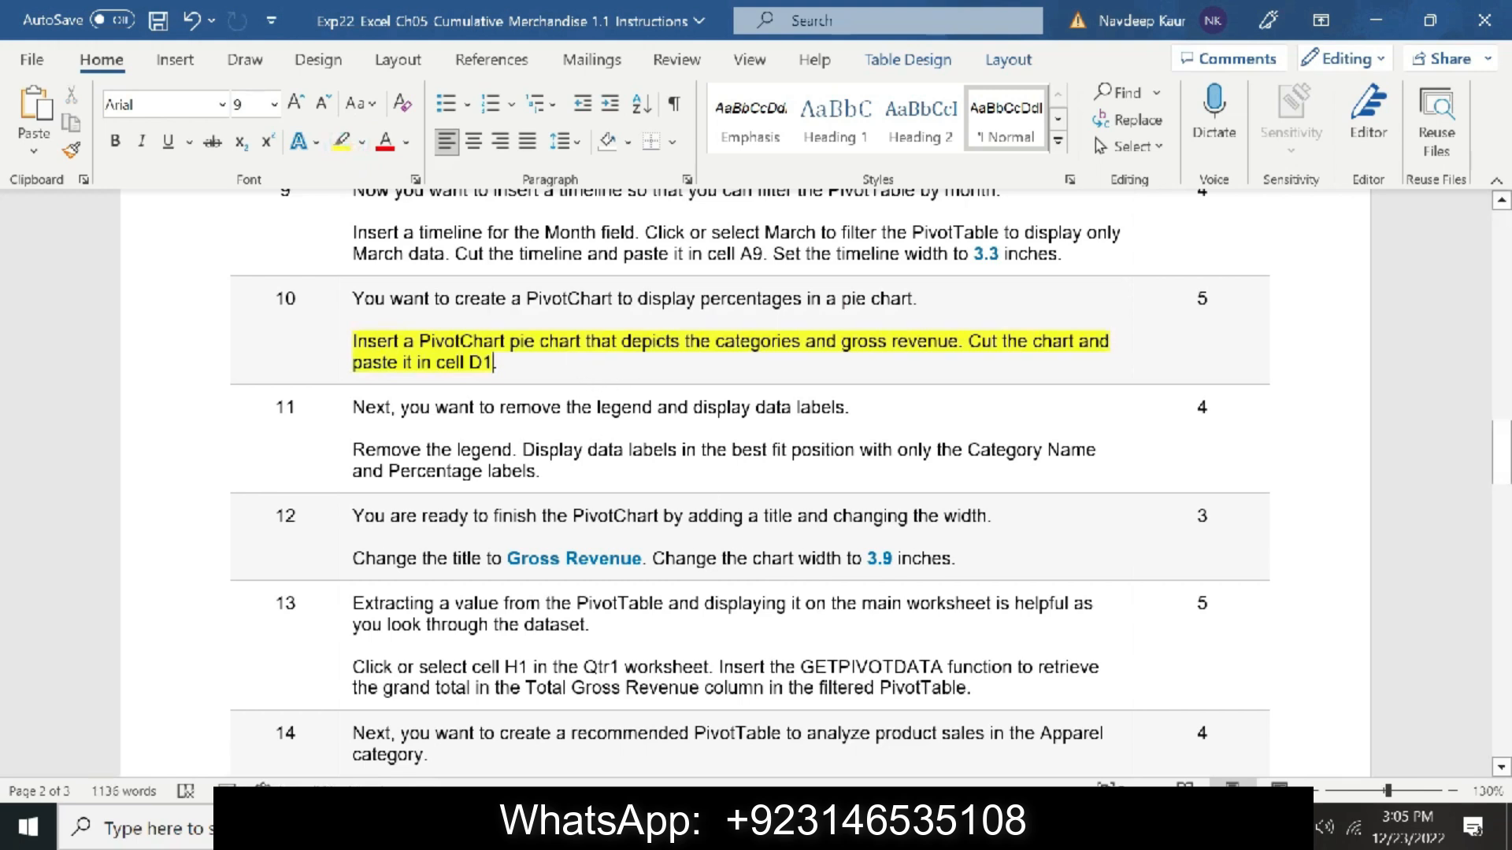
In Excel, insert a 2-D pie PivotChart based on the Sales PivotTable's categories and gross revenue
key("alt+Tab")
left_click(89, 347)
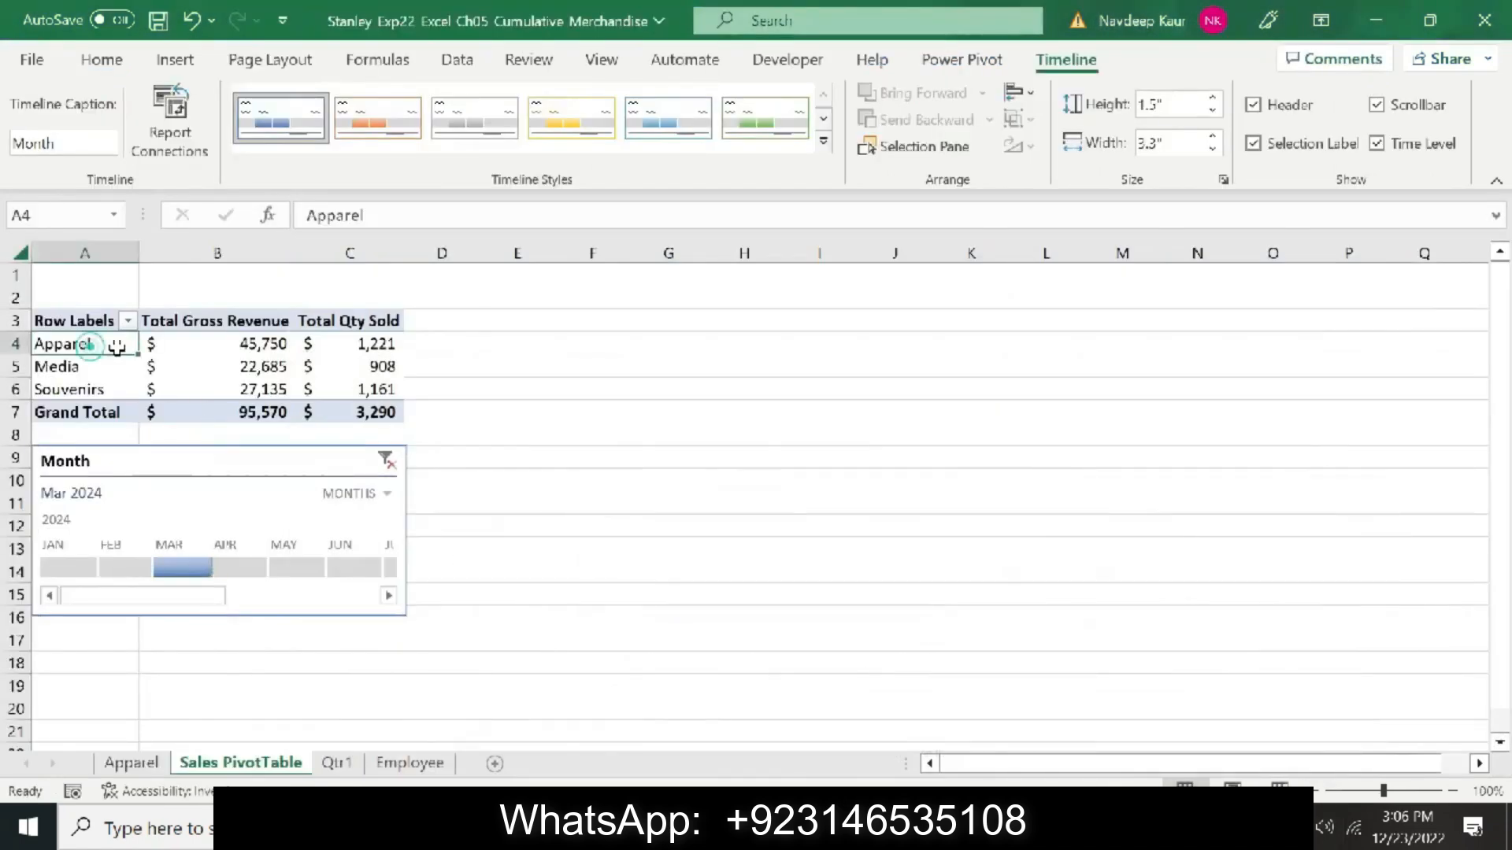
left_click(175, 59)
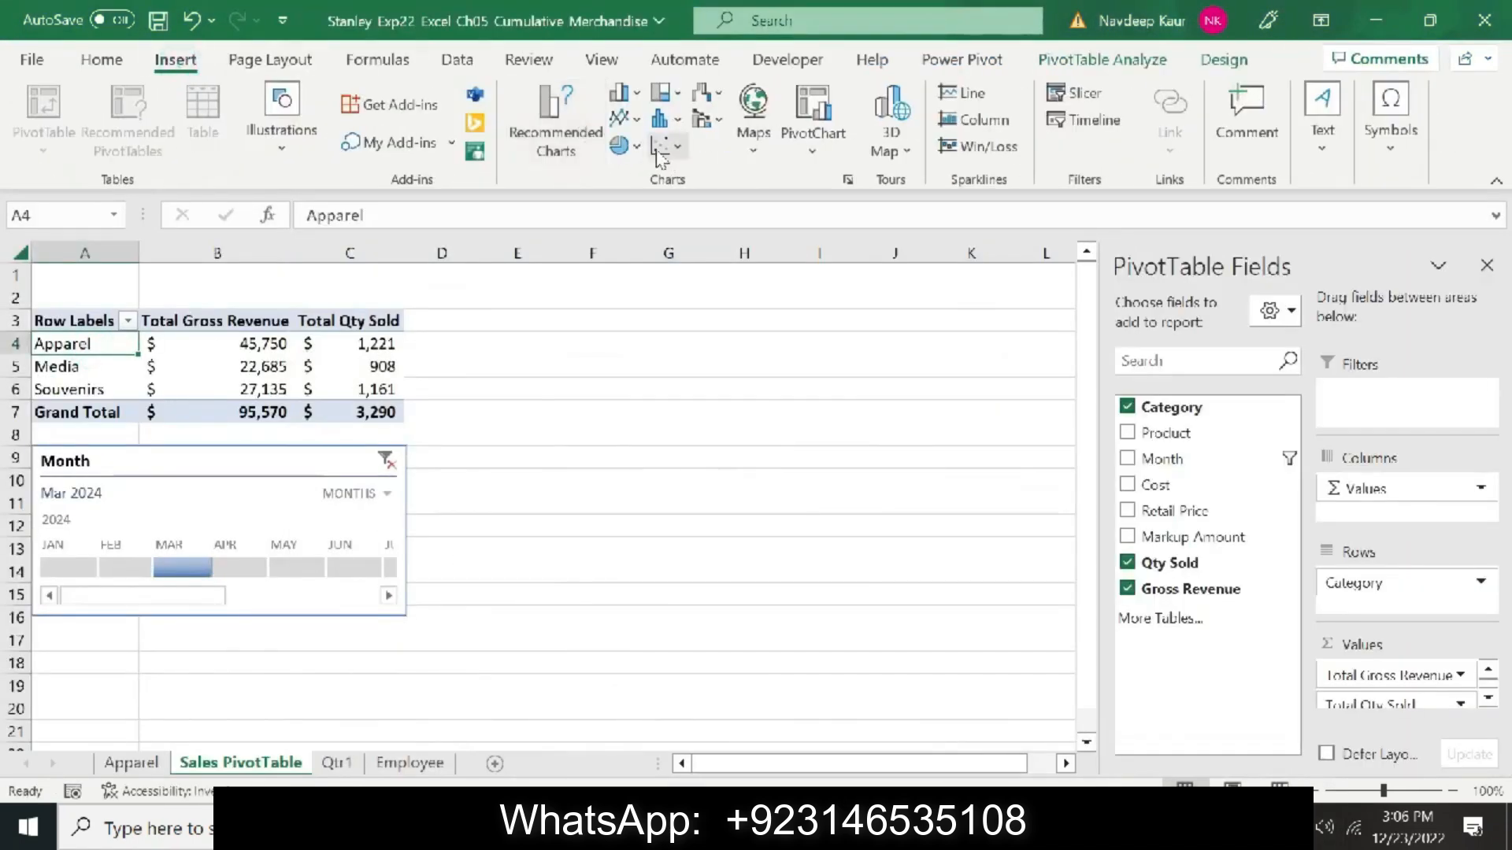
left_click(626, 146)
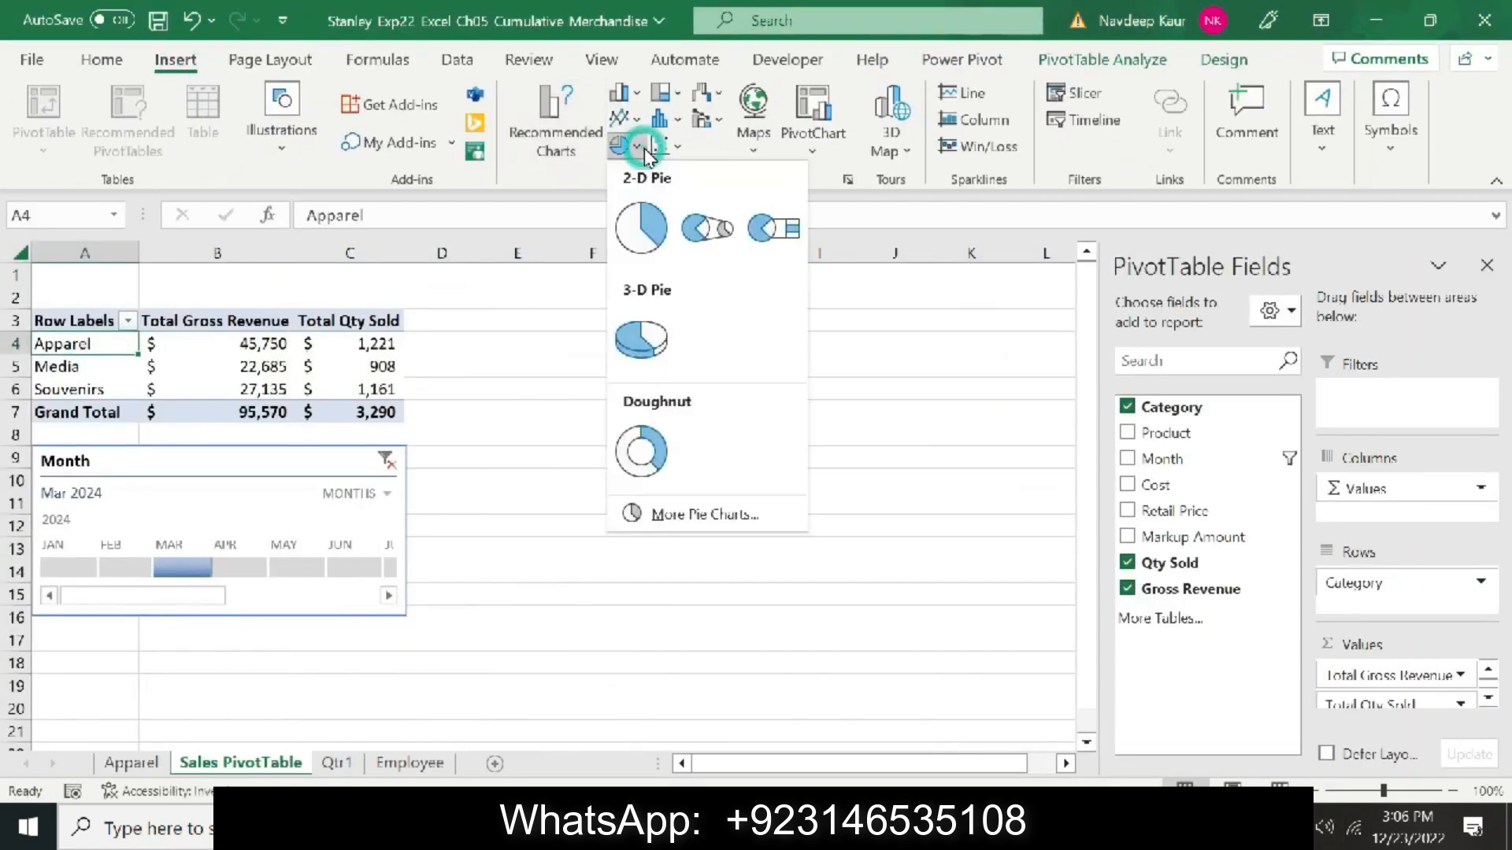
left_click(642, 227)
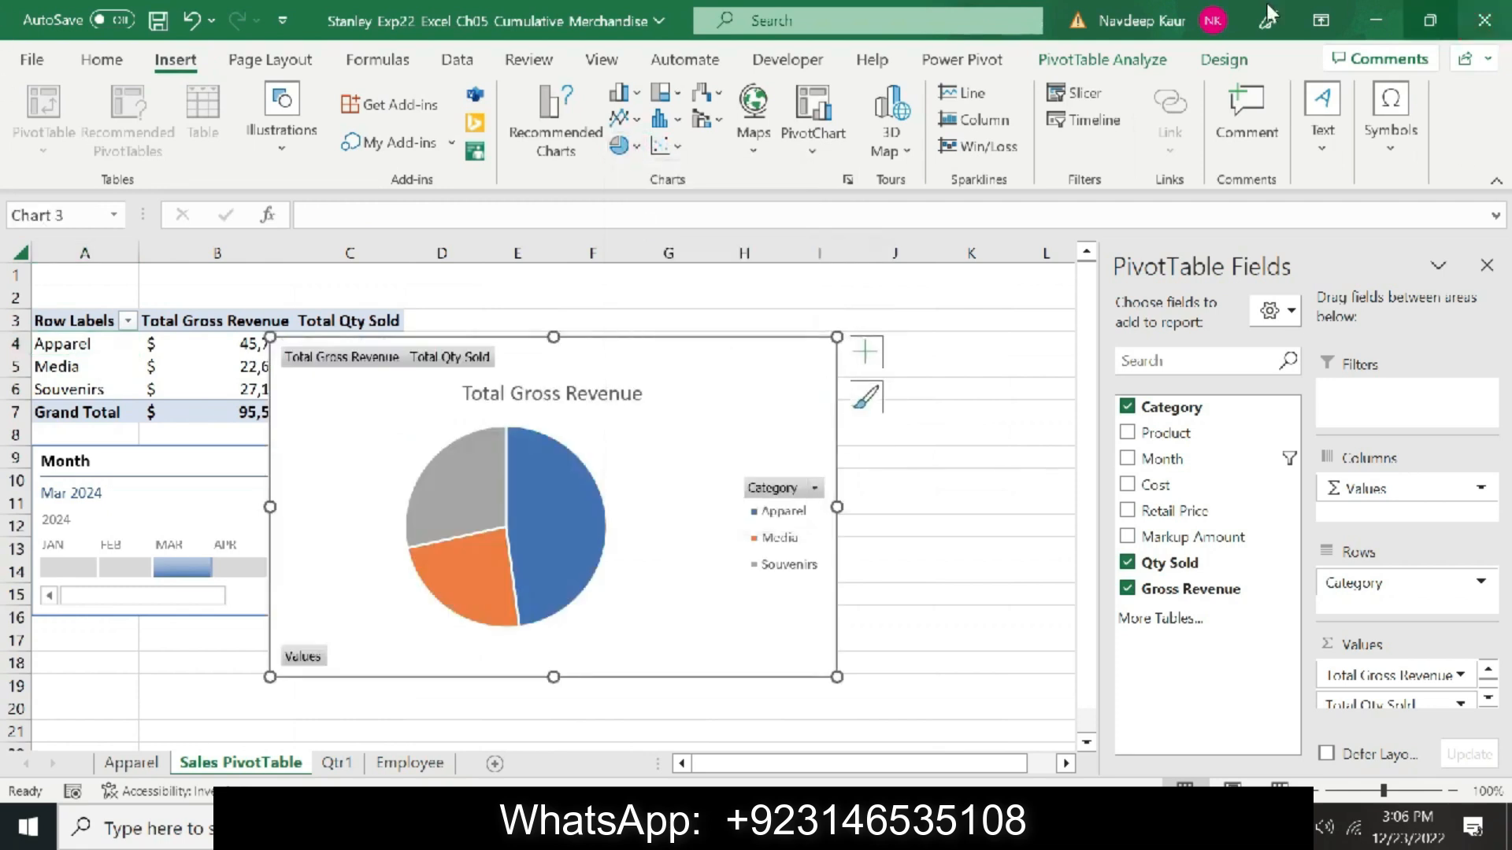
Cut the pie PivotChart and paste it in cell D1
right_click(664, 364)
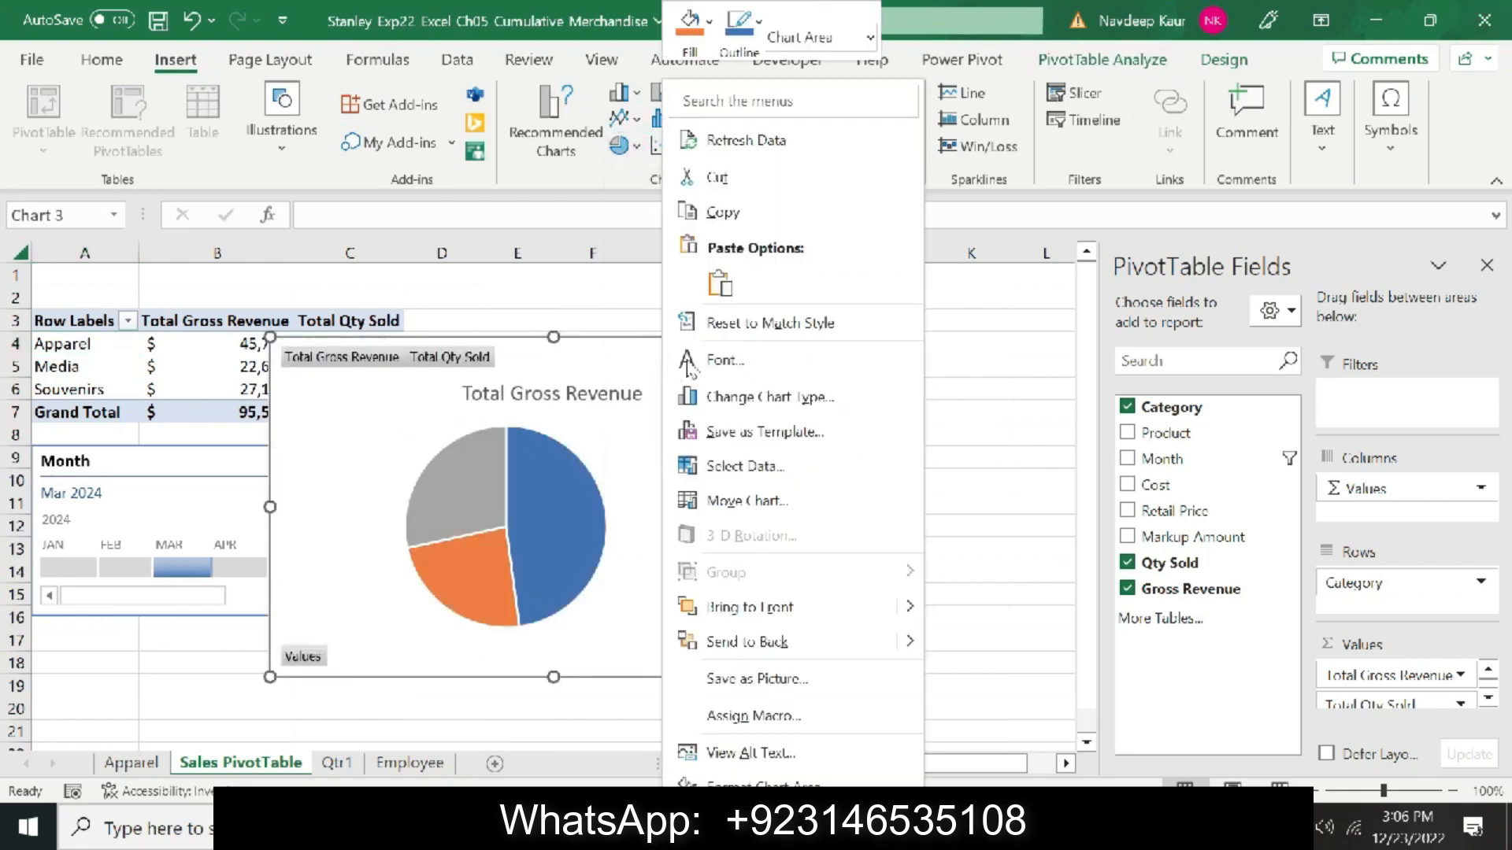
left_click(719, 140)
key("Delete")
left_click(445, 276)
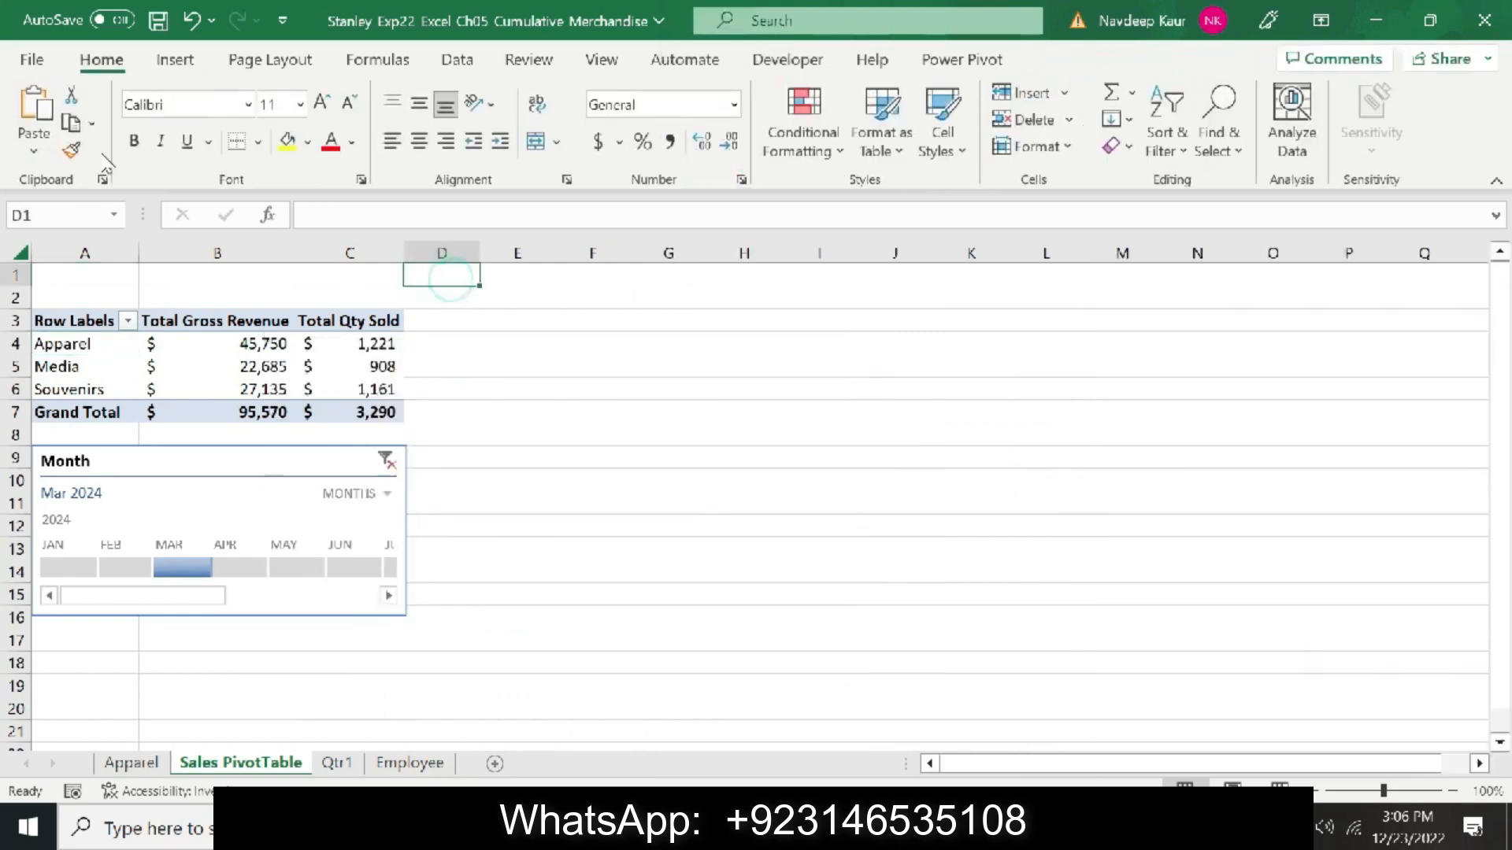
left_click(34, 107)
In the Word instructions, remove the step 10 highlight and highlight the step 11 legend and data labels instruction in yellow
key("alt+Tab")
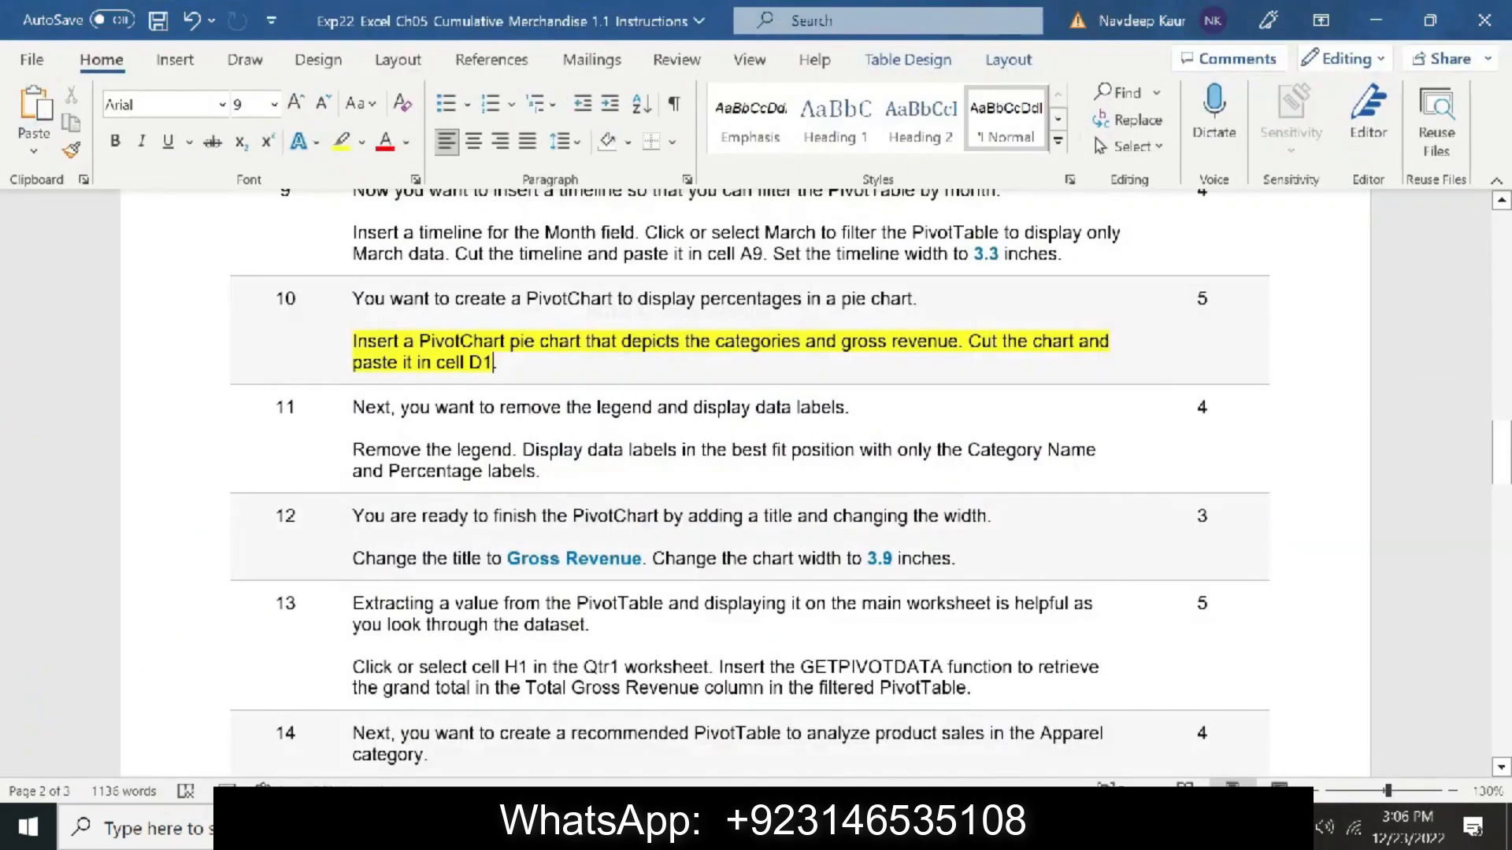
key("ctrl+z")
scroll(466, 429, "down", 1)
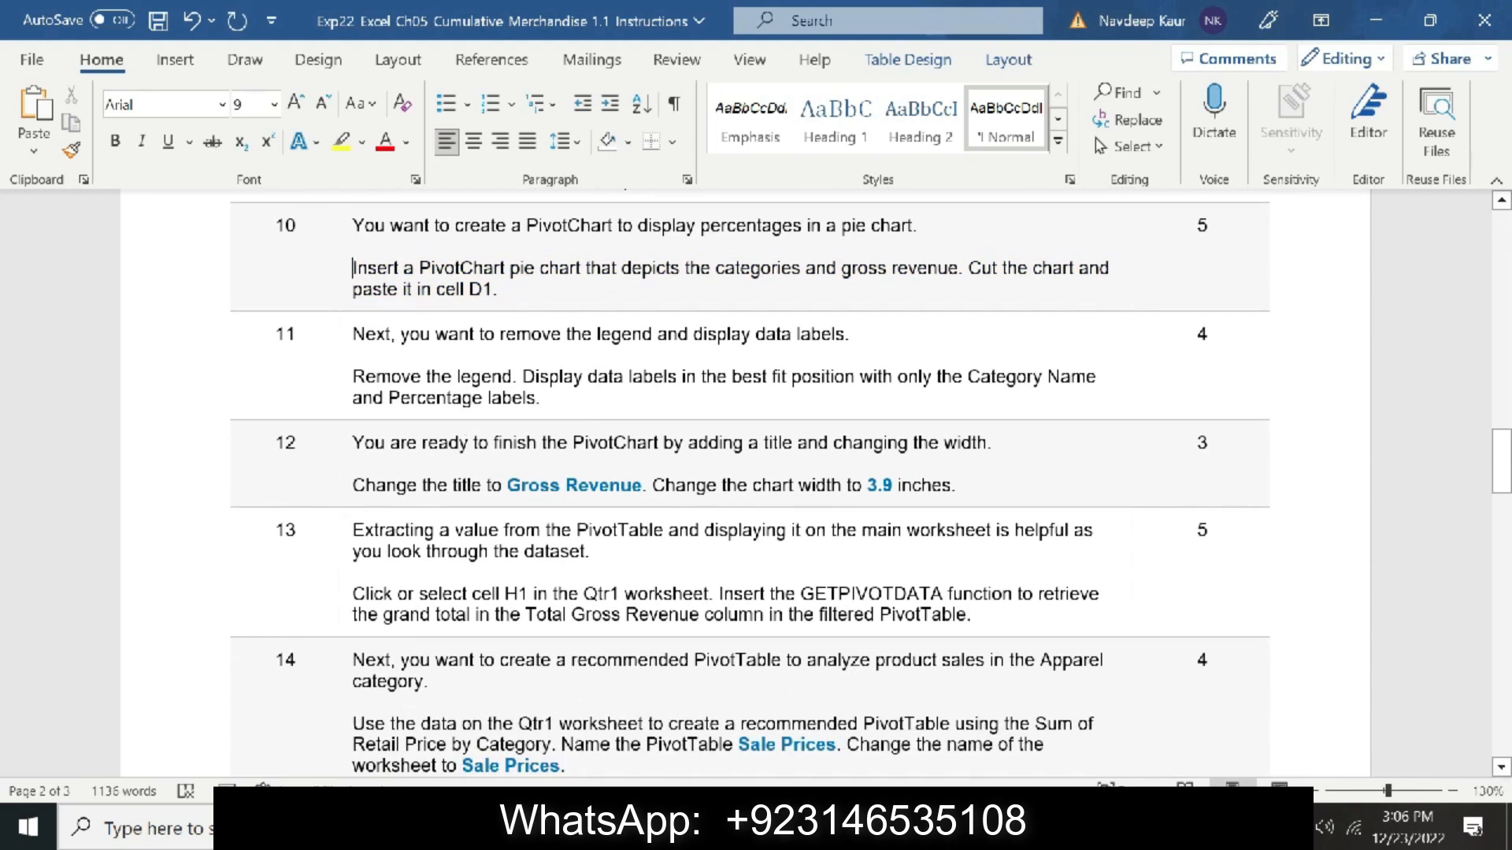
triple_click(557, 394)
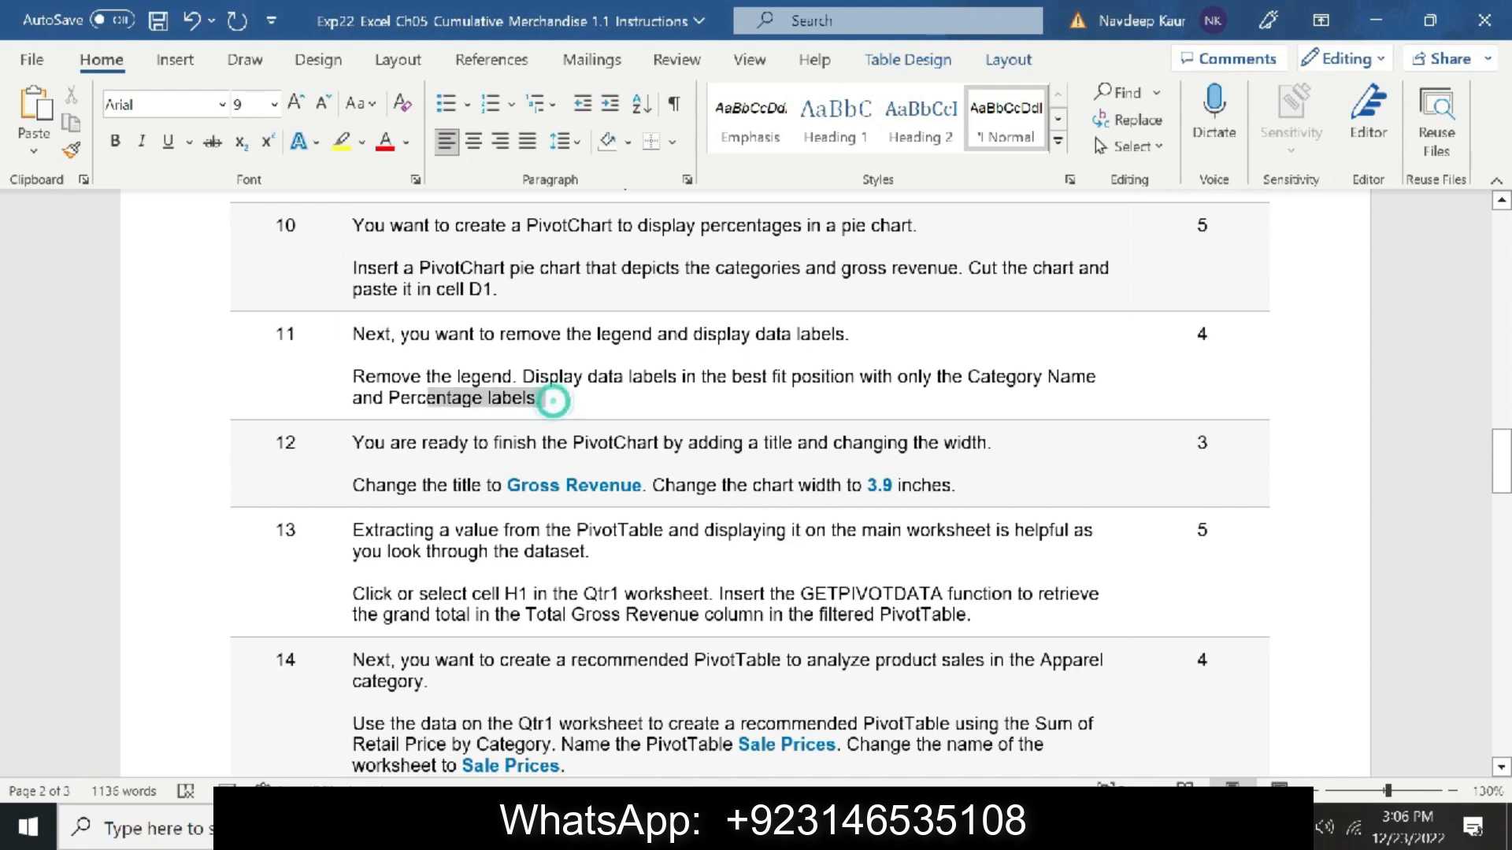
left_click(340, 150)
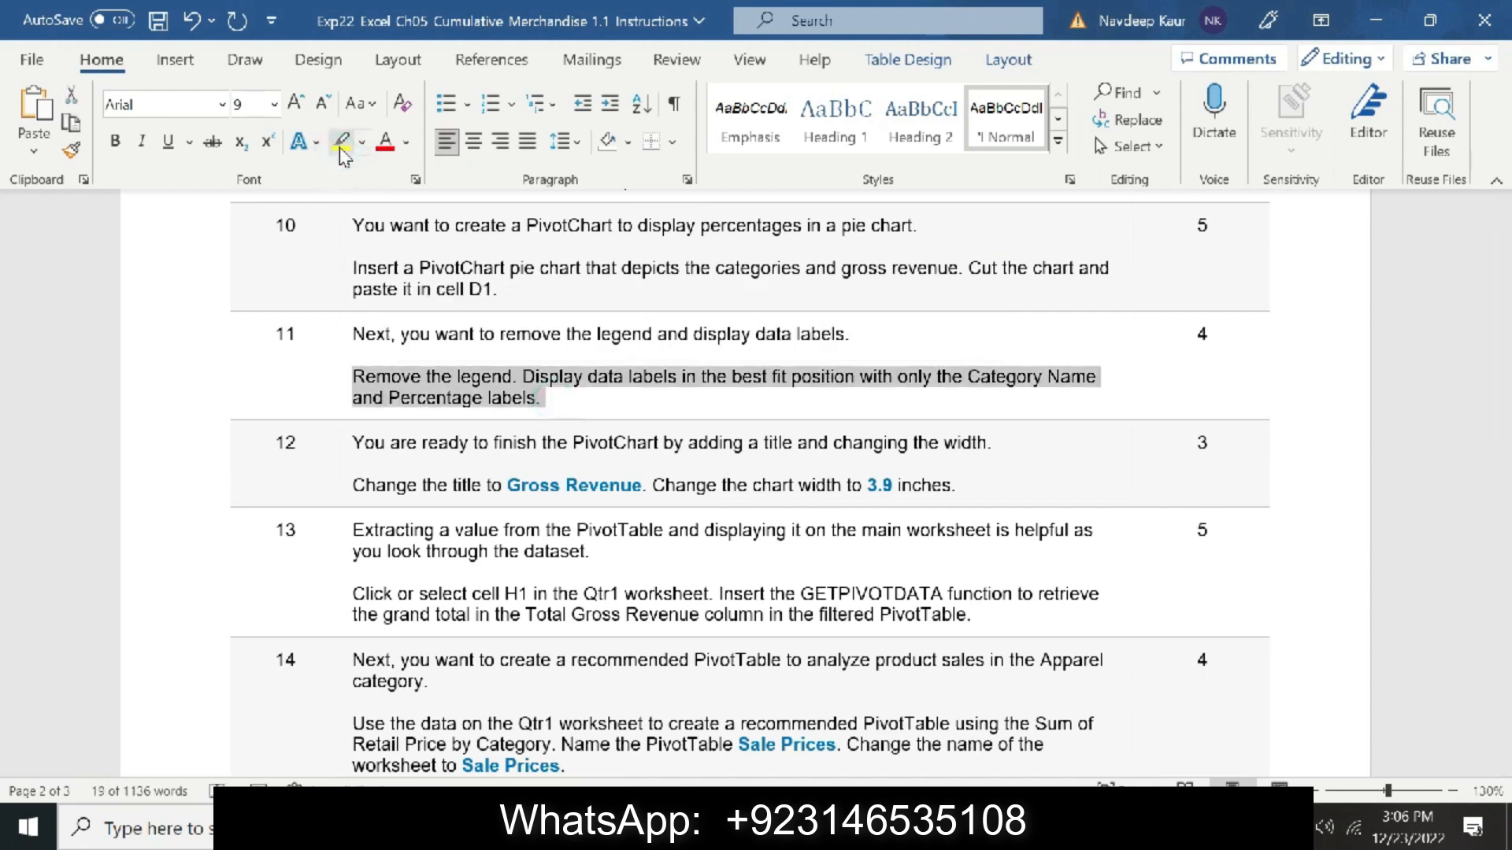
Highlight the step 11 instruction in yellow in Word, and remove the legend from the pie PivotChart in Excel
left_click(340, 149)
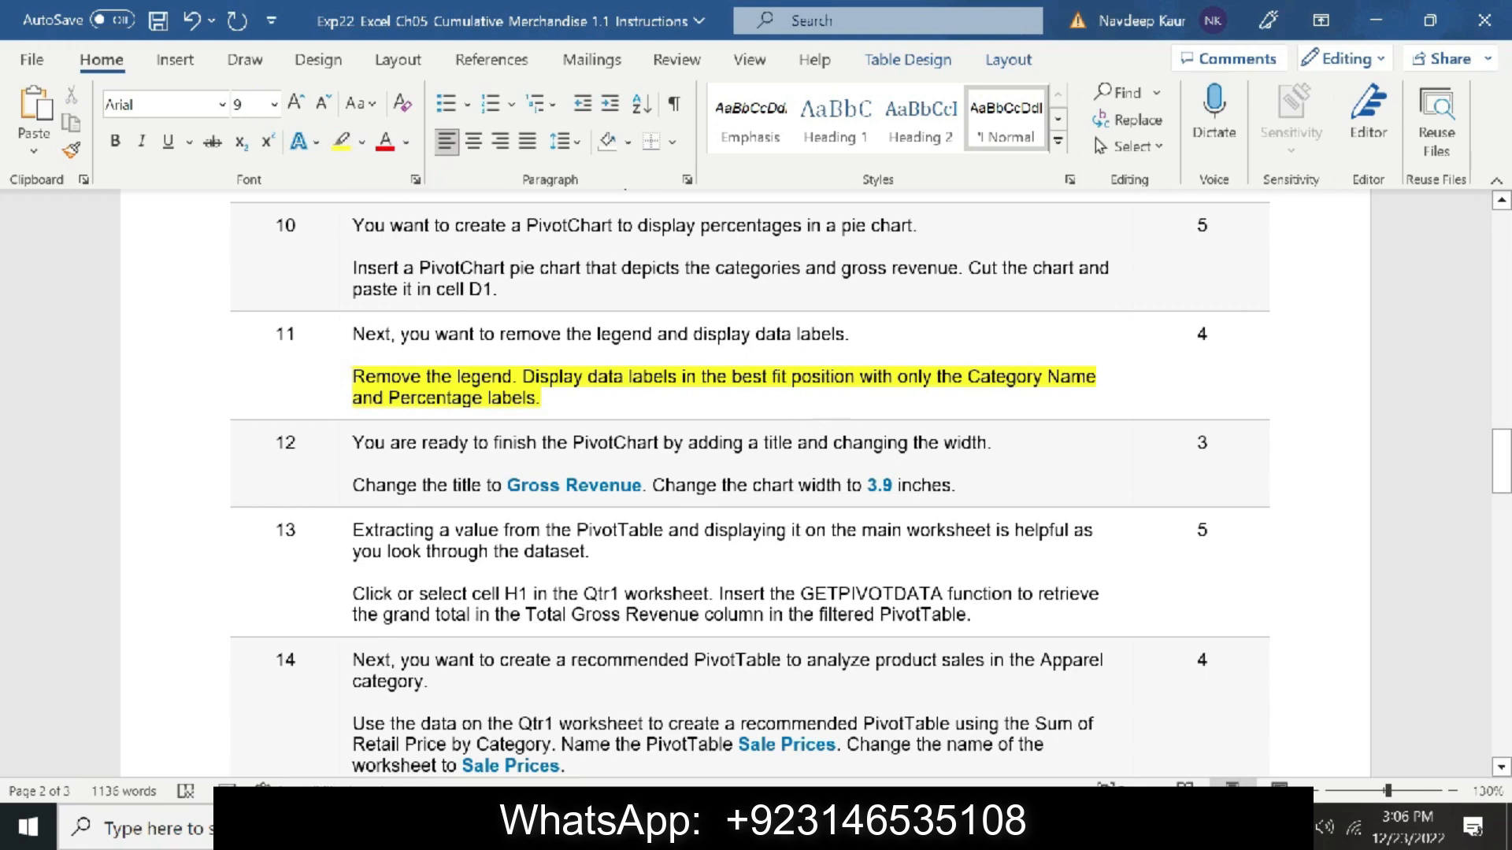
key("alt+Tab")
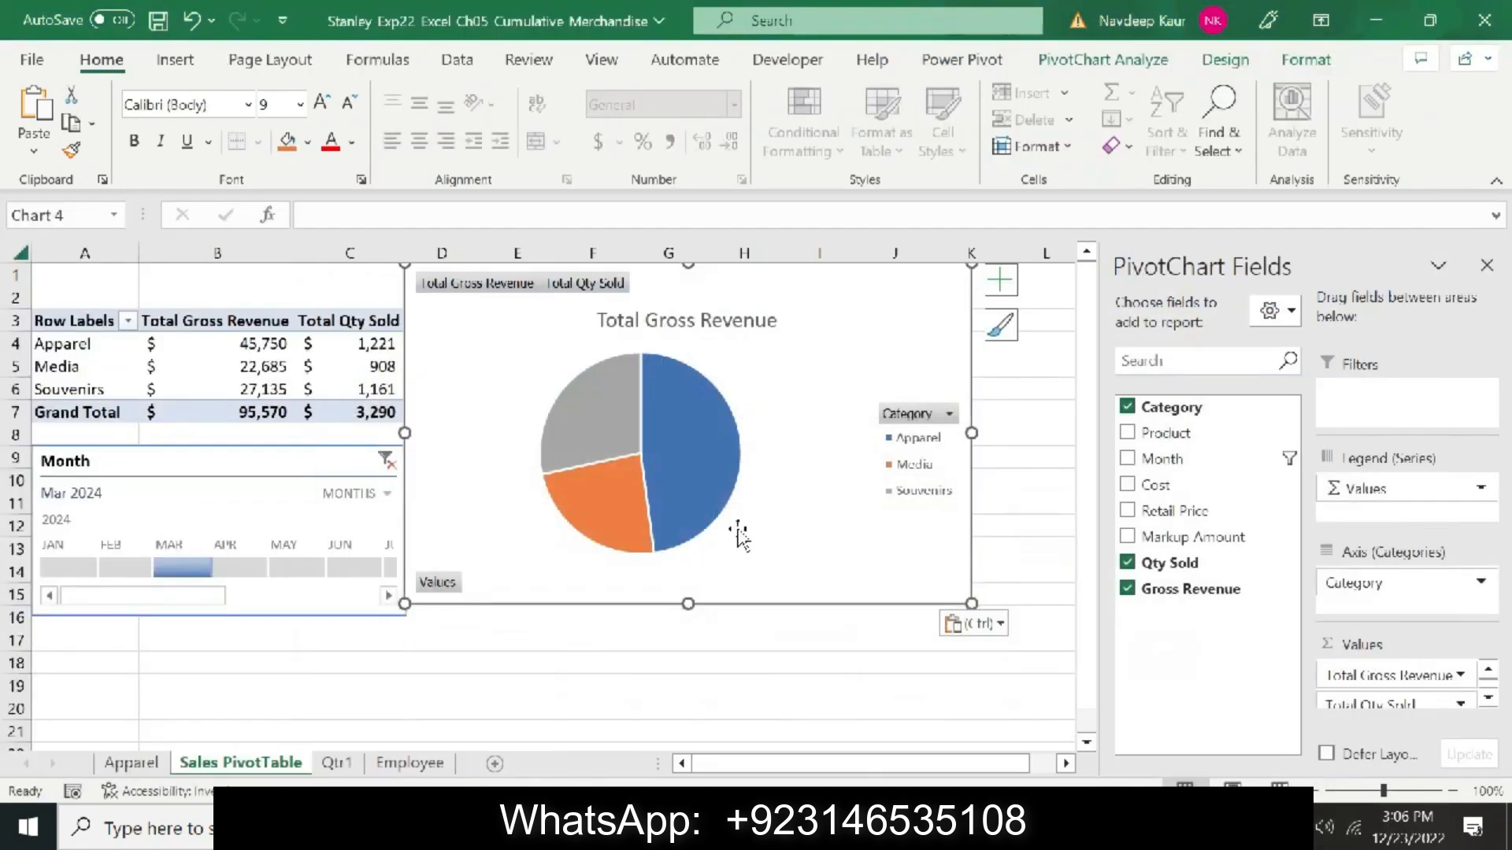
left_click(1000, 281)
left_click(1051, 367)
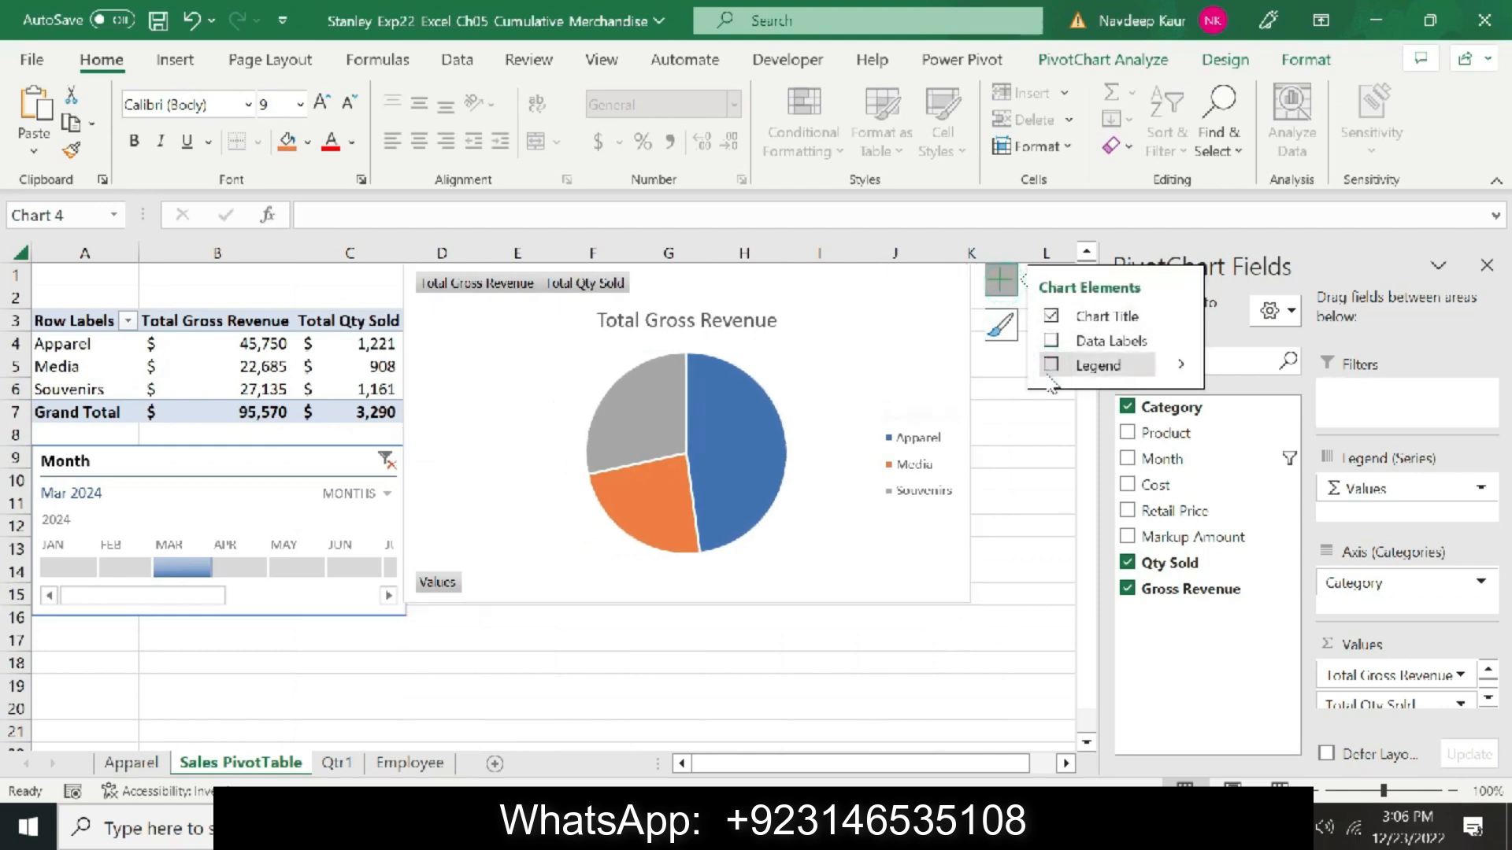
Add data labels to the pie PivotChart that contain only the Category Name and Percentage
left_click(1182, 341)
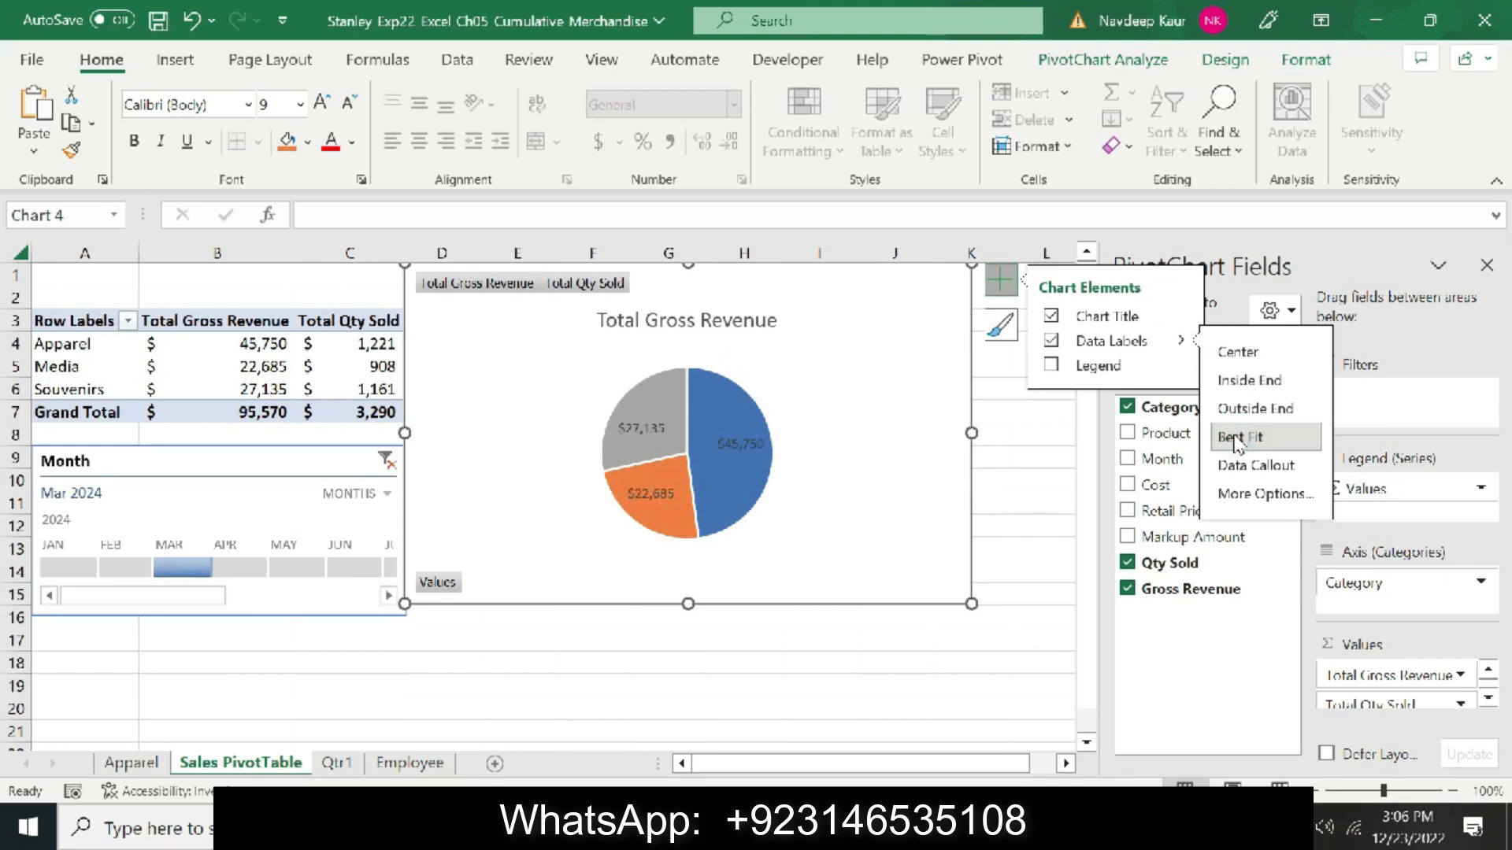
left_click(1260, 494)
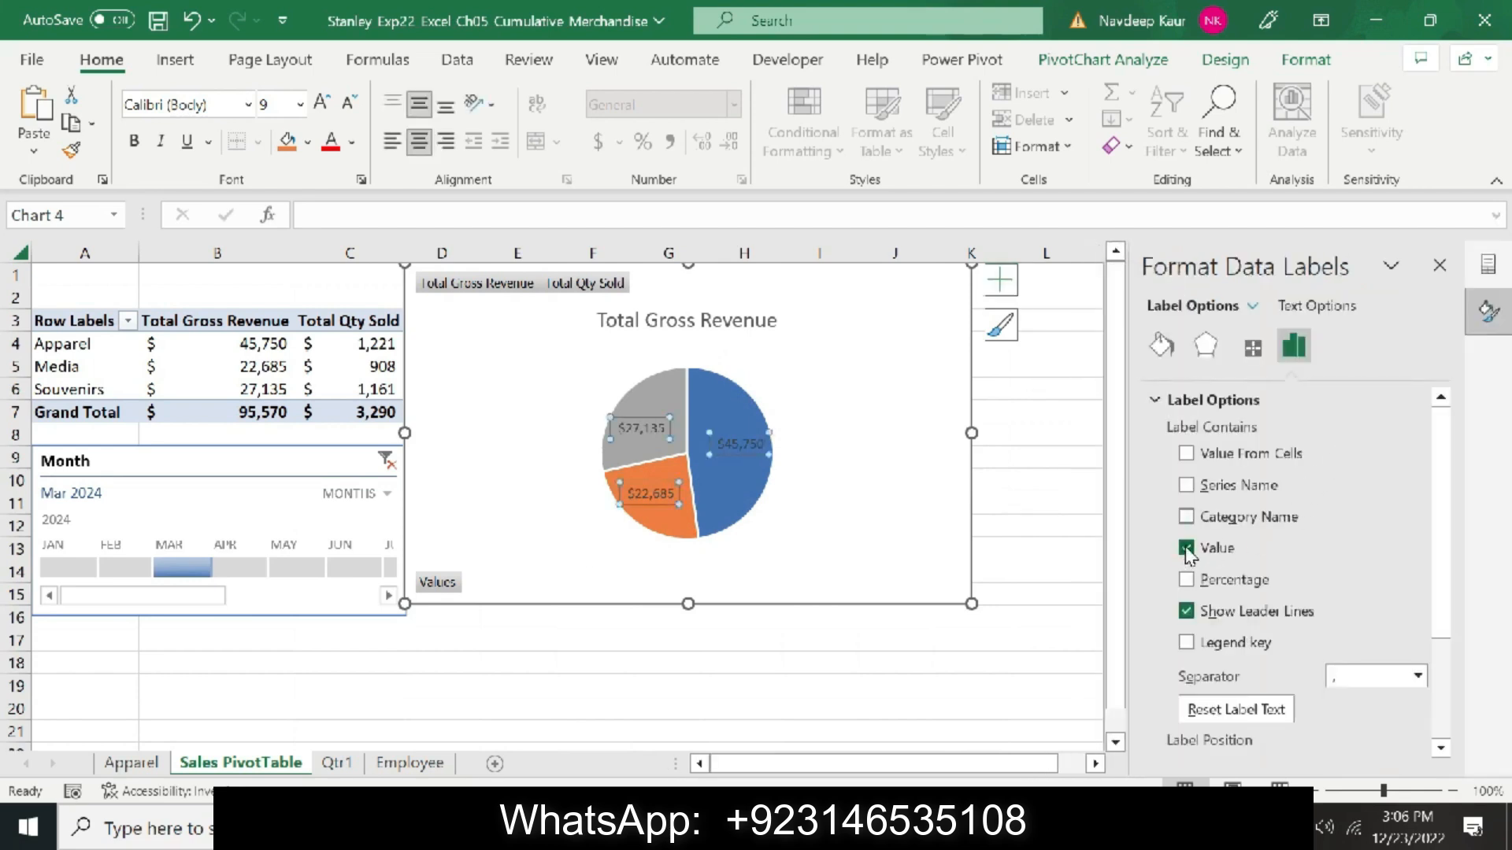
left_click(1185, 549)
left_click(1186, 517)
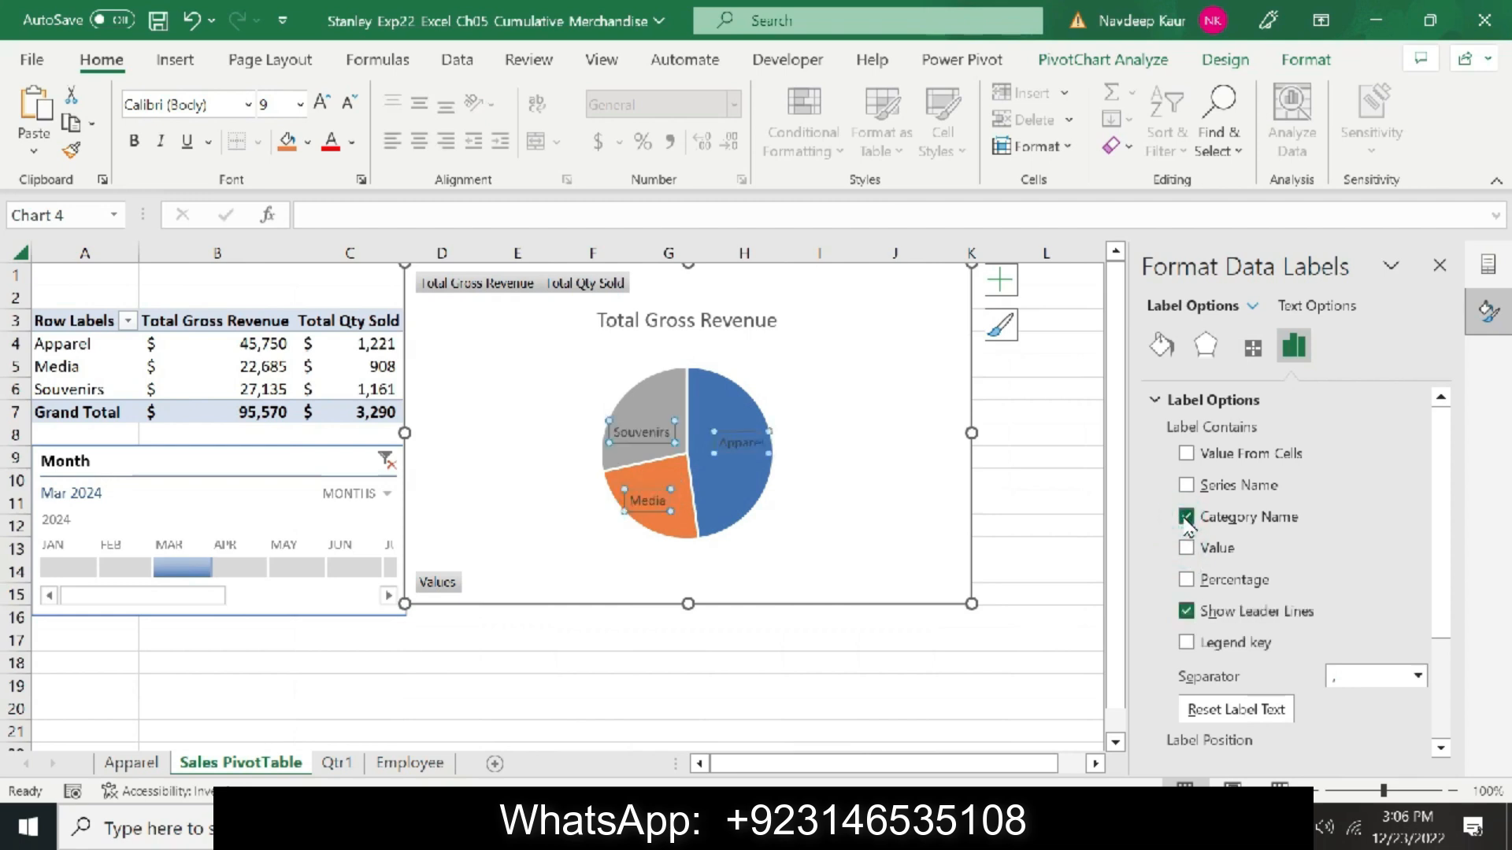
left_click(1186, 580)
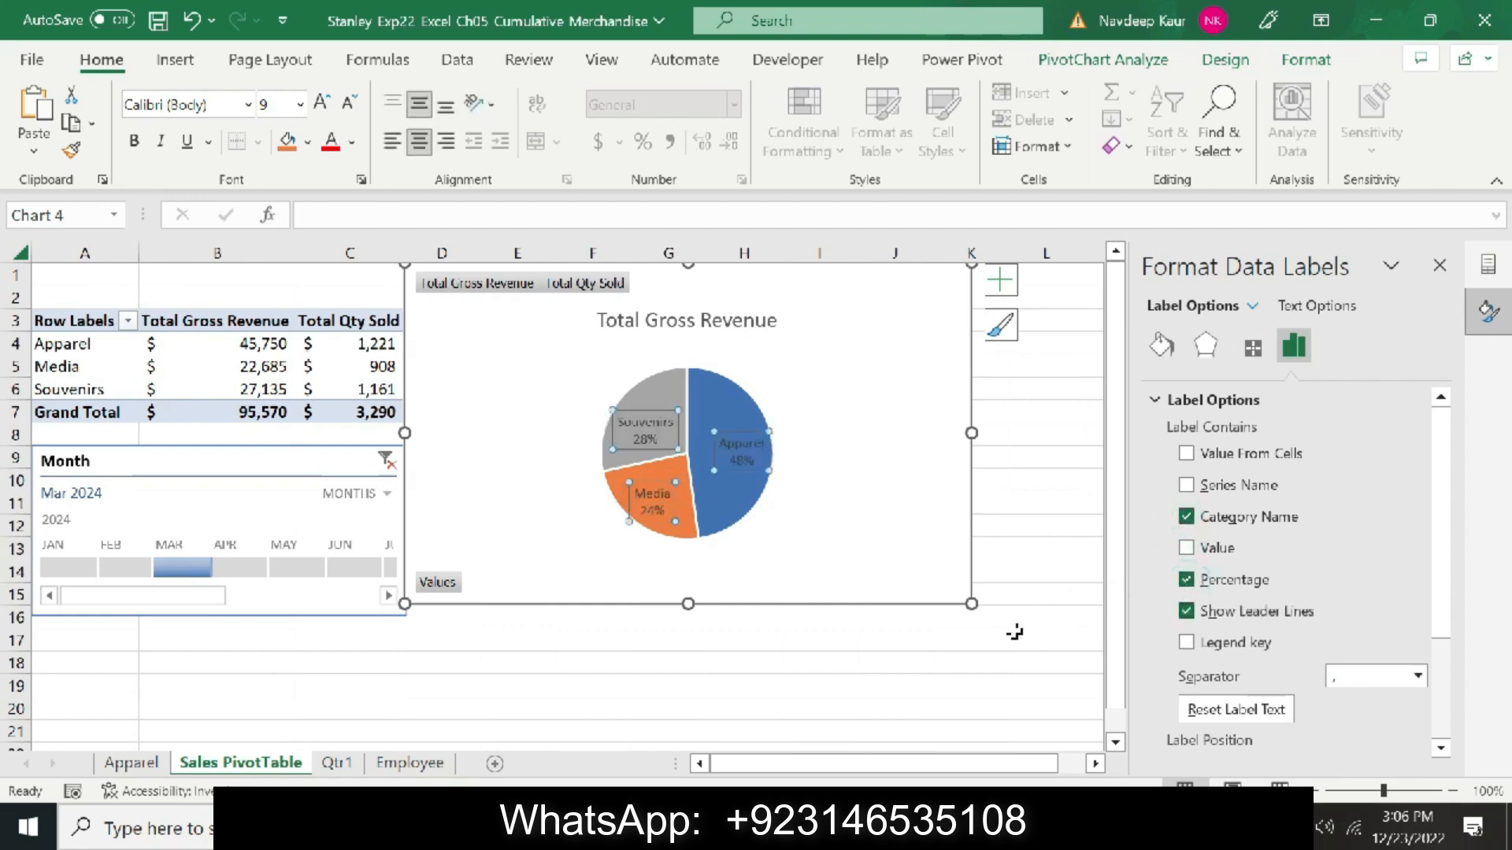
left_click(1036, 681)
In the Word instructions, clear the step 11 highlight and highlight the step 12 title and chart width instruction in yellow
left_click(860, 826)
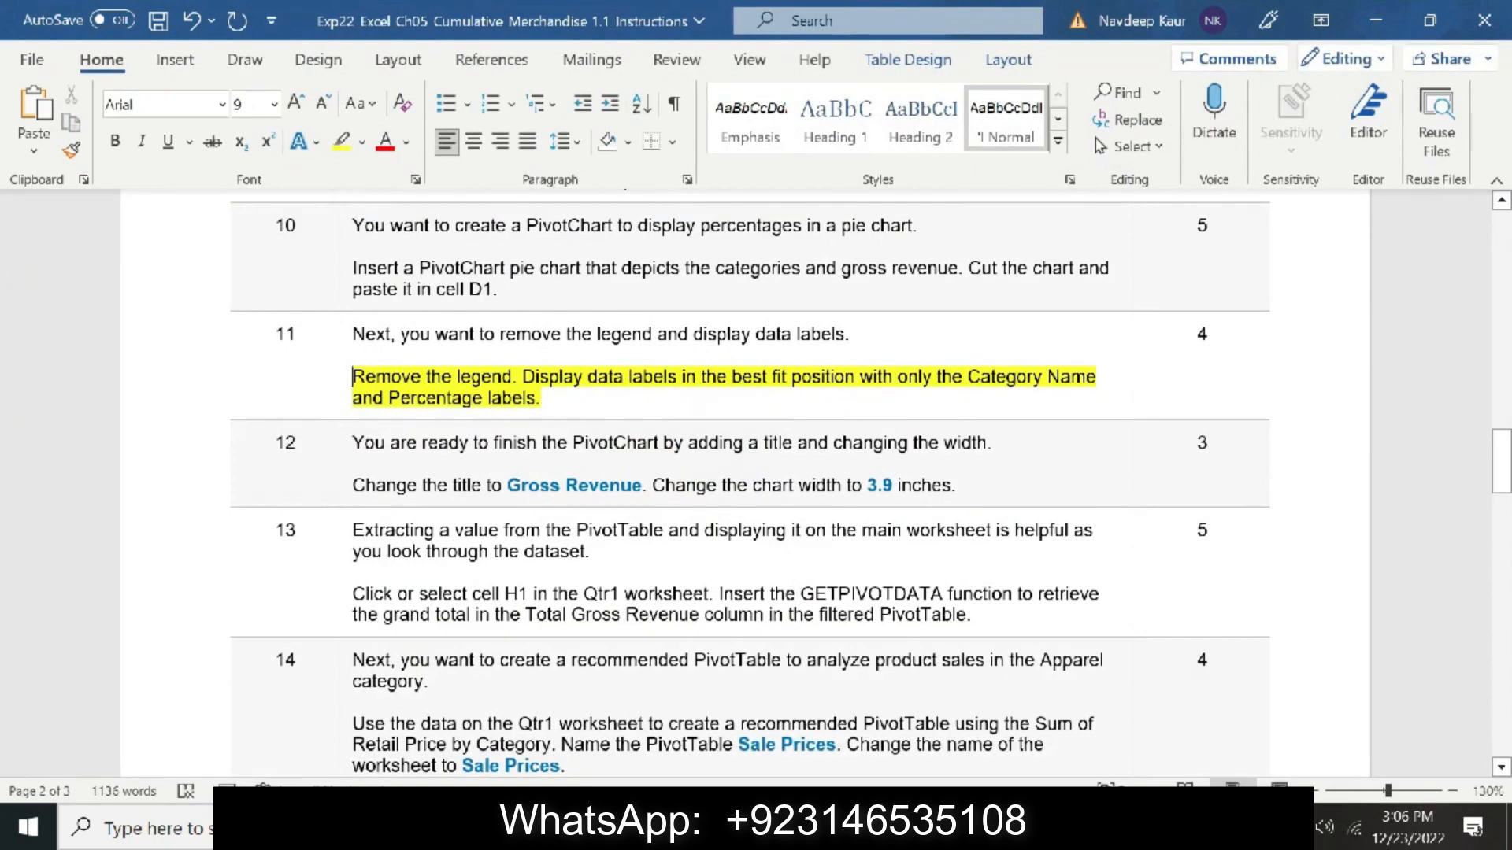
left_click_drag(352, 377, 542, 398)
left_click(338, 142)
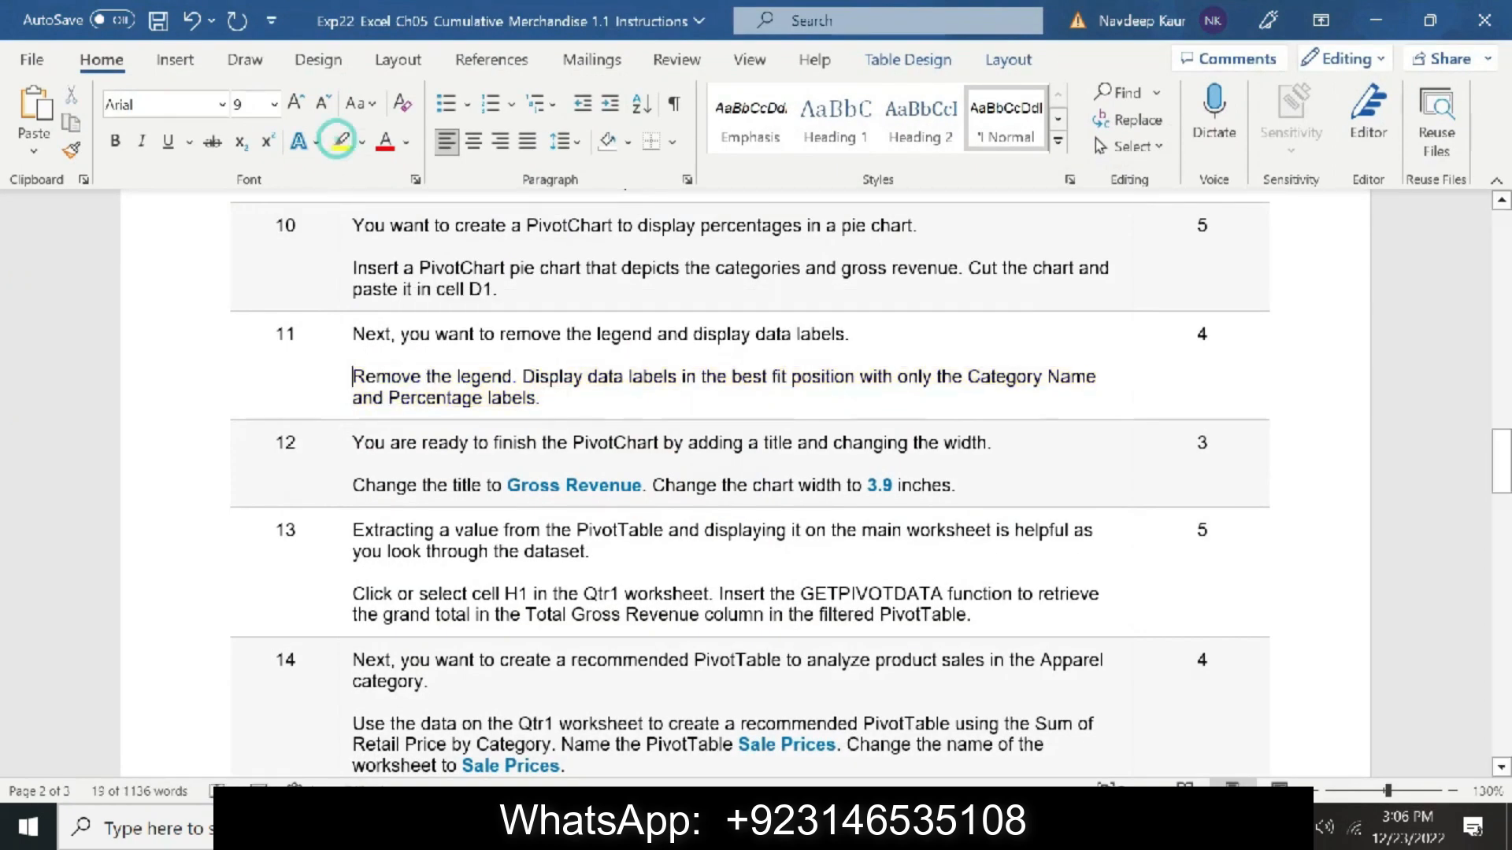
left_click_drag(352, 485, 952, 485)
left_click(341, 141)
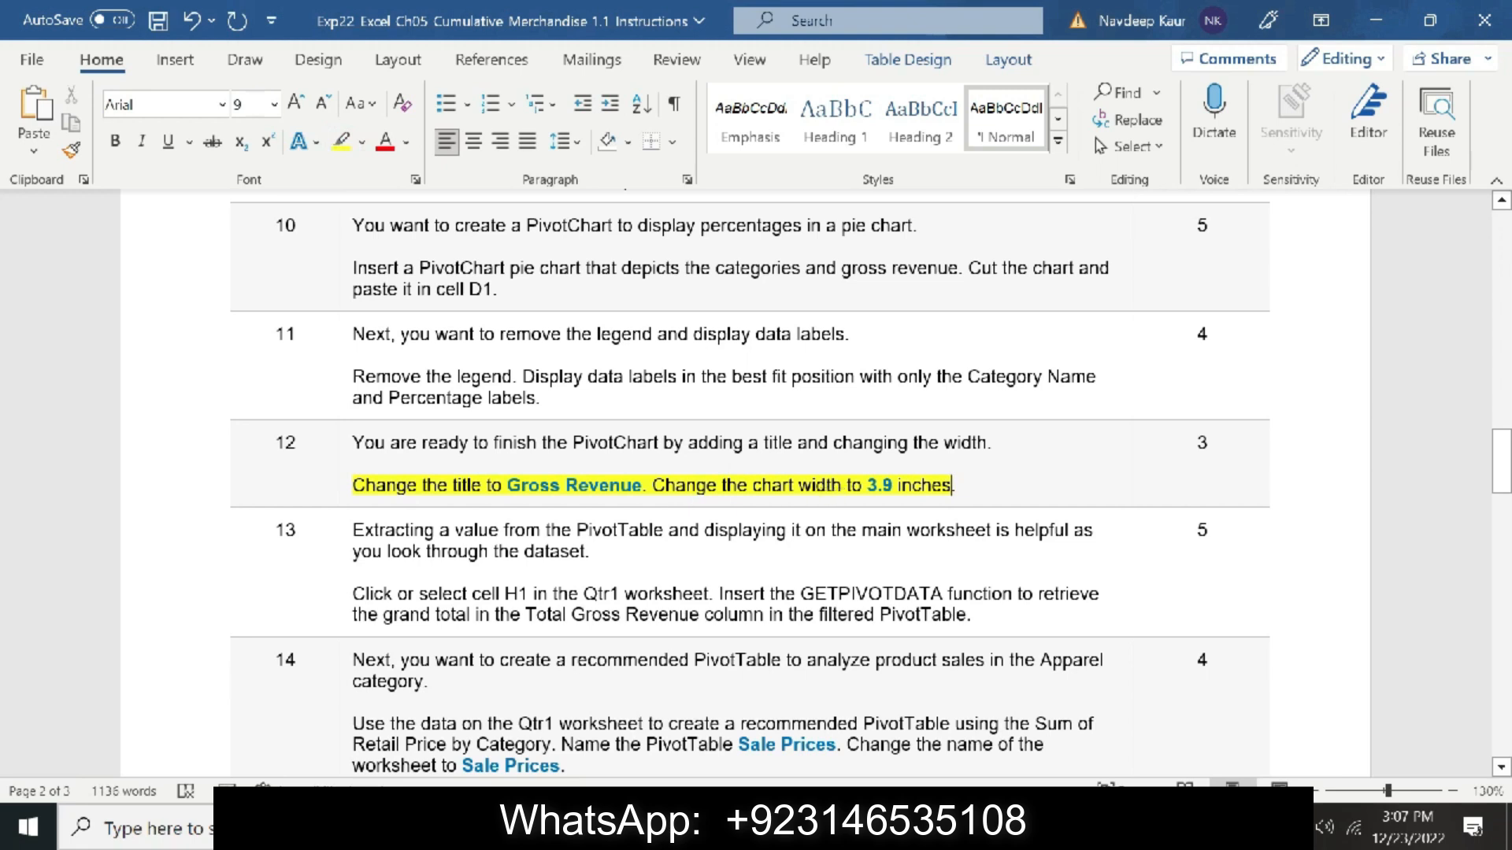
Copy "Gross Revenue" from step 12 in Word and paste it over the pie PivotChart's title in Excel
left_click_drag(508, 486, 641, 486)
key("ctrl+c")
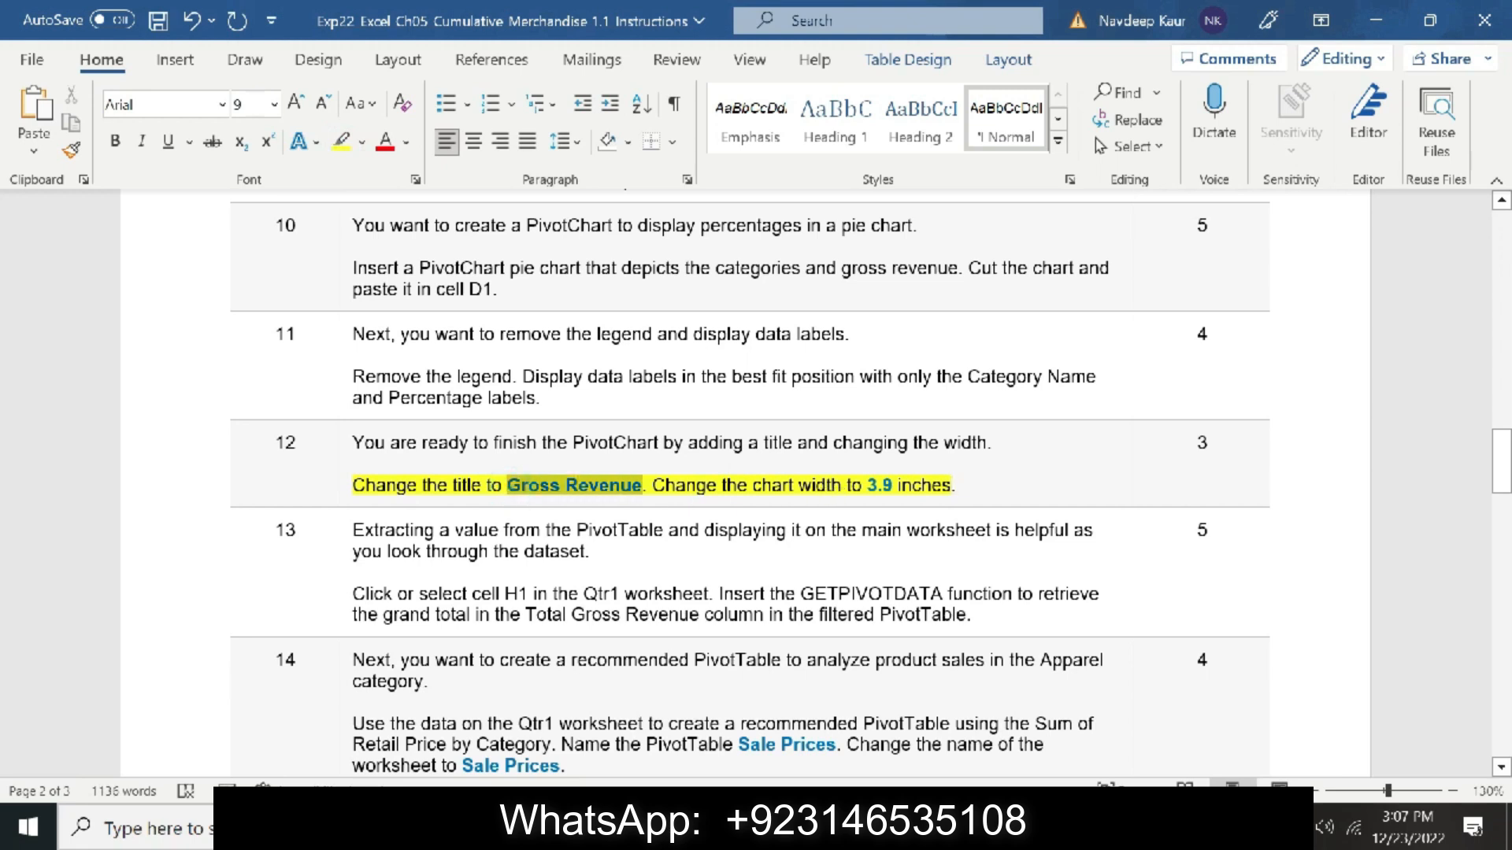
key("alt+Tab")
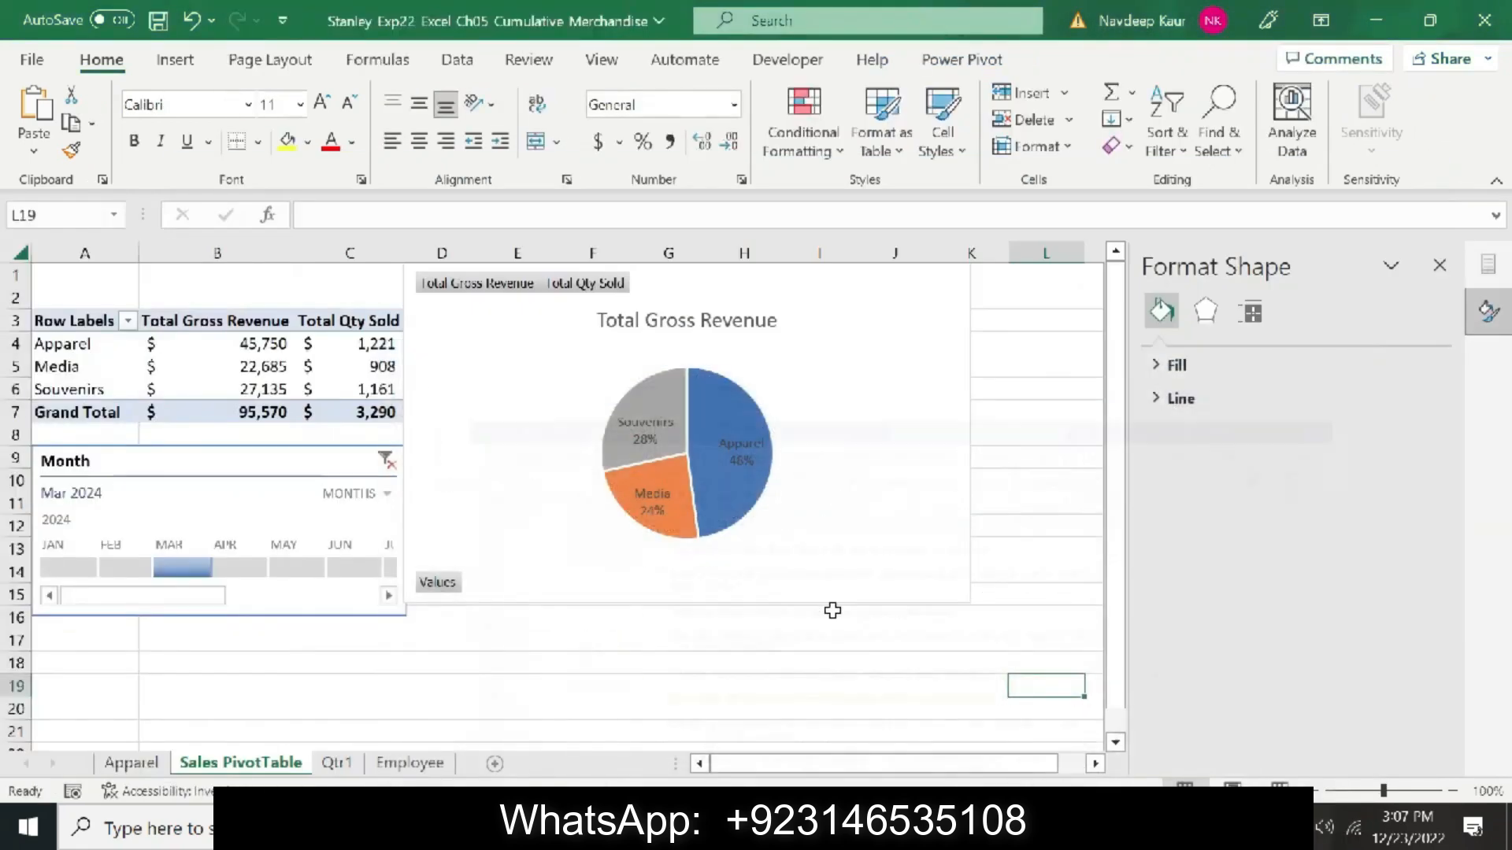
left_click(670, 321)
left_click(669, 321)
left_click(670, 320)
left_click(671, 320)
triple_click(671, 320)
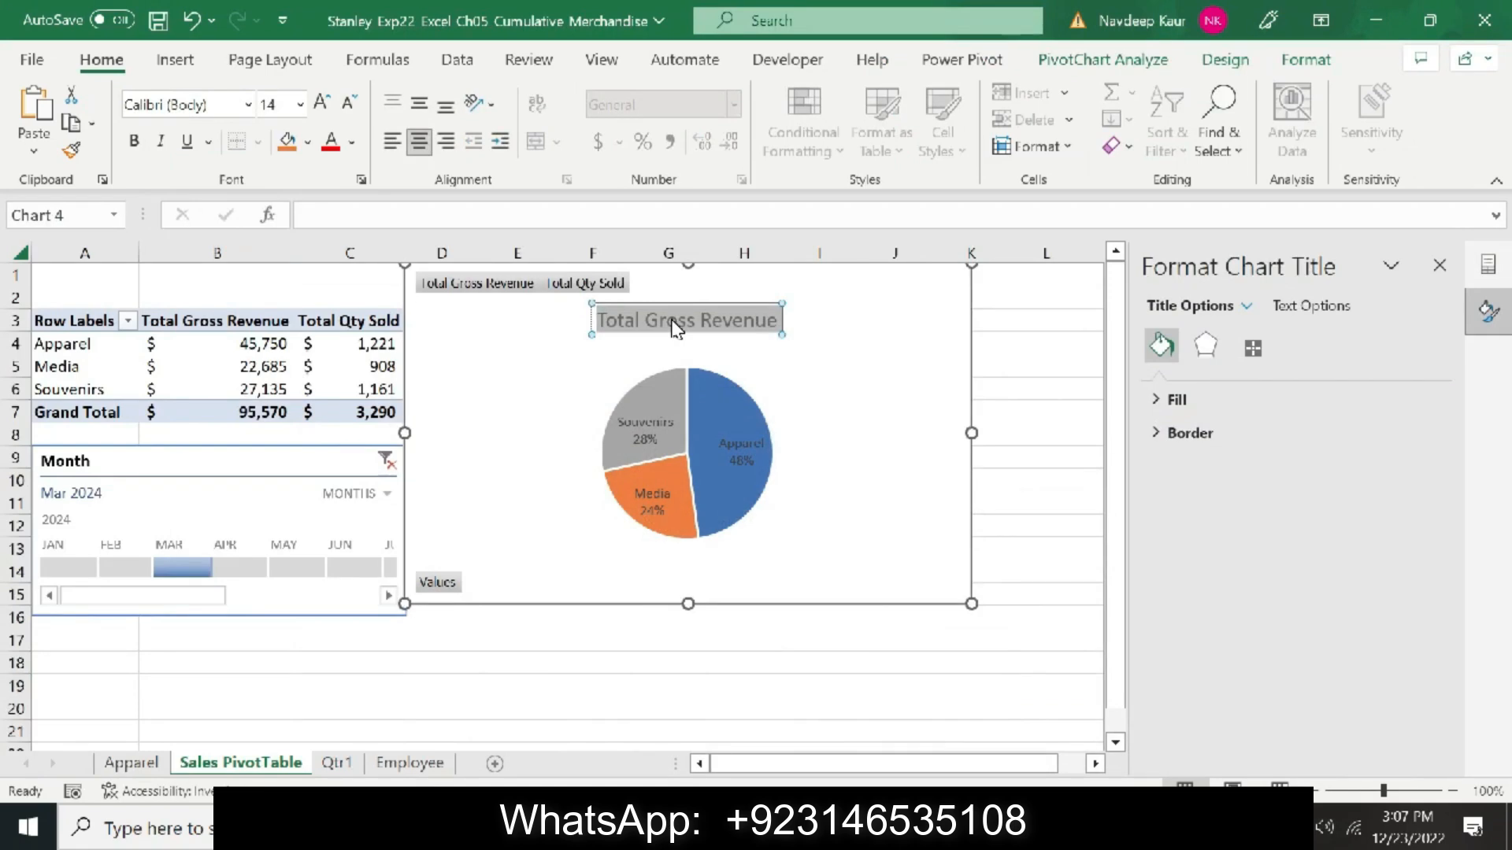
key("ctrl+v")
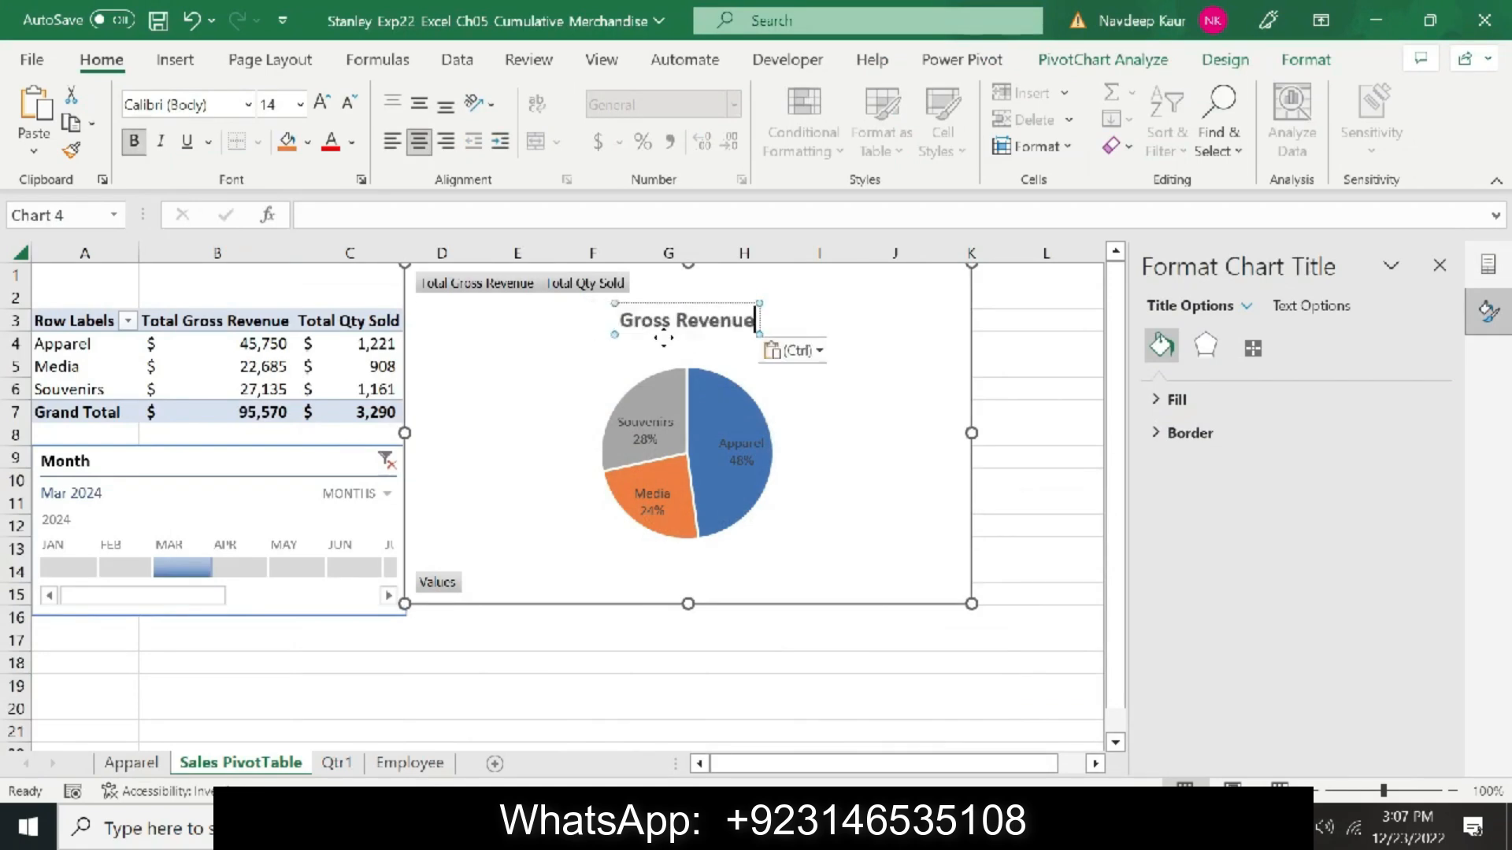
left_click(949, 297)
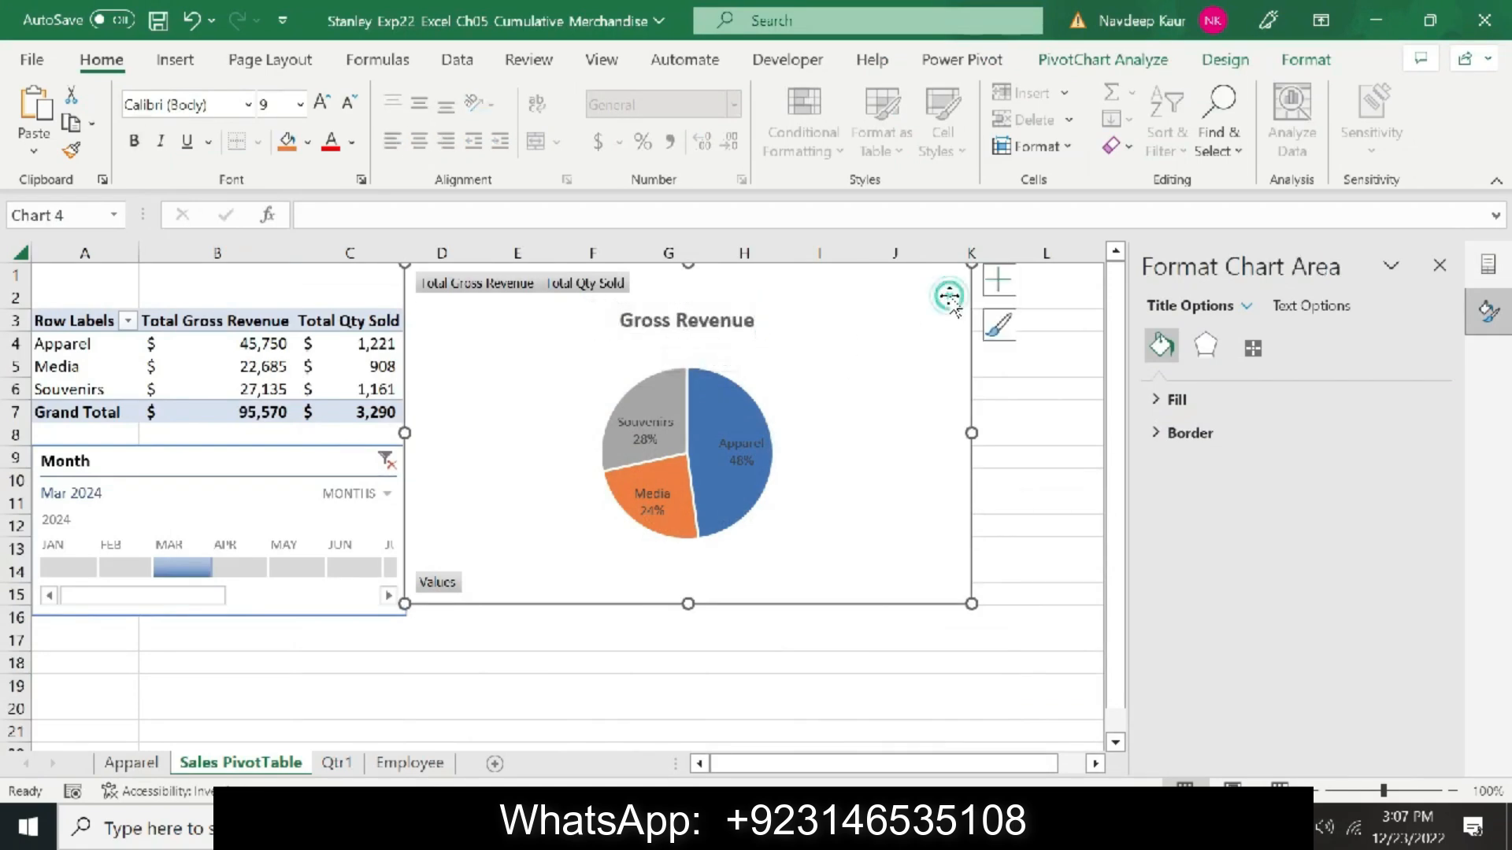
Set the pie PivotChart's width to 3.9 inches
left_click(921, 827)
left_click(917, 827)
left_click(847, 355)
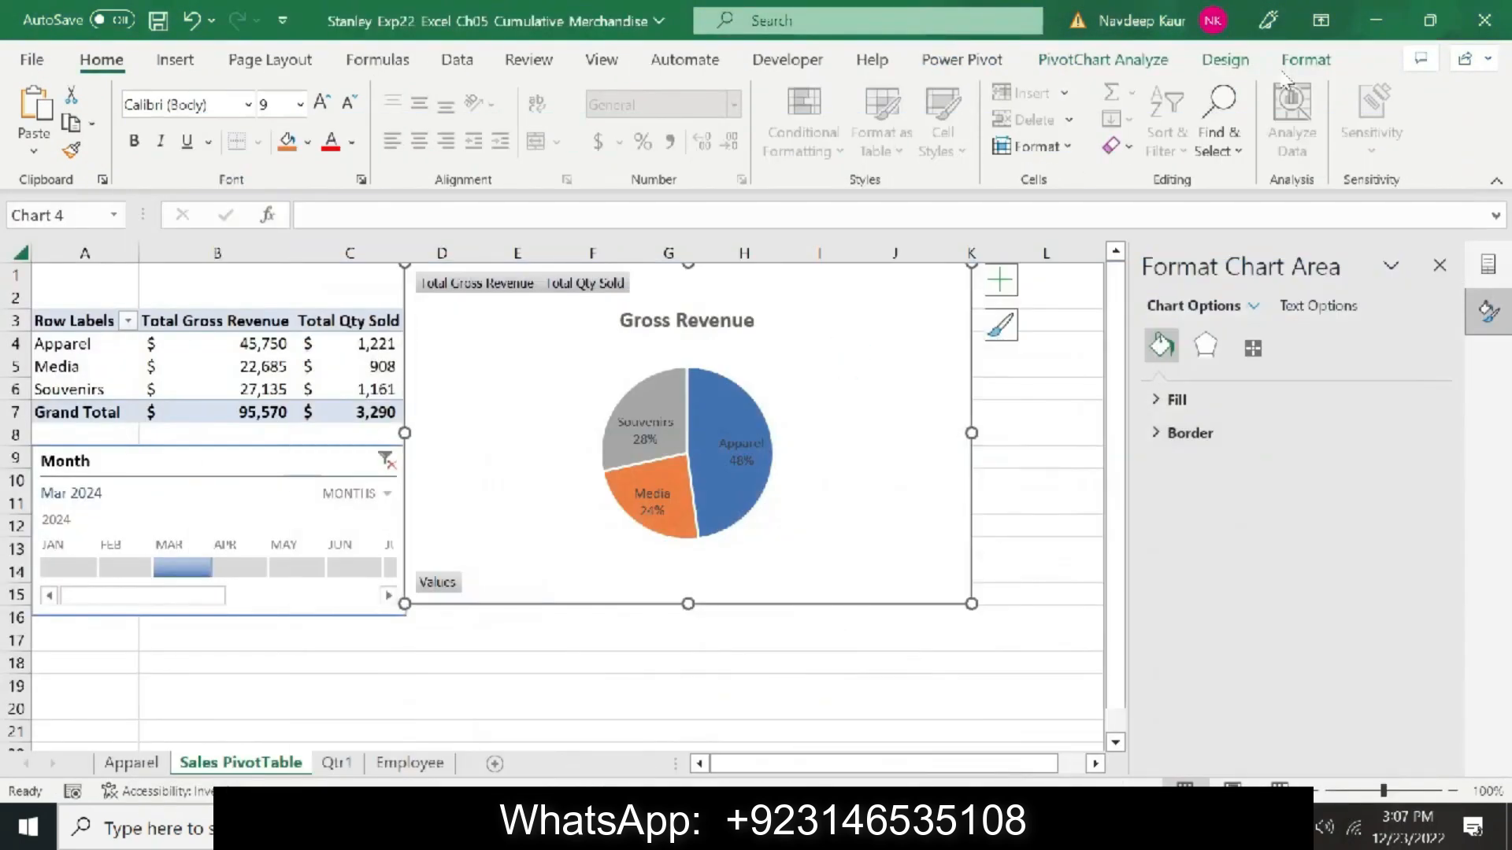
left_click(1300, 61)
left_click(1331, 143)
type("3.")
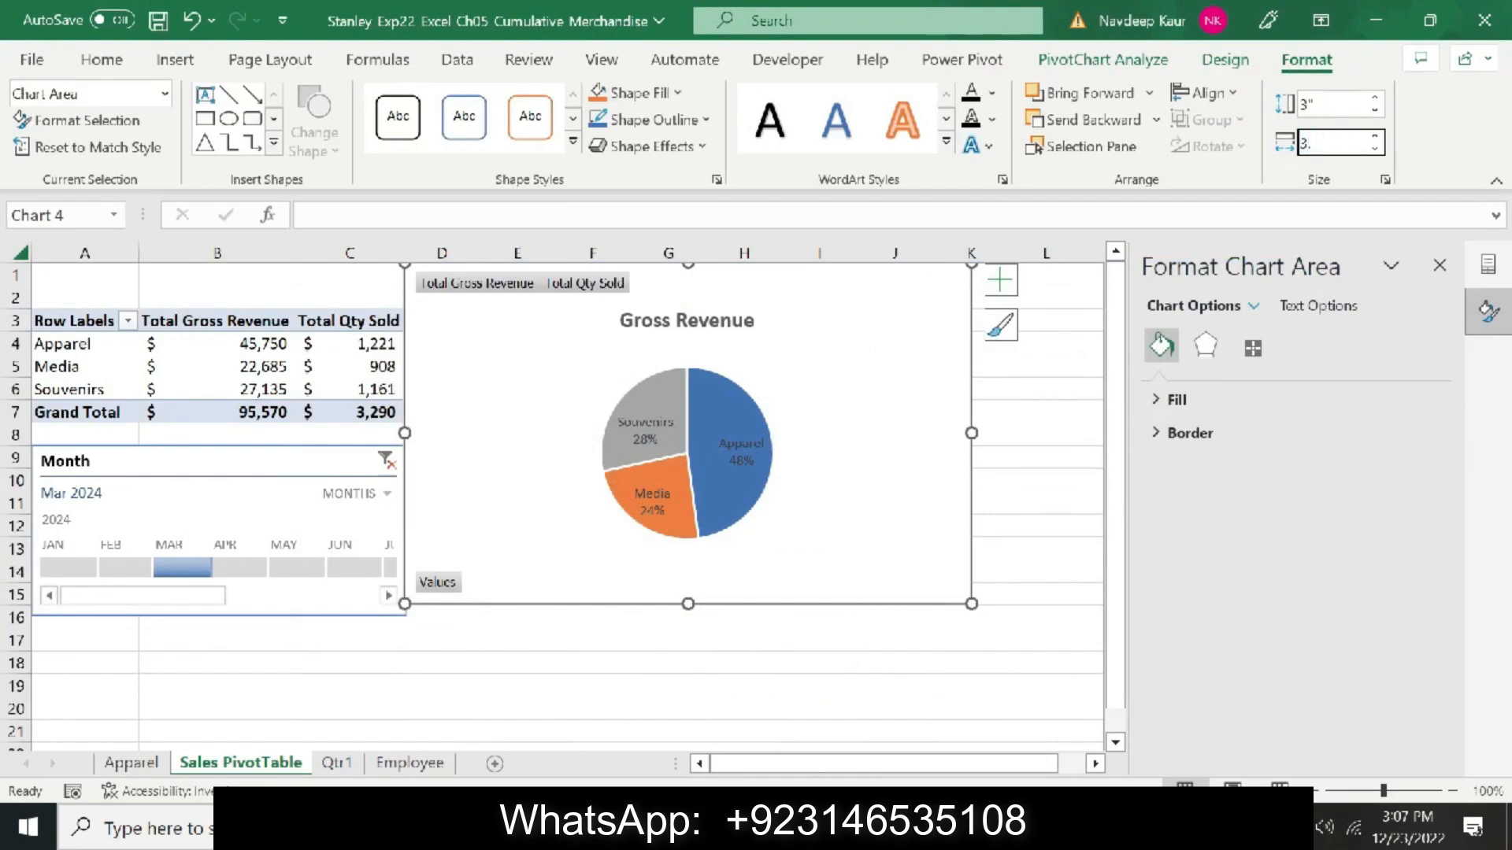
key("Return")
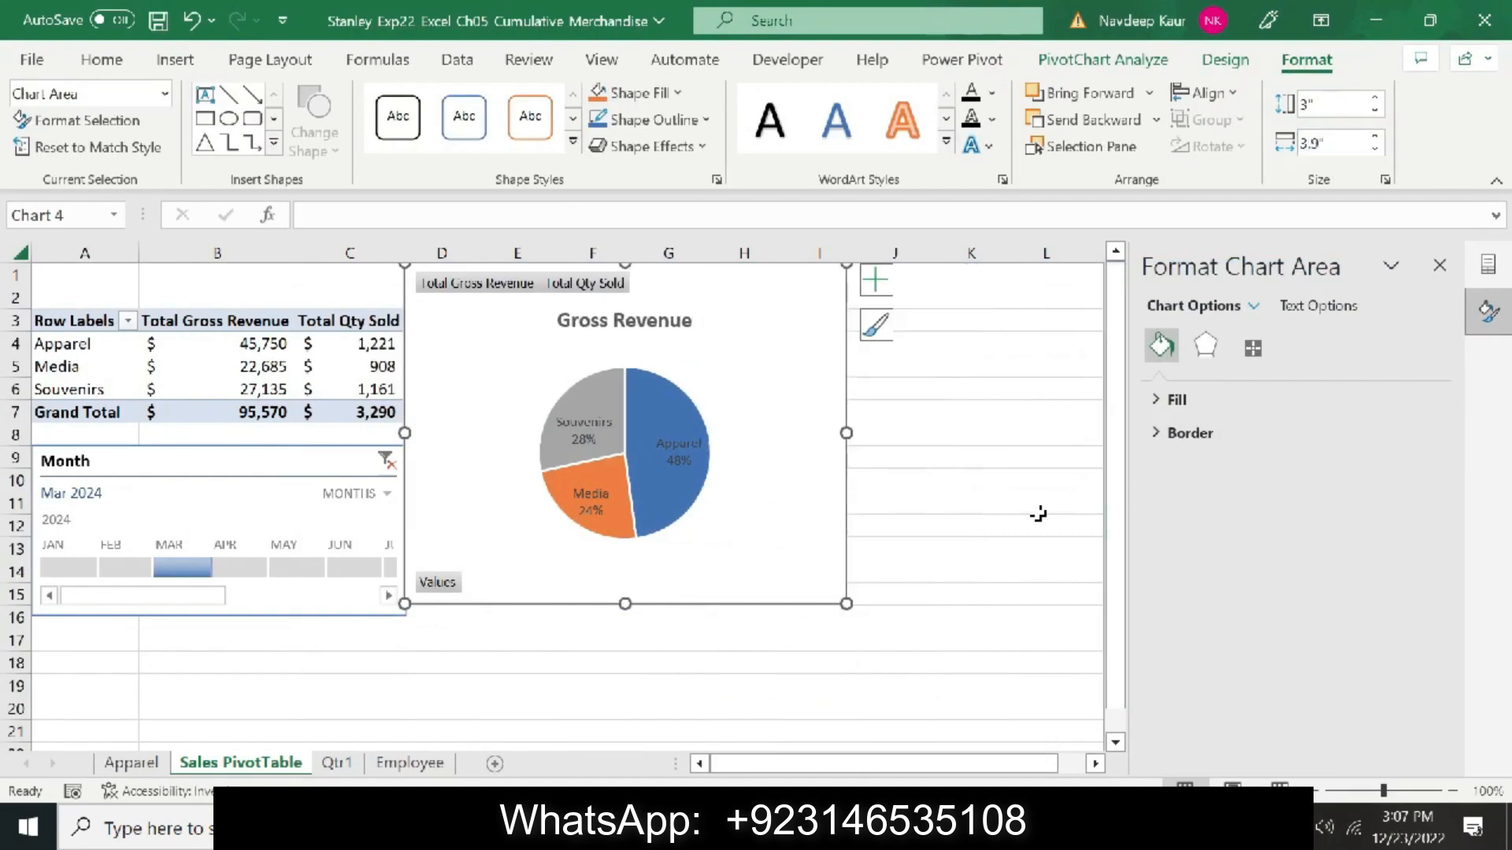
left_click(1006, 523)
Review the Word instructions around step 12 and the steps that follow it
left_click(926, 827)
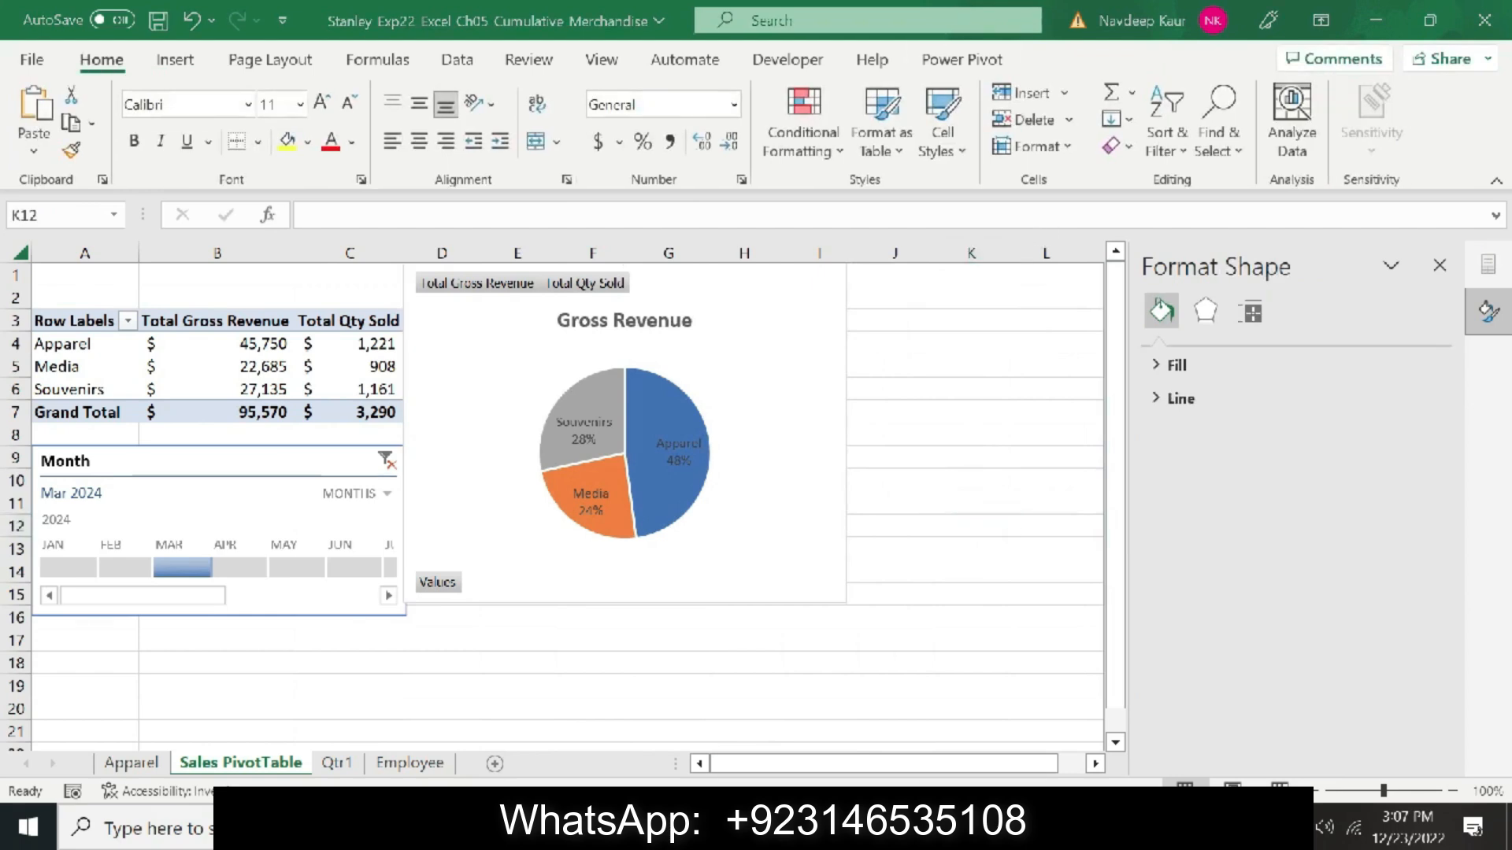
scroll(890, 582, "up", 12)
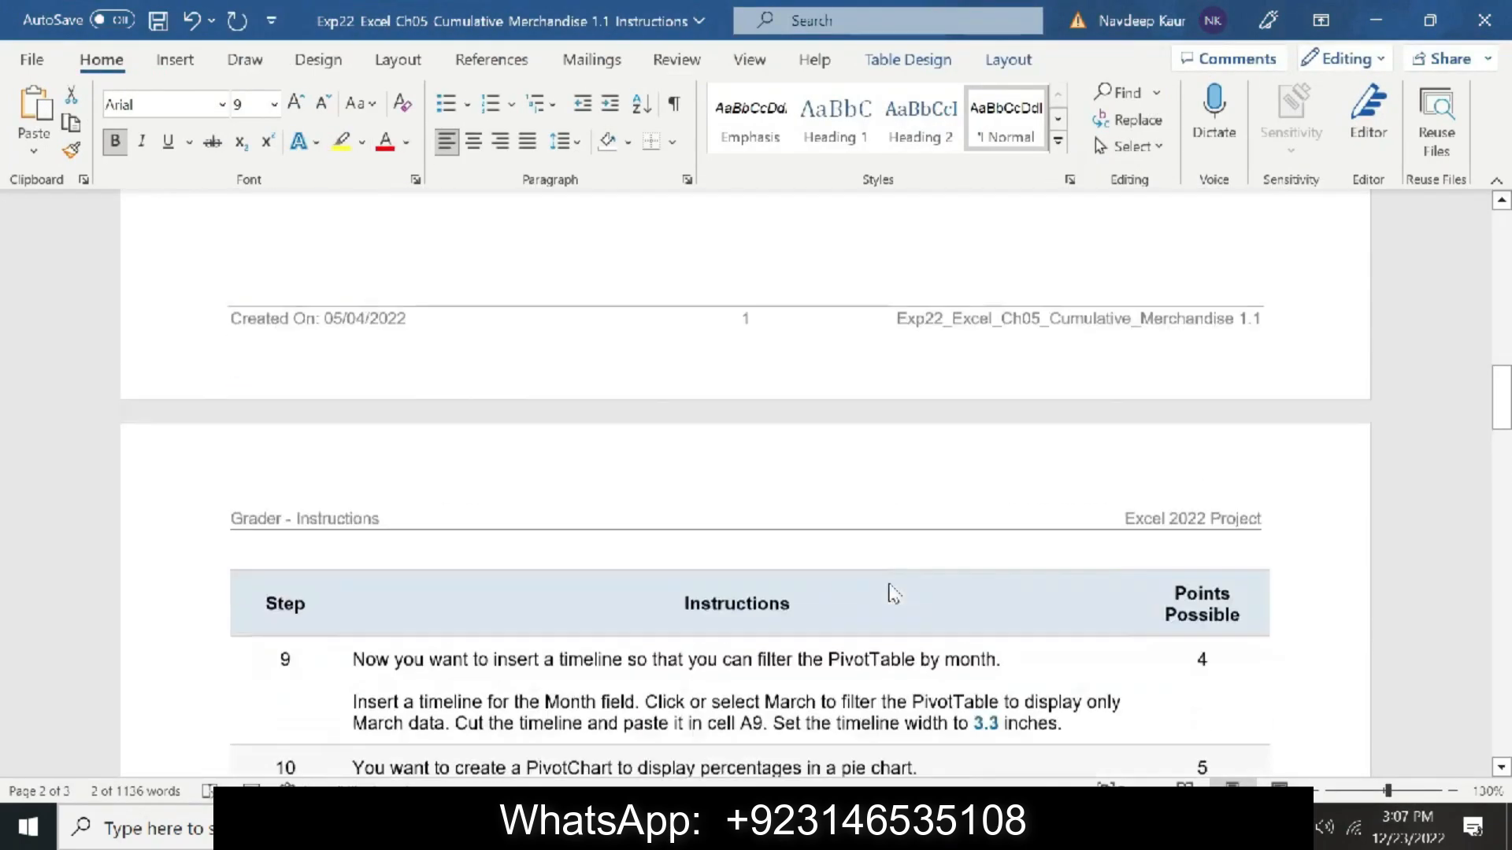
scroll(892, 592, "down", 15)
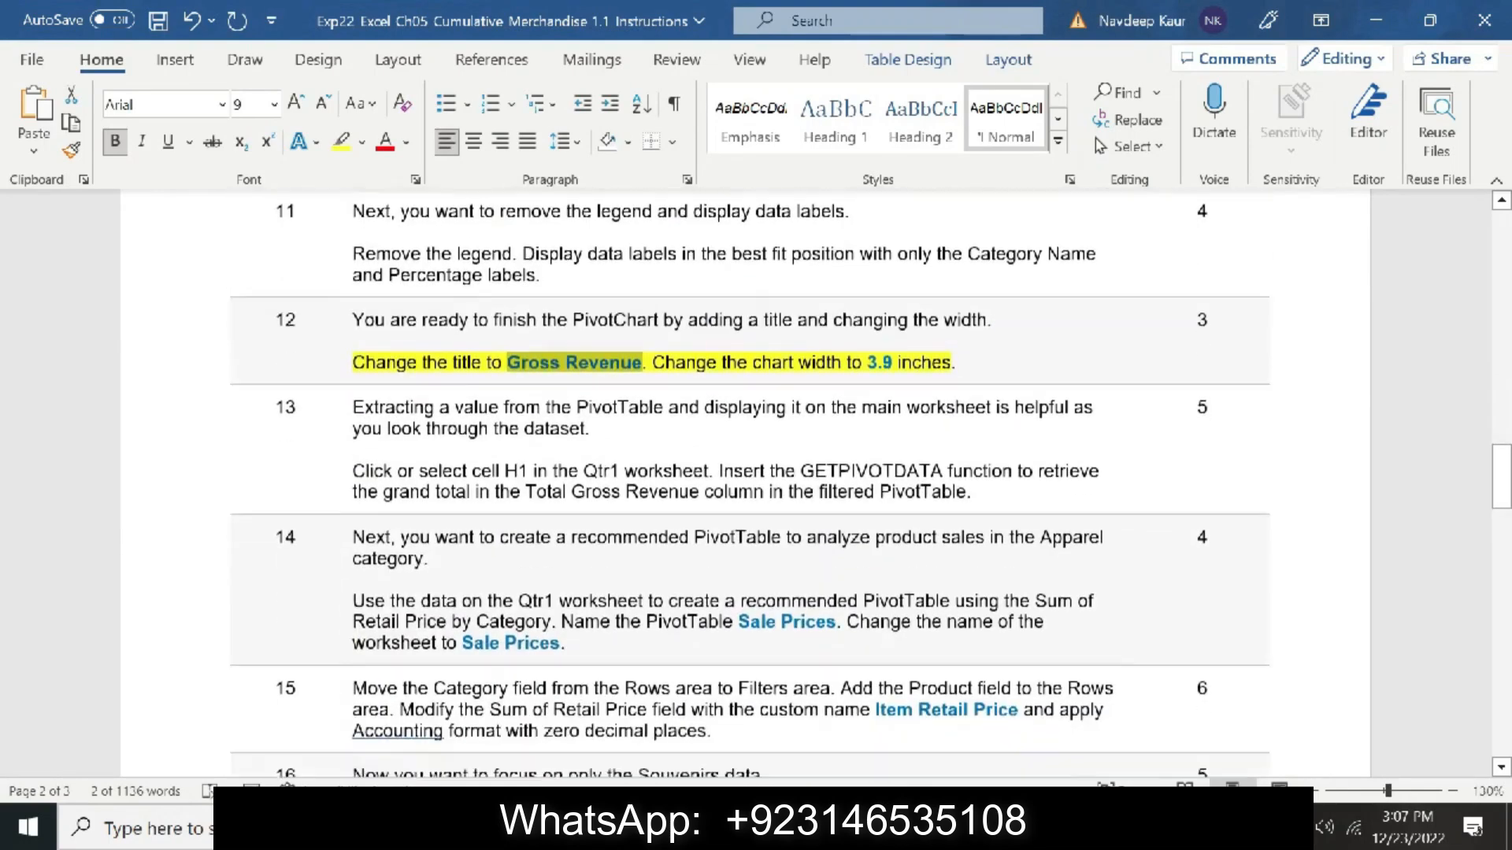
scroll(4, 519, "up", 5)
mouse_move(1502, 507)
left_mouse_down()
mouse_move(1502, 245)
mouse_move(1506, 482)
left_mouse_up()
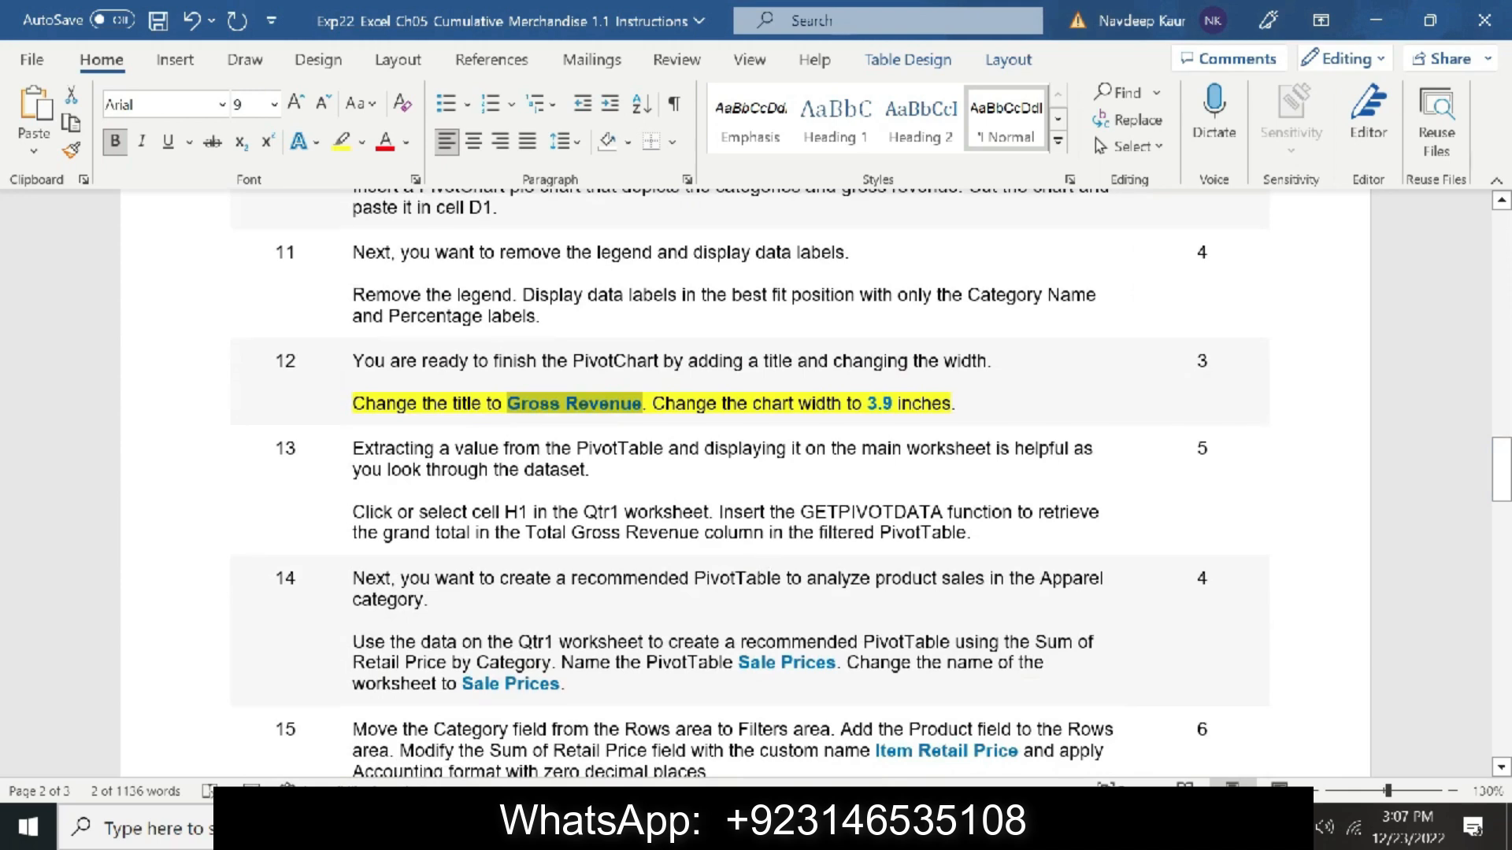
scroll(748, 481, "down", 3)
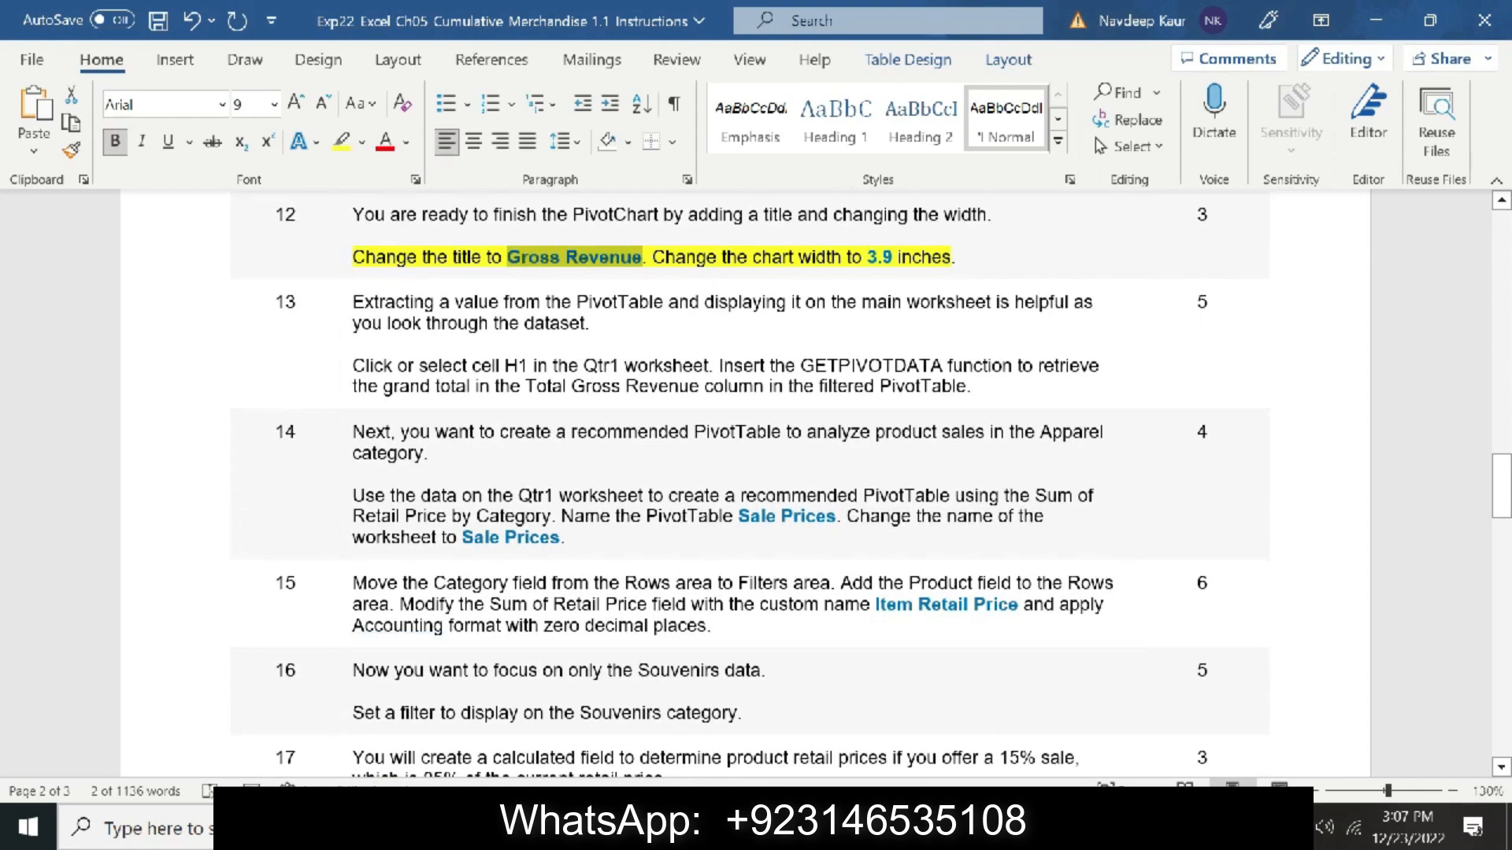
left_click(1026, 251)
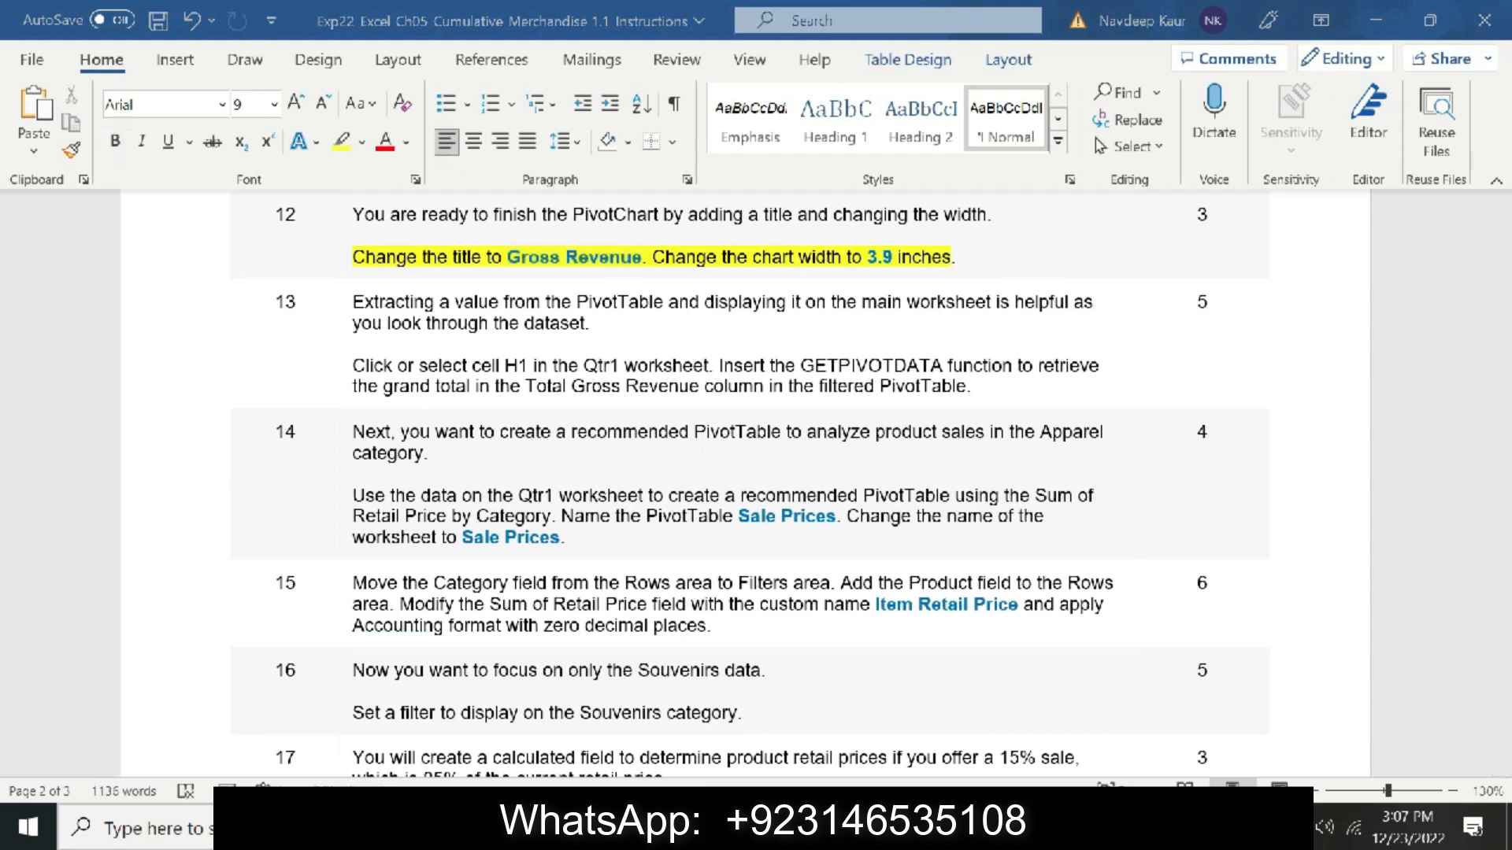
Switch to the other Cumulative Merchandise workbook in Excel and look through its Apparel, Sales PivotTable, Sale Prices and Employee worksheets
key("alt+Tab")
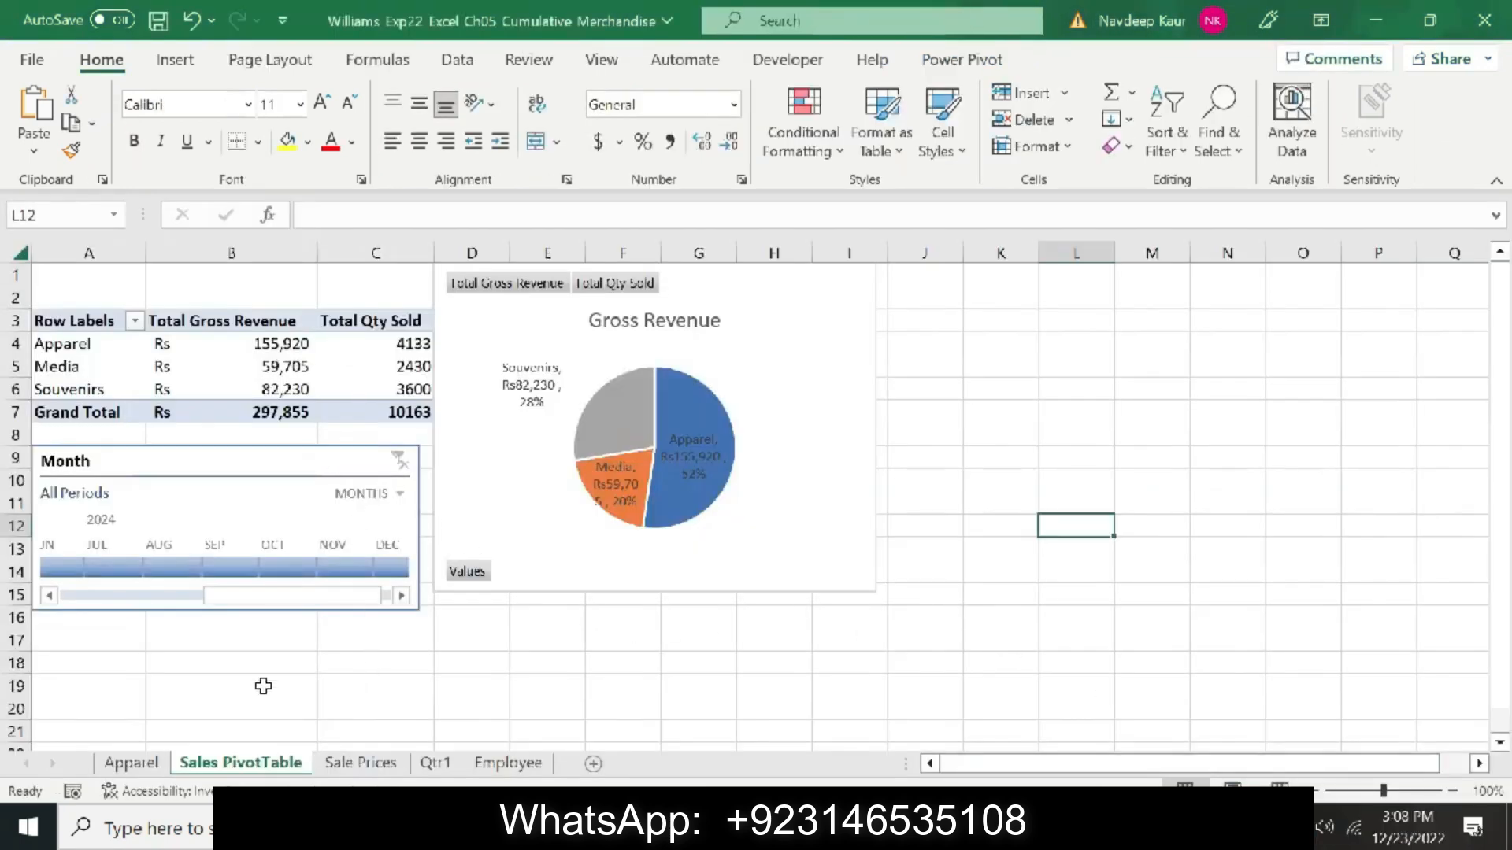
left_click(130, 762)
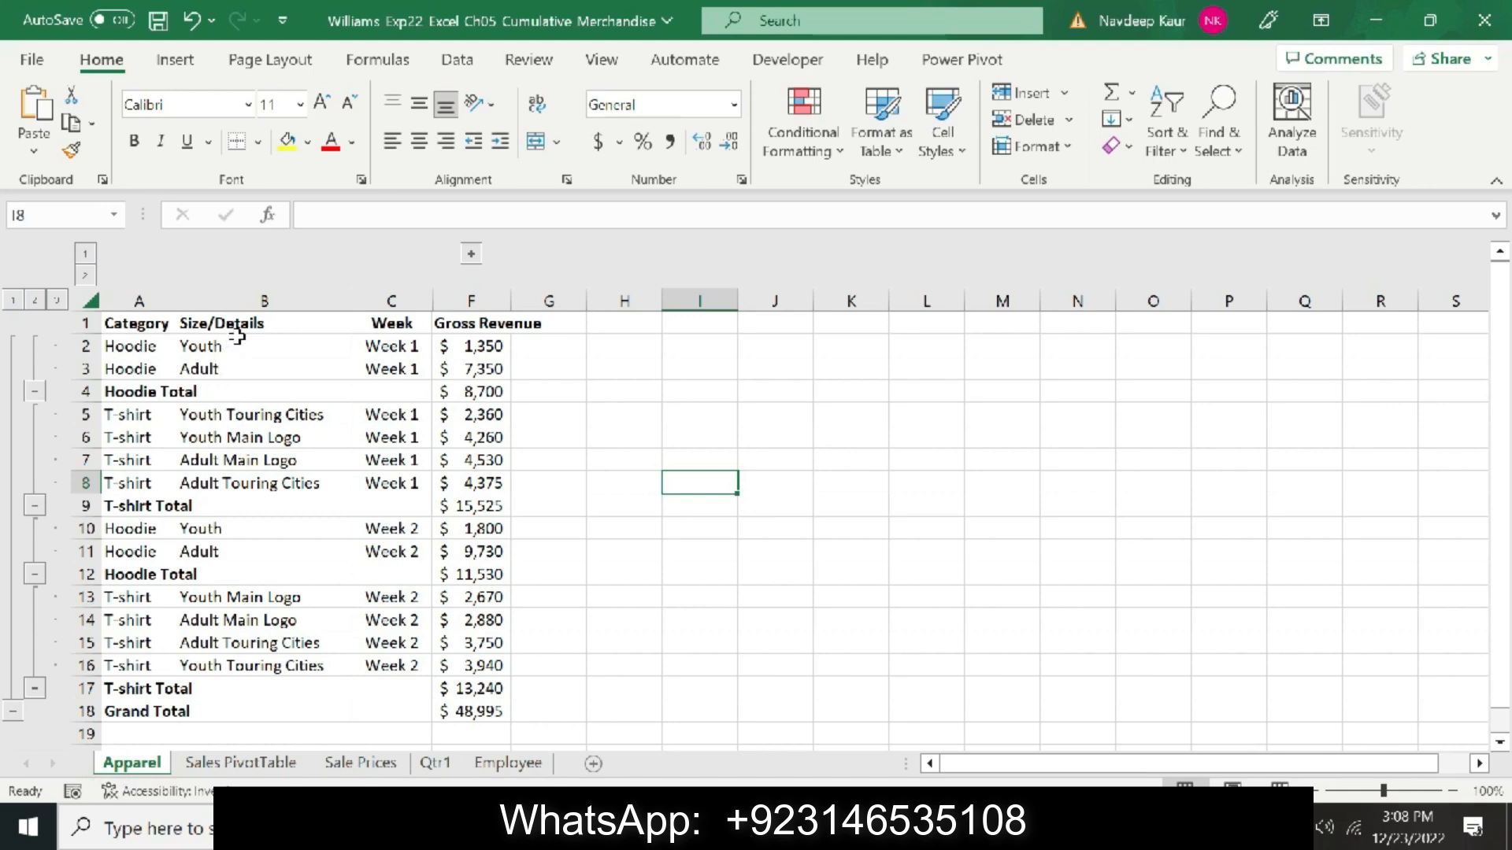
left_click(240, 763)
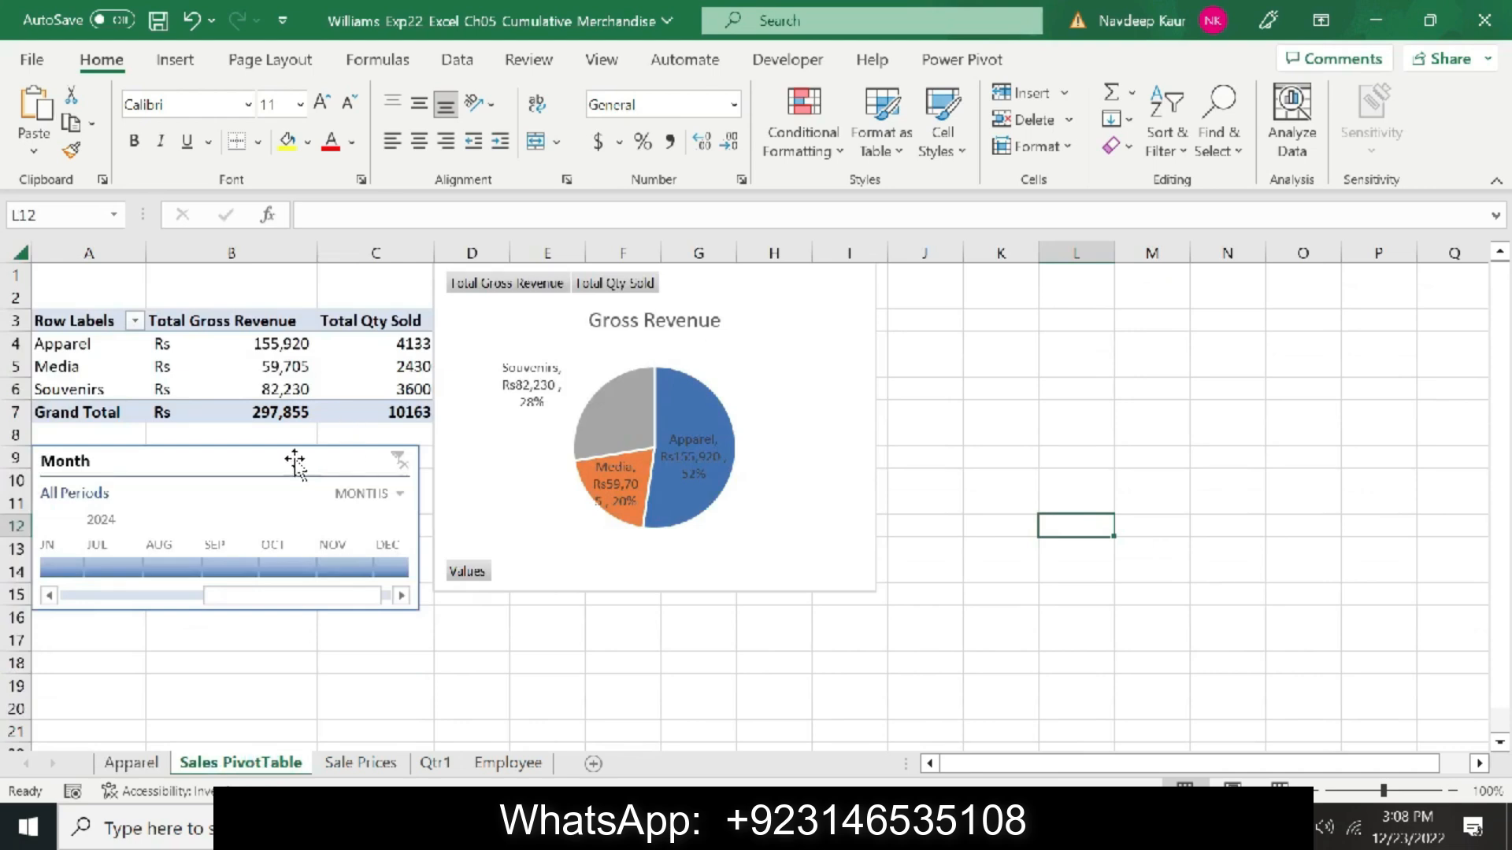
left_click(360, 765)
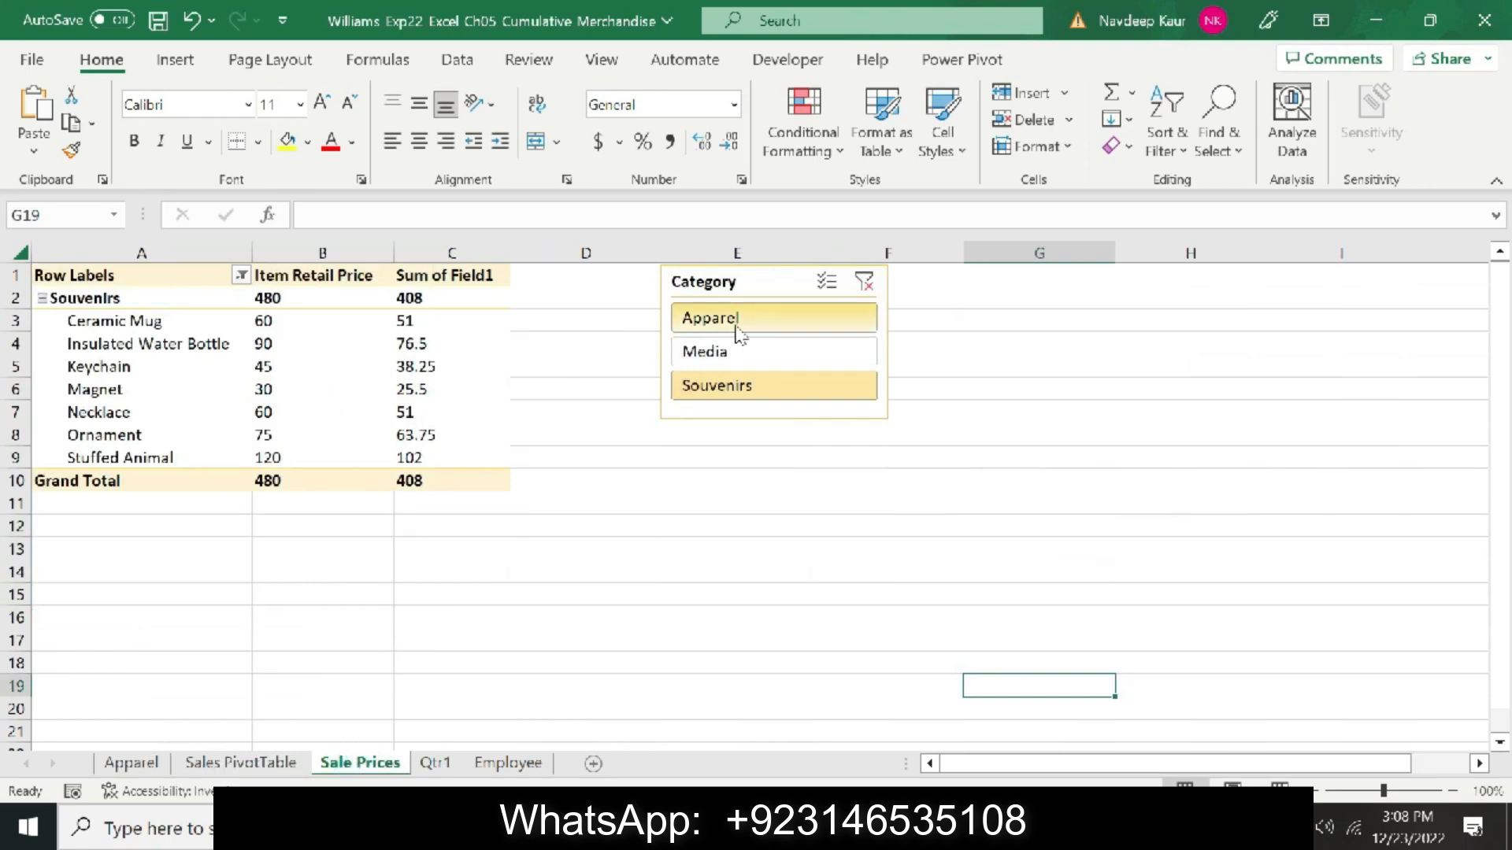
left_click(482, 765)
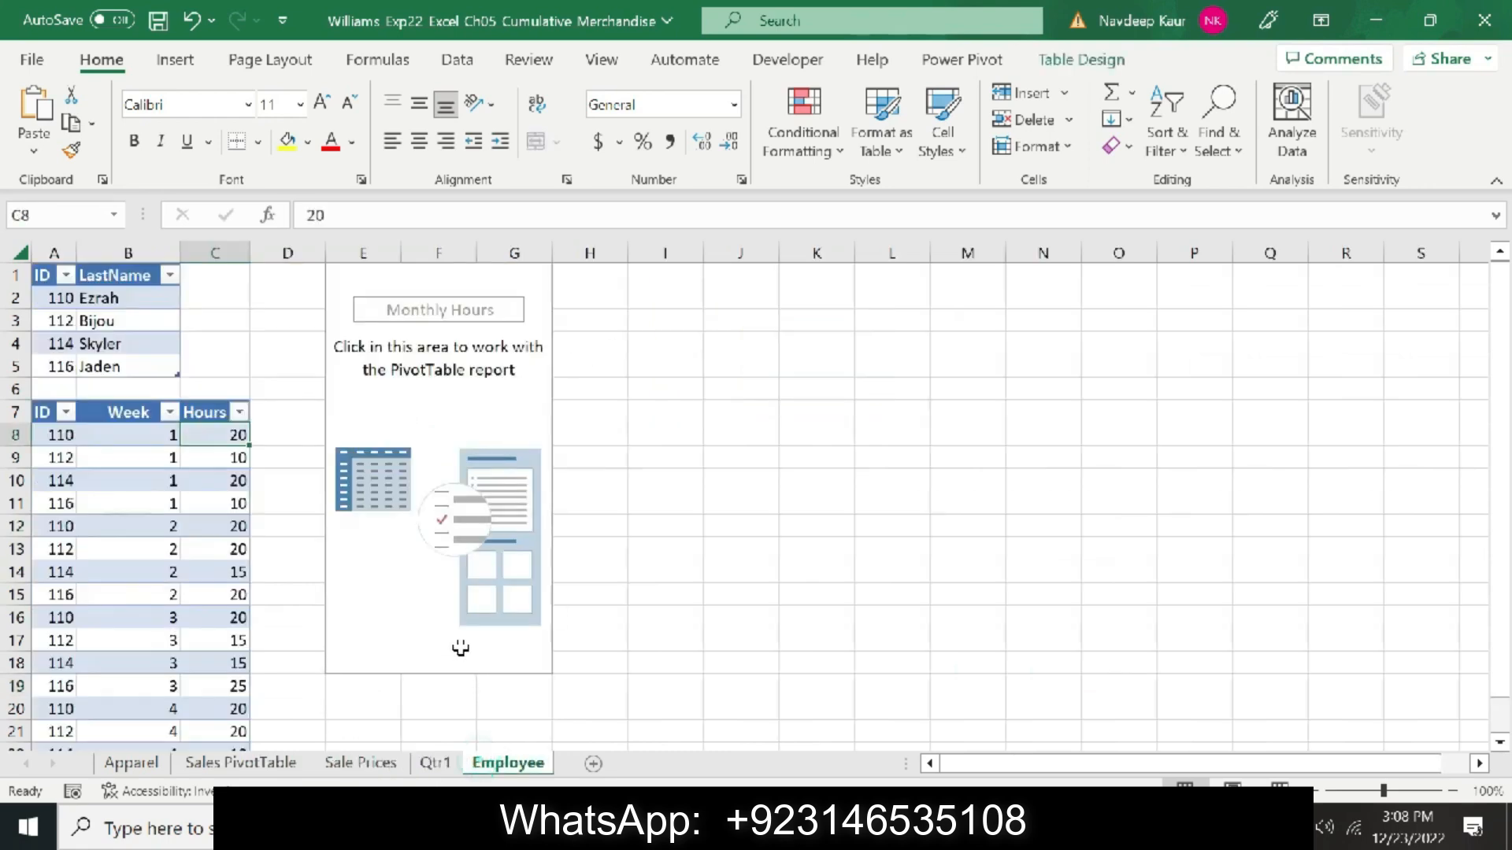
left_click(290, 765)
left_click(352, 764)
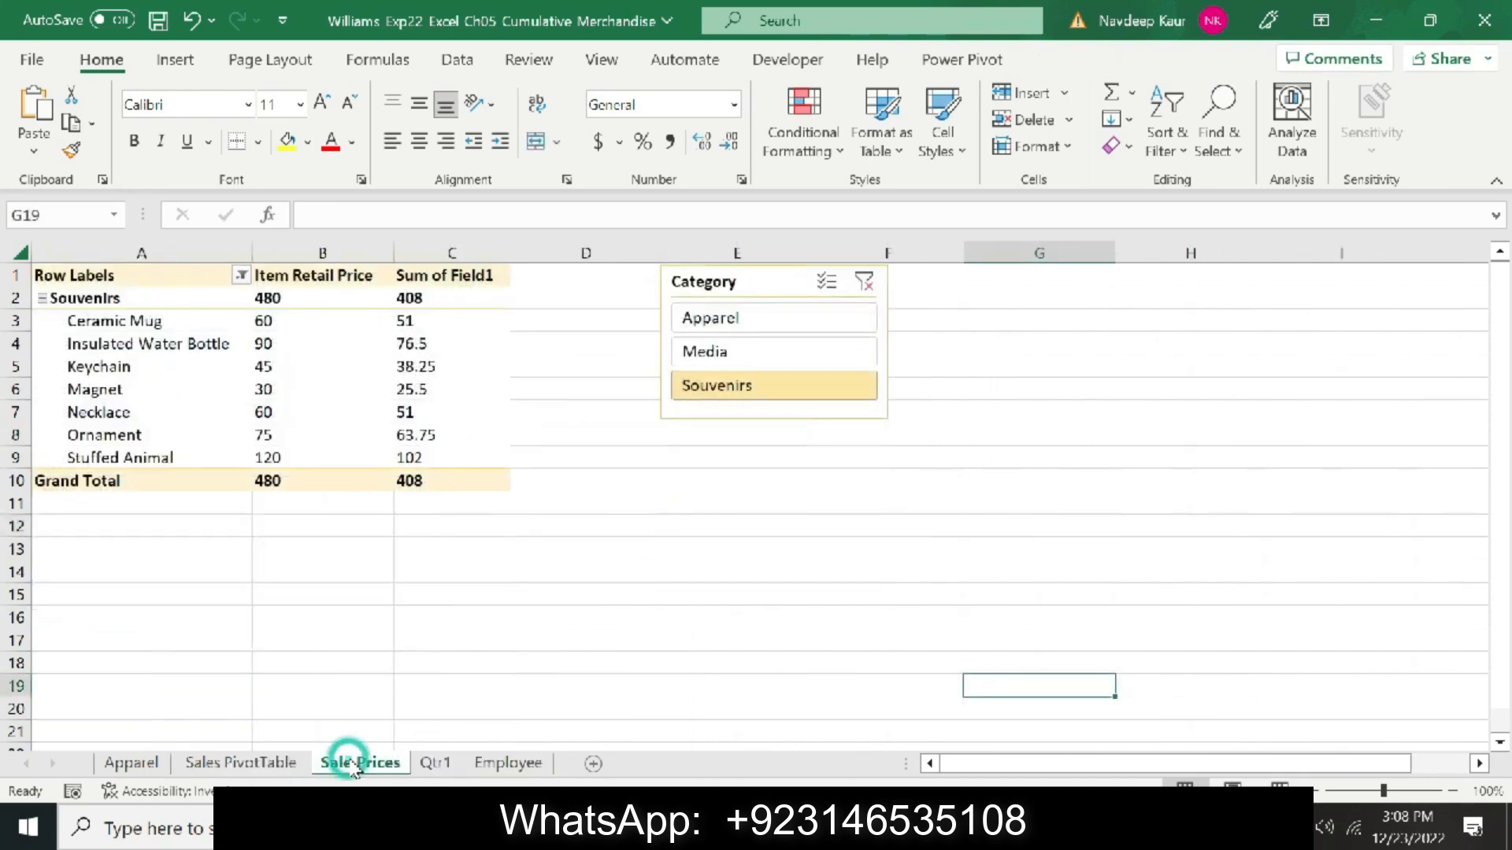